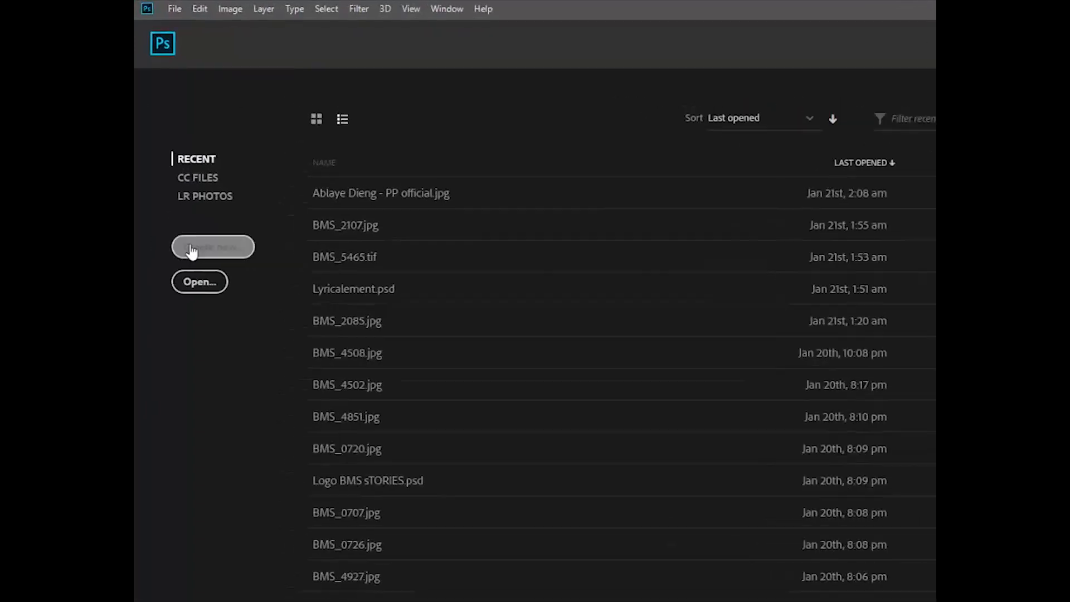
Step: Start a new document and name it "tuto"
click(181, 382)
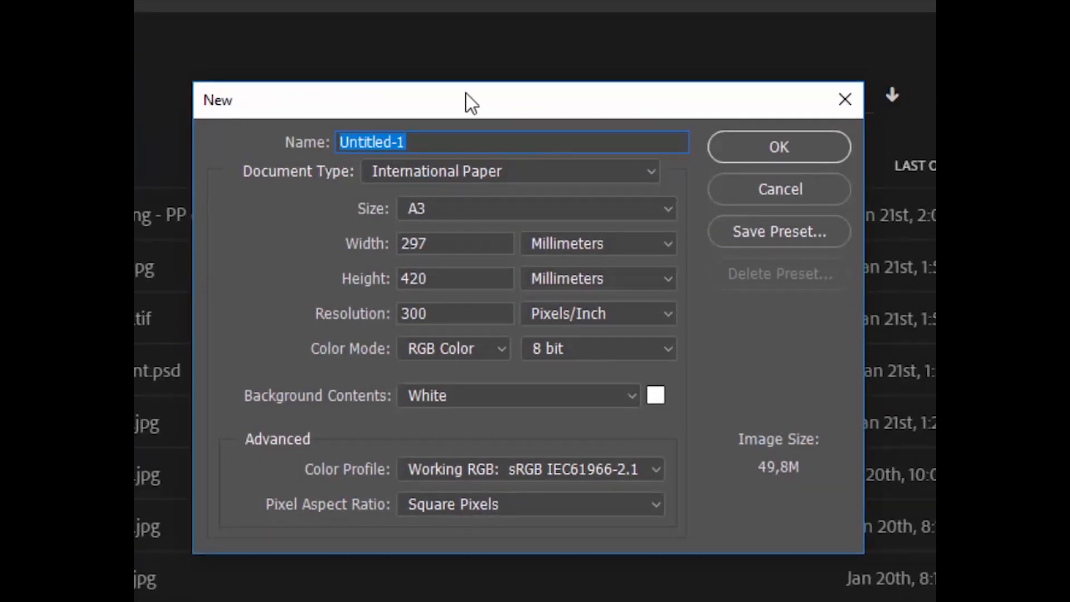
drag(423, 100, 547, 48)
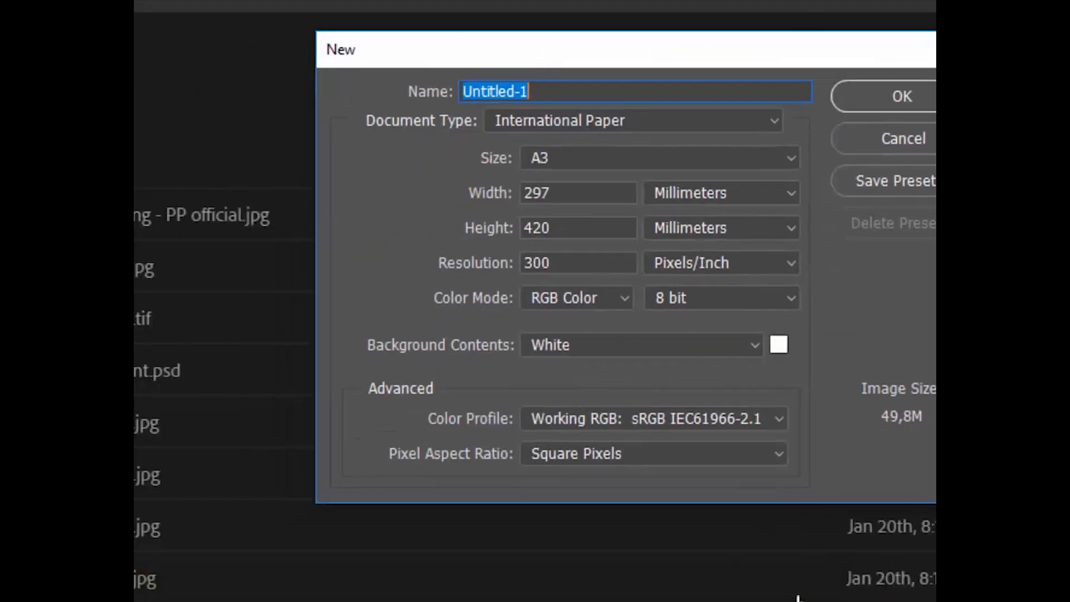
double_click(614, 90)
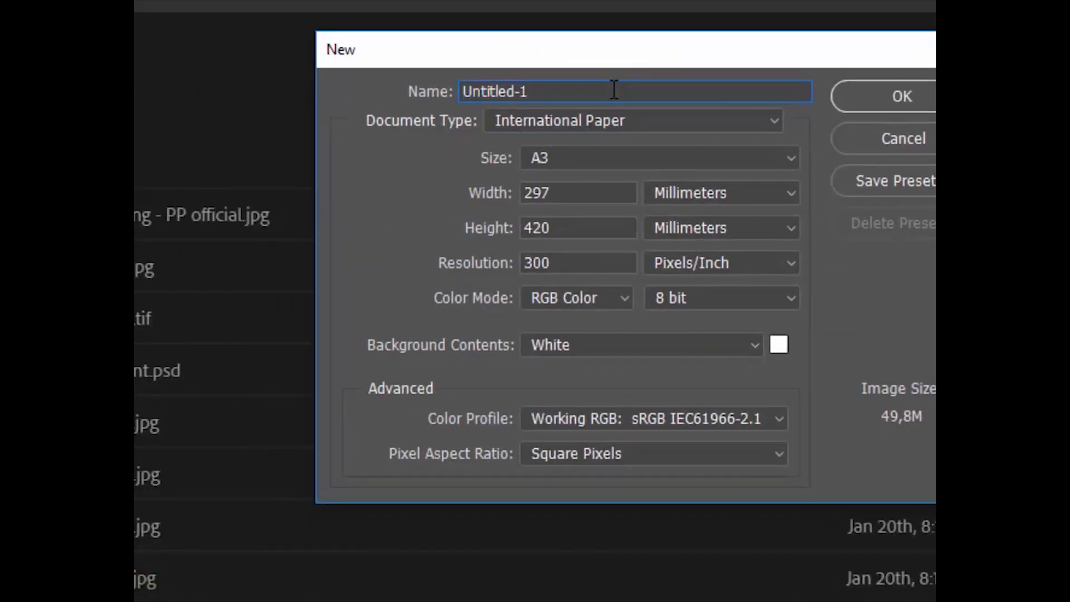
key(ctrl+a)
text(tUTOT)
key(ctrl+a)
text(tu)
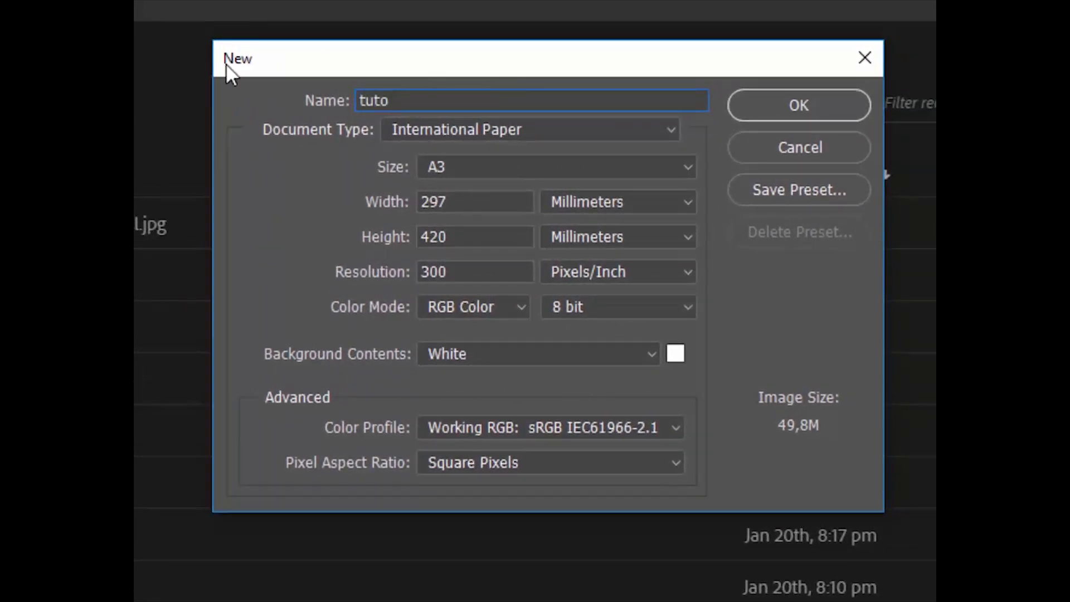
Step: Set the new document's type to International Paper and its size to A3
click(494, 133)
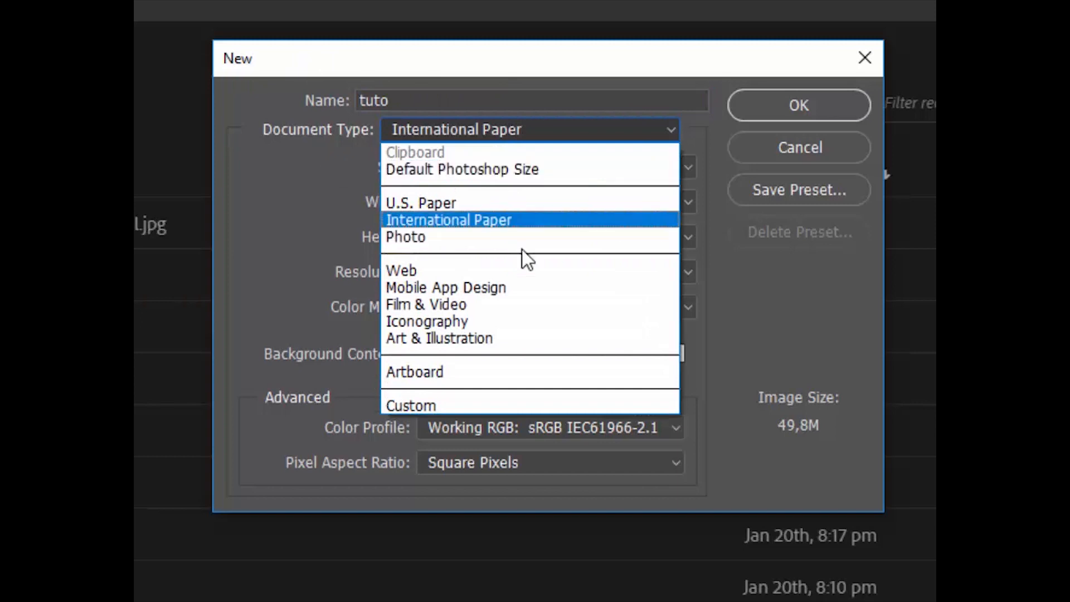
click(485, 220)
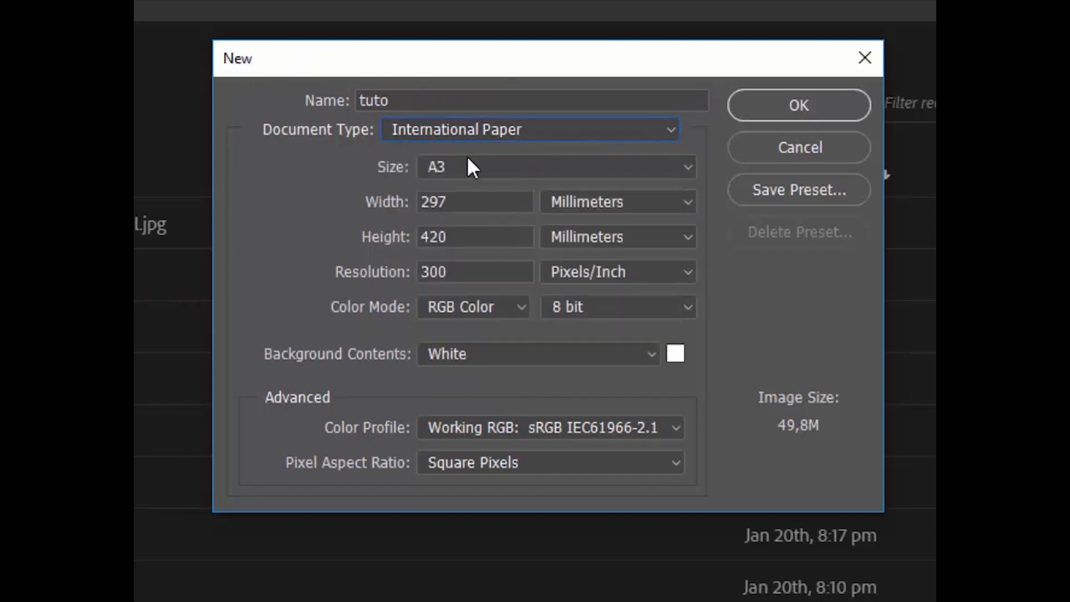
click(500, 162)
click(453, 176)
click(491, 170)
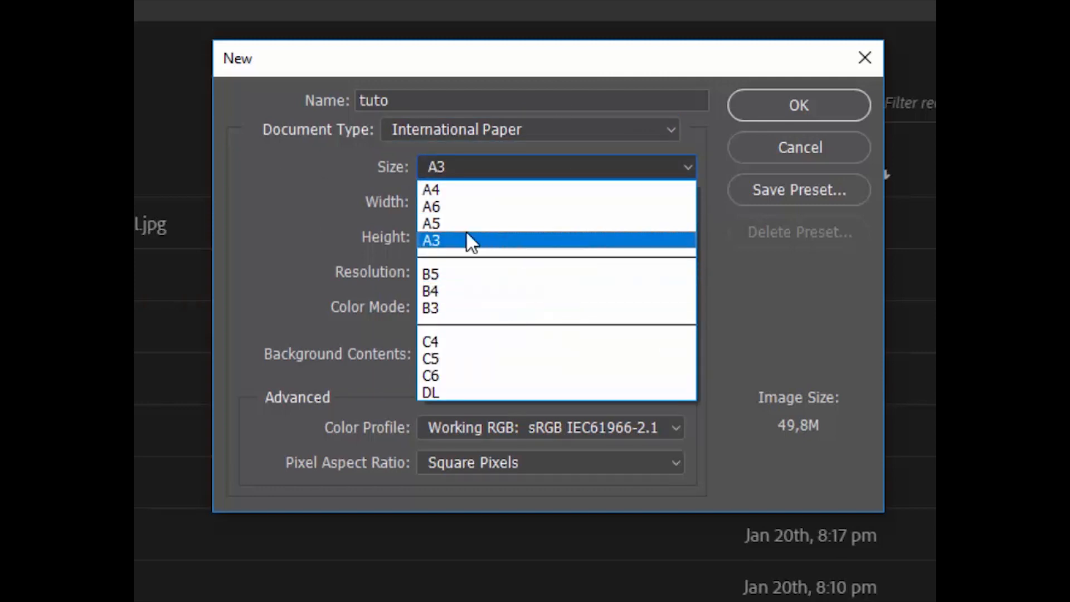
click(467, 234)
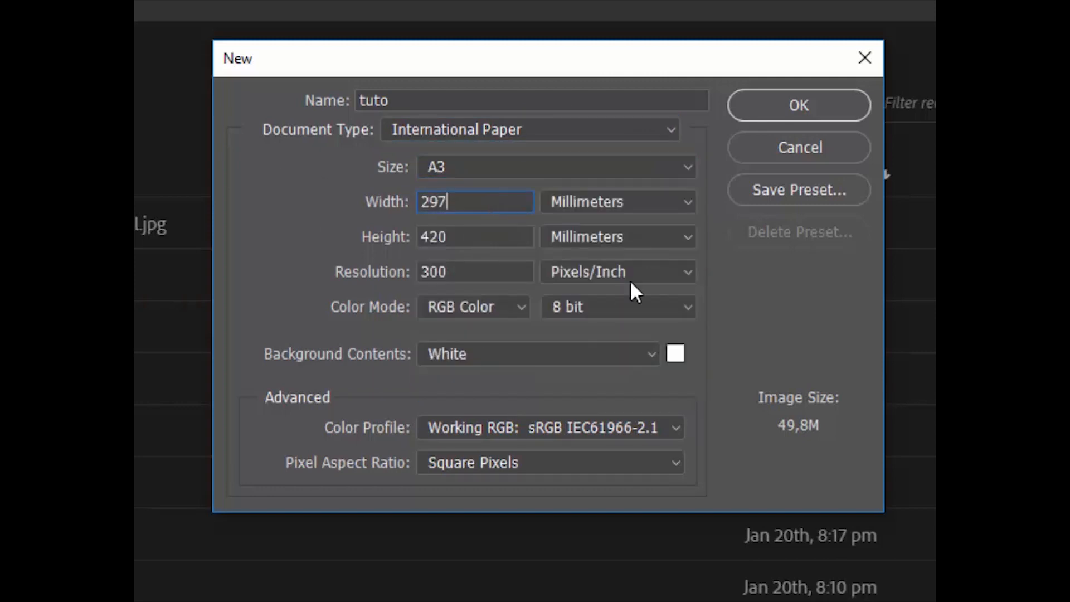
Step: Choose RGB Color as the color mode and set the document's background color to red, ff0000
click(493, 306)
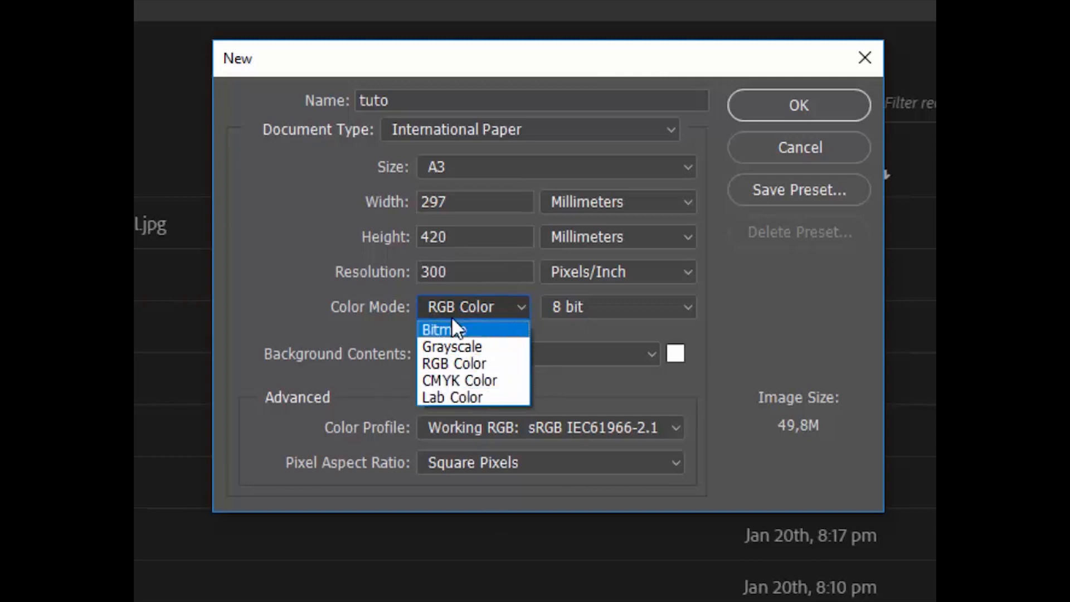
click(483, 370)
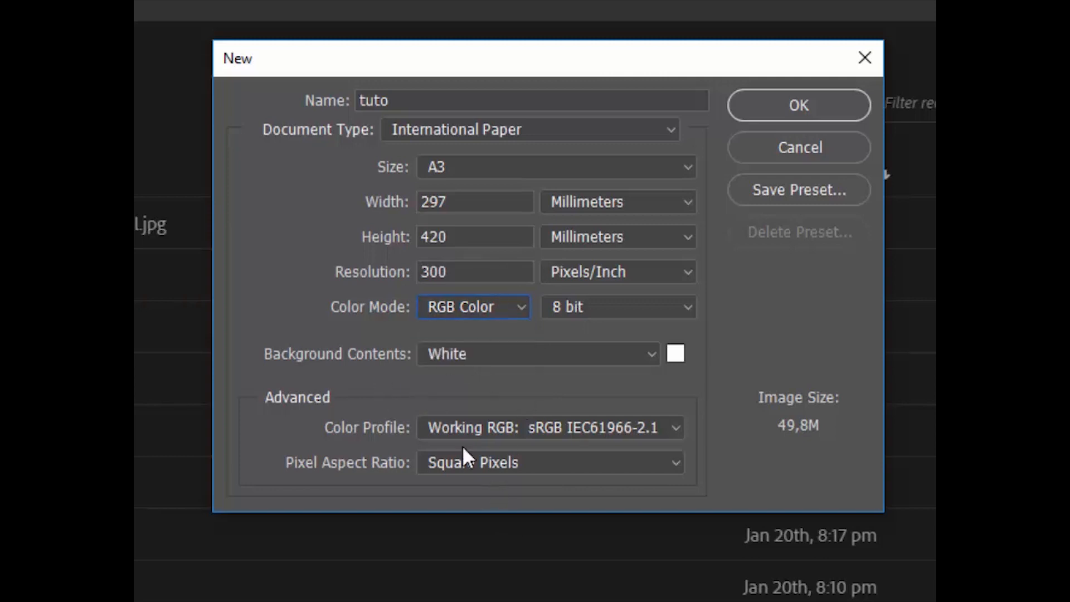
click(487, 361)
click(505, 380)
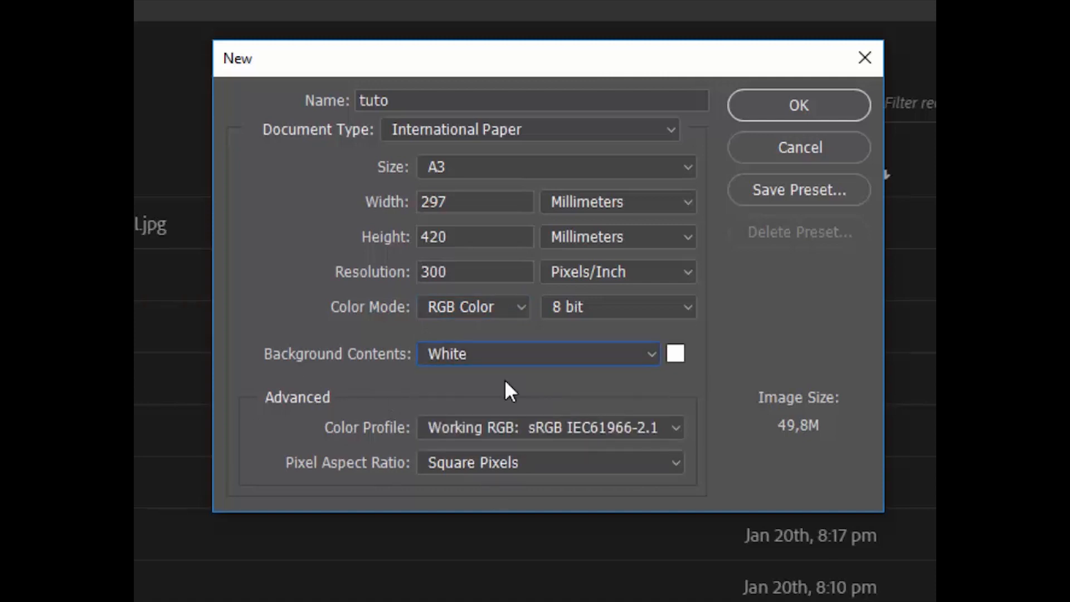
click(675, 354)
text(ff0000)
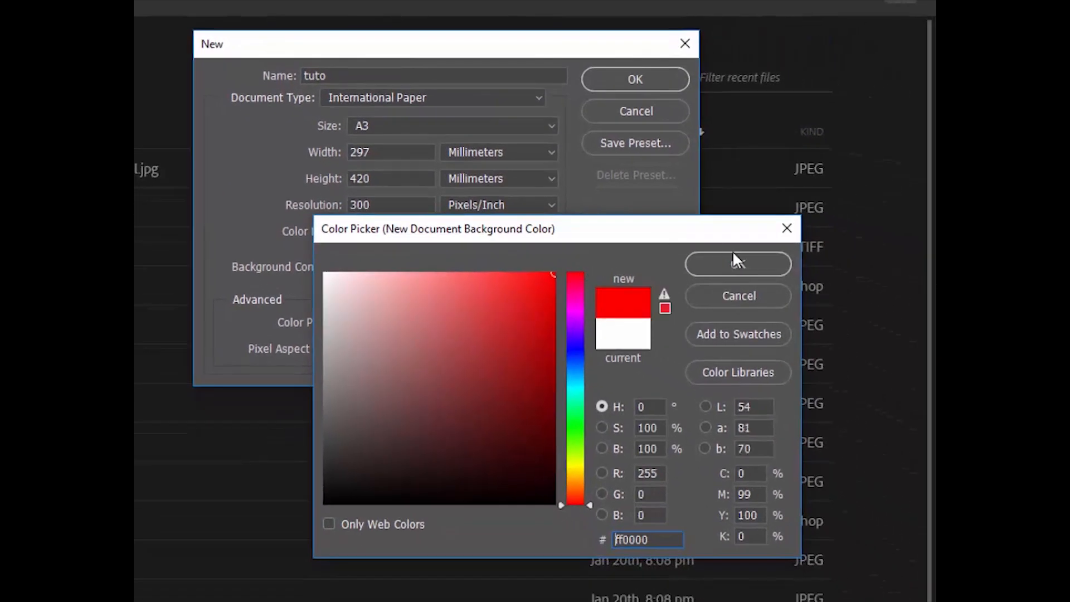
click(790, 263)
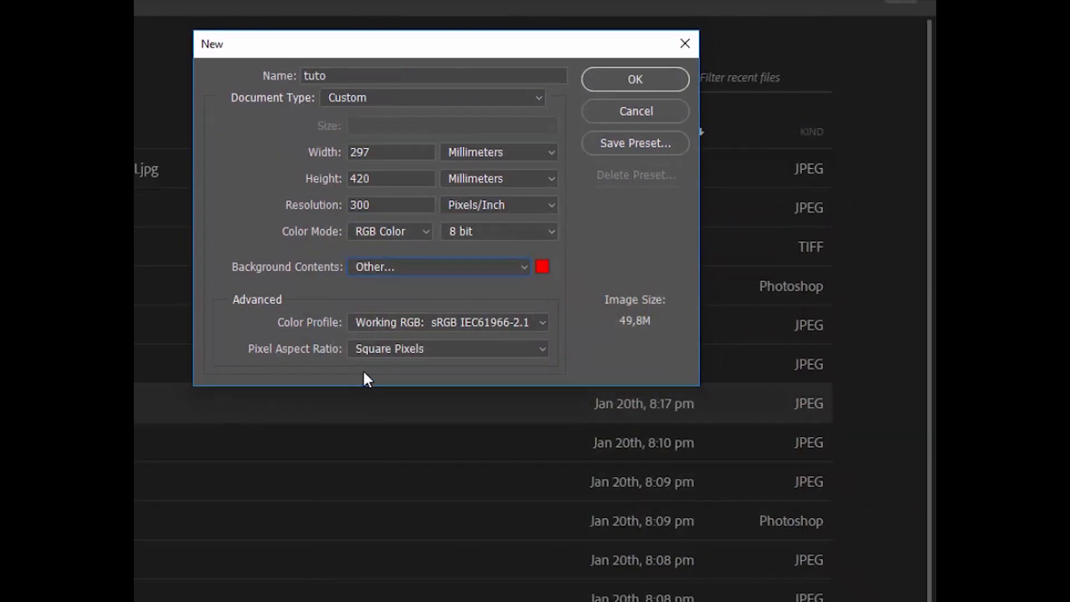
Step: Keep the Working RGB: sRGB IEC61966-2.1 color profile and create the document
click(360, 322)
click(296, 335)
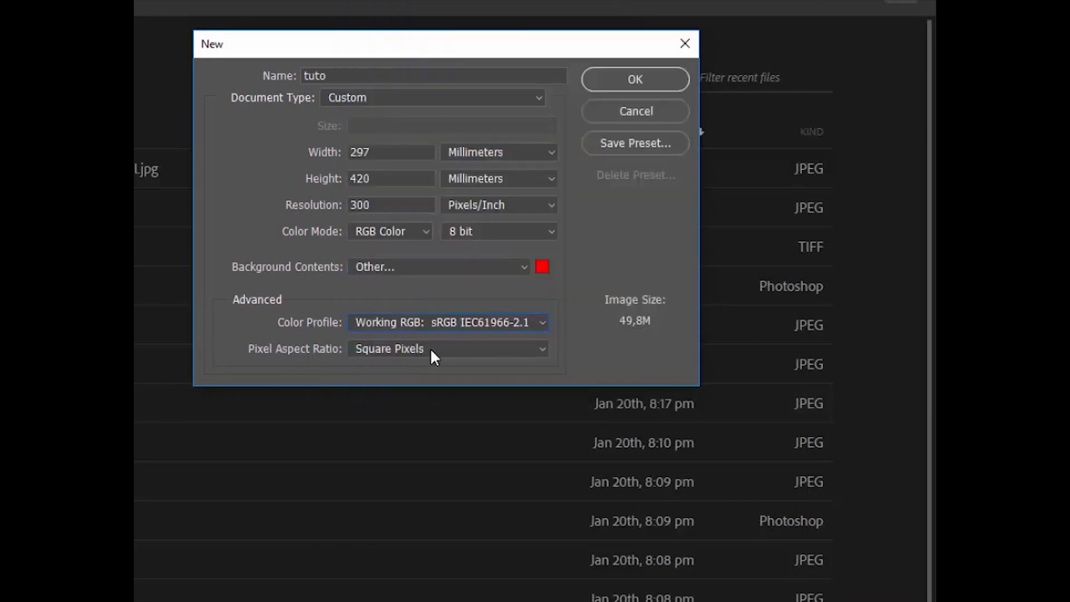
click(655, 83)
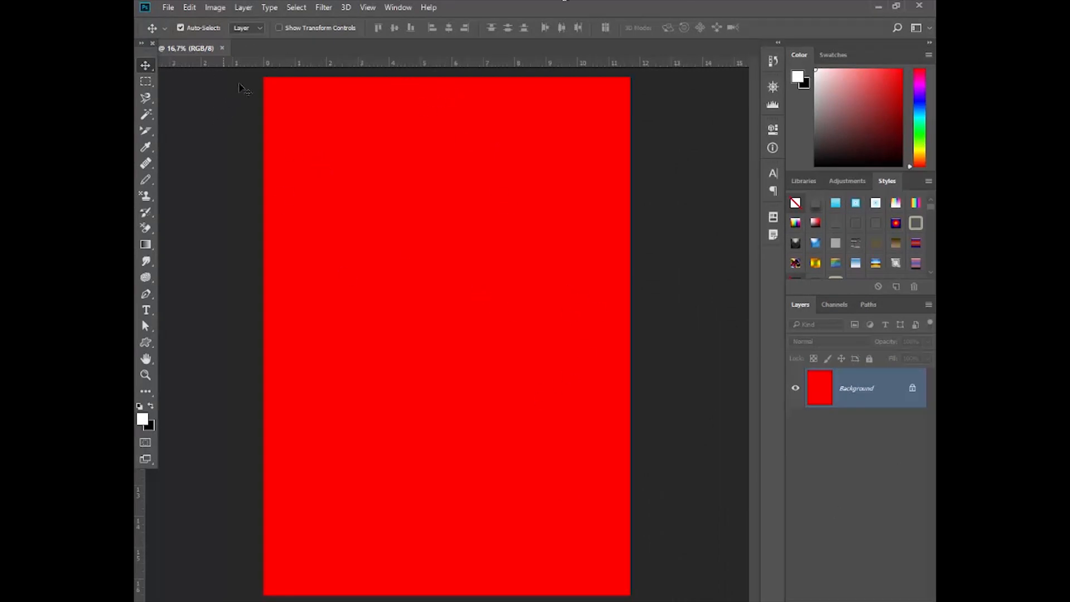
Step: Choose the Essentials (Default) workspace
click(399, 8)
mouse_move(445, 36)
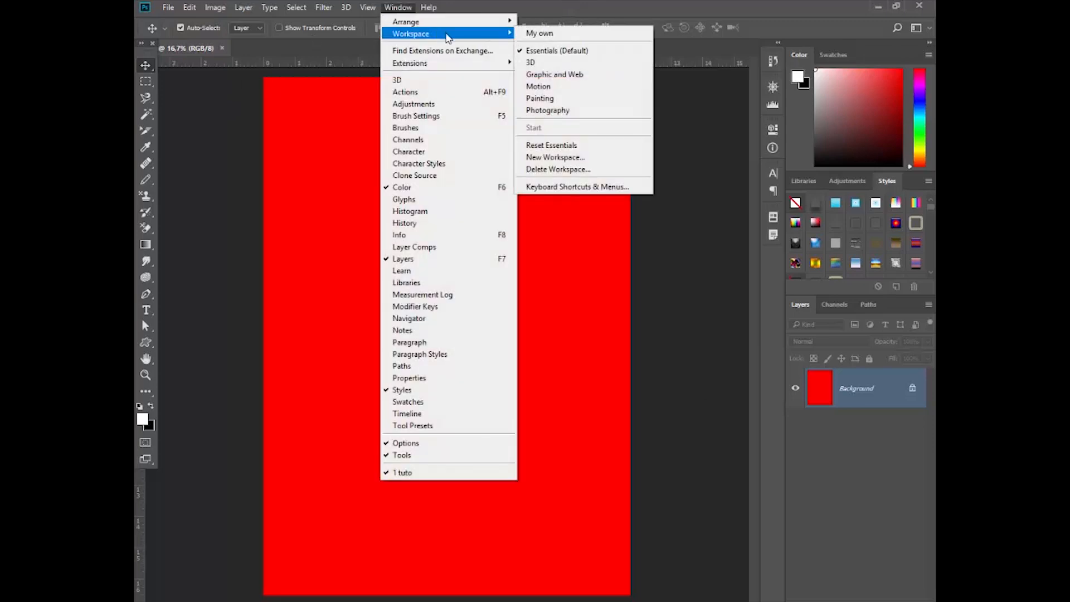
click(557, 50)
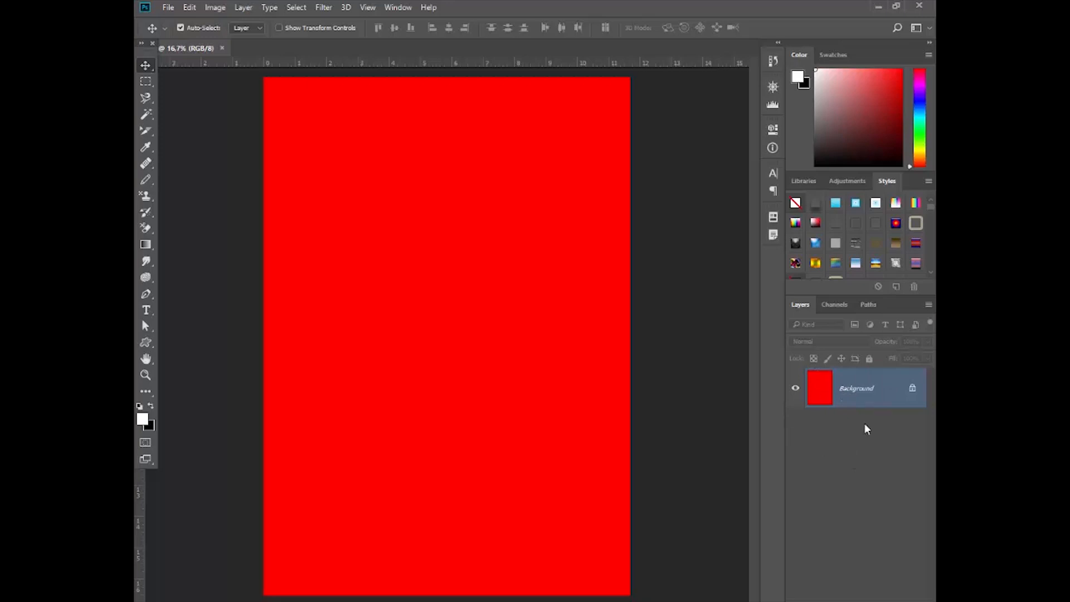
Step: Duplicate the Background layer, try out the copy's visibility, and delete the copy
drag(851, 415, 891, 596)
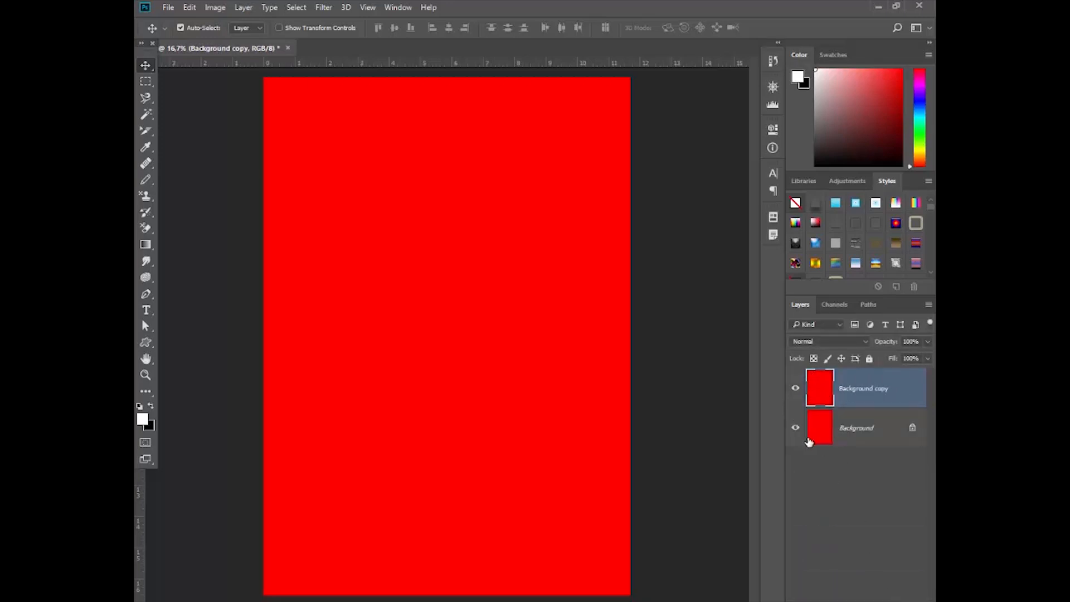
click(808, 438)
click(809, 390)
click(795, 382)
click(796, 386)
drag(819, 388, 914, 601)
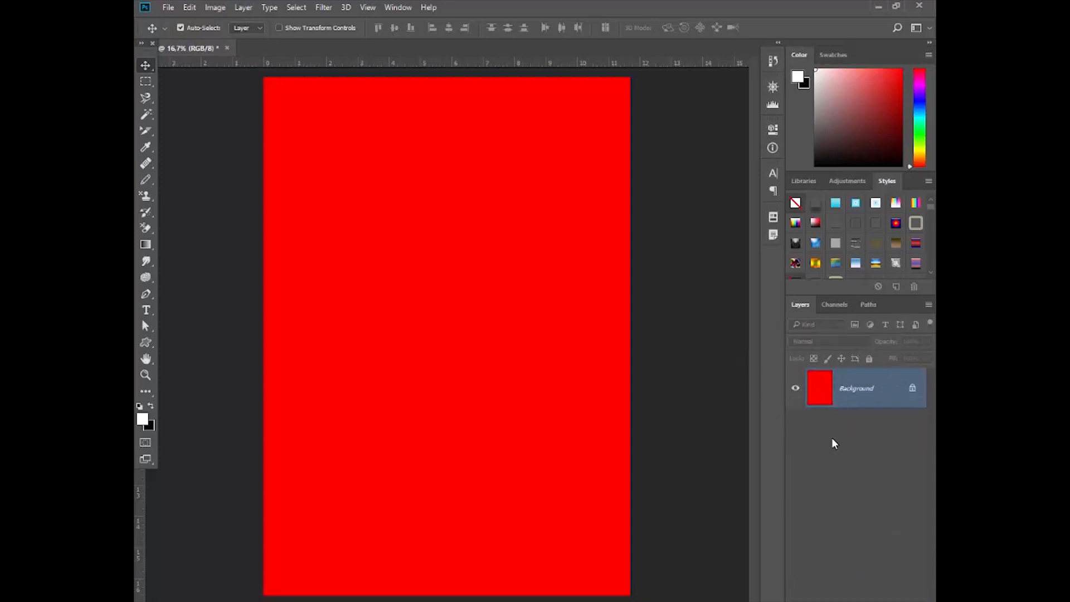
Step: View the Red and Blue channels individually and return to the RGB composite and the layer list
click(834, 304)
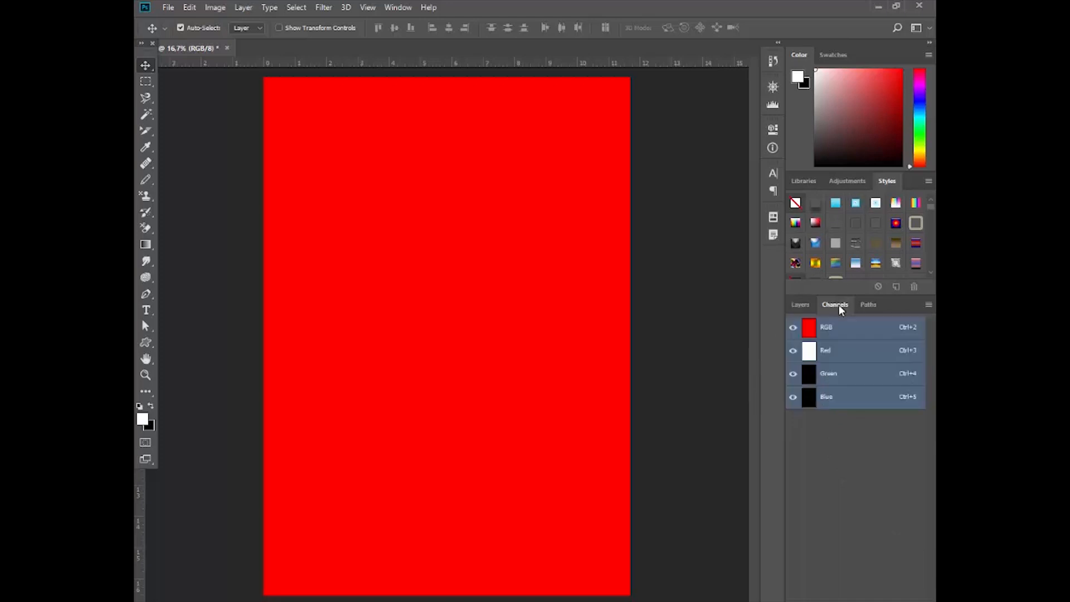
click(842, 356)
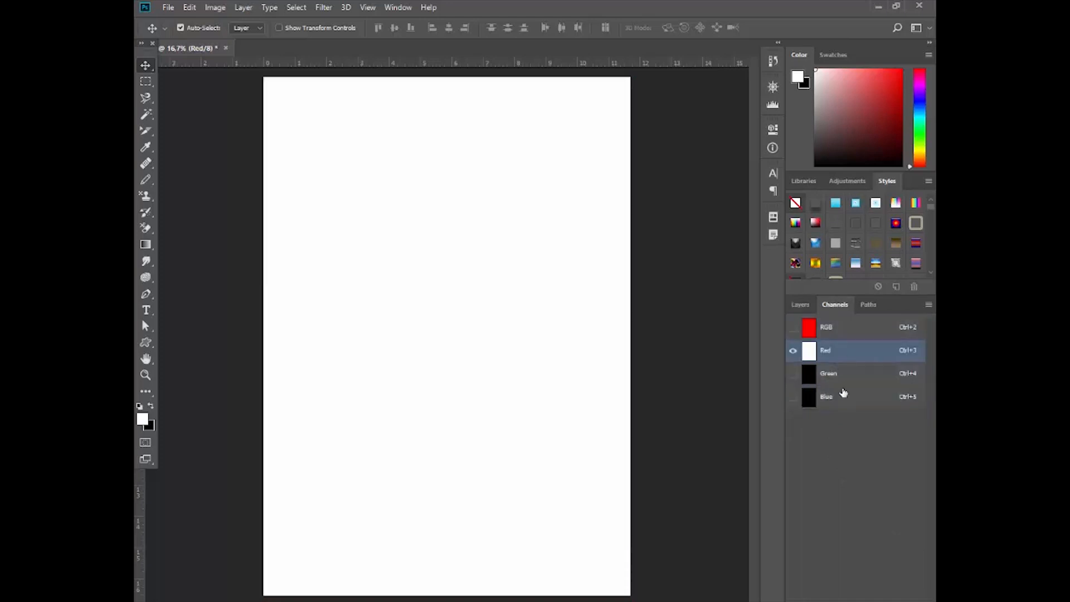
click(842, 397)
click(842, 326)
click(800, 304)
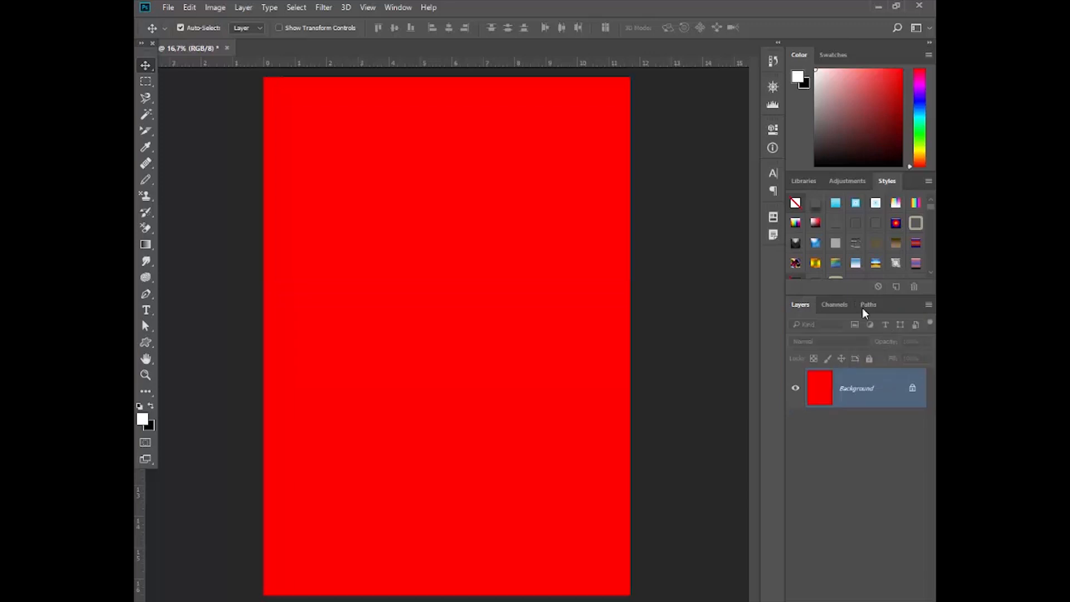
Step: Look at the document's paths, the available adjustments and the libraries
click(868, 307)
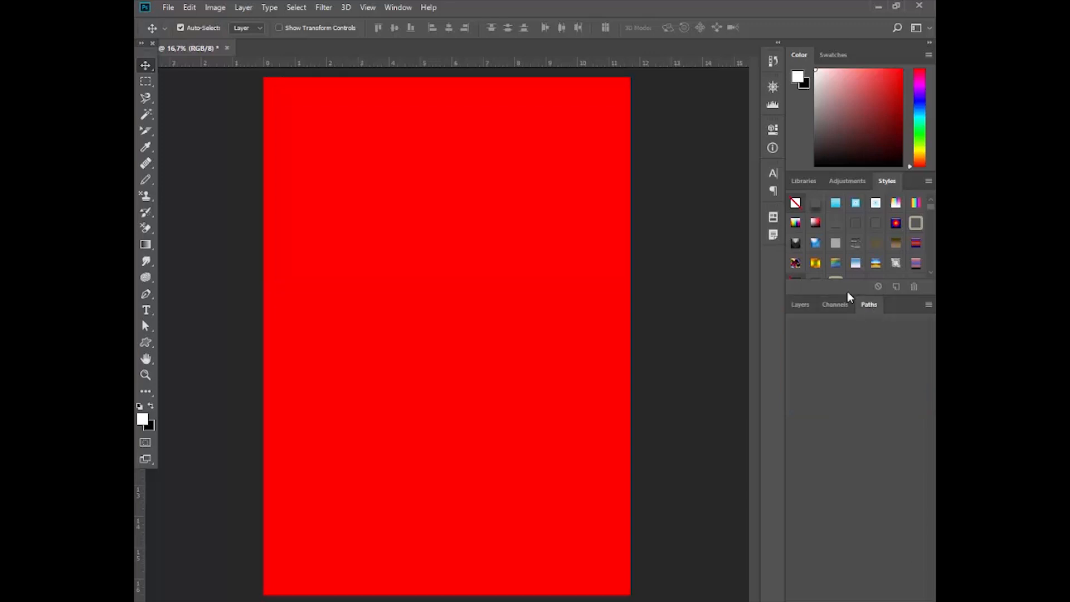
click(846, 181)
click(810, 182)
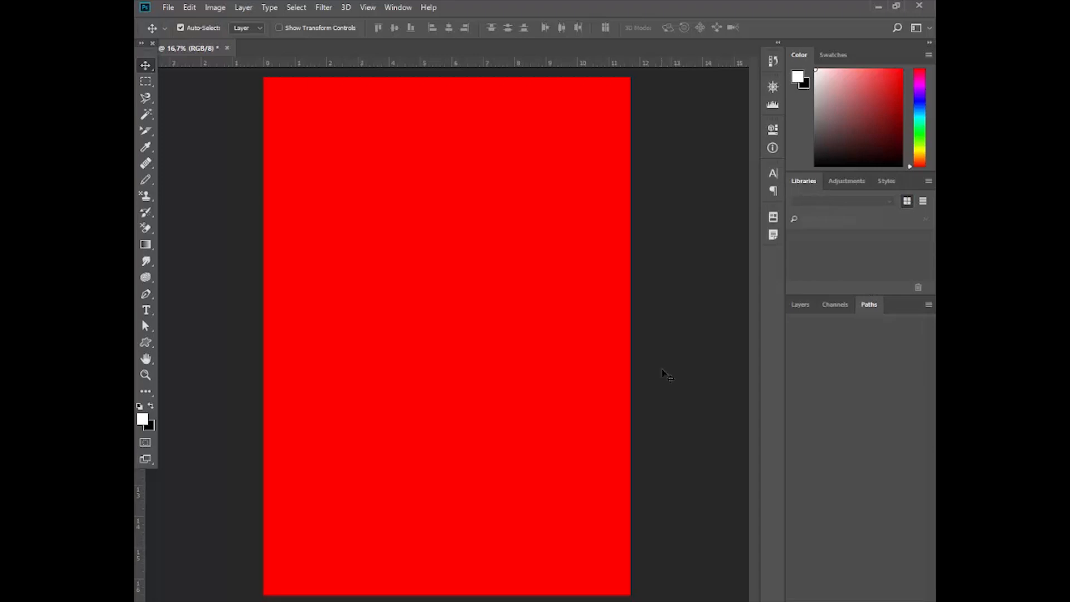
Step: Start saving the document and choose the Photoshop (*.PSD;*.PDD;*.PSDT) format
click(168, 7)
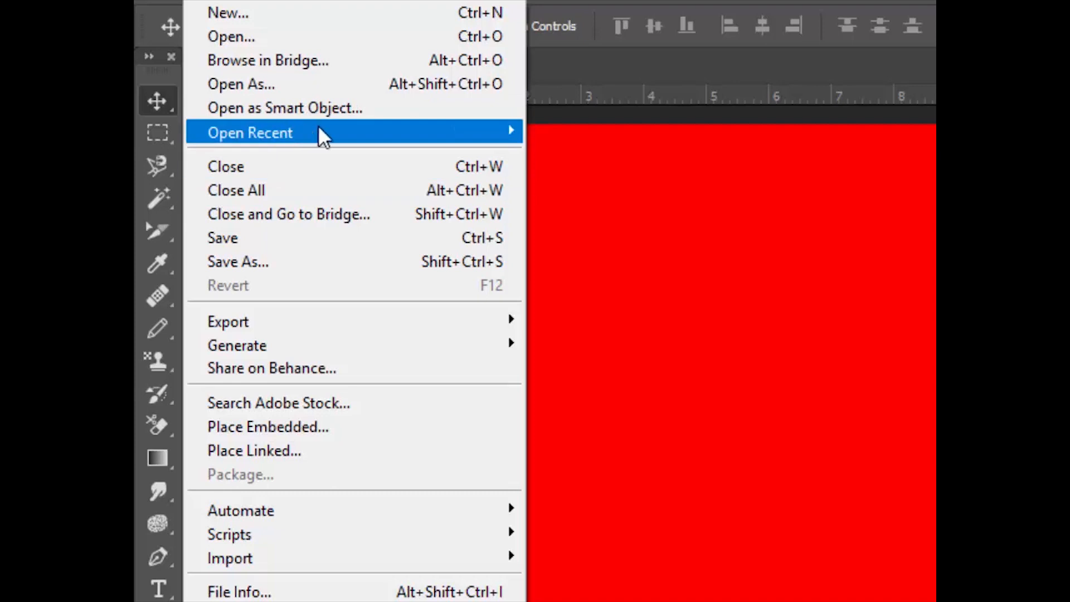
mouse_move(372, 135)
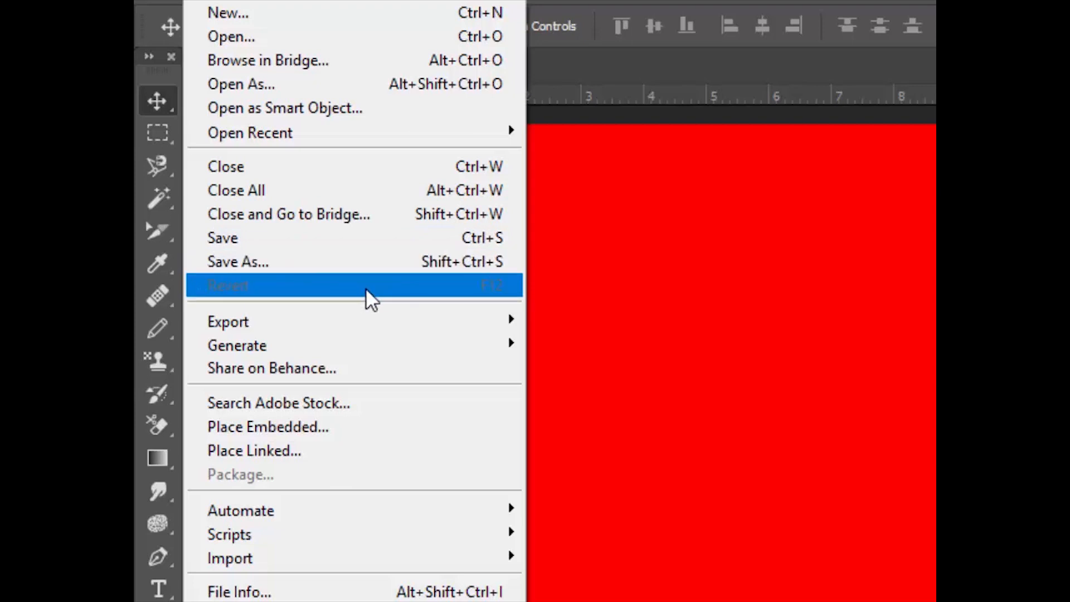
click(371, 262)
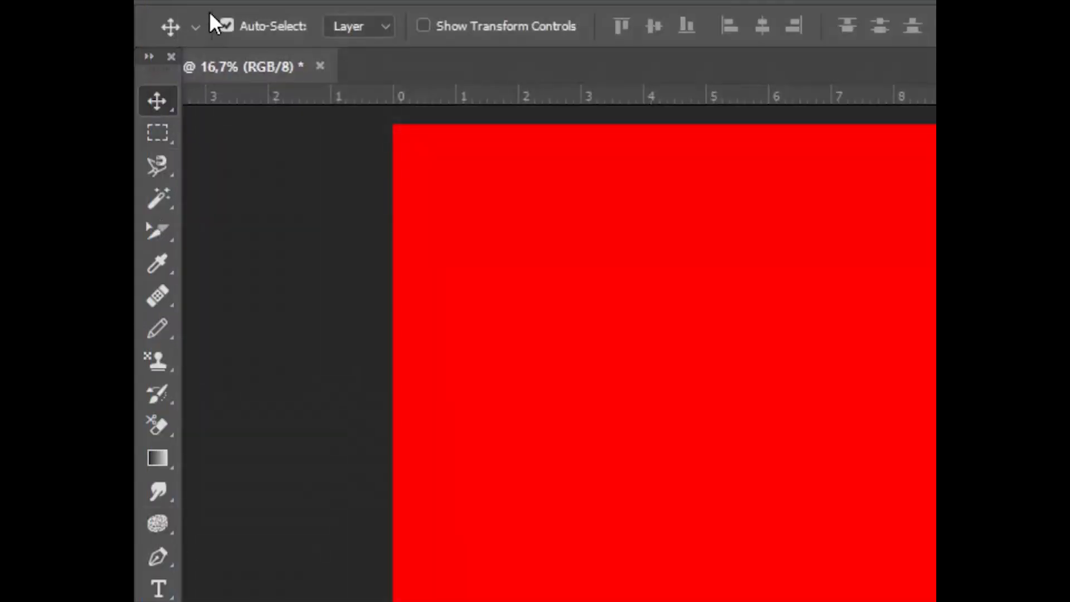
click(215, 19)
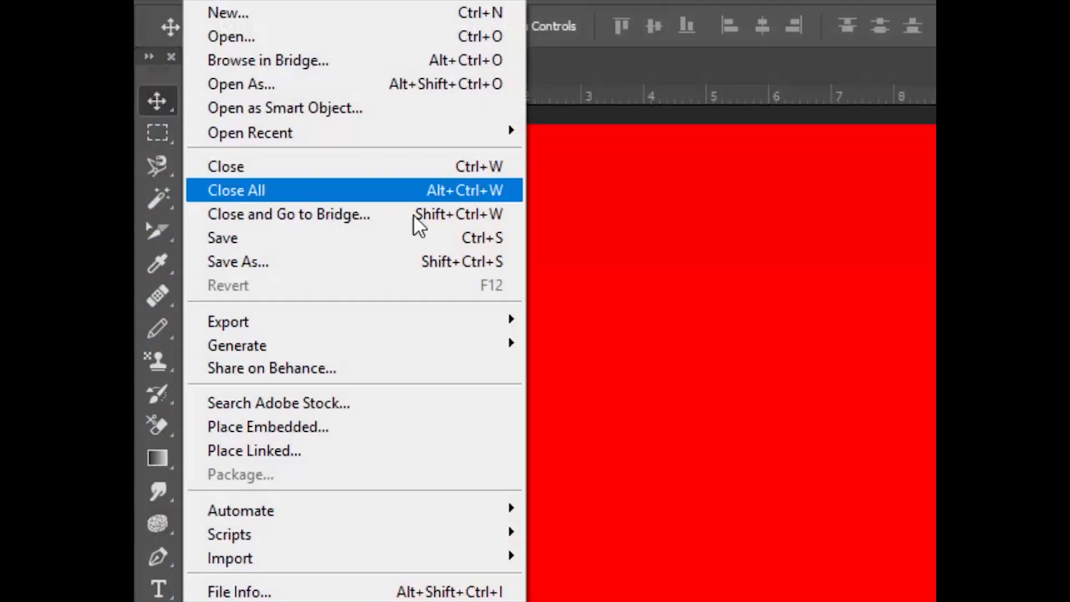
click(342, 238)
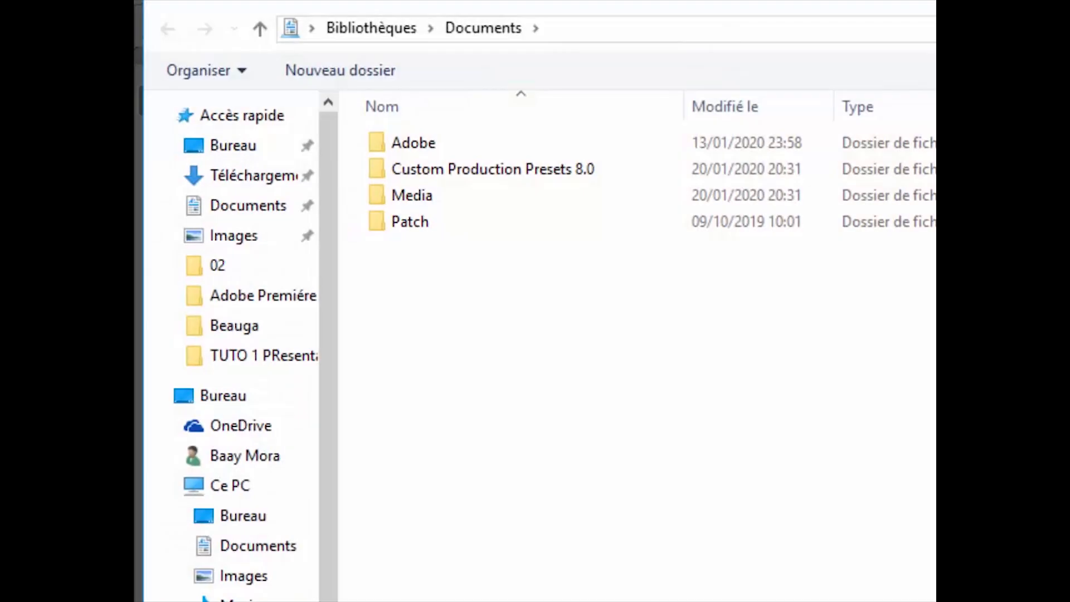
click(613, 601)
click(614, 601)
click(613, 601)
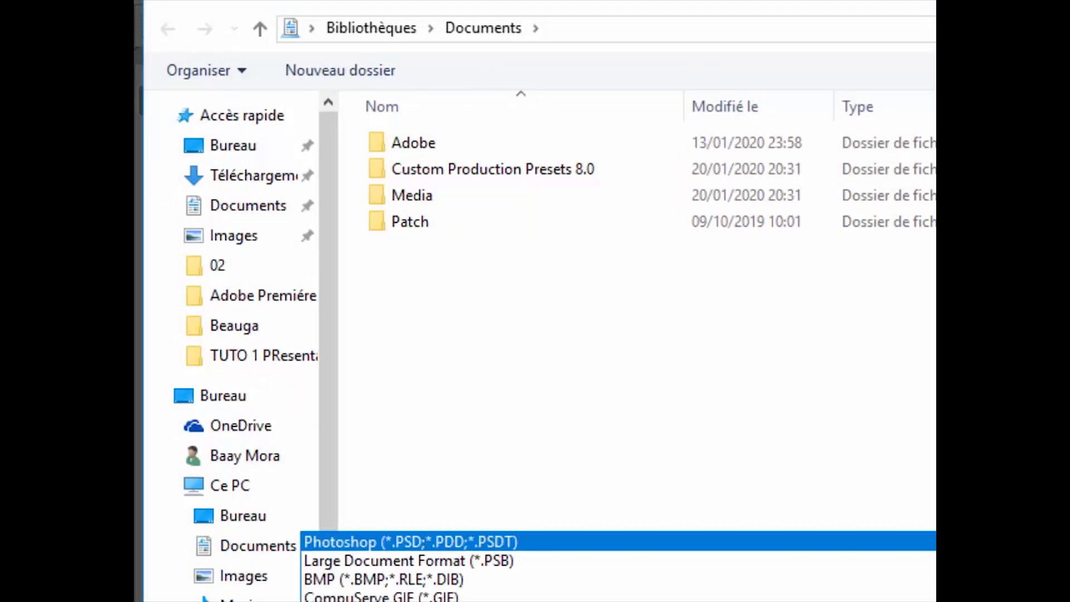
click(427, 534)
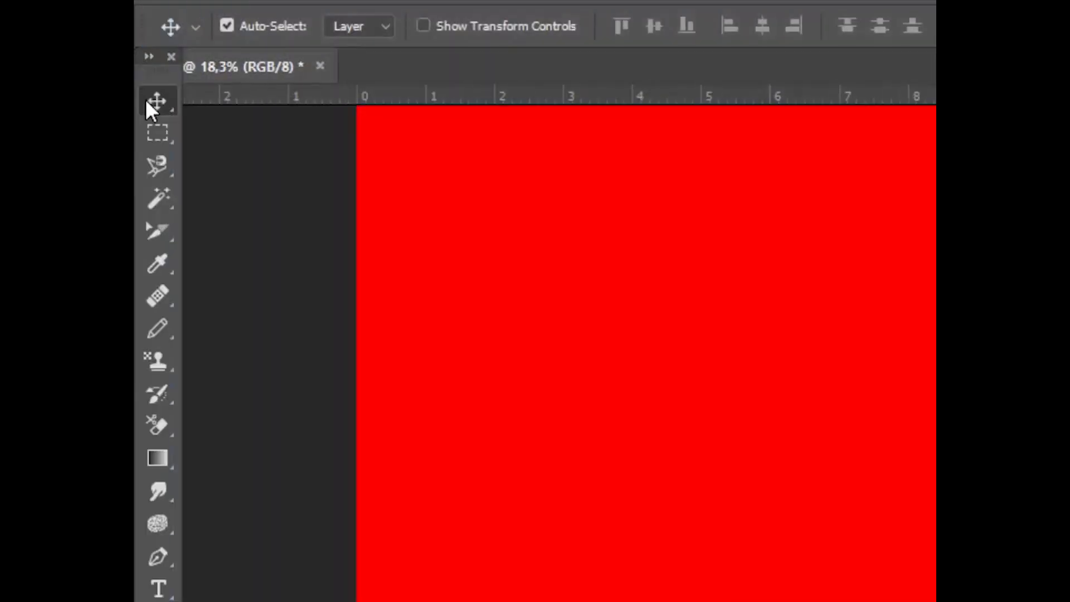
Step: Switch to the Rectangular Marquee tool and back to the Move tool, and show the Move tool's variants
click(158, 136)
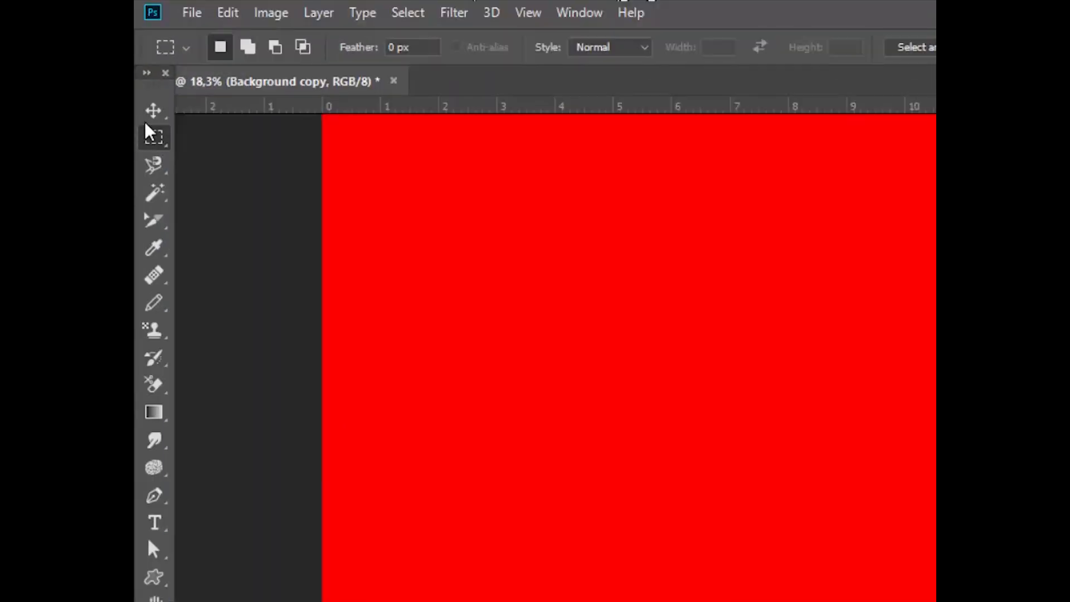
key(v)
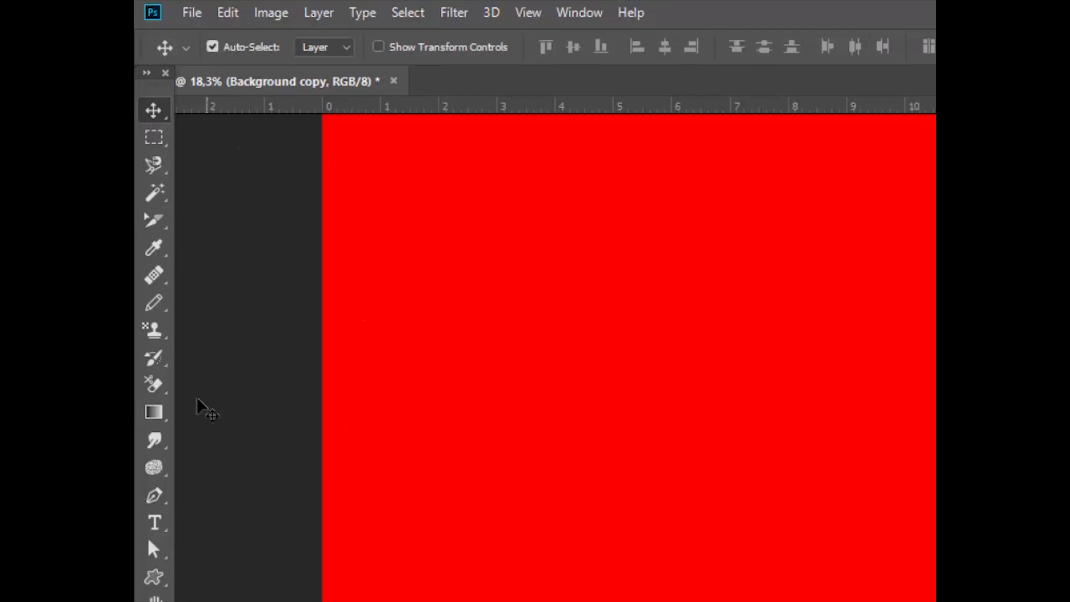
right_click(160, 116)
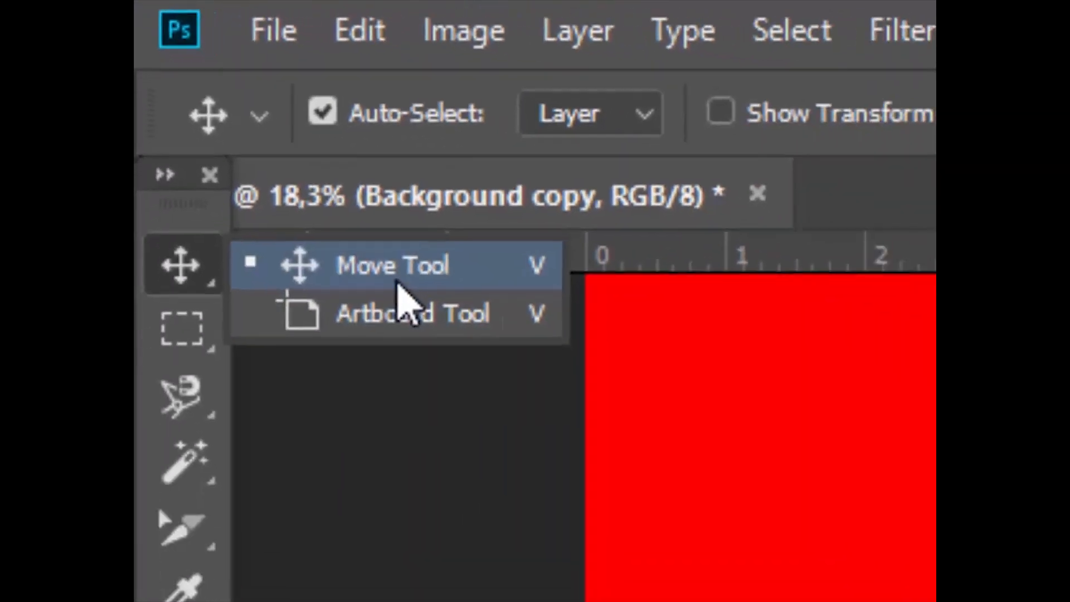
click(467, 349)
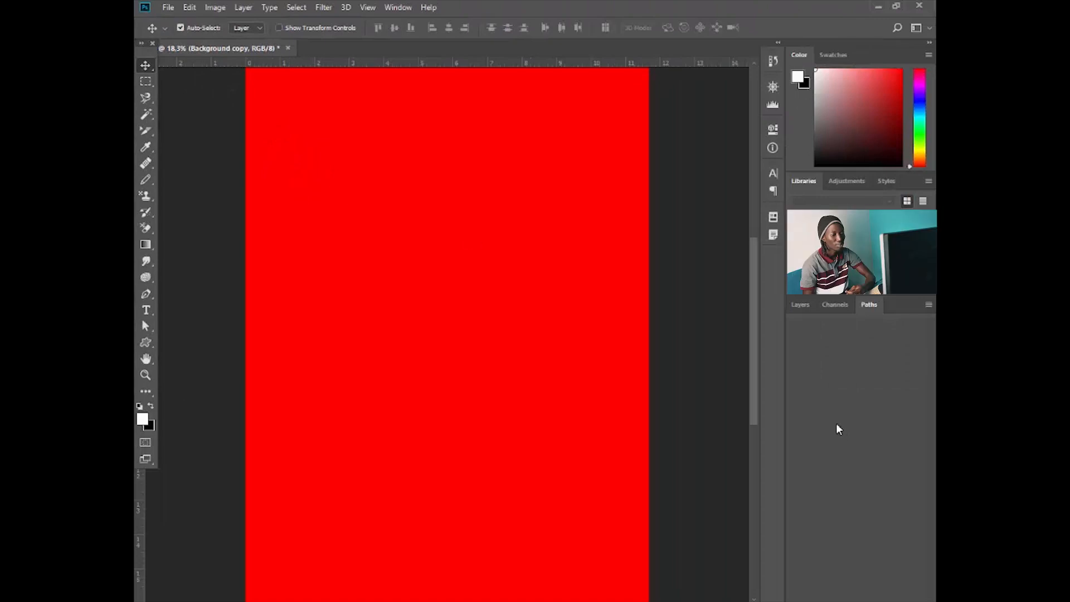
Step: Show the layer list and fill the Background copy layer with white using the Paint Bucket tool
click(800, 304)
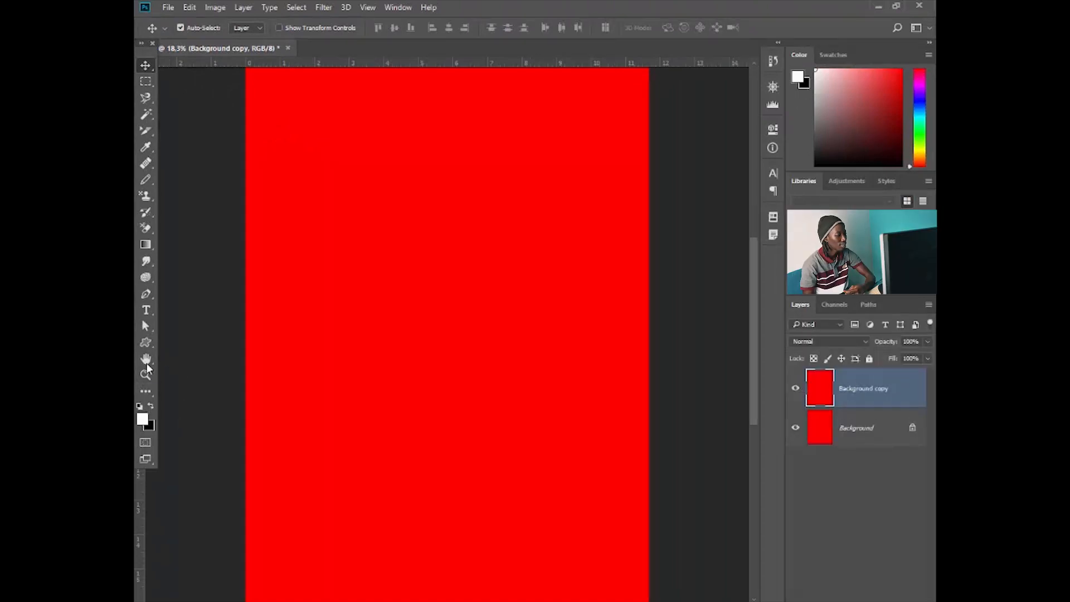
click(150, 262)
click(146, 244)
click(200, 254)
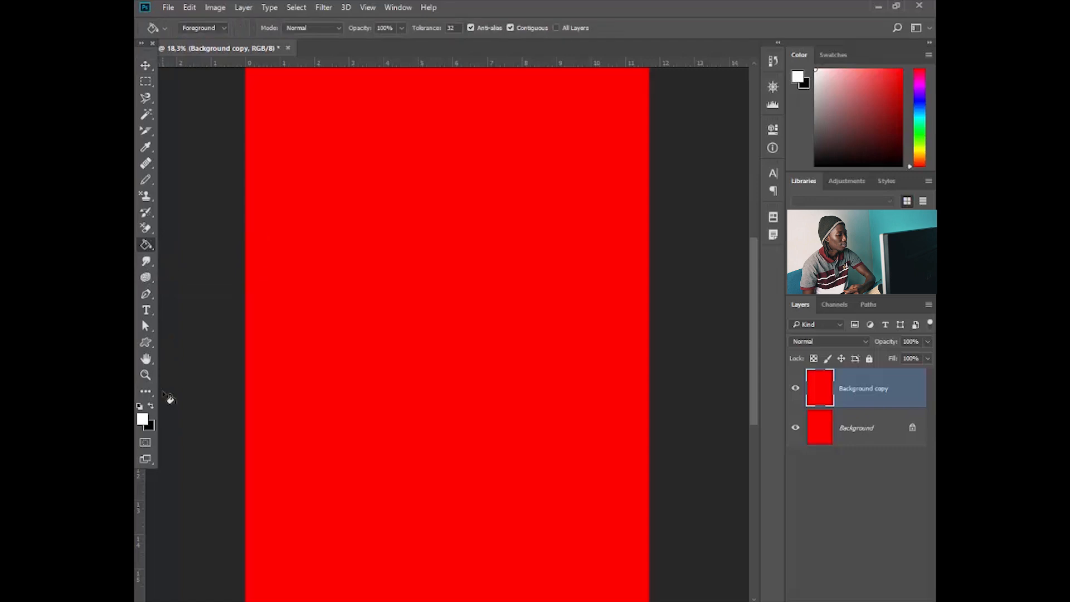
click(379, 328)
Step: Move the white Background copy layer down and to the right, and bring it back over the page
click(146, 65)
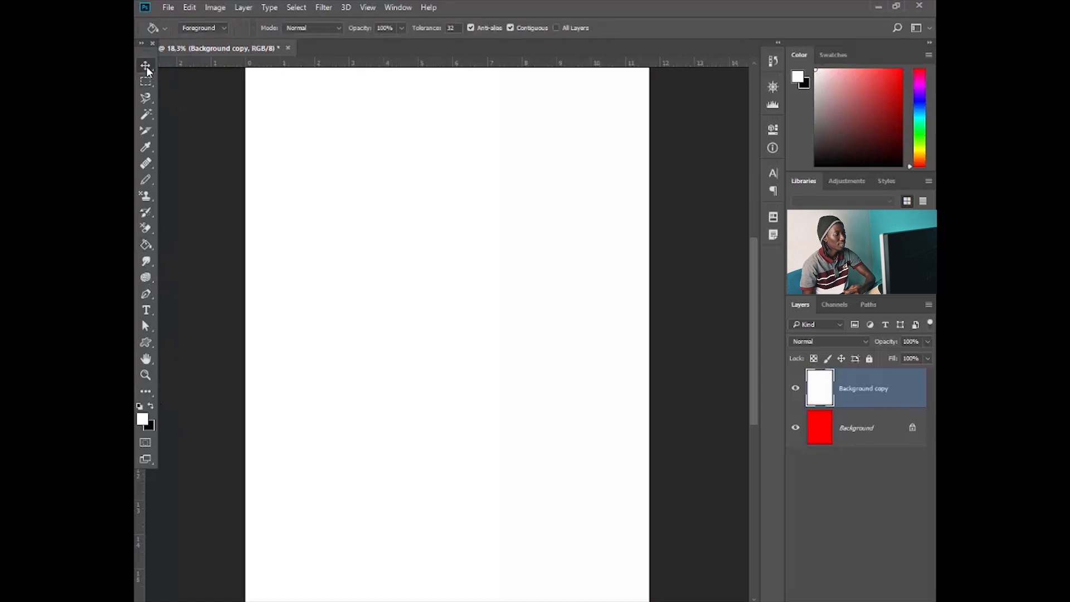
drag(375, 195, 468, 273)
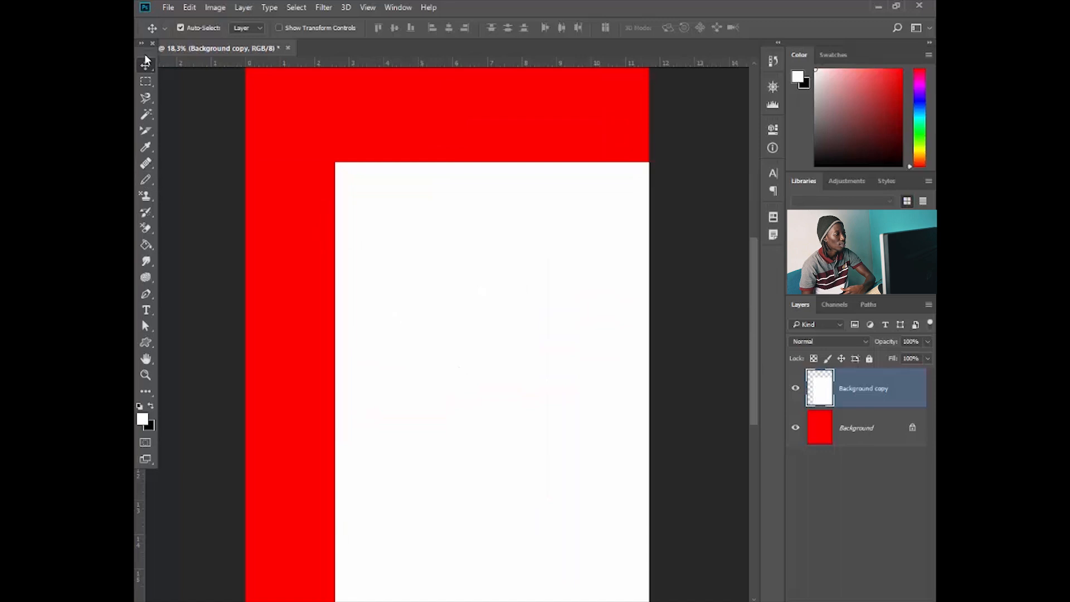
drag(390, 197, 365, 165)
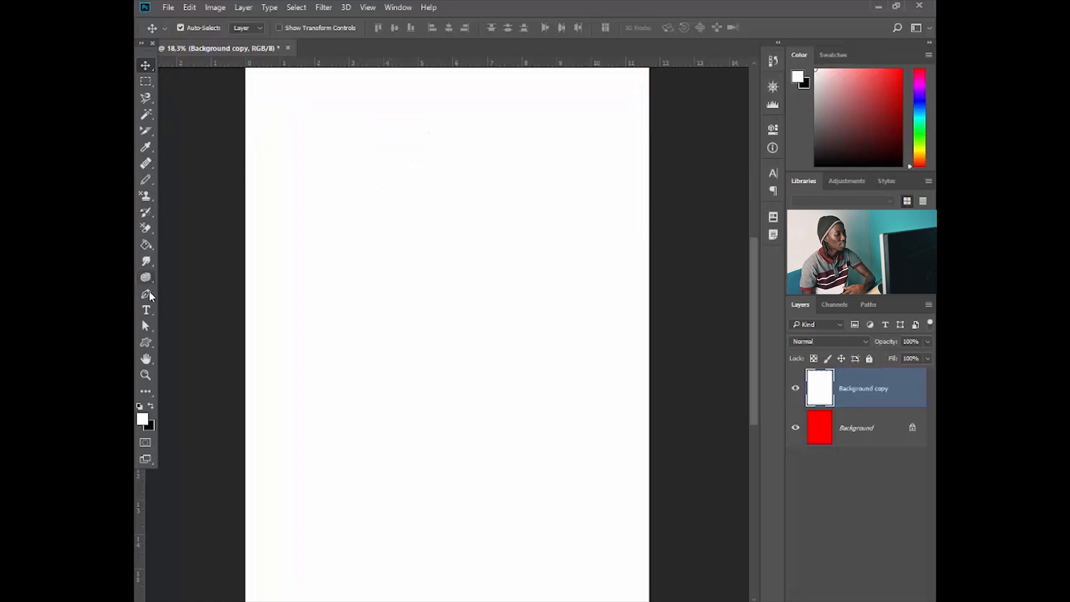
Step: Draw a rectangle shape about 938 × 1260 px in the upper right of the page and fill it with light green
click(146, 342)
click(184, 342)
drag(473, 165, 581, 311)
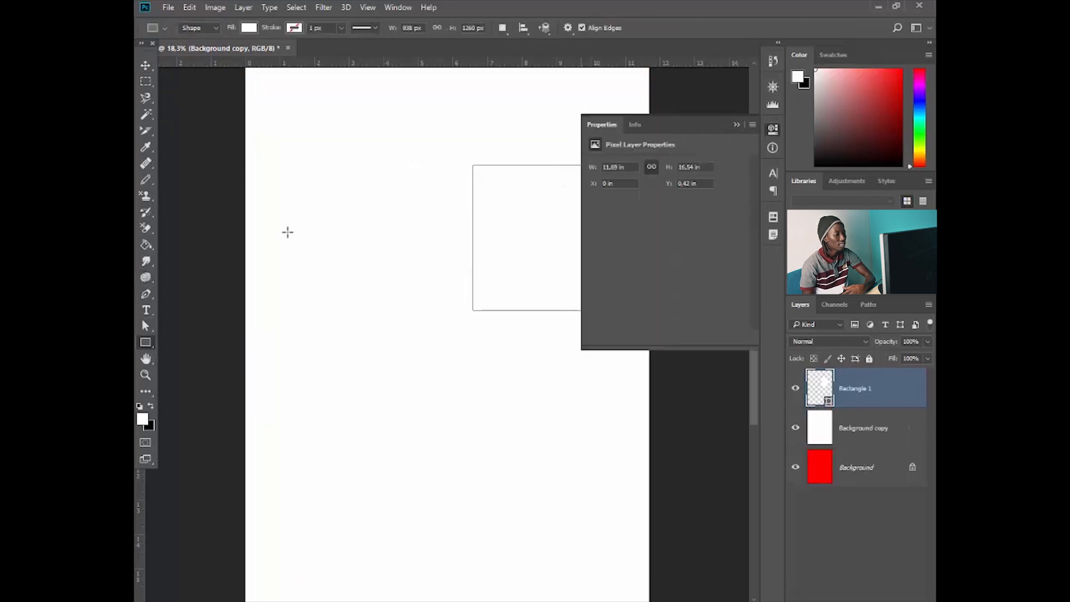
click(595, 202)
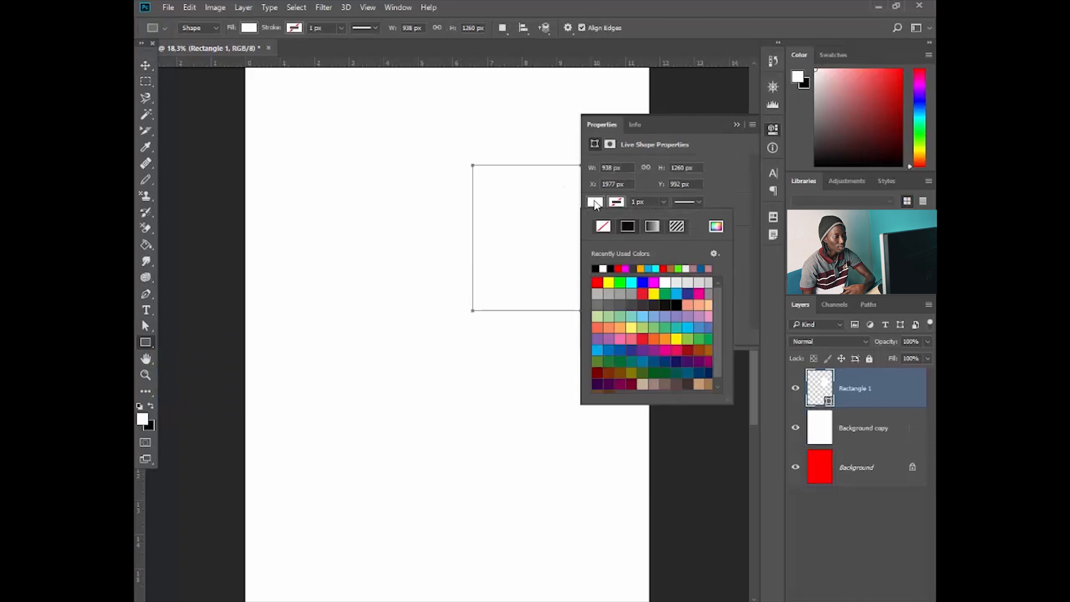
click(654, 316)
click(628, 316)
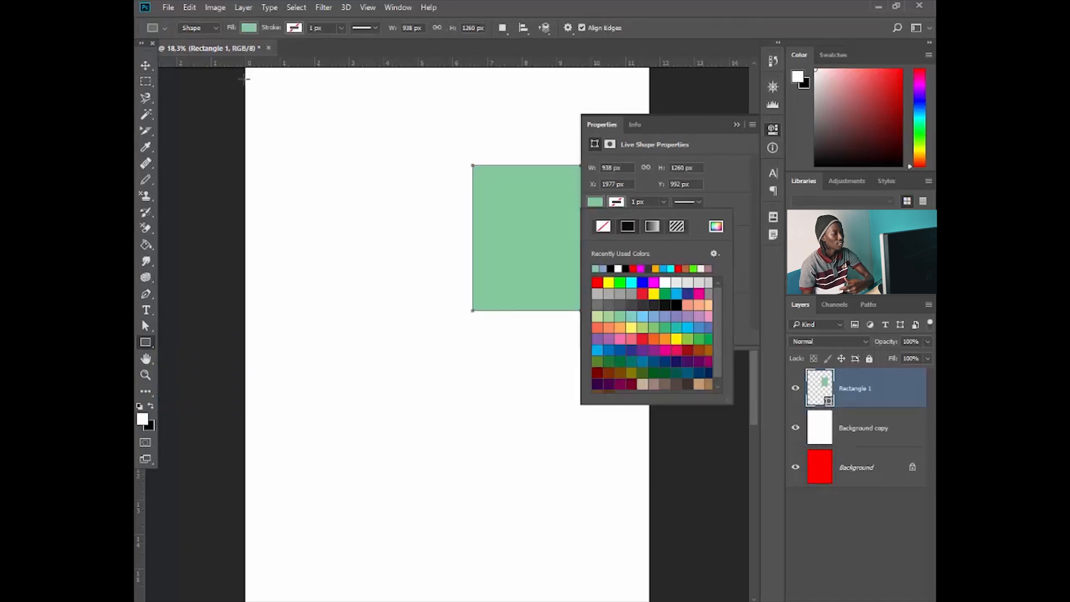
Step: With the Move tool, select all three layers to show the alignment options, and return the selection to Rectangle 1
click(146, 66)
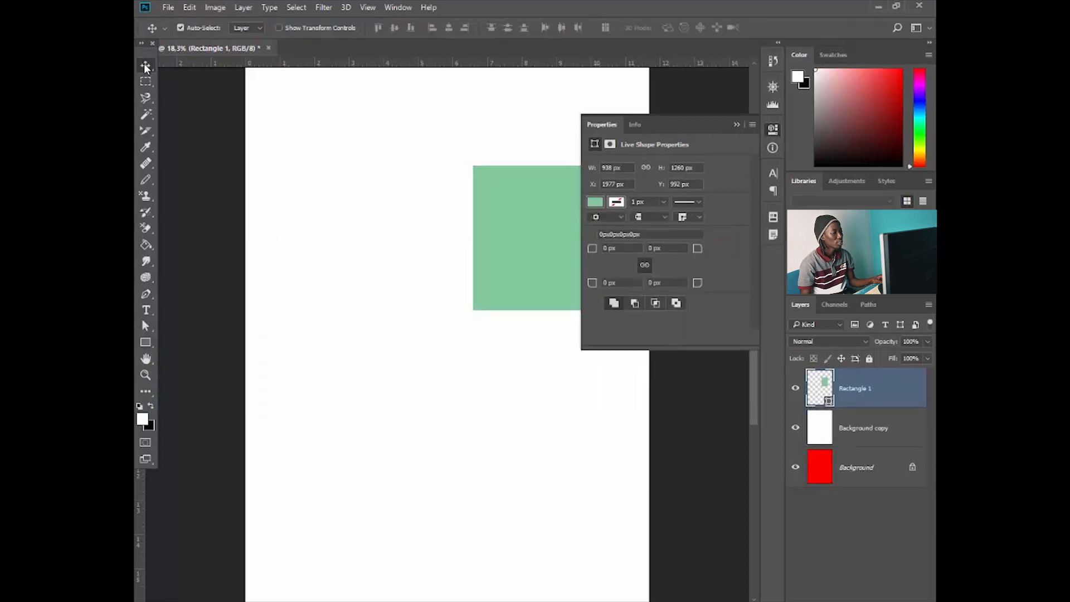
click(773, 129)
shift+click(867, 437)
ctrl+click(869, 471)
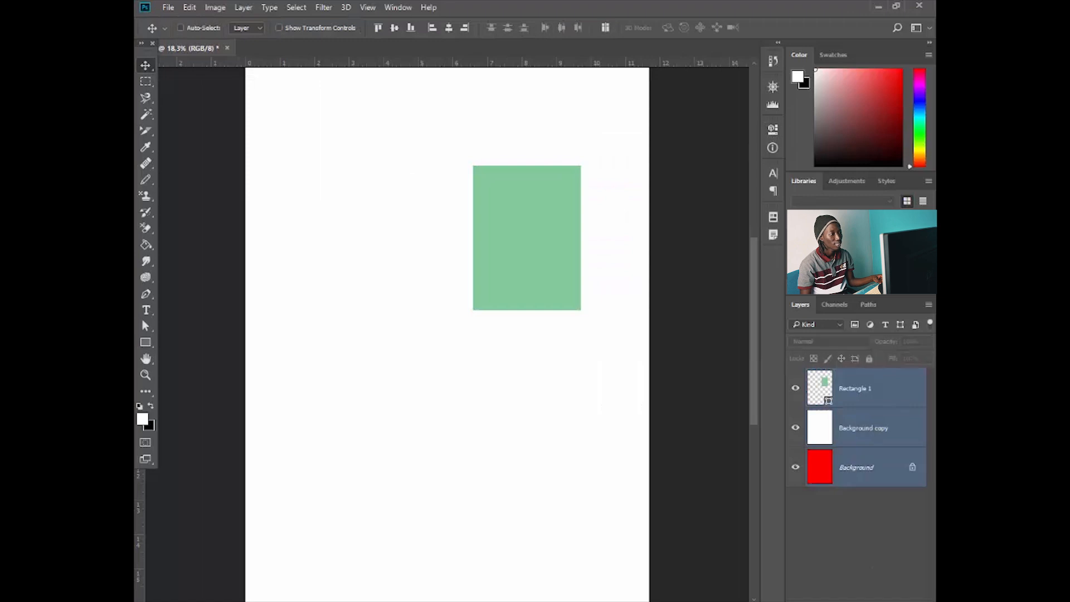
click(861, 386)
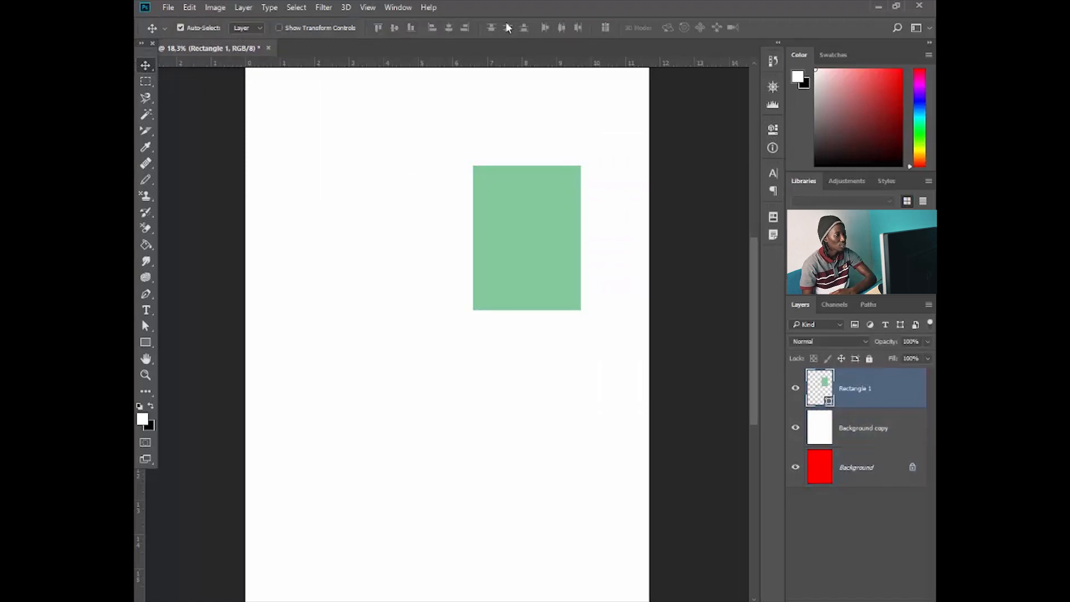
Step: Center the green rectangle horizontally and vertically on the white Background copy layer
click(146, 81)
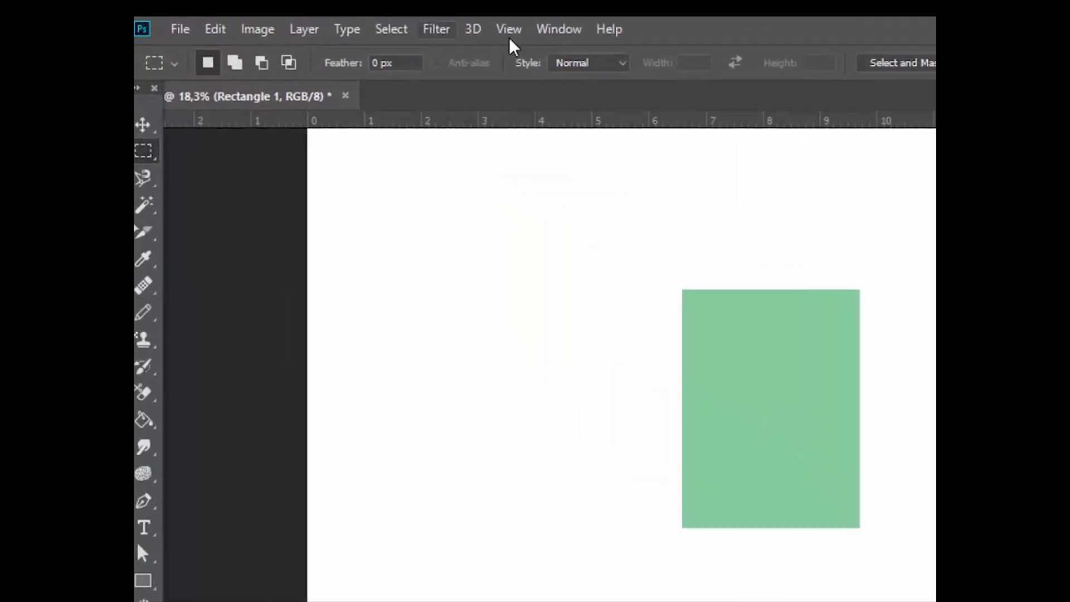
click(142, 192)
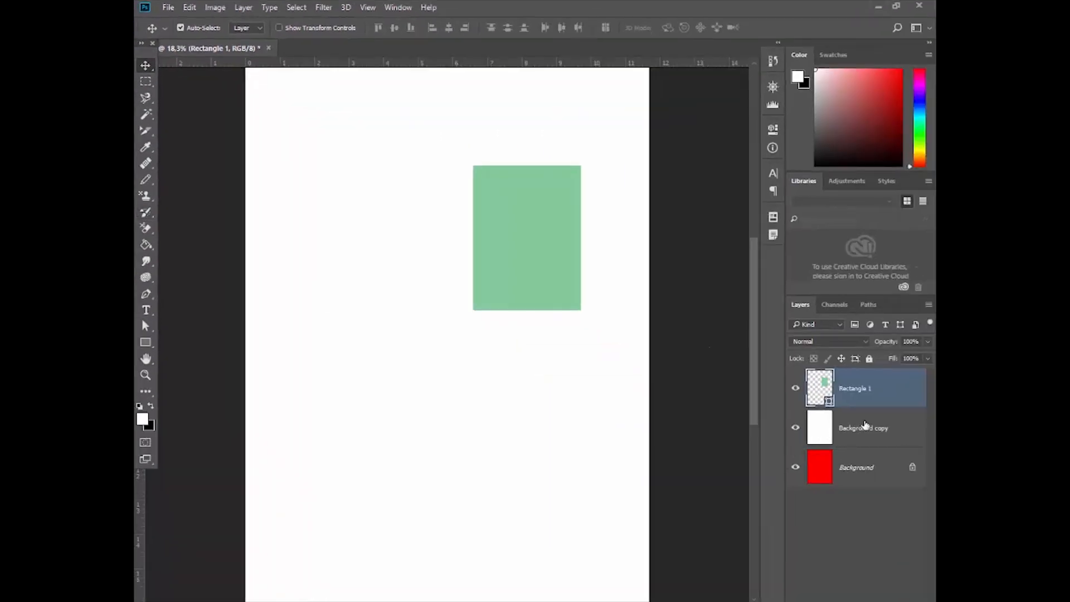
shift+click(865, 425)
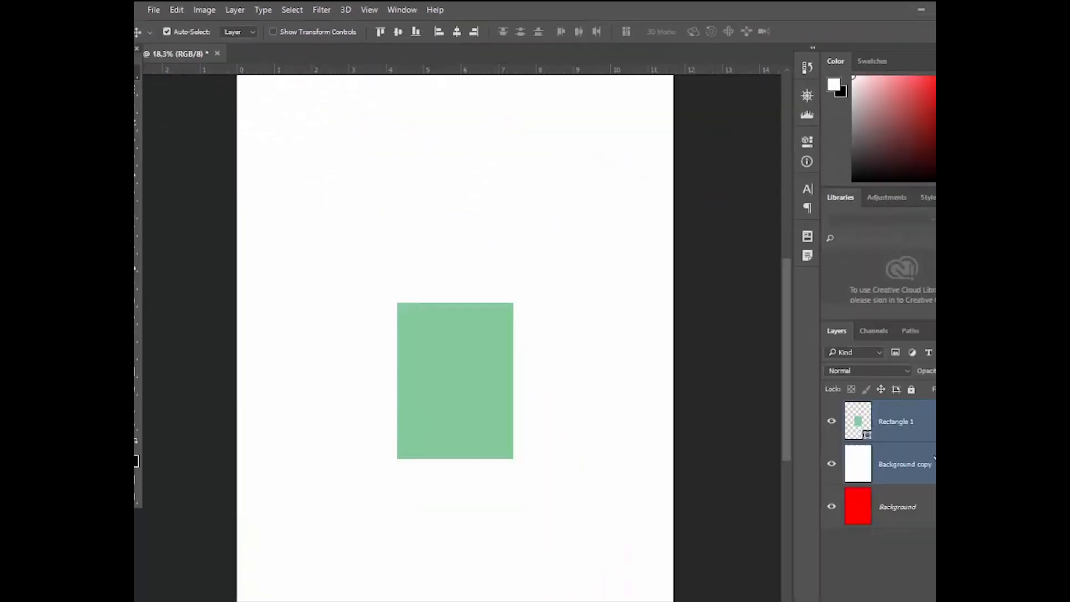
click(202, 281)
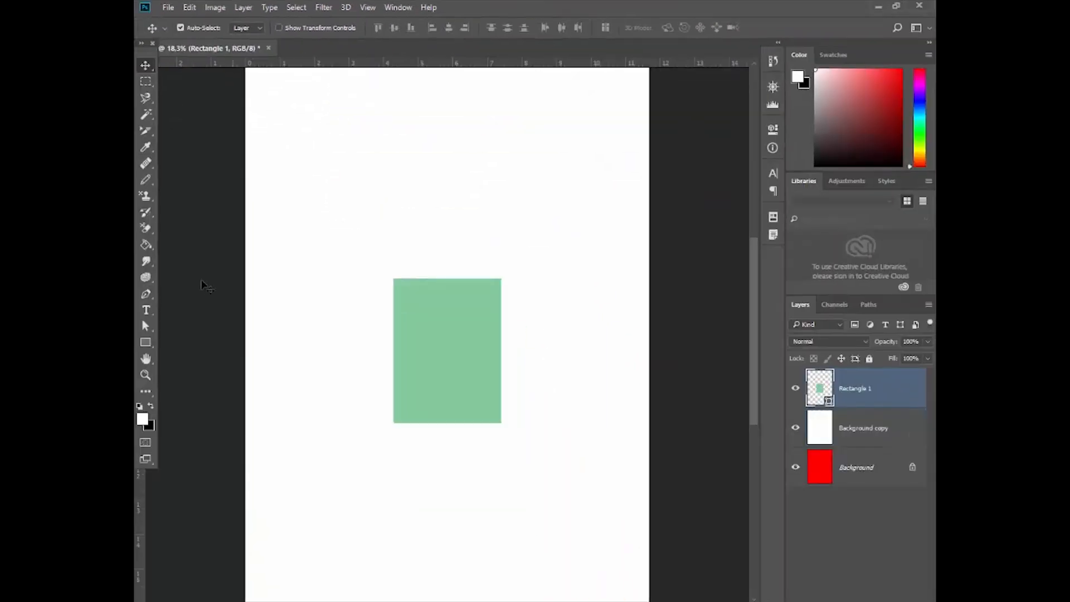
Step: Outline the green rectangle with the Rectangular Marquee tool and clear the selection
right_click(146, 82)
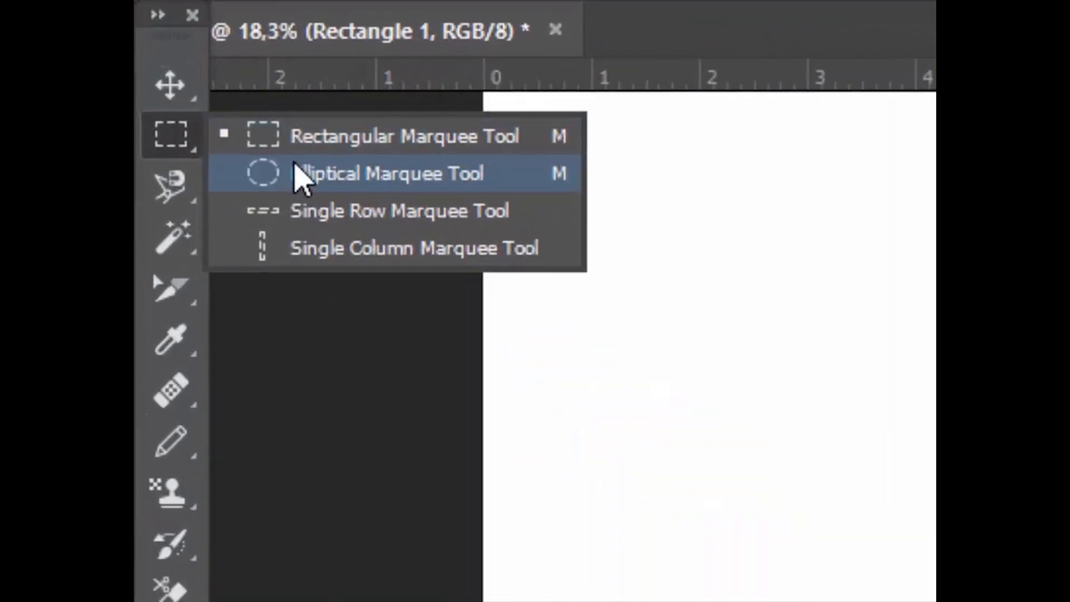
click(421, 156)
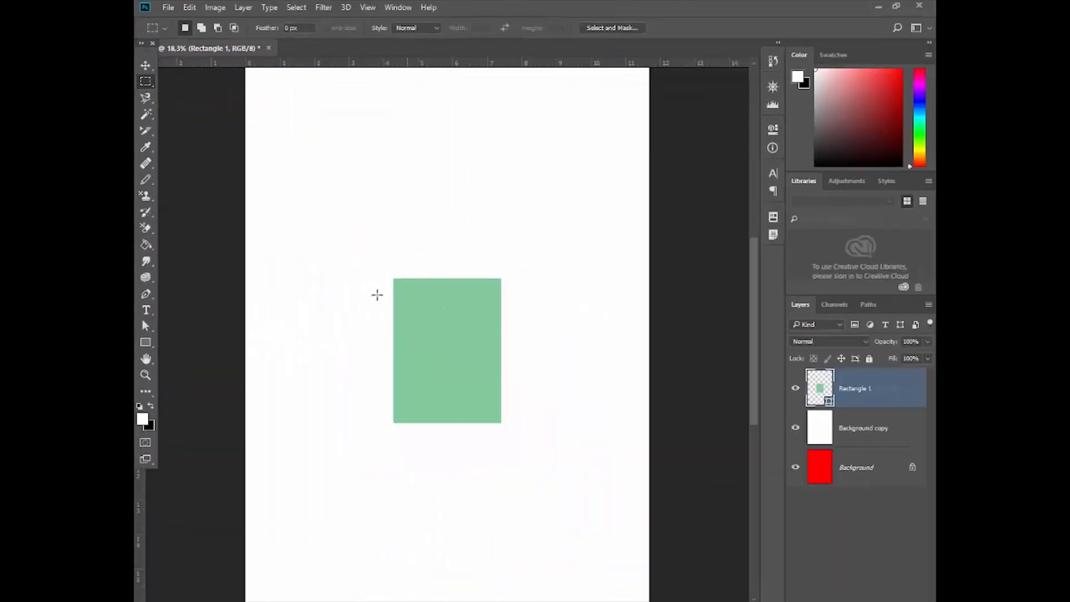
drag(391, 276, 503, 423)
drag(394, 278, 501, 422)
click(407, 288)
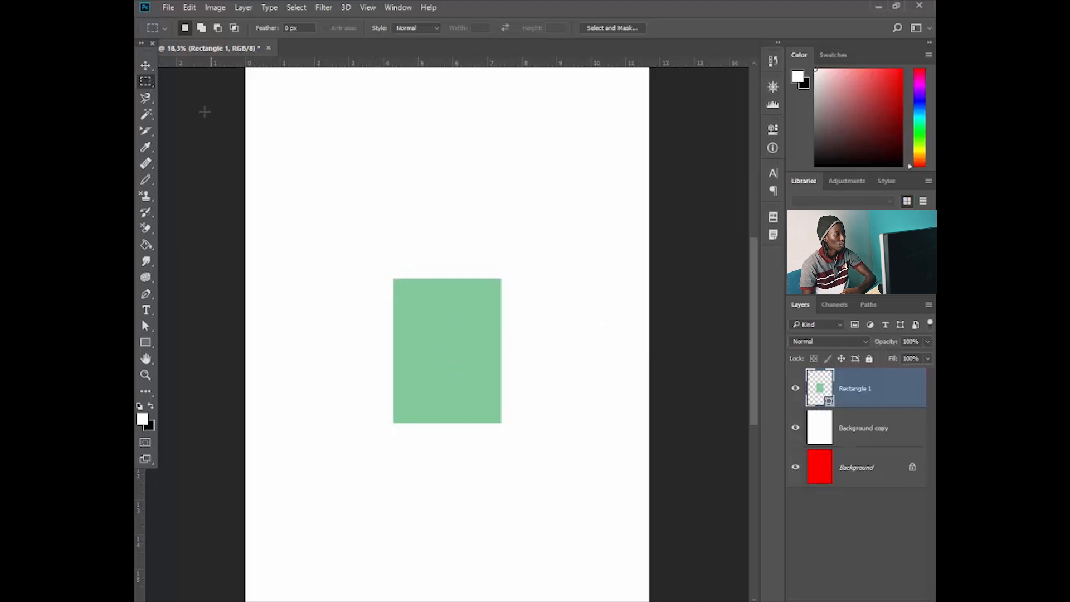
Step: Make oval selections over the green rectangle with the Elliptical Marquee tool and clear them
right_click(146, 81)
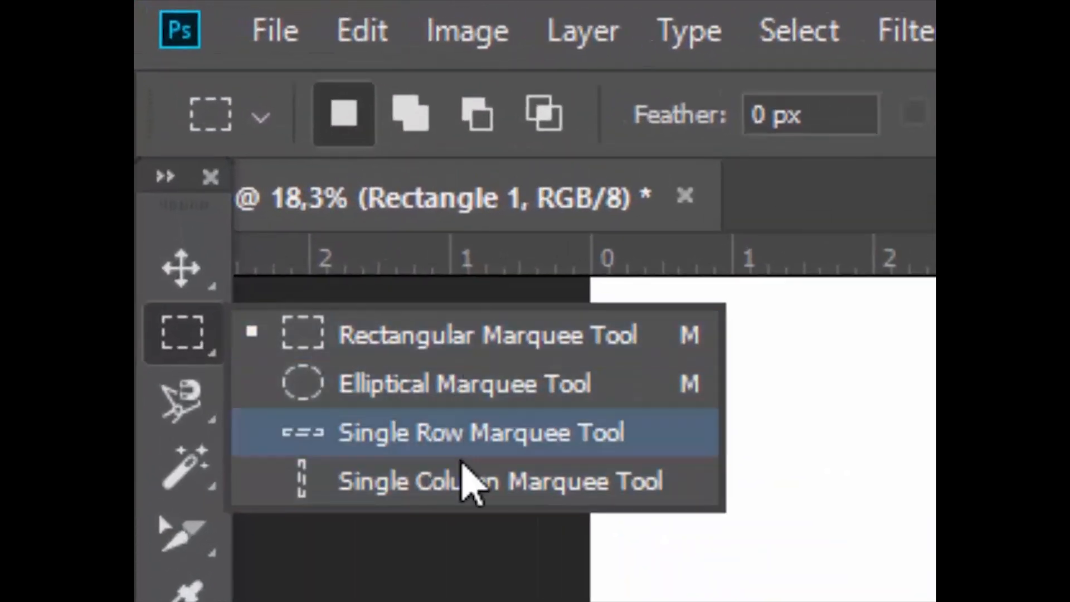
click(423, 383)
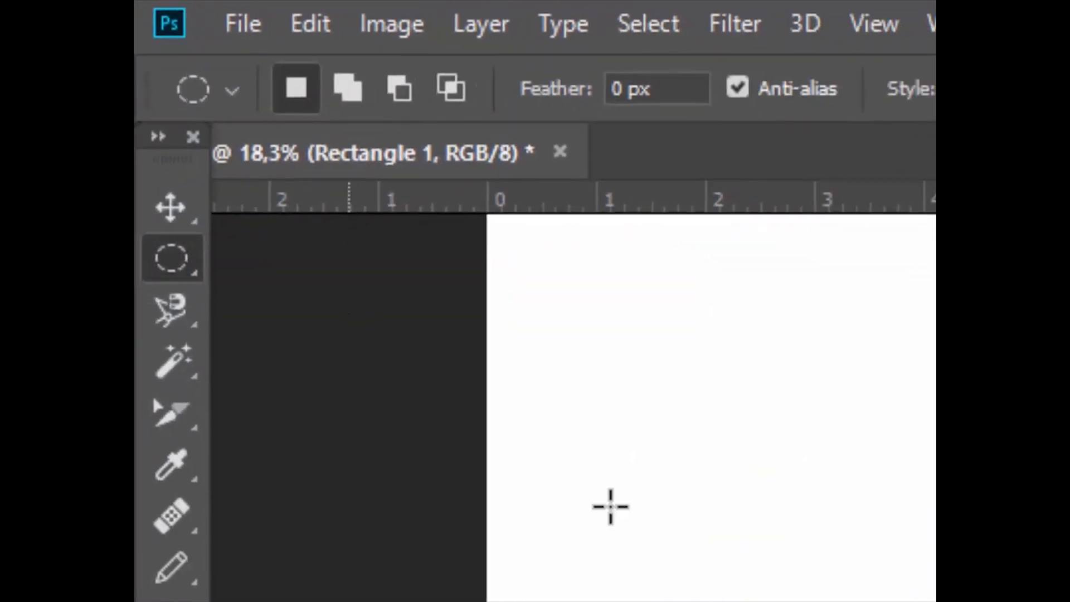
mouse_move(341, 205)
mouse_down()
mouse_move(531, 453)
mouse_move(523, 444)
mouse_up()
drag(378, 181, 534, 327)
click(316, 190)
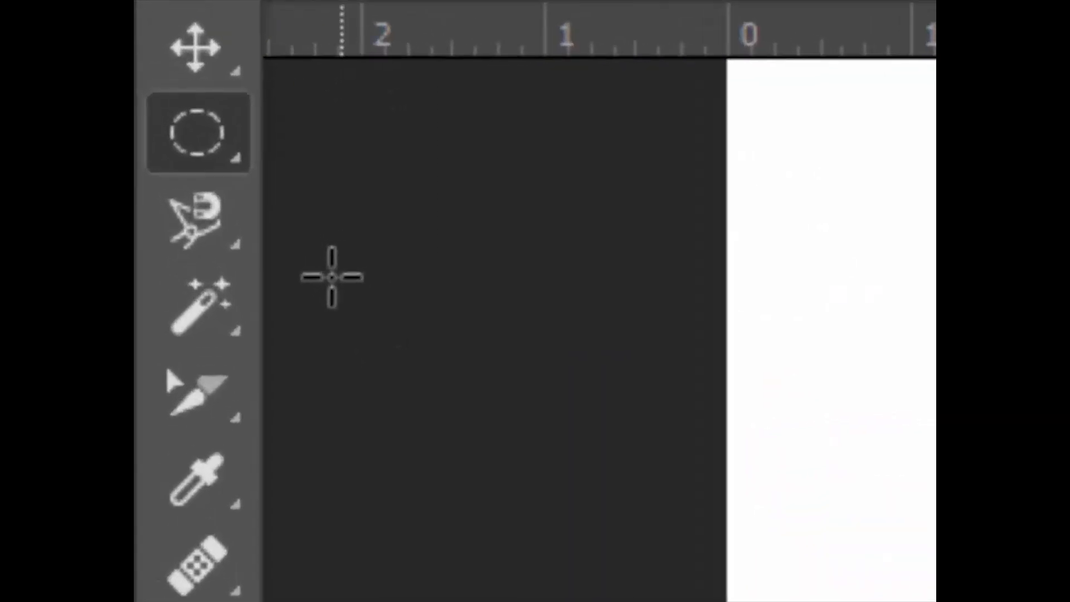
Step: Trace a freehand selection around the green rectangle with the Lasso tool and clear it
right_click(145, 100)
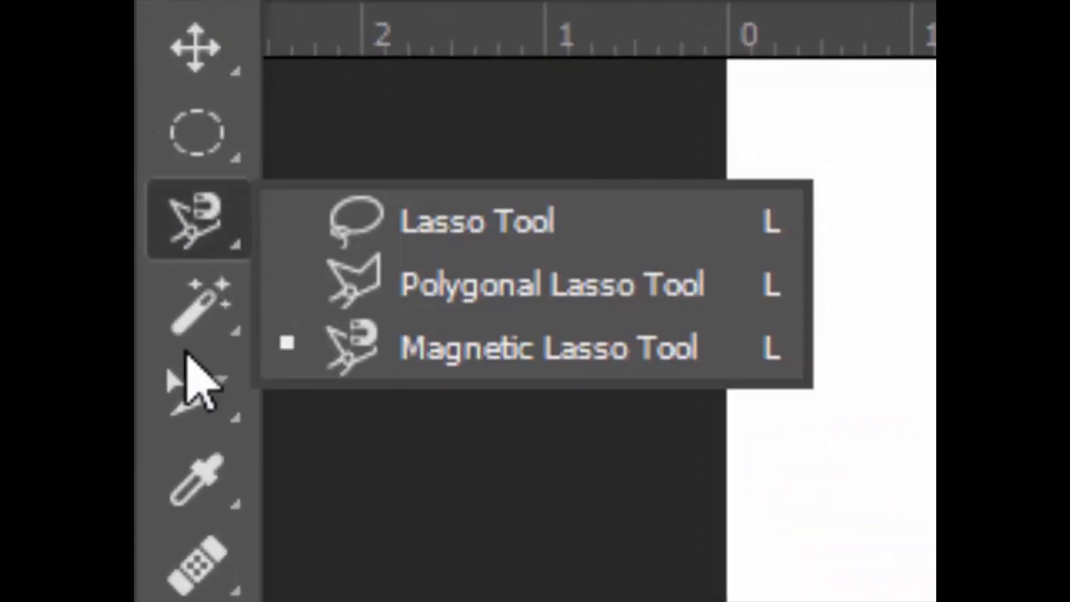
click(424, 223)
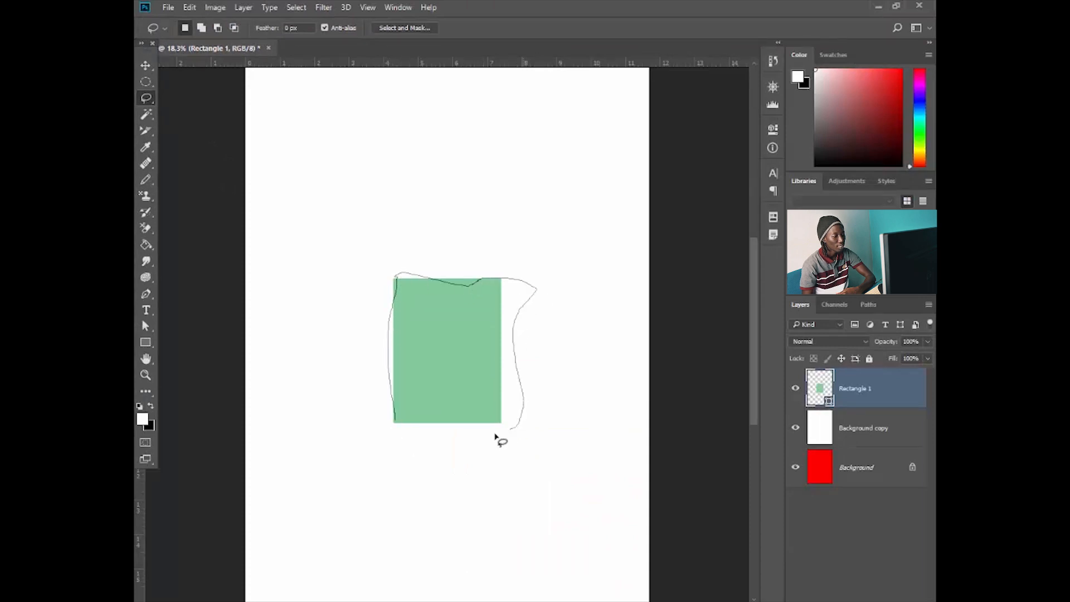
drag(389, 399, 389, 390)
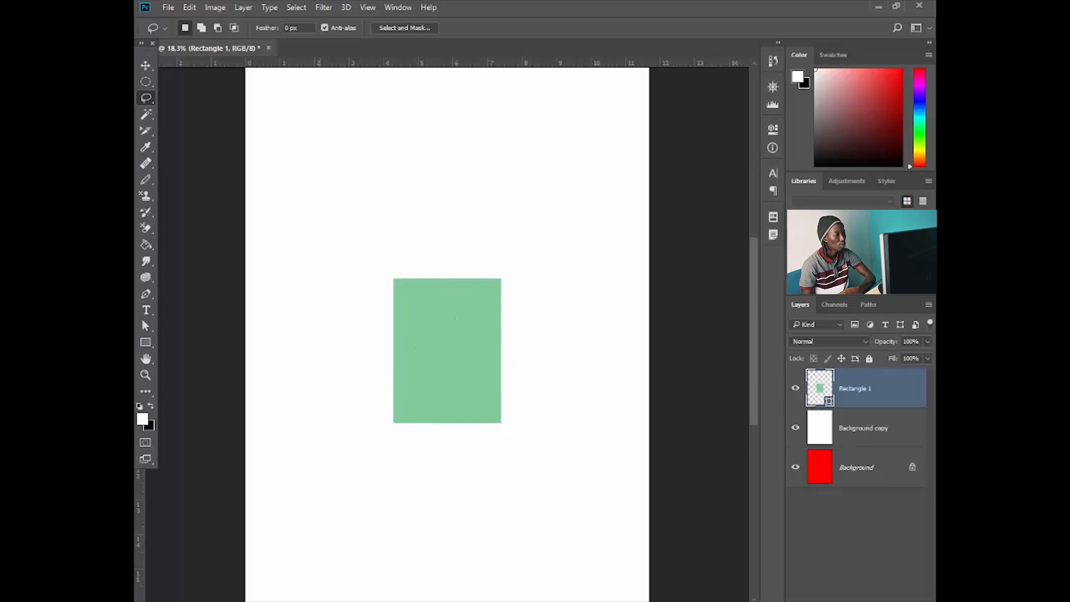
Step: Outline the green rectangle with straight segments using the Polygonal Lasso tool, and discard the selection
right_click(148, 102)
click(201, 118)
click(502, 279)
click(500, 421)
click(395, 281)
click(358, 213)
double_click(385, 148)
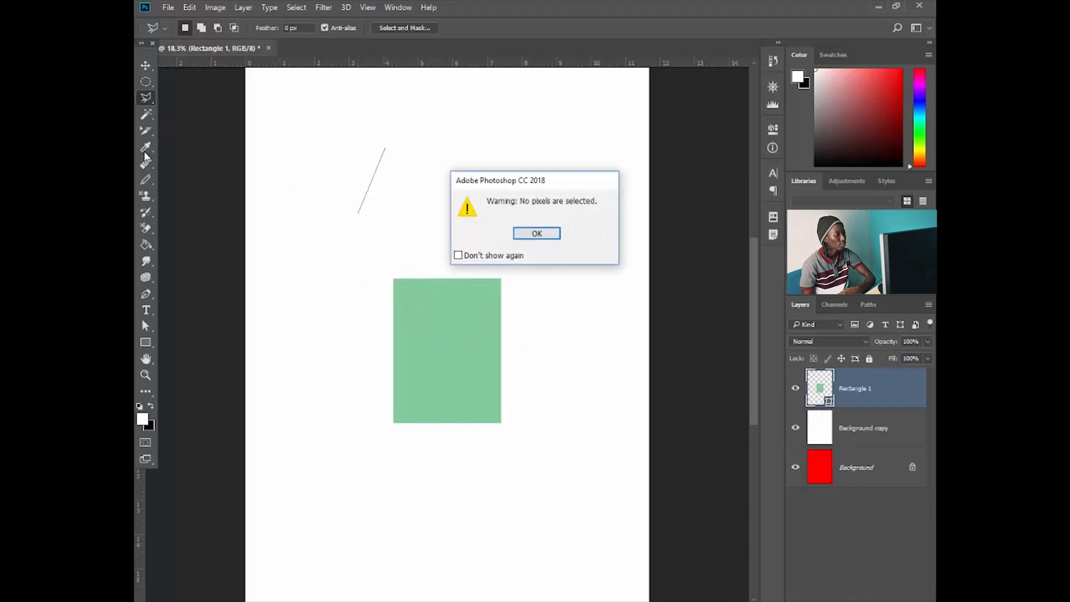
click(537, 234)
Step: Select the white area around the green rectangle with the Quick Selection tool
click(145, 117)
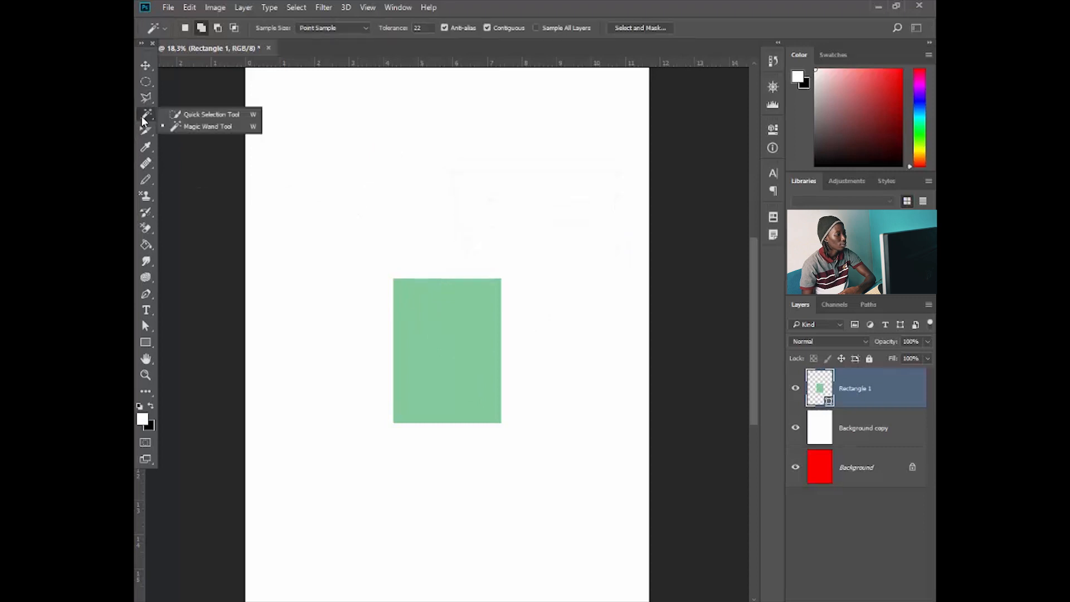
click(217, 115)
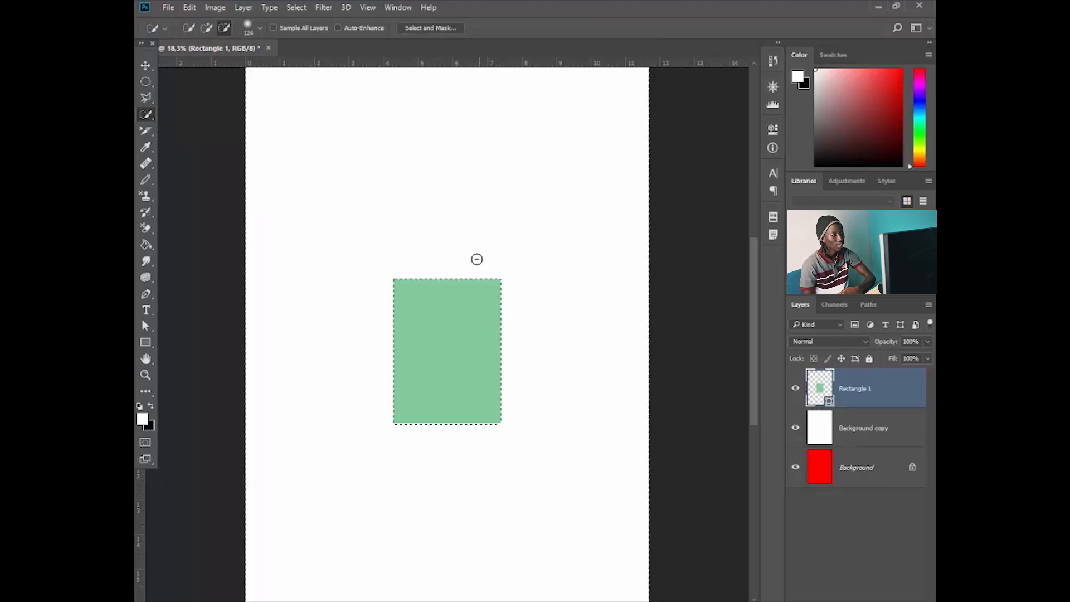
mouse_move(274, 353)
mouse_down()
mouse_move(303, 233)
mouse_move(292, 174)
mouse_up()
Step: Close the current document without saving and open BMS_2107.jpg from the thumbnails of recent files
key(ctrl+o)
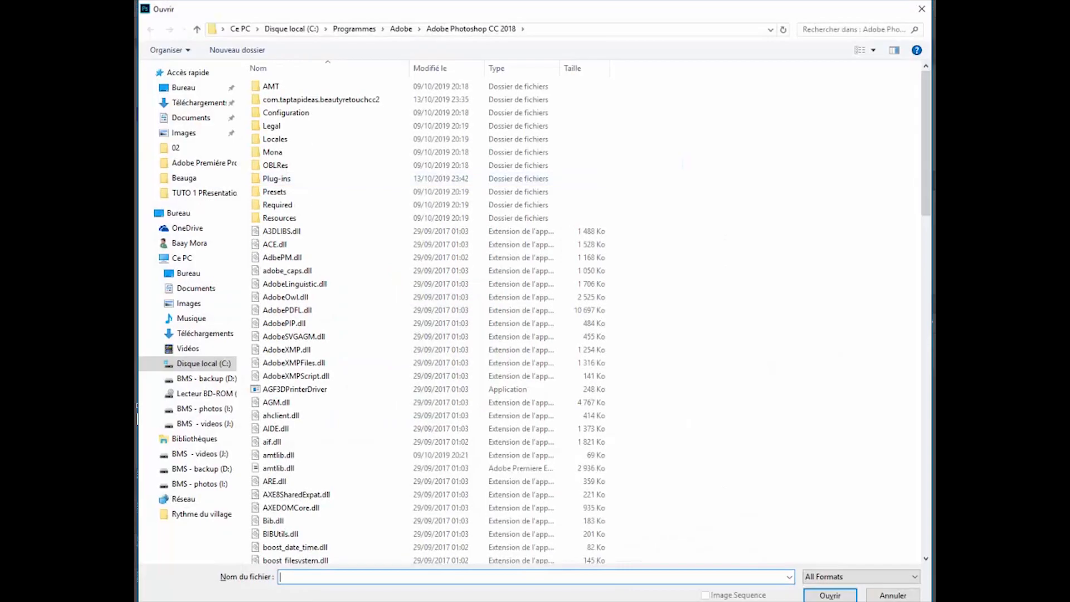
click(892, 595)
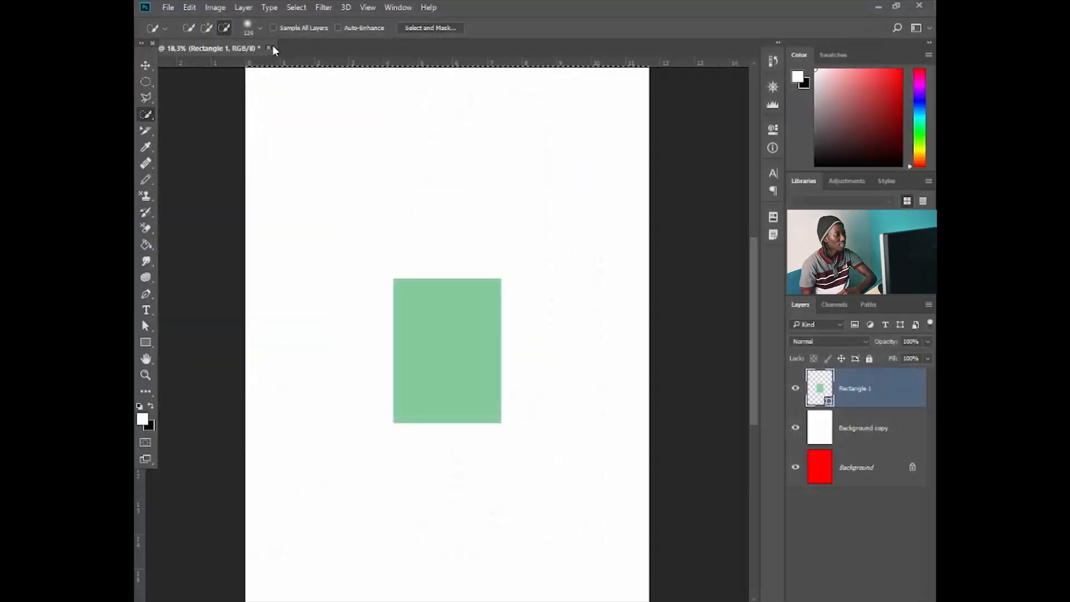
click(268, 48)
click(564, 235)
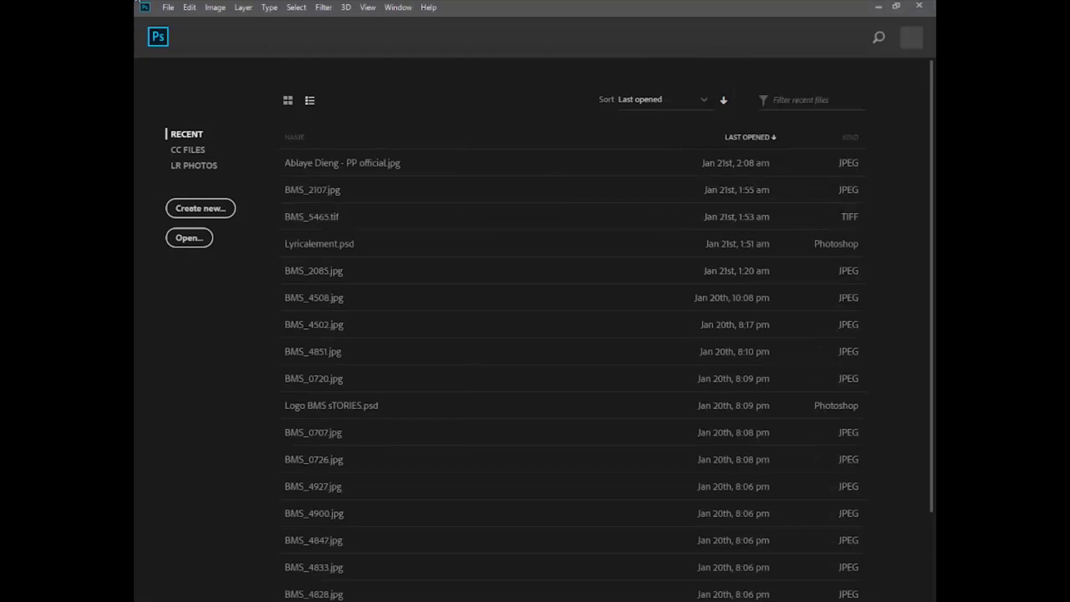
click(289, 101)
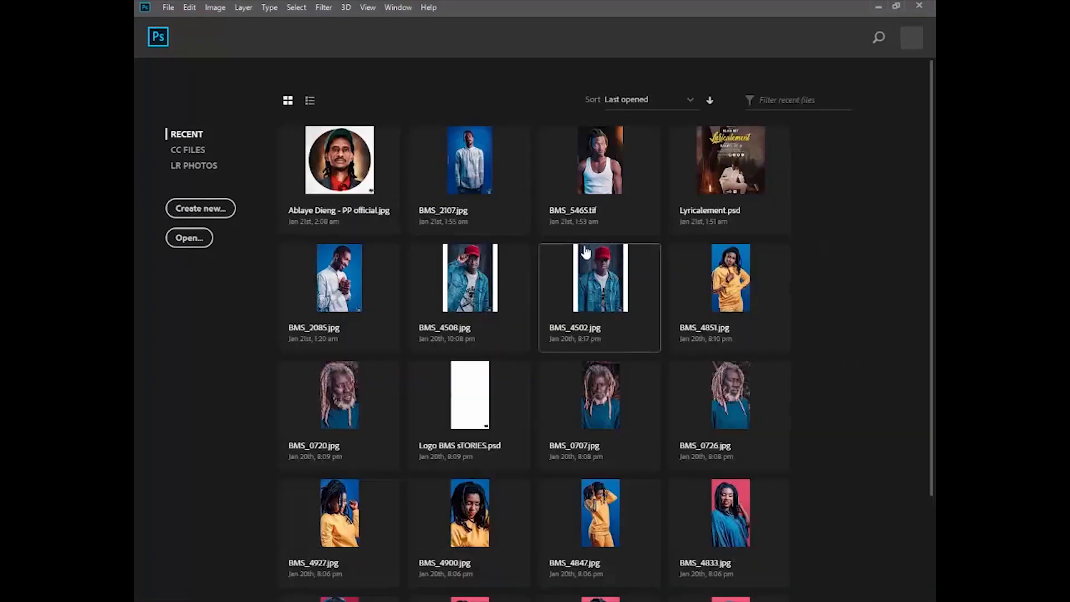
click(481, 179)
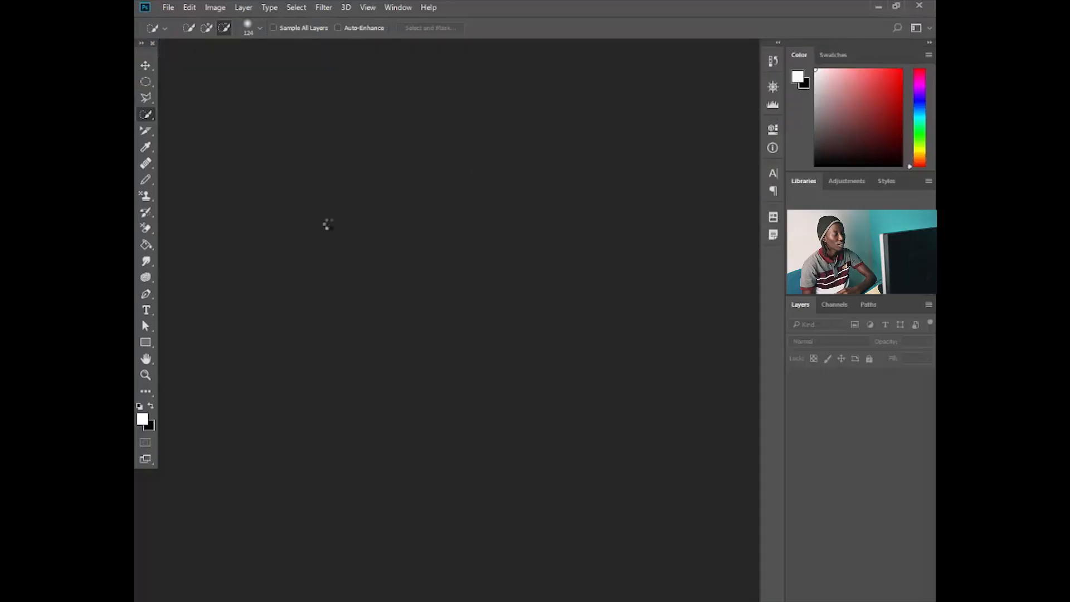
Step: Select the blue background around the man in the photo with the Quick Selection tool
right_click(147, 119)
click(176, 116)
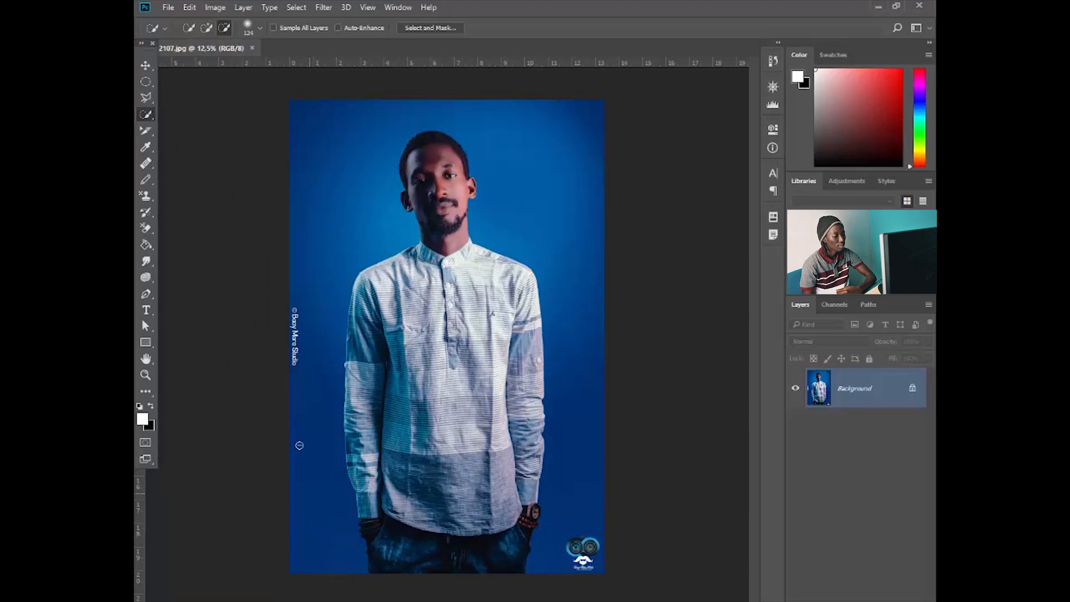
drag(305, 449, 306, 160)
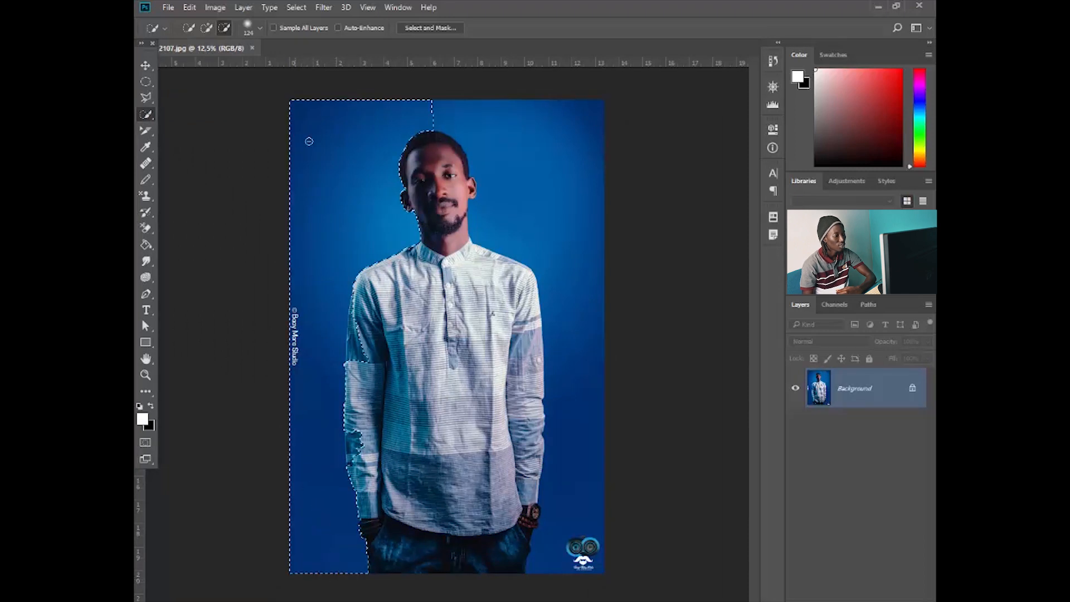
drag(369, 55, 569, 176)
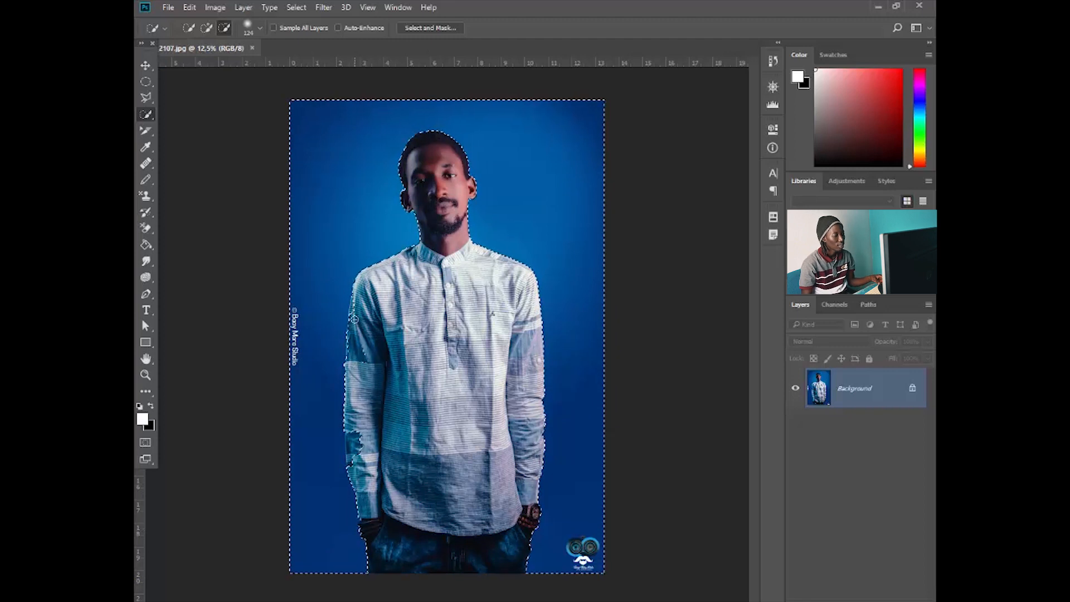
Step: Add part of the shirt's chest and sleeve to the background selection with the Quick Selection tool, and subtract it again
scroll(360, 301, up, 3)
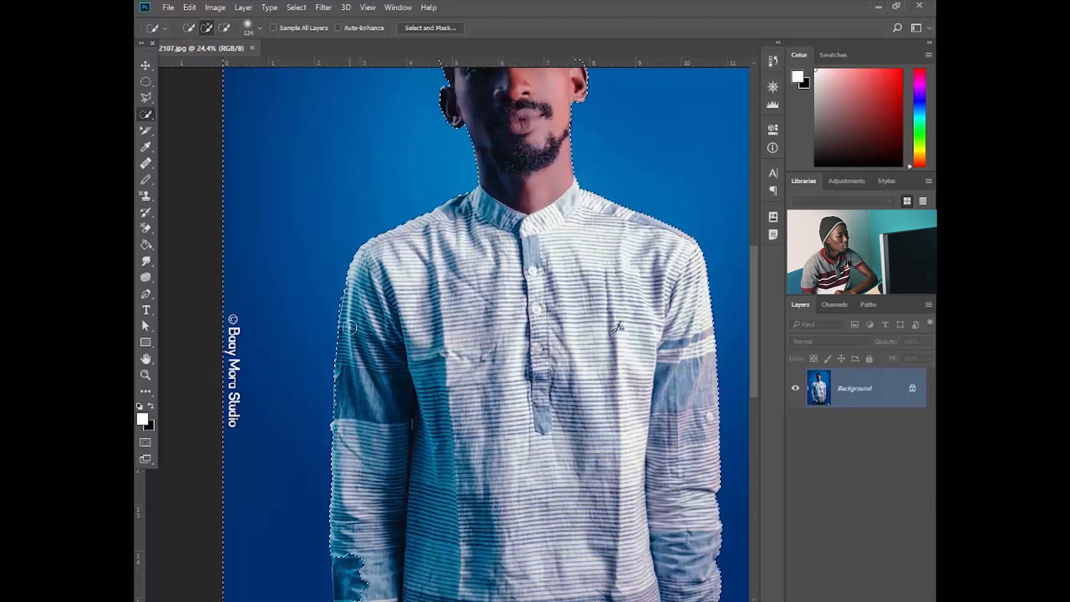
drag(341, 402, 413, 423)
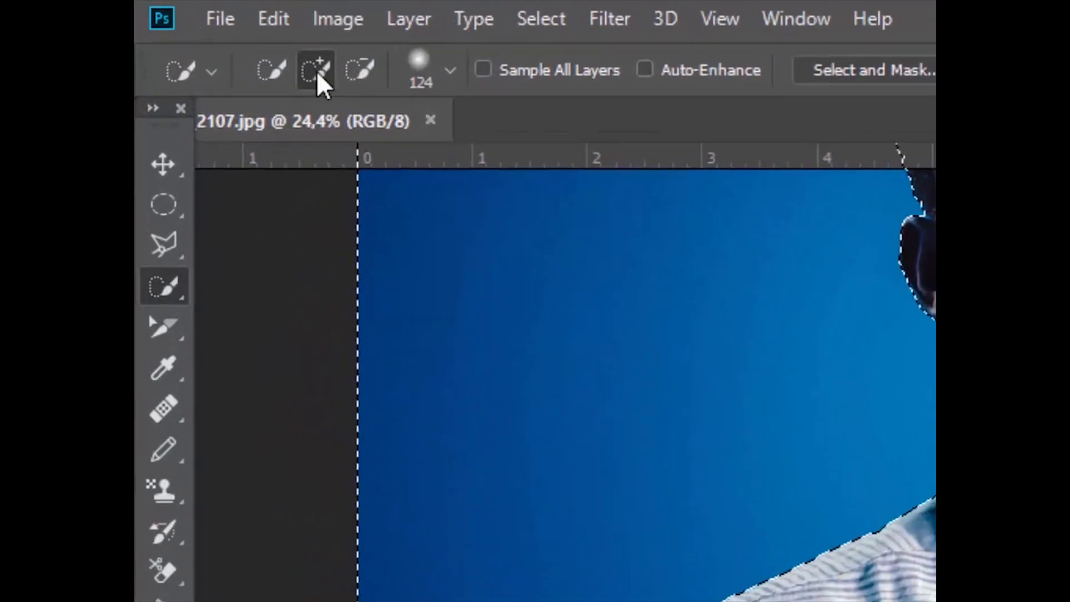
click(359, 70)
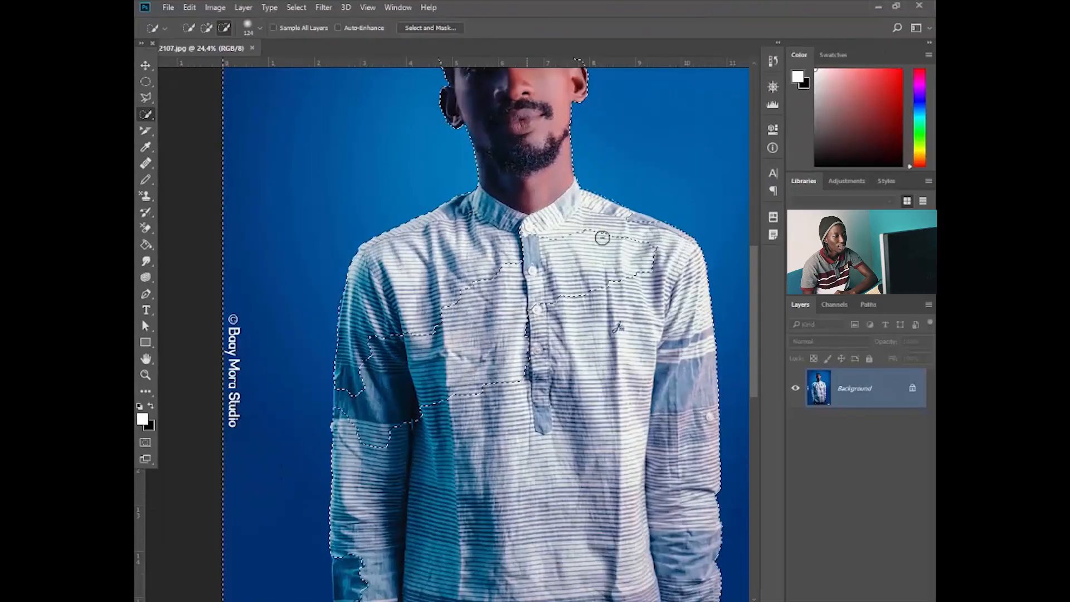
mouse_move(602, 238)
mouse_down()
mouse_move(644, 274)
mouse_move(552, 256)
mouse_move(553, 235)
mouse_move(548, 308)
mouse_move(585, 269)
mouse_move(526, 220)
mouse_move(491, 261)
mouse_move(490, 252)
mouse_move(478, 345)
mouse_move(545, 260)
mouse_move(503, 338)
mouse_move(537, 297)
mouse_move(627, 251)
mouse_move(652, 248)
mouse_up()
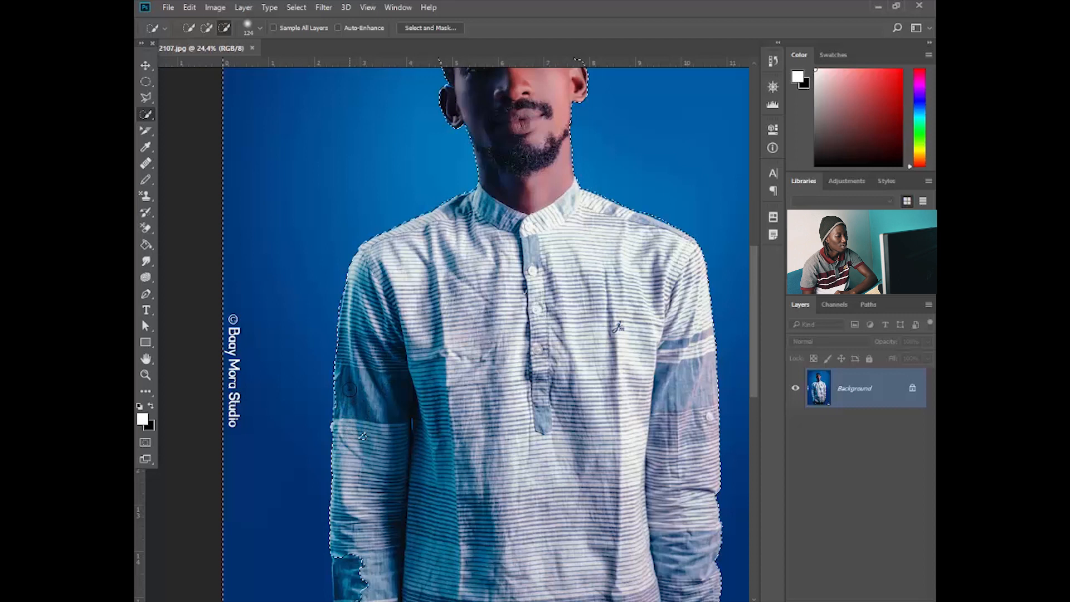
Step: Subtract the wrongly included forearm area of the shirt sleeve from the background selection with the Quick Selection tool
scroll(349, 389, down, 3)
scroll(362, 388, up, 6)
drag(362, 388, 352, 258)
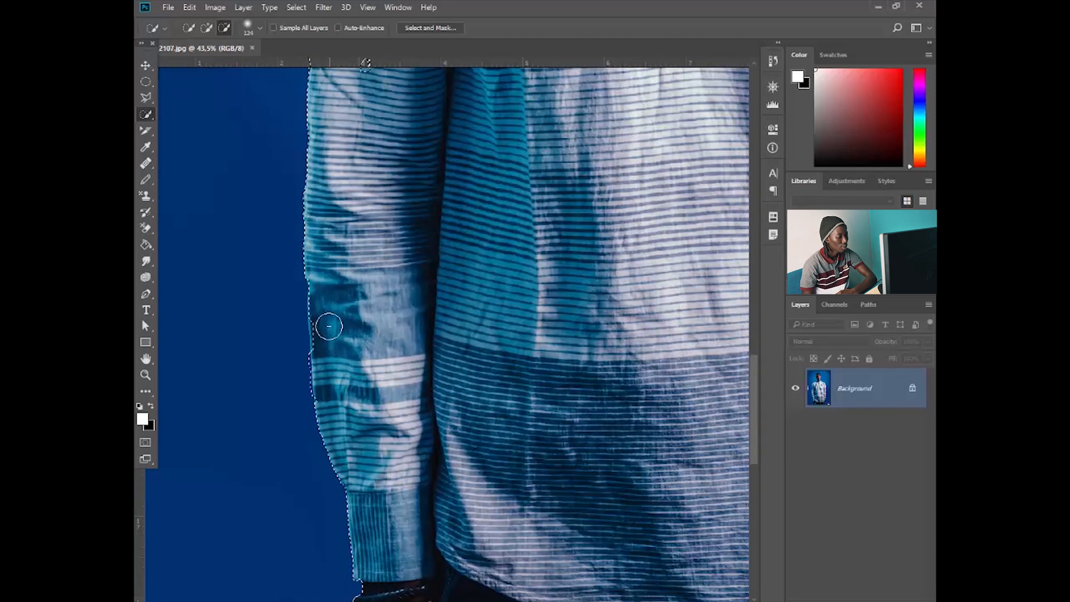
scroll(509, 174, down, 3)
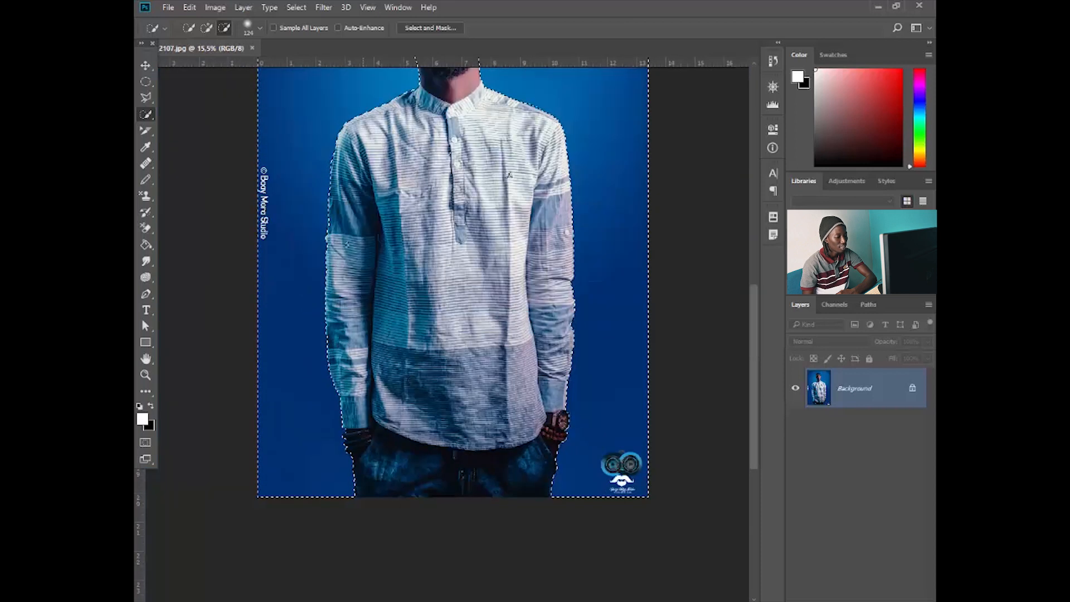
scroll(513, 216, down, 1)
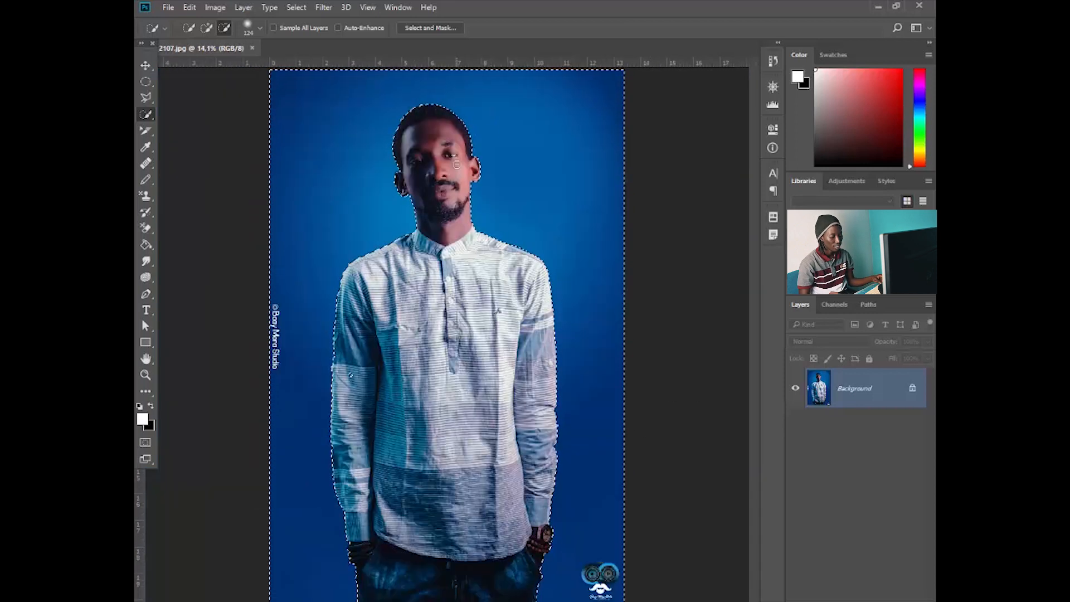
Step: Try copying the selected man onto a new layer, undo the copy, and invert the selection back to the background
key(ctrl+j)
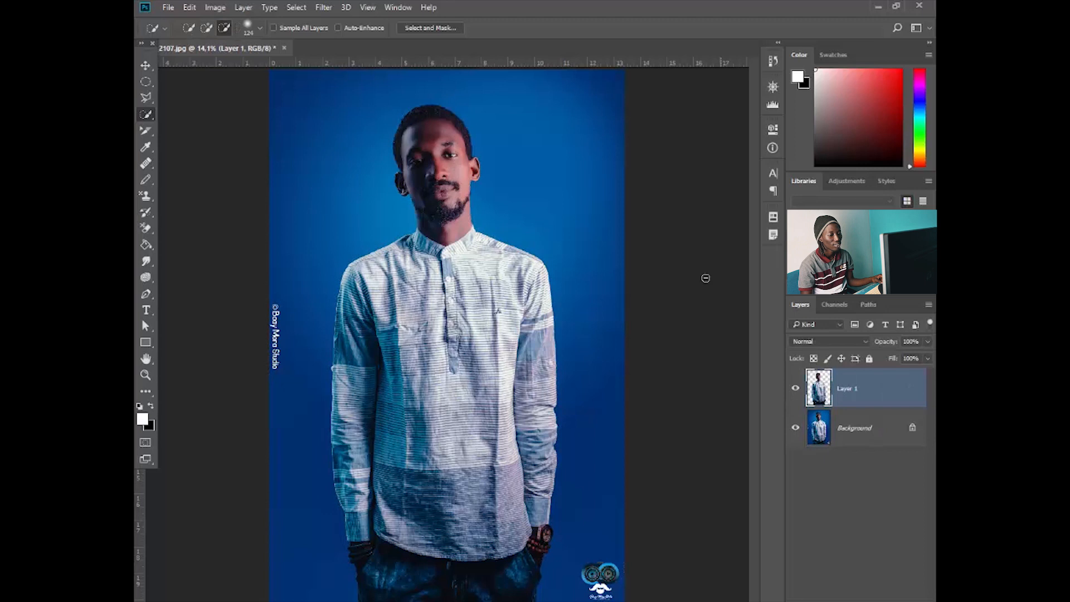
key(ctrl+z)
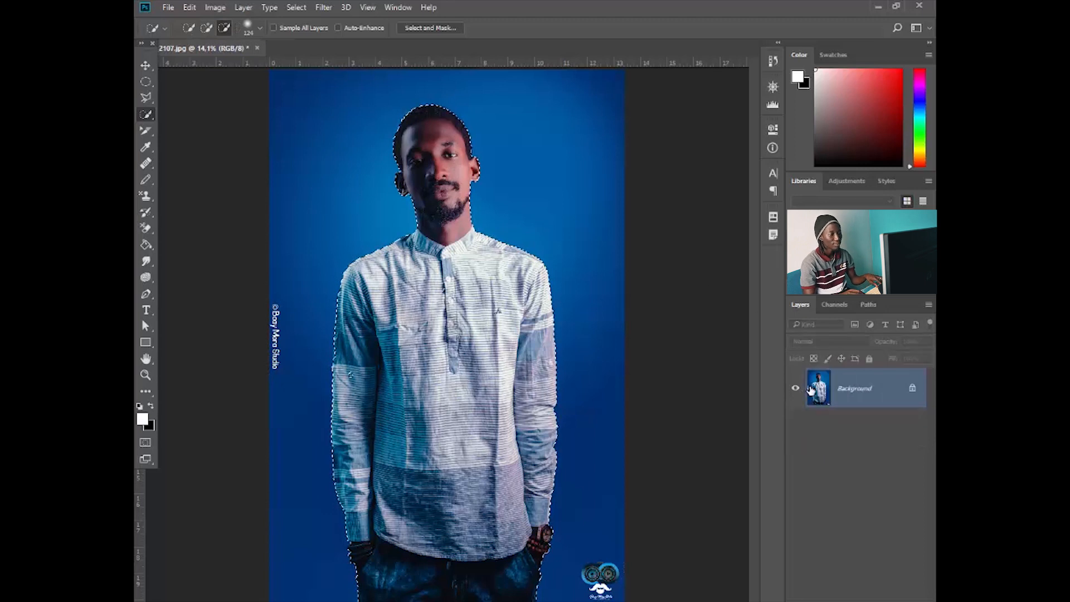
key(ctrl+shift+i)
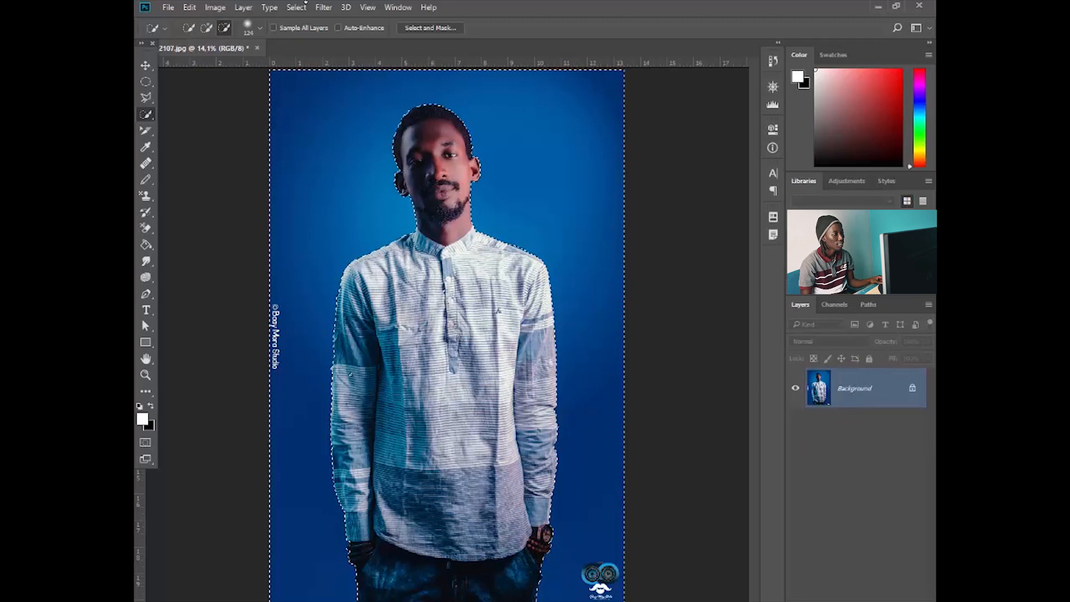
Step: Invert the selection to the man, try copying him onto a new layer, and undo the copy
click(297, 8)
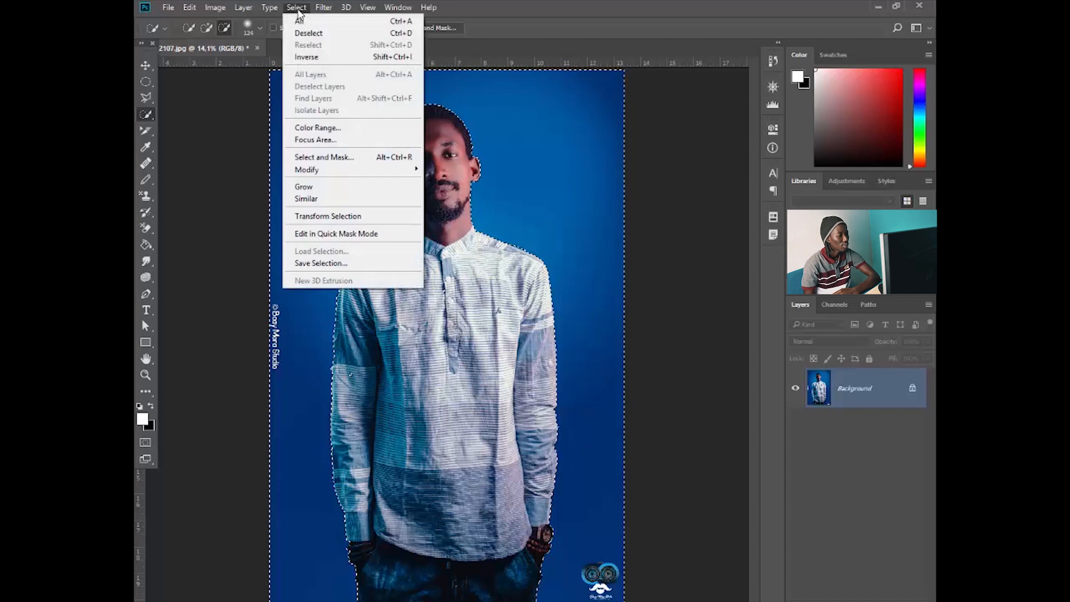
click(384, 59)
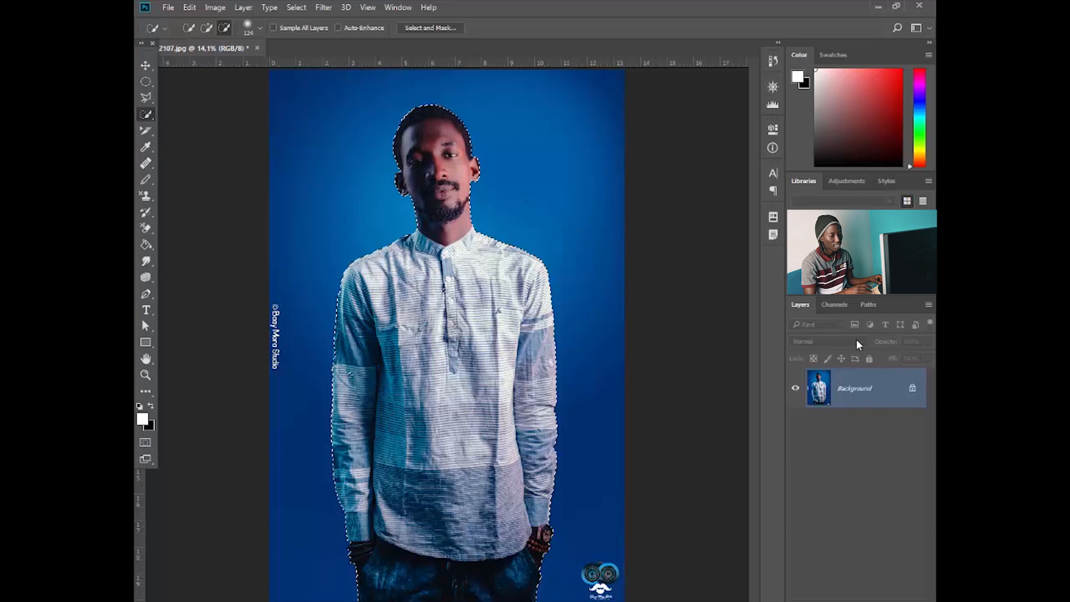
key(ctrl+j)
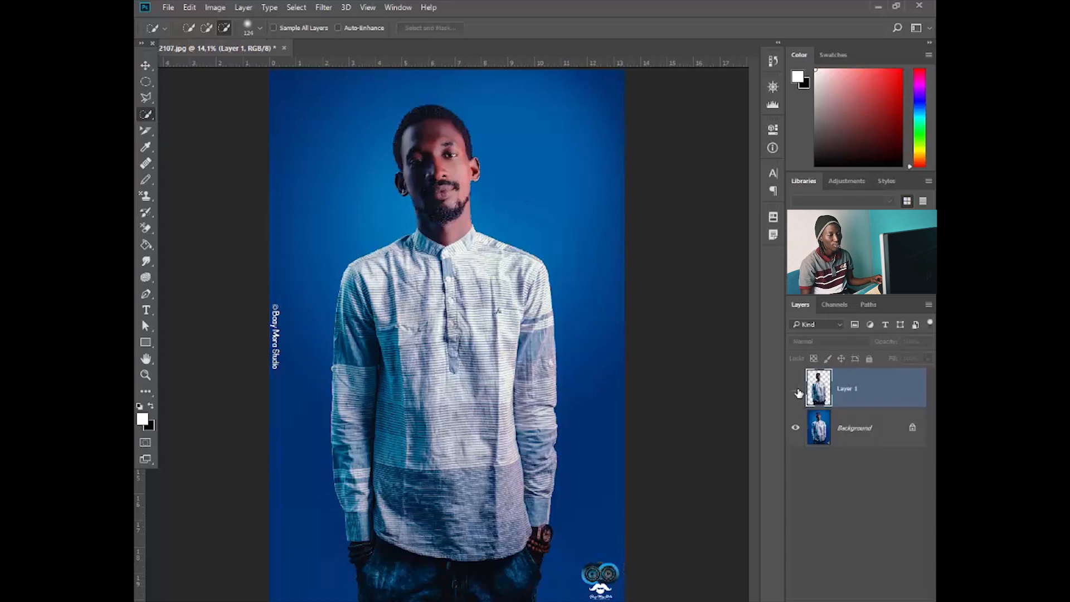
drag(794, 391, 797, 429)
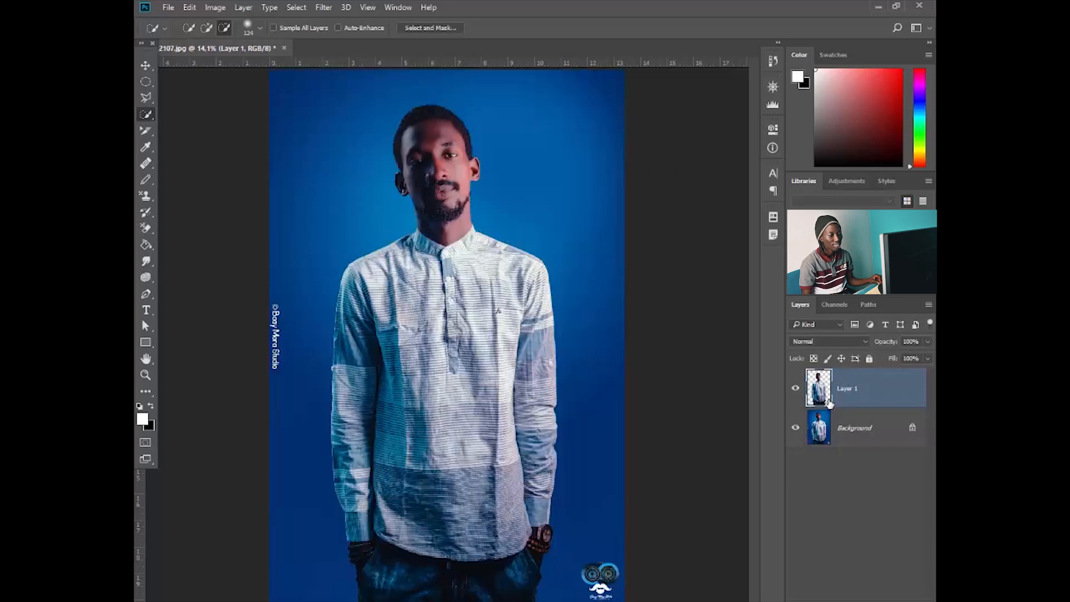
key(ctrl+z)
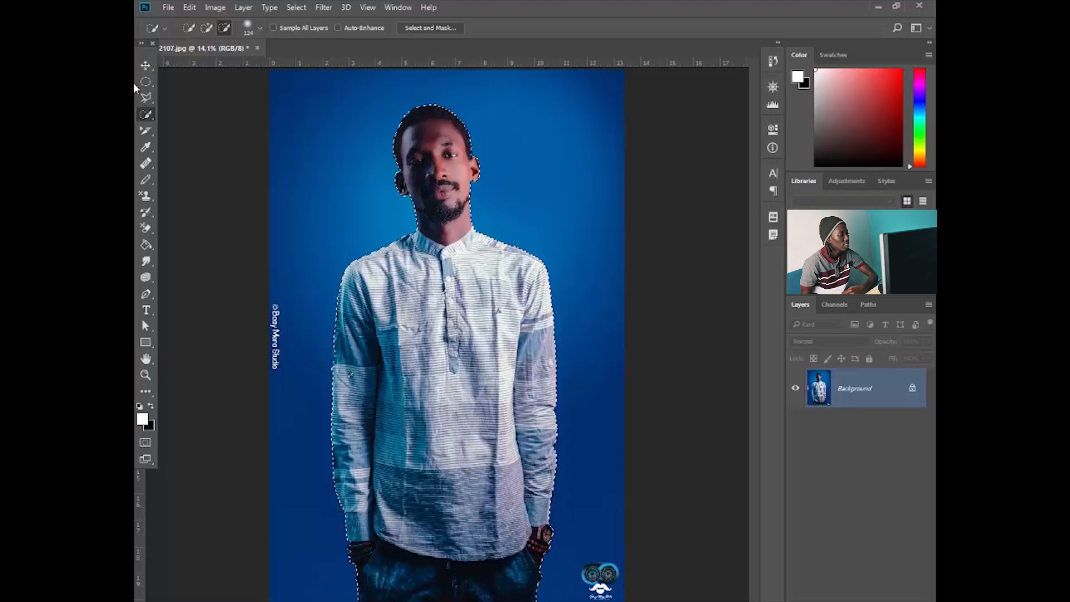
Step: Clear the selection around the man and switch from the Magic Wand to the Elliptical Marquee tool
click(145, 100)
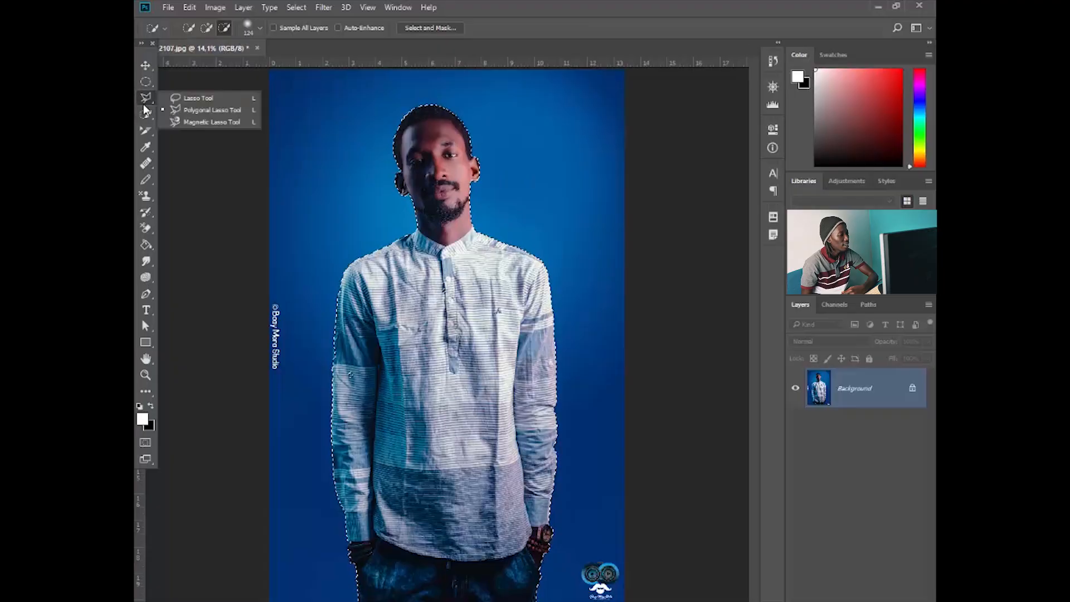
right_click(145, 114)
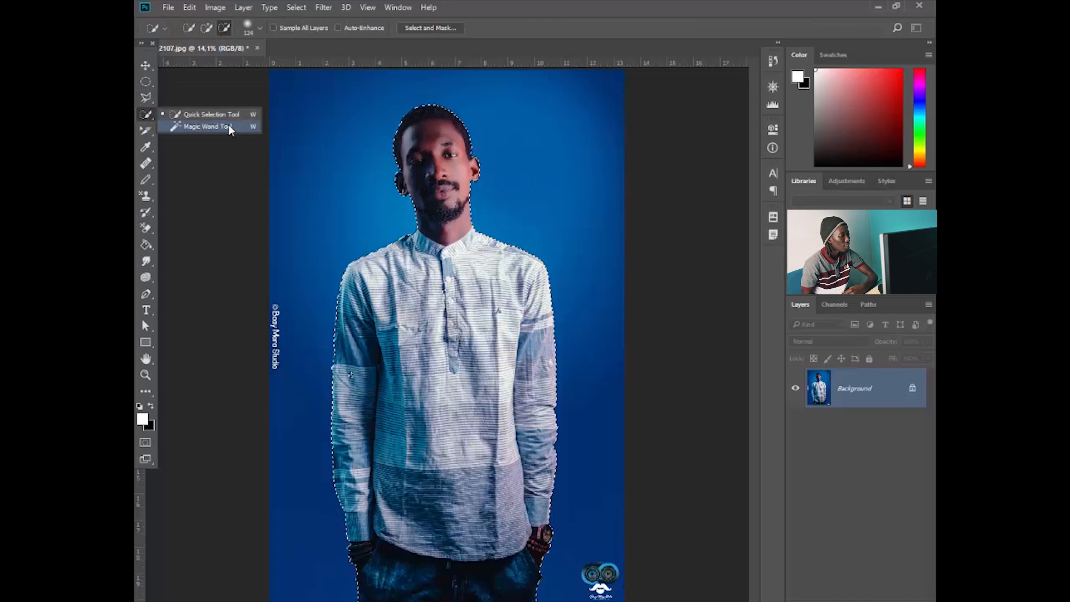
click(229, 126)
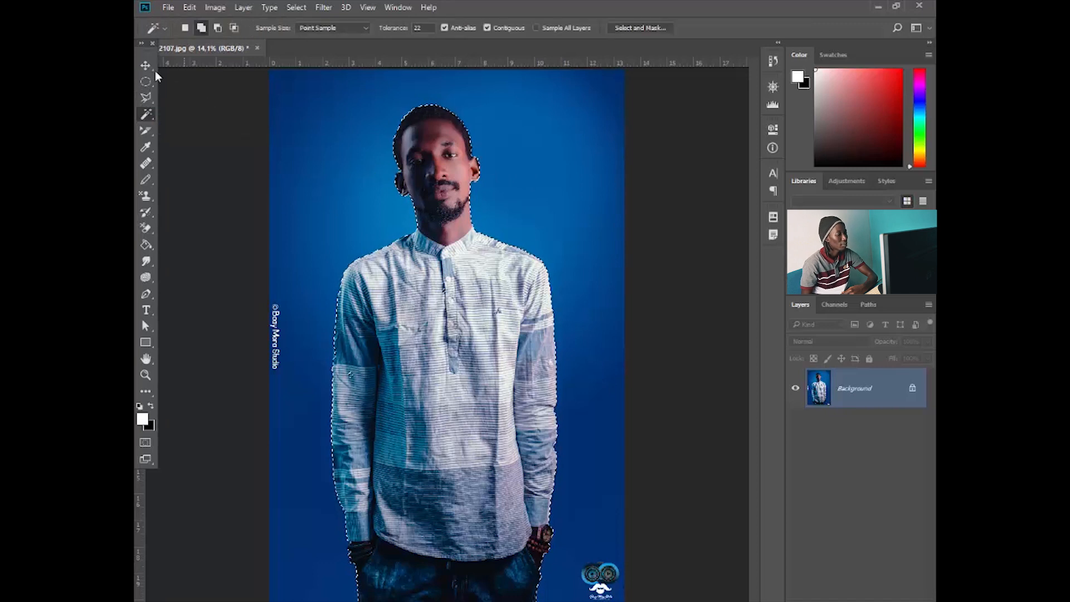
key(ctrl+d)
key(m)
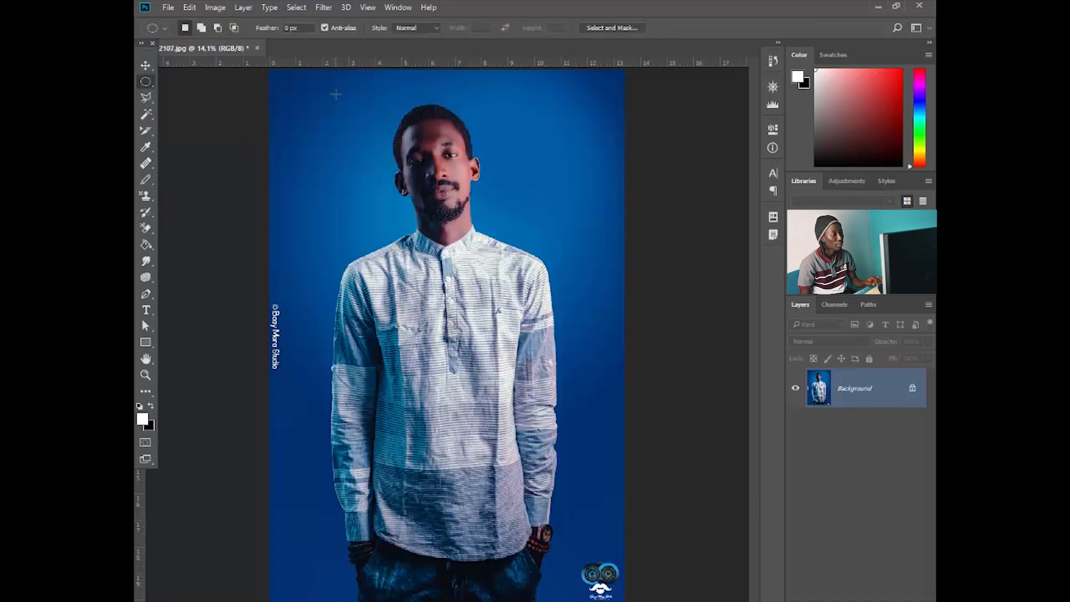
key(ctrl+n)
click(707, 124)
click(168, 7)
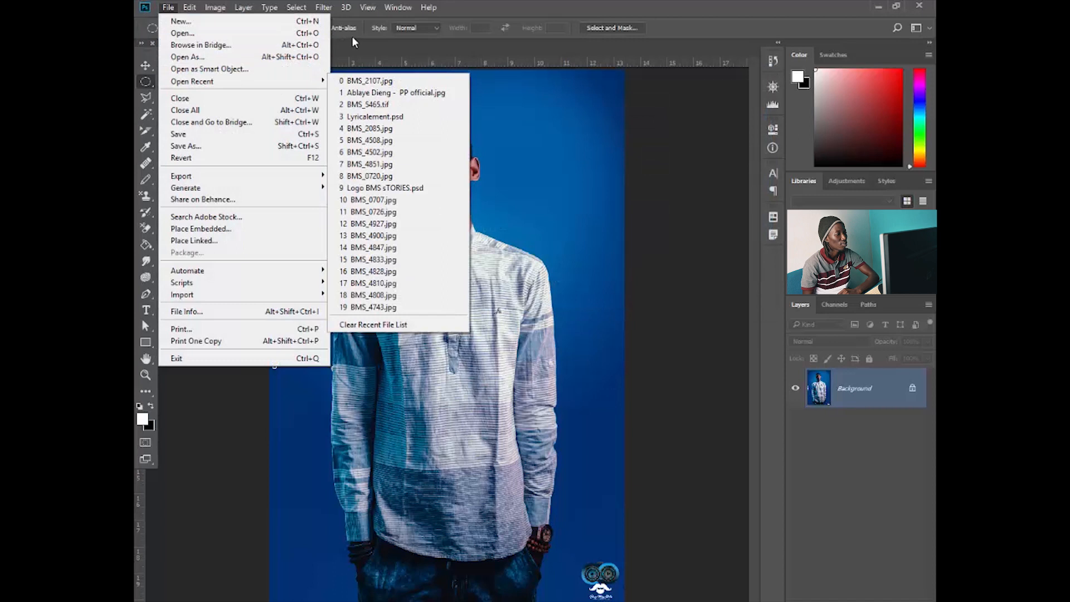
click(308, 60)
Step: Close the current photo without saving and open BMS_2085.jpg from the thumbnails of recent files
click(256, 48)
click(567, 230)
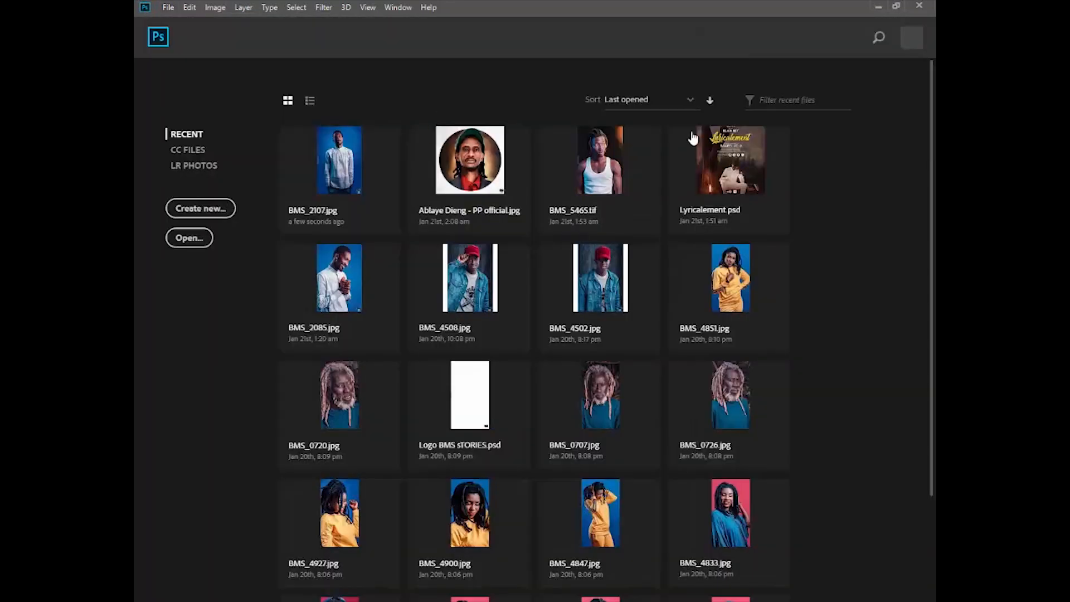
scroll(392, 313, down, 3)
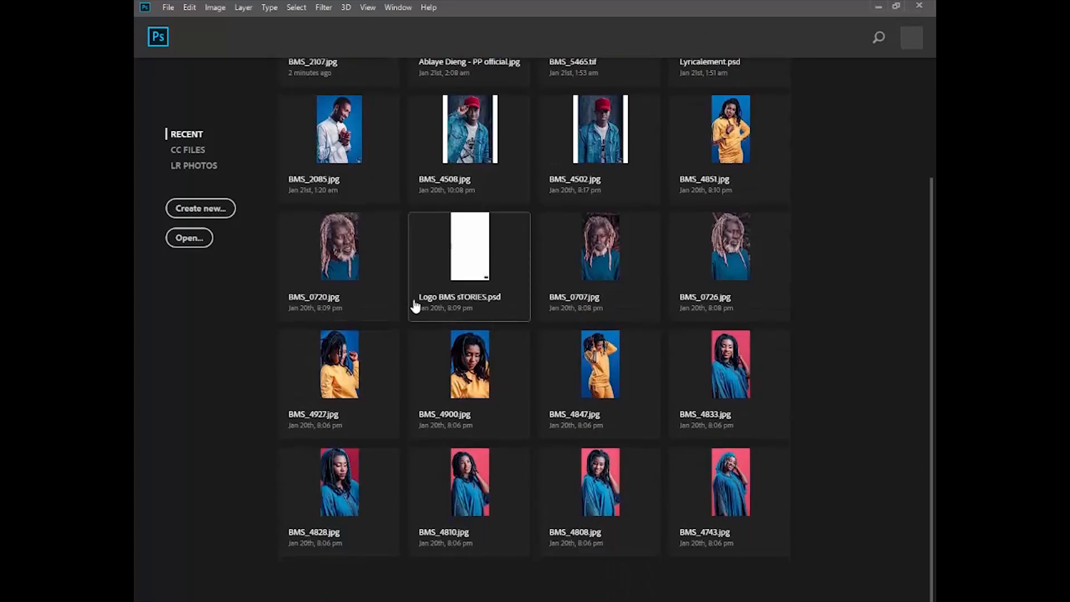
scroll(407, 283, up, 3)
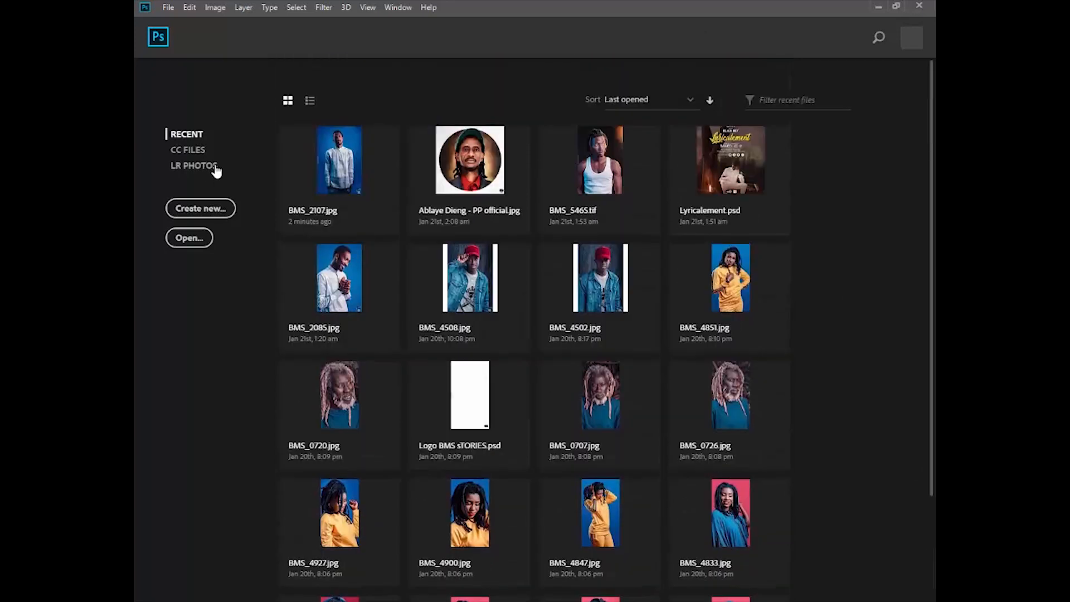
click(341, 248)
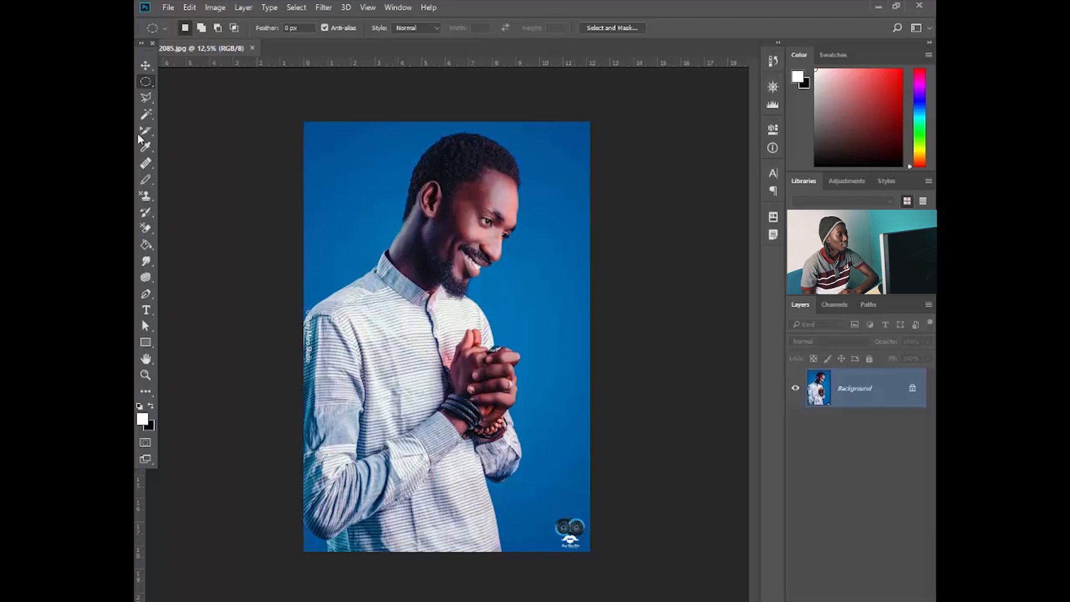
Step: Select the blue background around the man in the photo with the Magic Wand tool
right_click(145, 115)
click(193, 119)
right_click(146, 115)
click(180, 127)
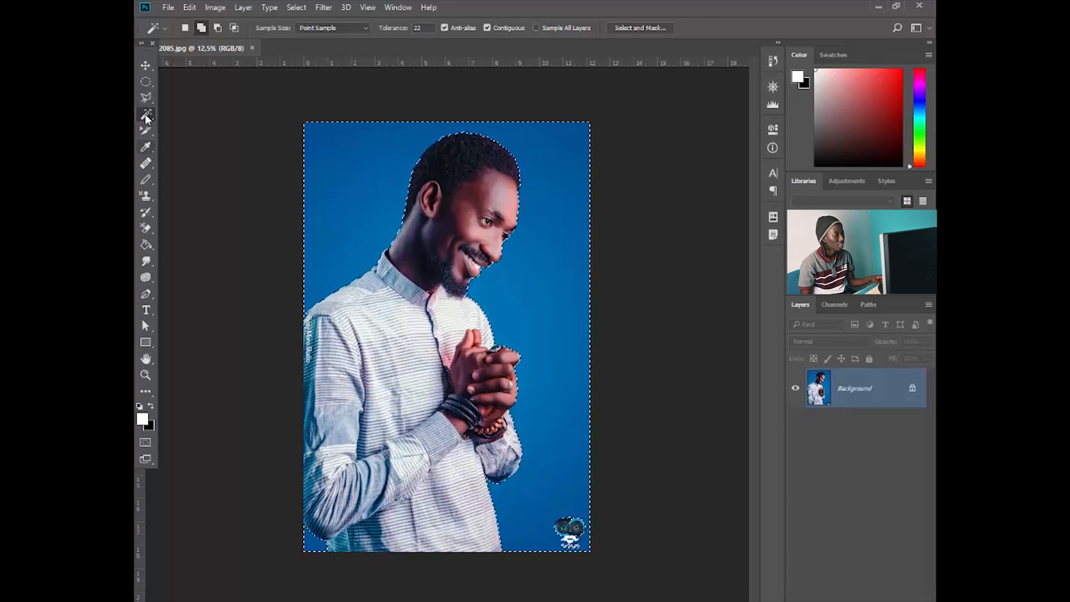
Step: Subtract a rectangle around the logo from the selection with the Rectangular Marquee tool, and add that whole corner back
drag(146, 81, 182, 90)
key(shift+m)
key(alt)
drag(546, 577, 546, 577)
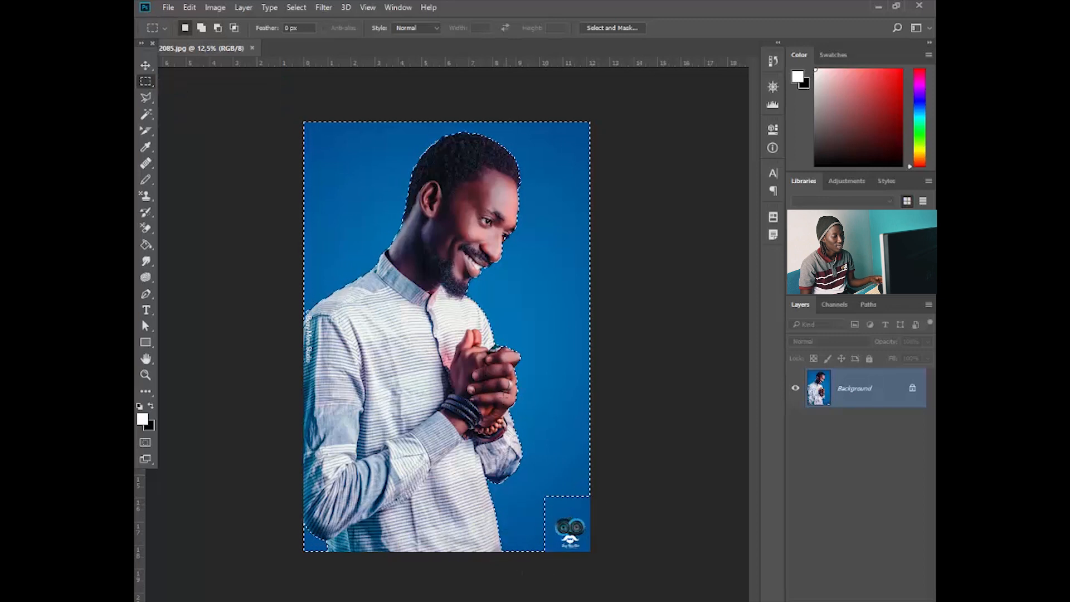
drag(533, 480, 648, 599)
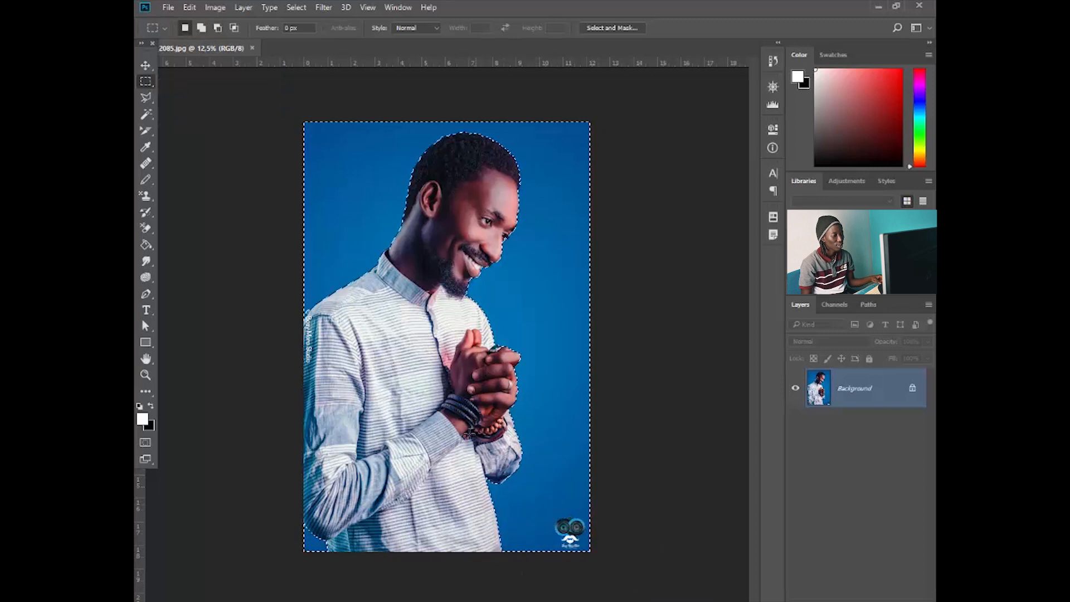
Step: Invert the selection to the man, examine its edge around his head, and clear the selection
key(ctrl+shift+i)
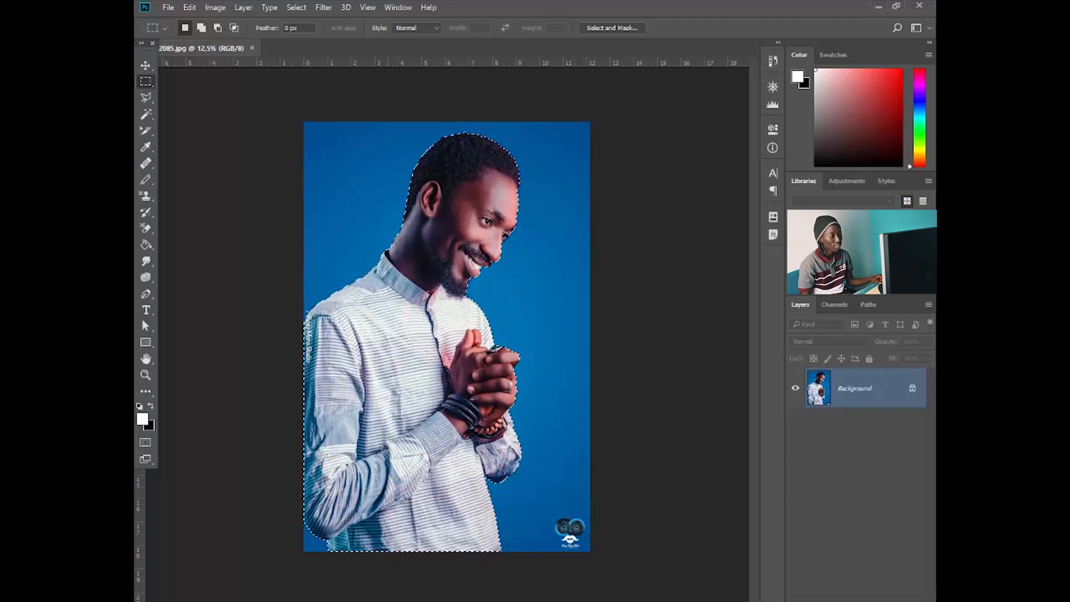
scroll(453, 144, up, 3)
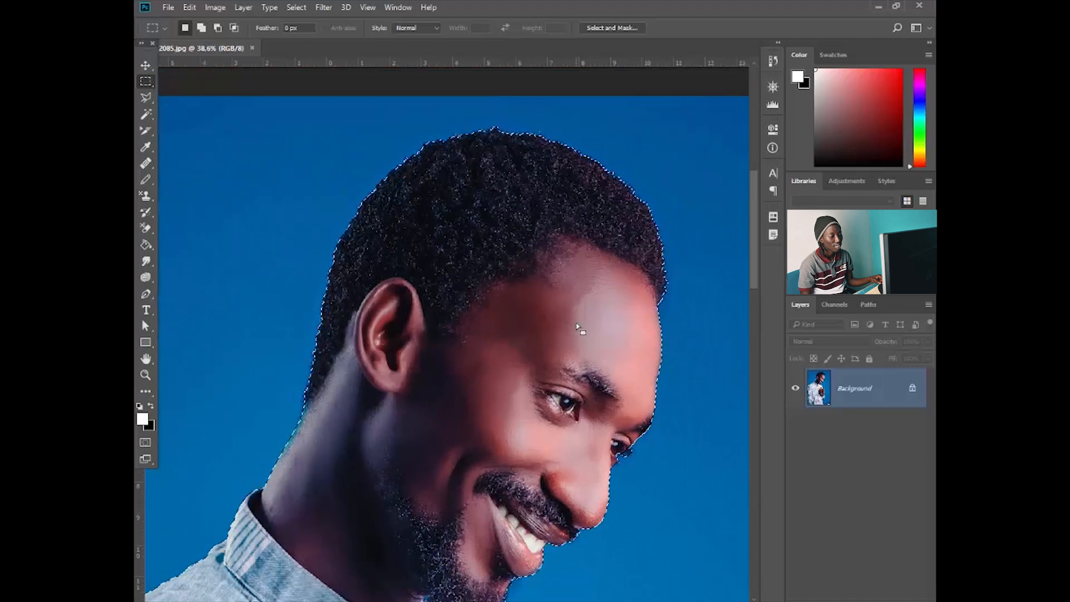
key(ctrl+0)
key(ctrl+d)
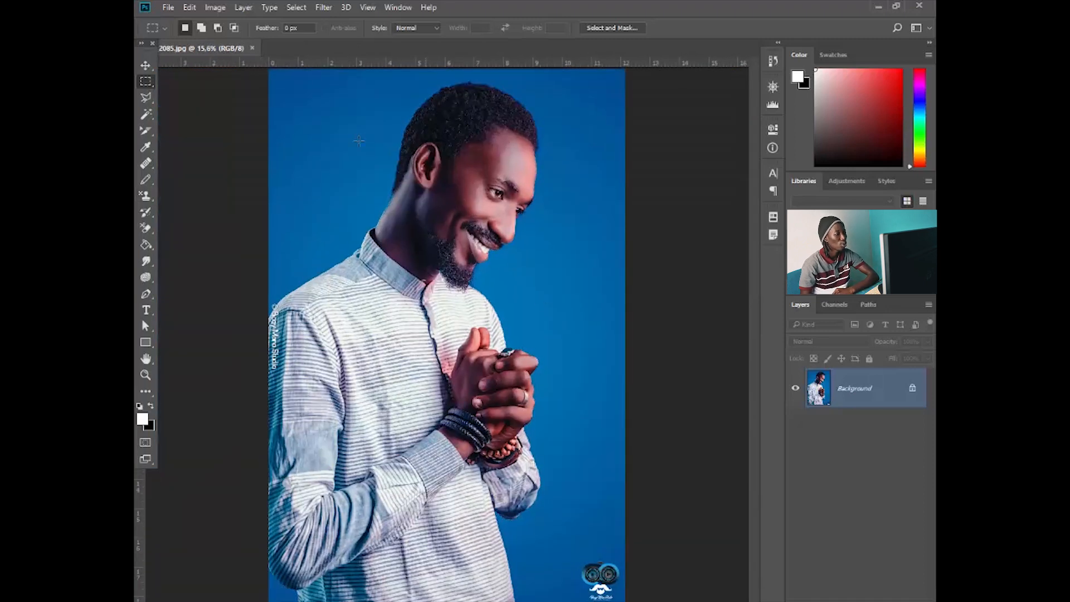
Step: Activate the Crop tool and resize the 1:1 square crop frame around the man's head and torso
right_click(151, 118)
right_click(147, 130)
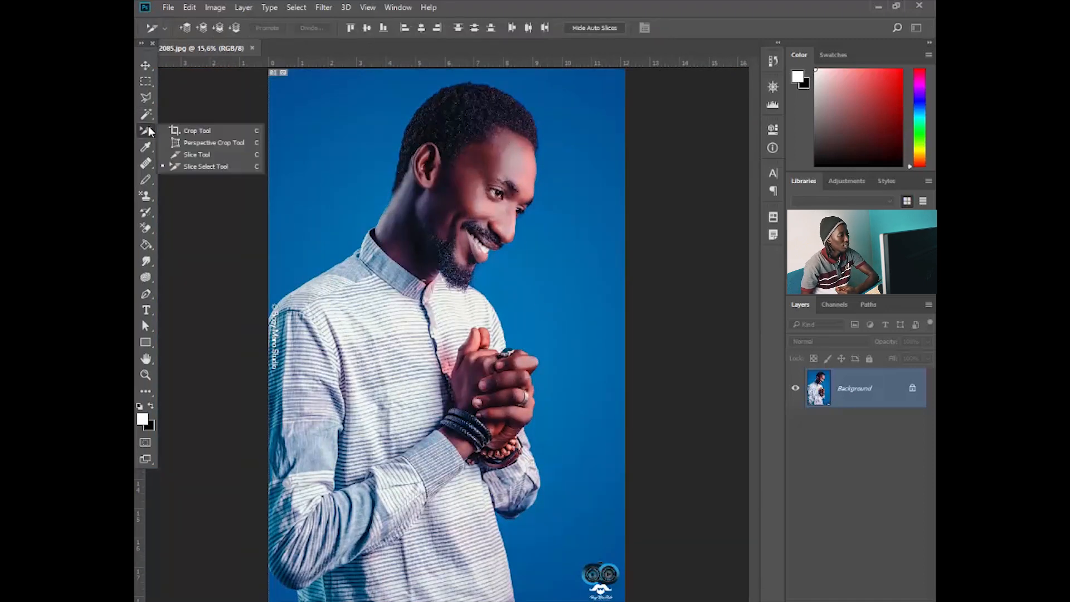
click(196, 132)
scroll(471, 237, down, 2)
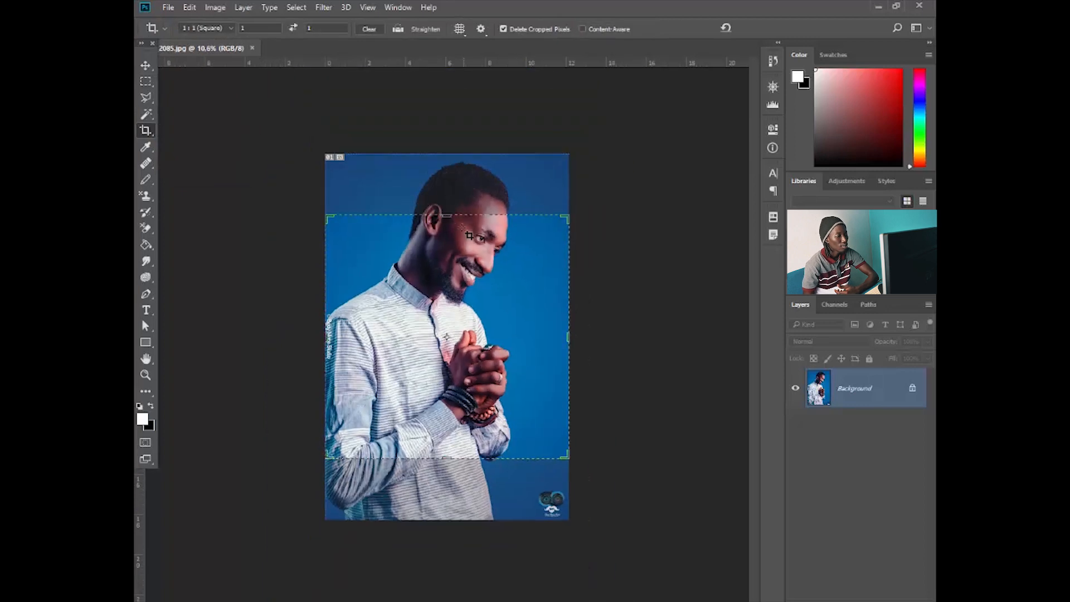
drag(441, 213, 448, 233)
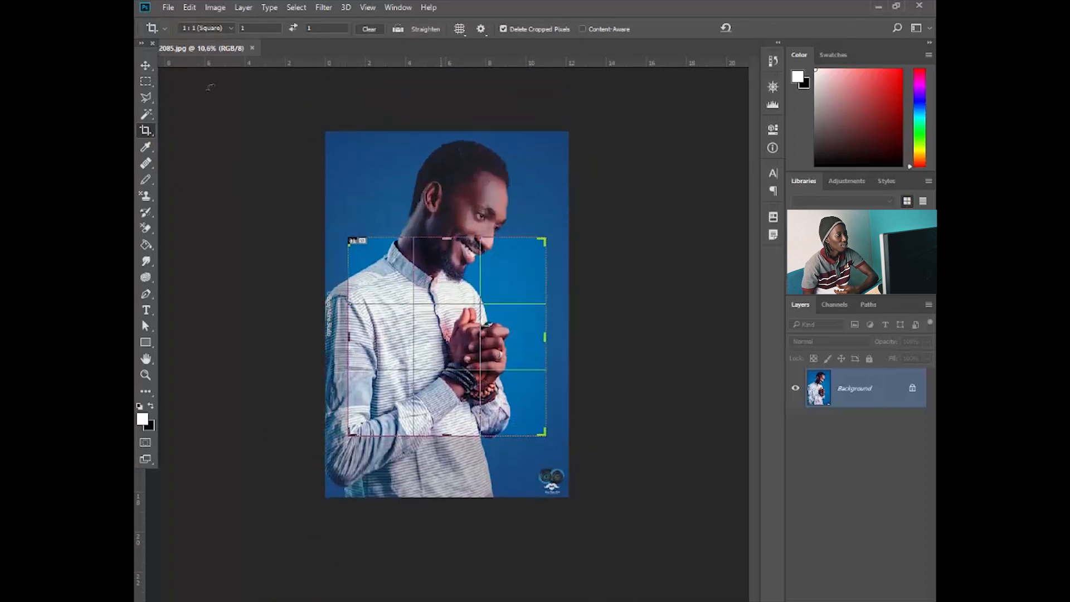
mouse_move(450, 231)
mouse_down()
mouse_move(449, 186)
mouse_move(448, 222)
mouse_up()
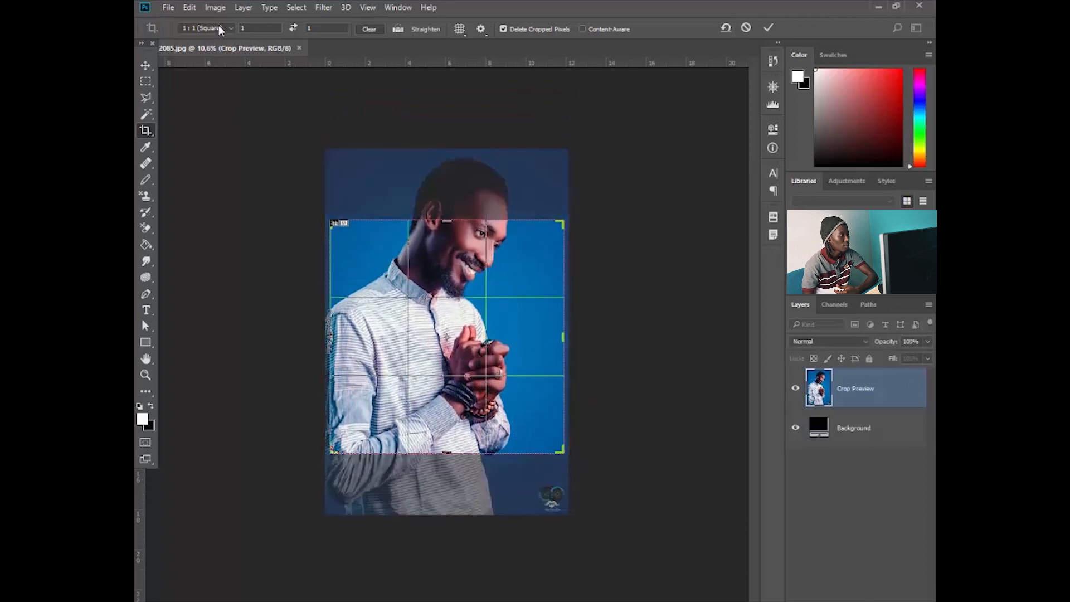
Step: Reposition the photo within the crop frame and set the crop ratio to Original Ratio
click(221, 29)
key(Escape)
drag(434, 274, 438, 315)
click(221, 29)
click(209, 60)
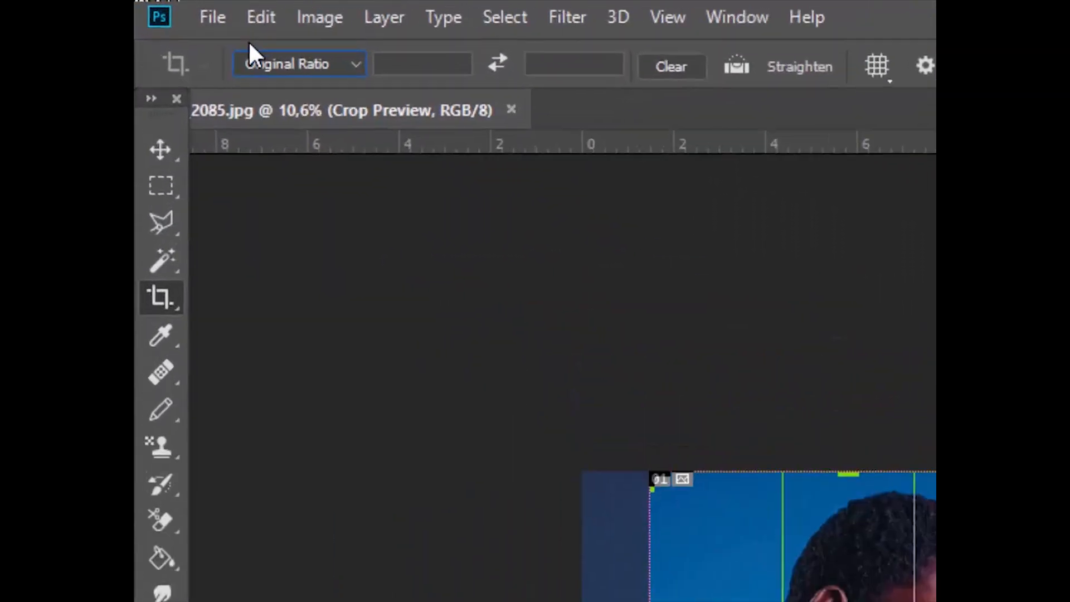
Step: Crop the photo to a tightened 1 : 1 Ratio frame around the man's head, torso and hands
click(362, 116)
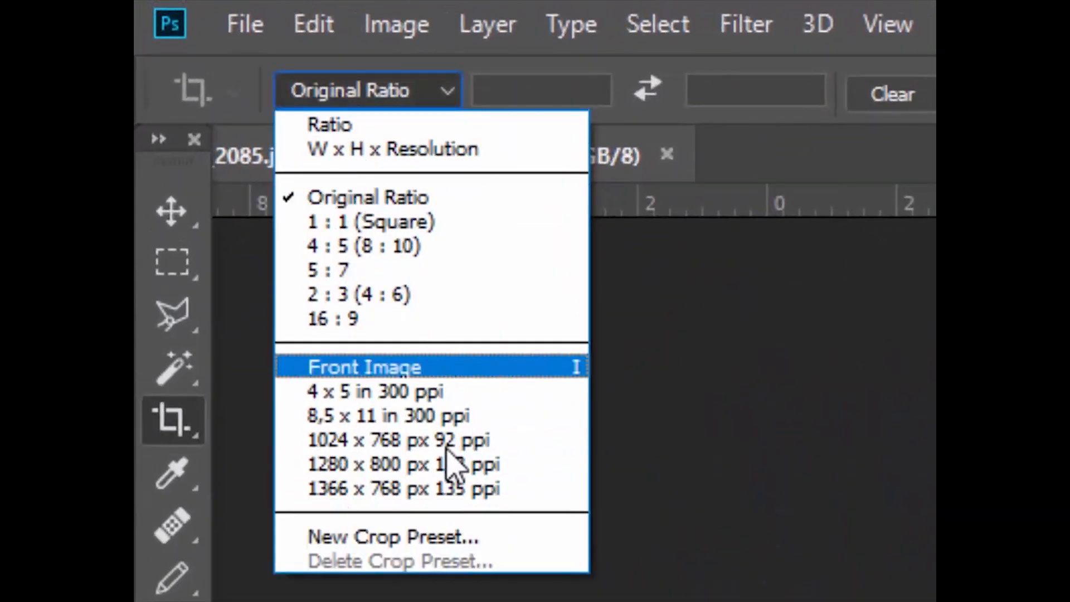
click(390, 128)
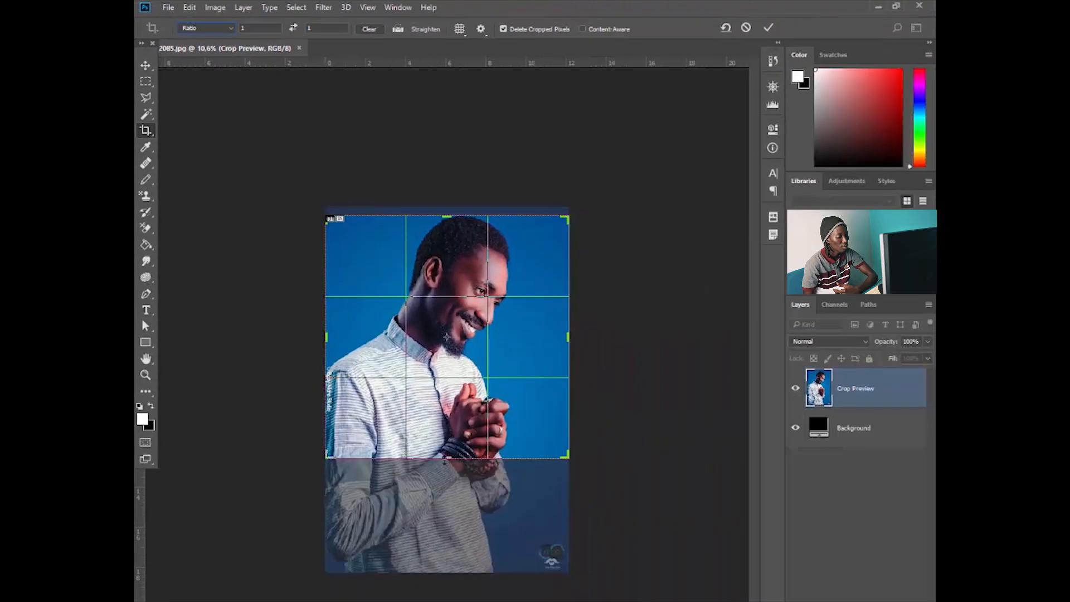
mouse_move(444, 461)
mouse_down()
mouse_move(443, 510)
mouse_move(446, 446)
mouse_up()
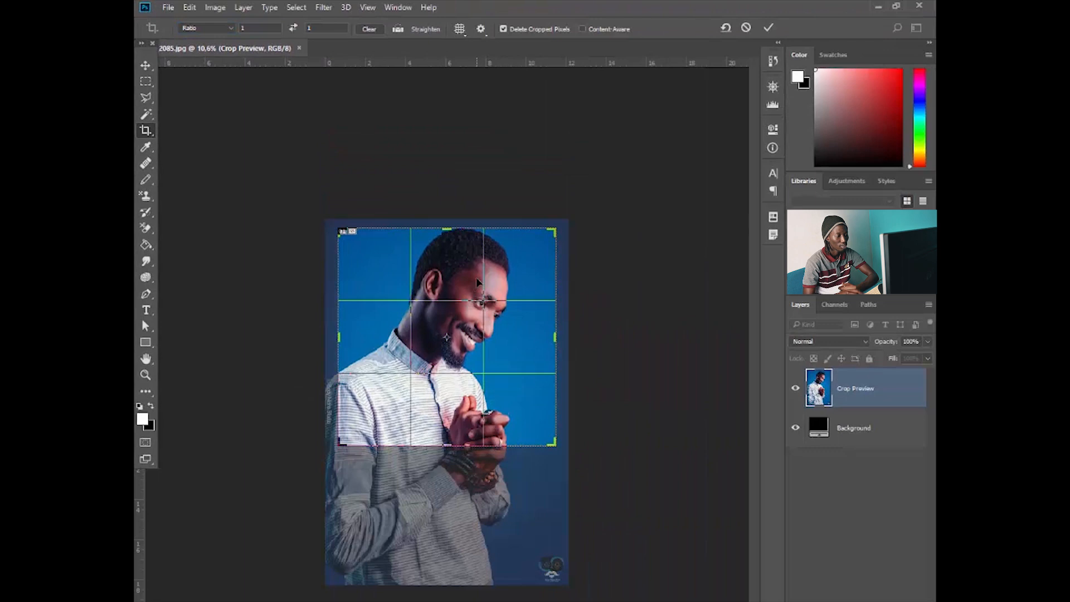
key(Return)
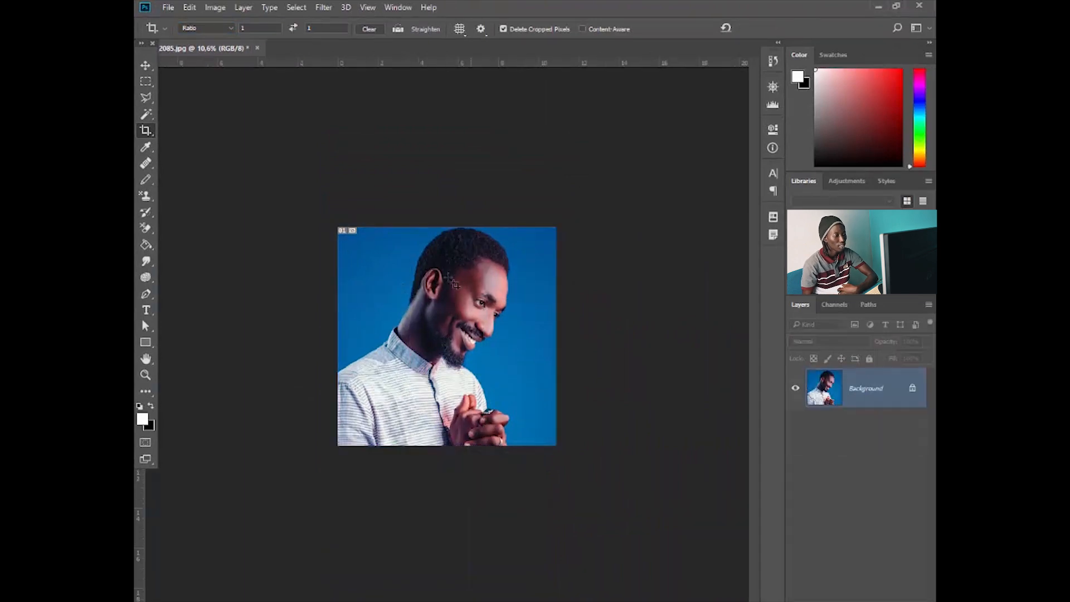
key(ctrl+0)
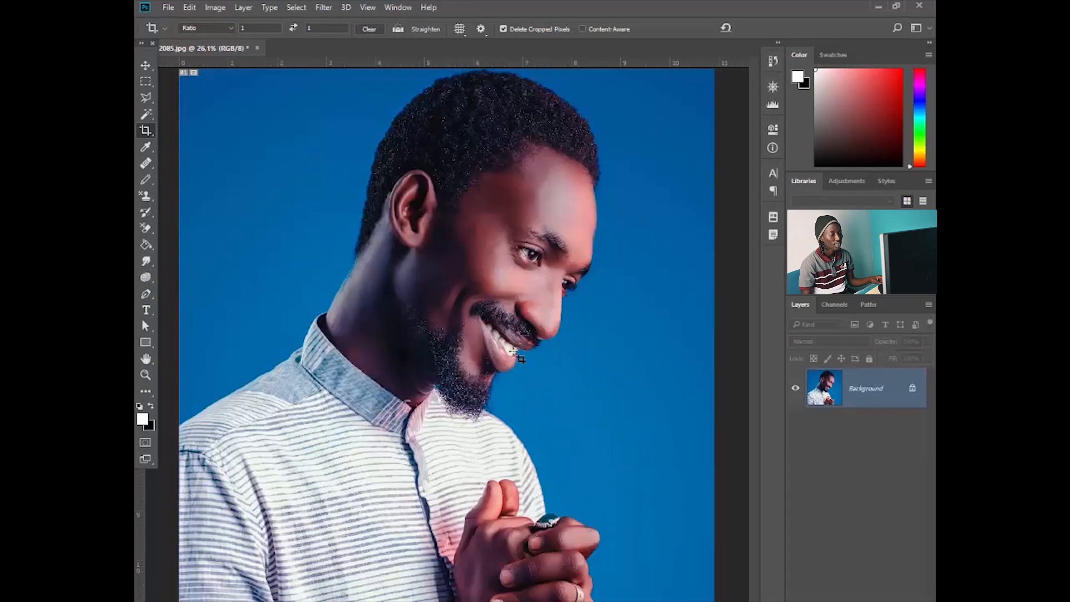
Step: Undo the square crop and fit the whole photo in the view
key(ctrl+z)
key(ctrl+minus)
key(ctrl+minus)
key(ctrl+minus)
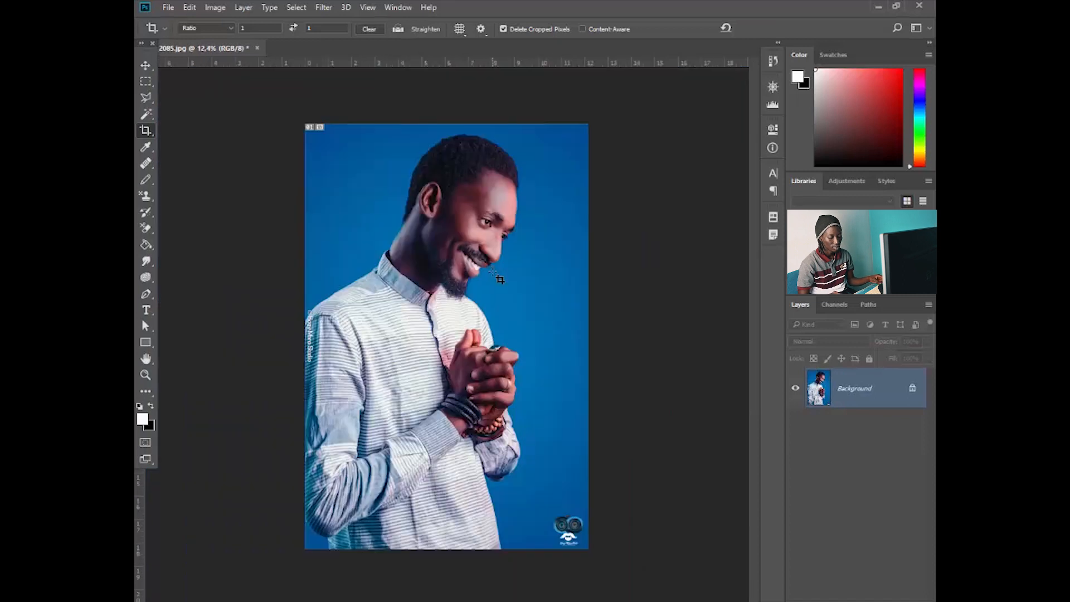
key(ctrl+0)
Step: Crop the photo to a patch of the striped shirt with the Perspective Crop tool, and undo that crop
right_click(147, 131)
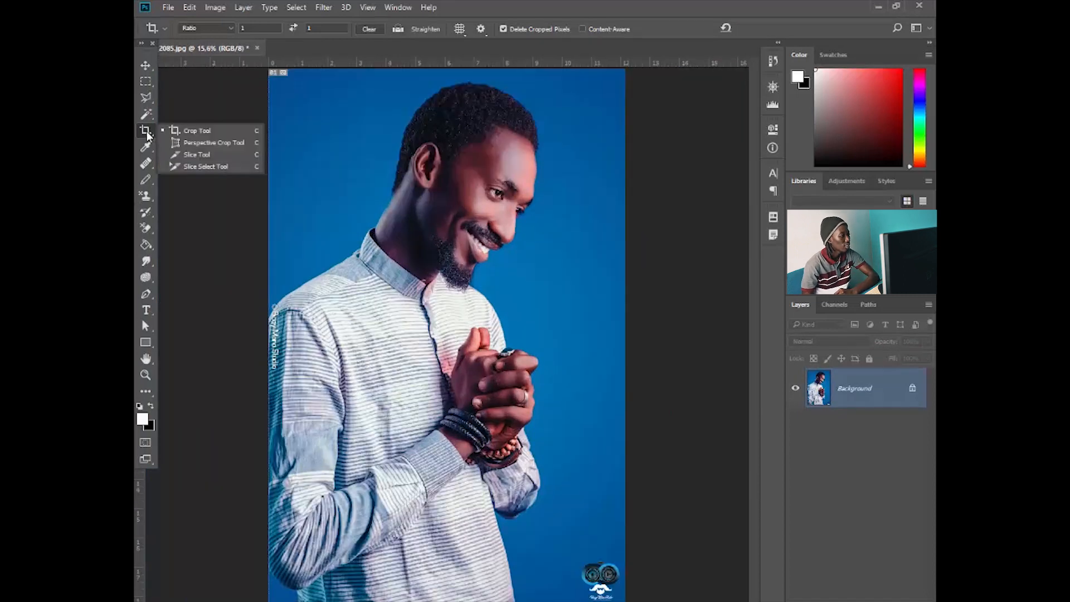
click(203, 144)
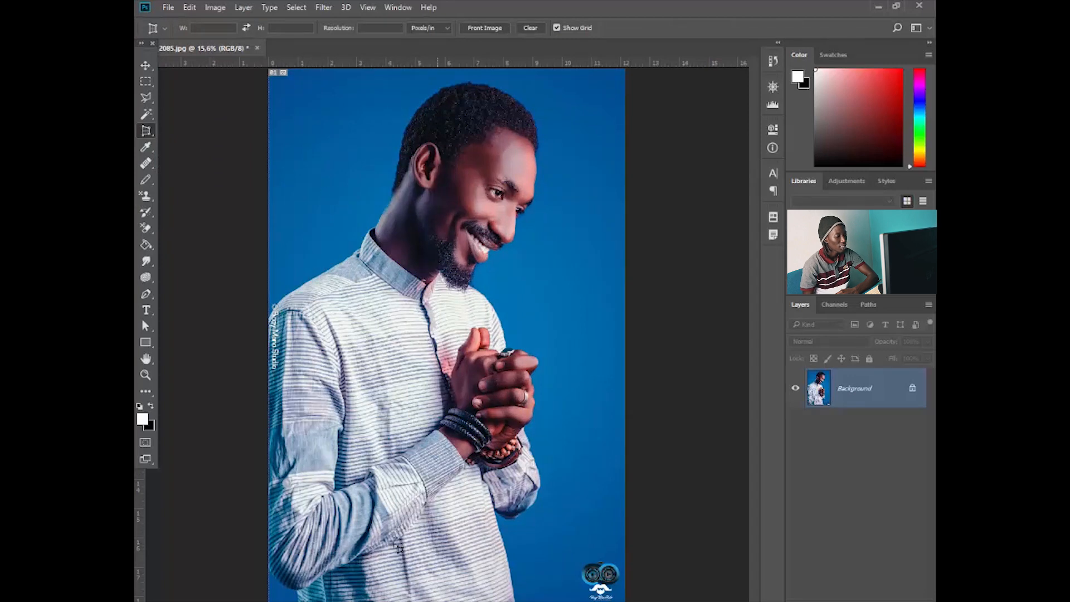
scroll(360, 467, up, 5)
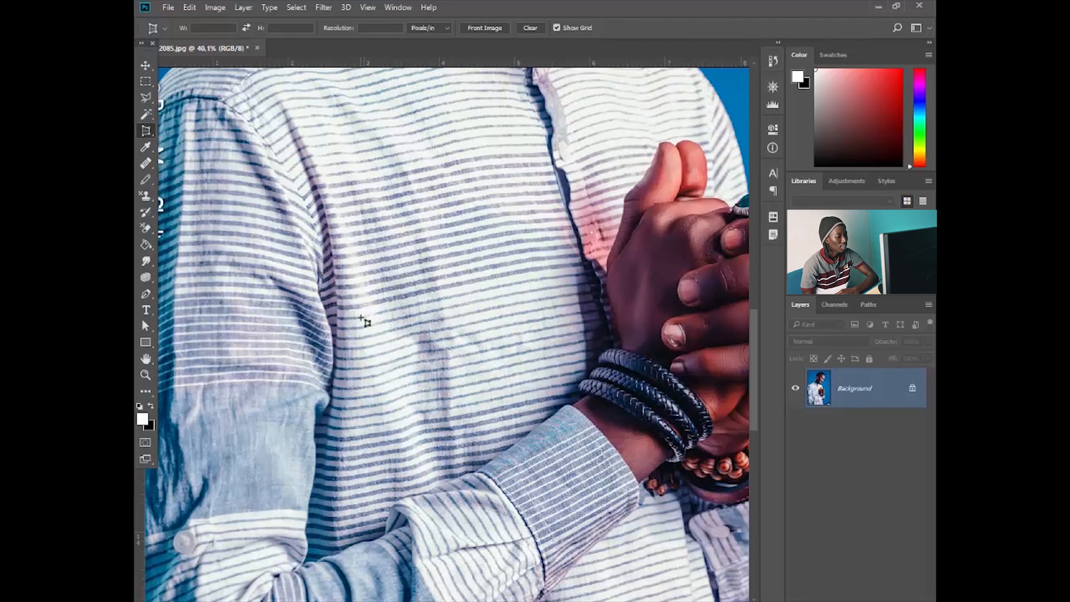
drag(343, 310, 583, 266)
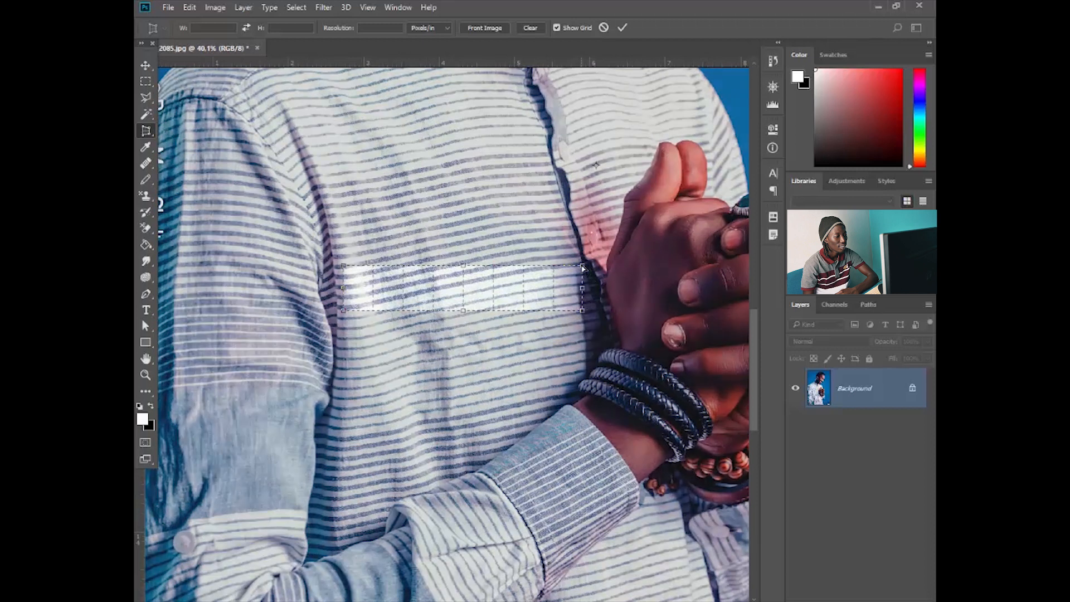
drag(466, 313, 485, 406)
key(Return)
scroll(448, 338, down, 3)
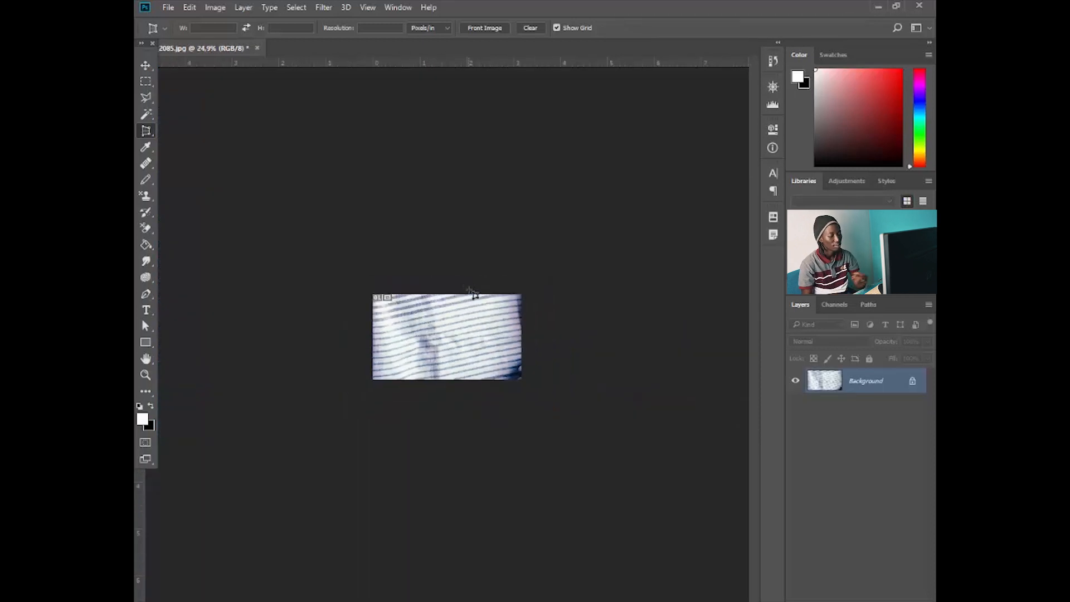
key(ctrl+z)
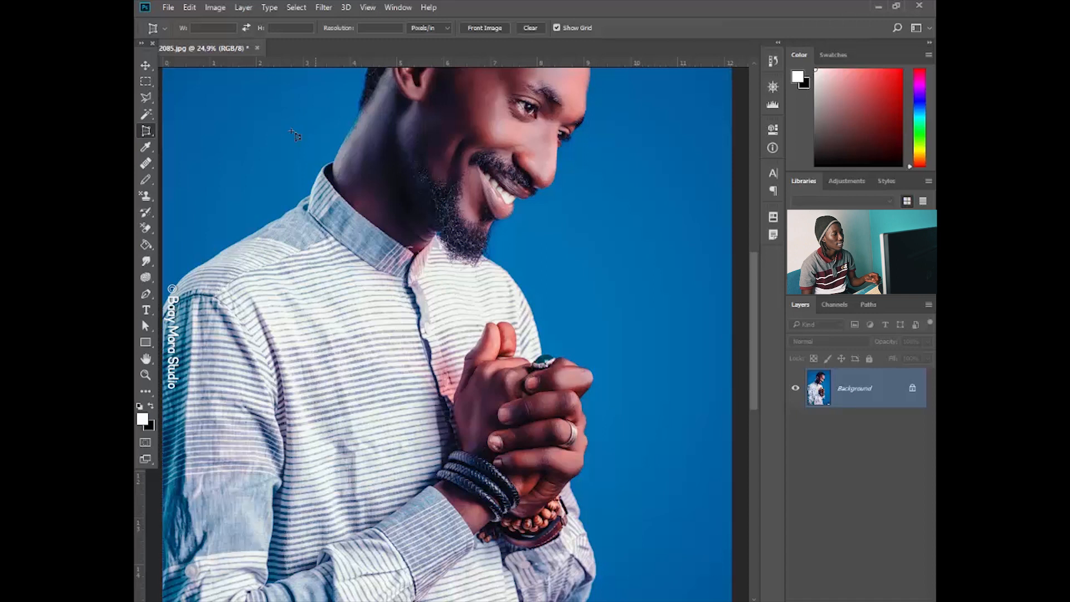
Step: Activate the Slice tool
click(147, 134)
click(199, 154)
scroll(458, 236, down, 3)
scroll(458, 236, up, 2)
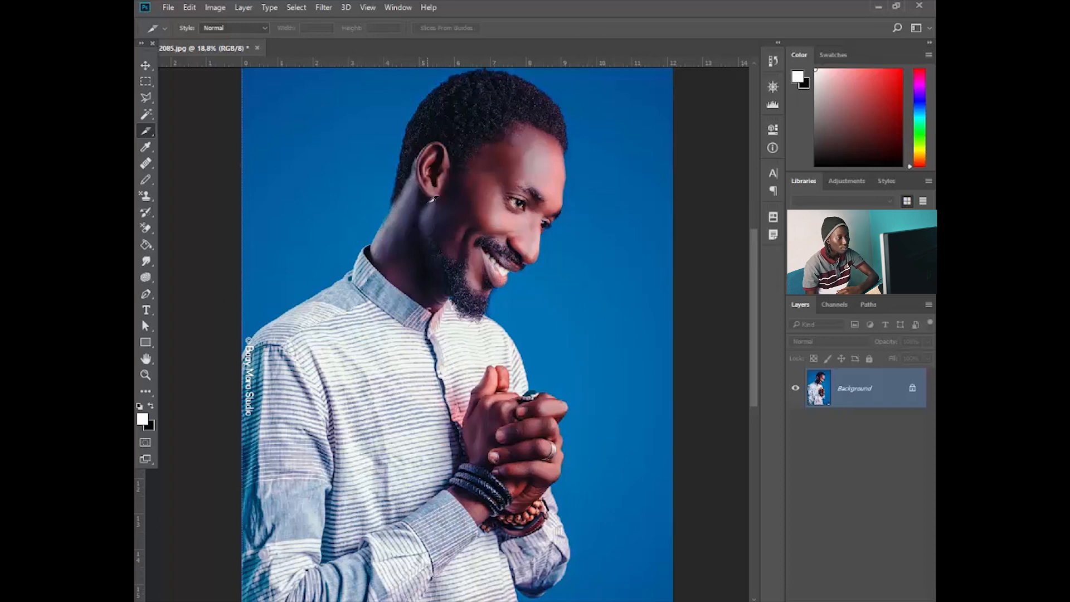
scroll(574, 538, down, 1)
scroll(602, 586, up, 2)
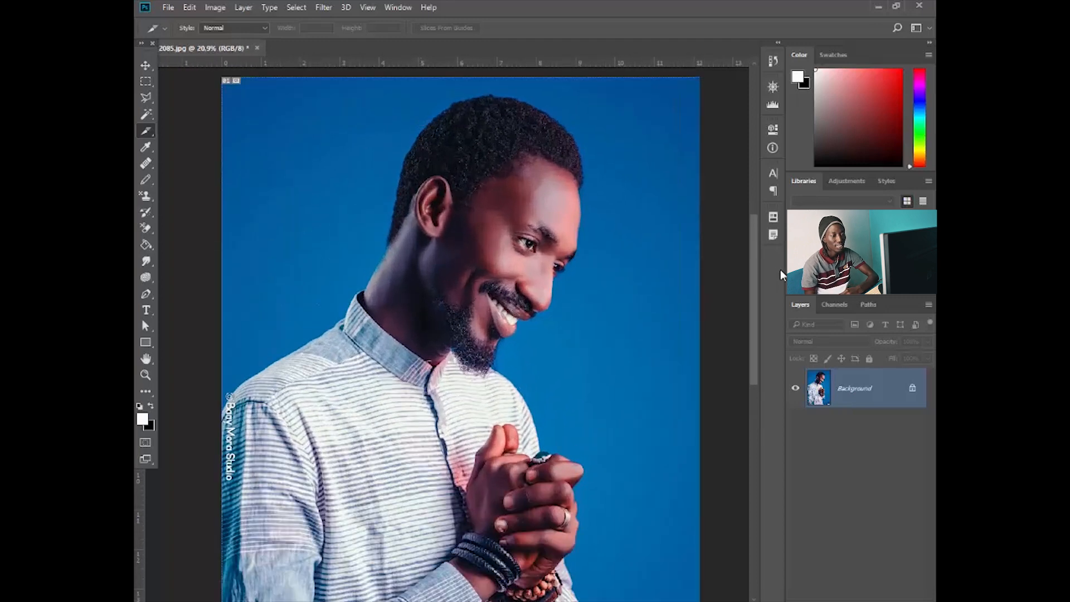
drag(755, 257, 753, 238)
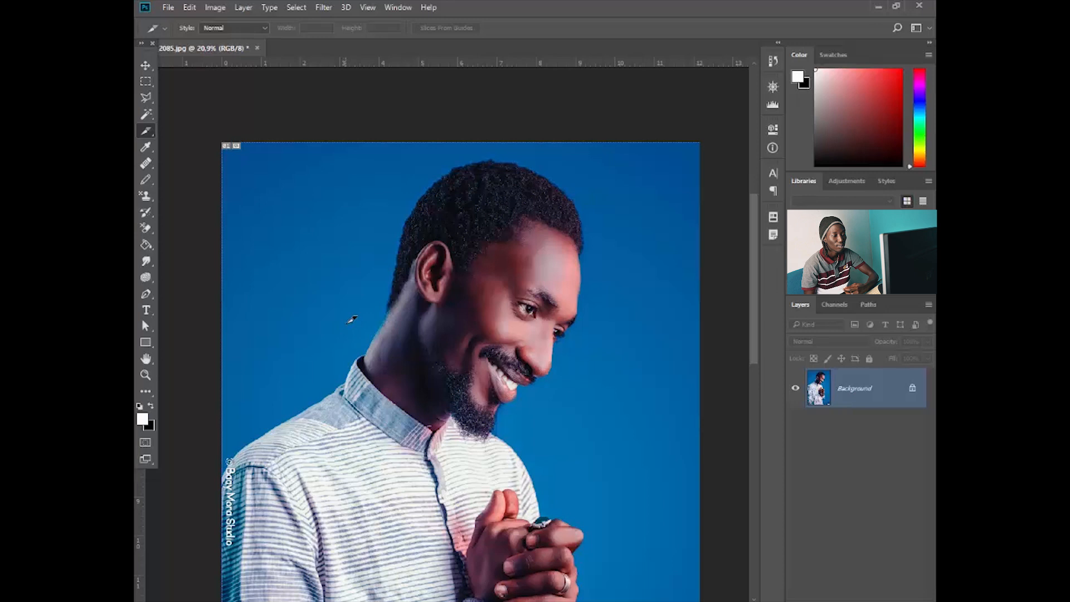
Step: Activate the Eyedropper tool and sample skin colours from the man's forehead as the foreground colour
drag(146, 146, 223, 147)
click(193, 147)
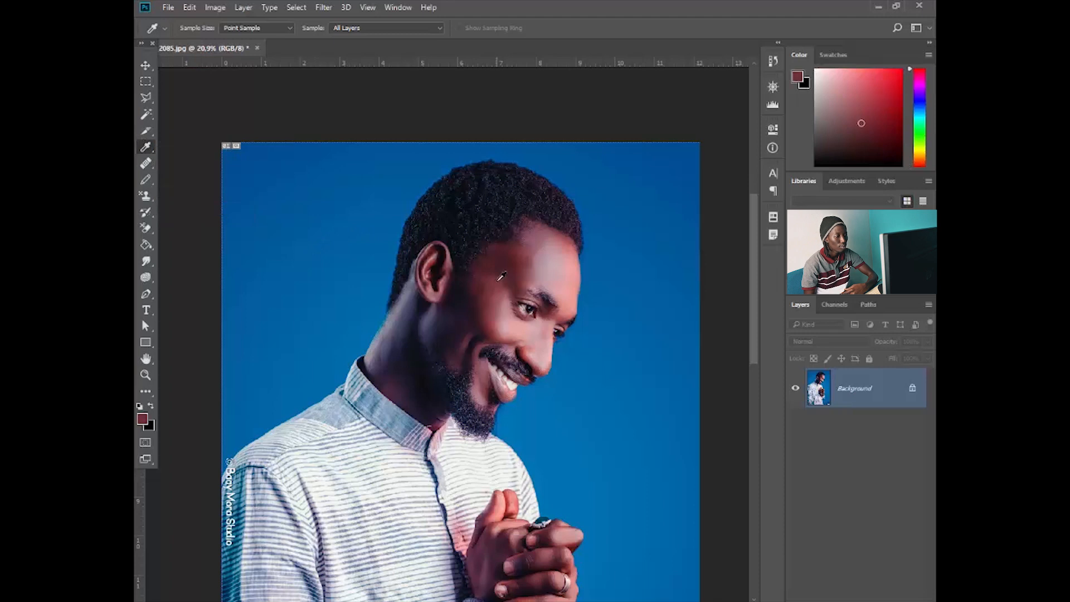
drag(536, 277, 566, 269)
click(546, 276)
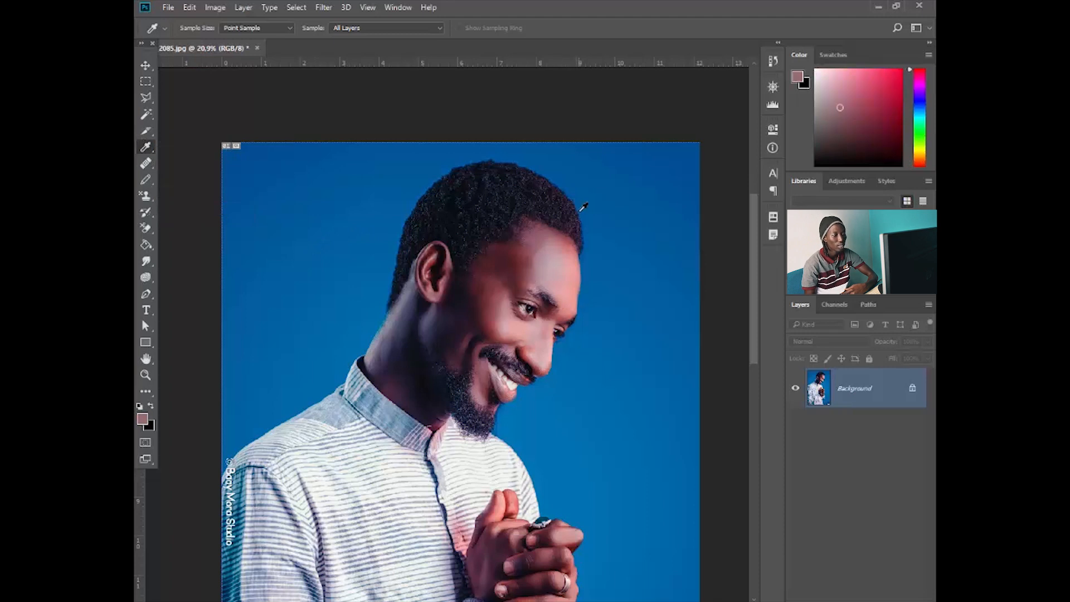
Step: Sample further foreground colours across the hair, blue backdrop and forehead with the Eyedropper at close range
scroll(540, 276, up, 6)
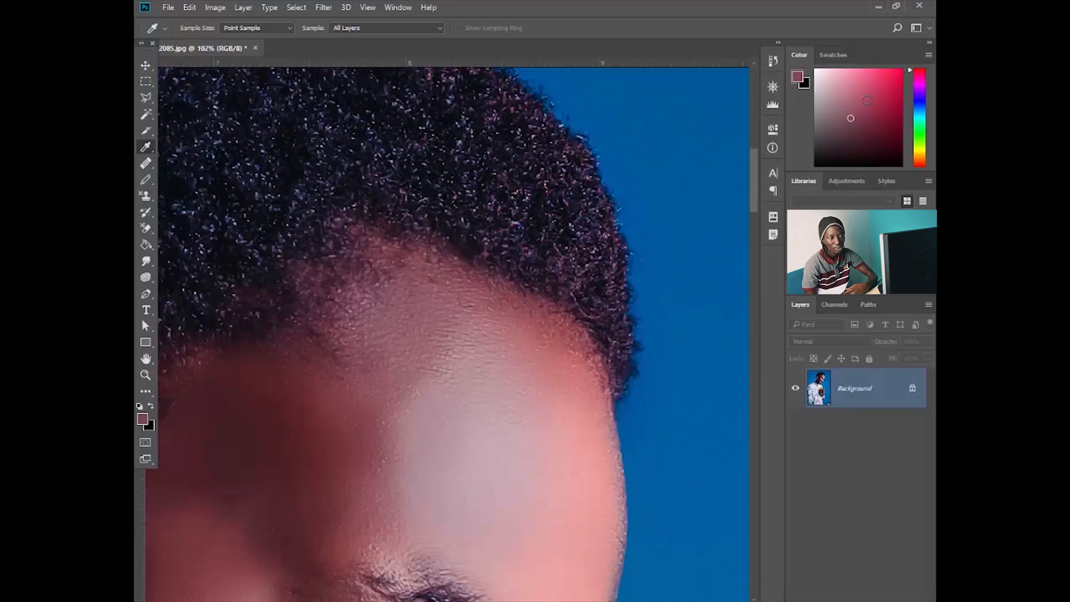
drag(558, 231, 658, 148)
drag(602, 117, 414, 277)
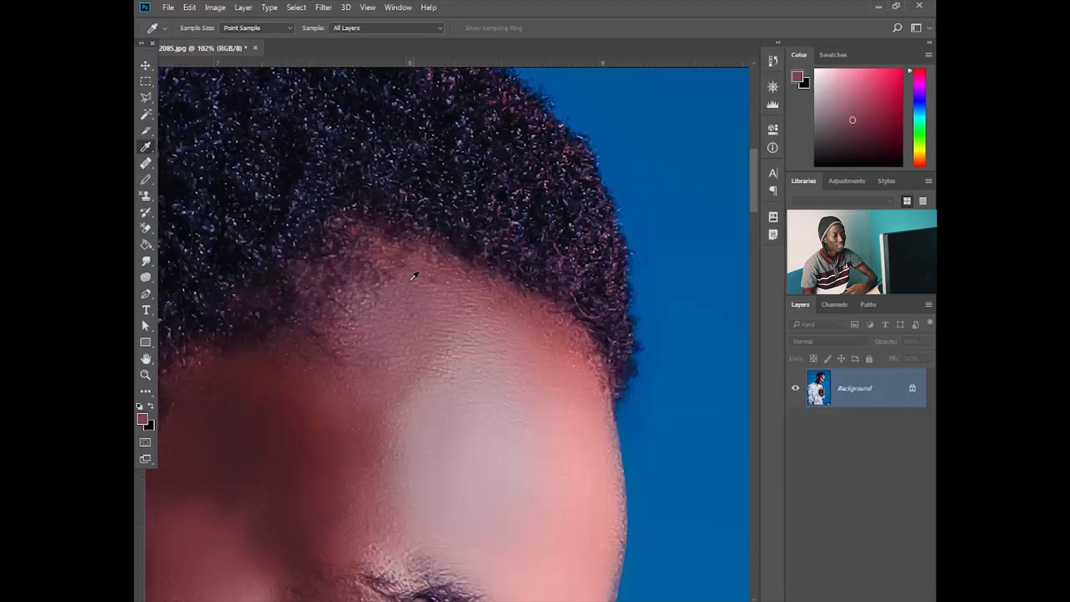
drag(670, 152, 590, 395)
drag(234, 352, 488, 399)
scroll(538, 145, down, 3)
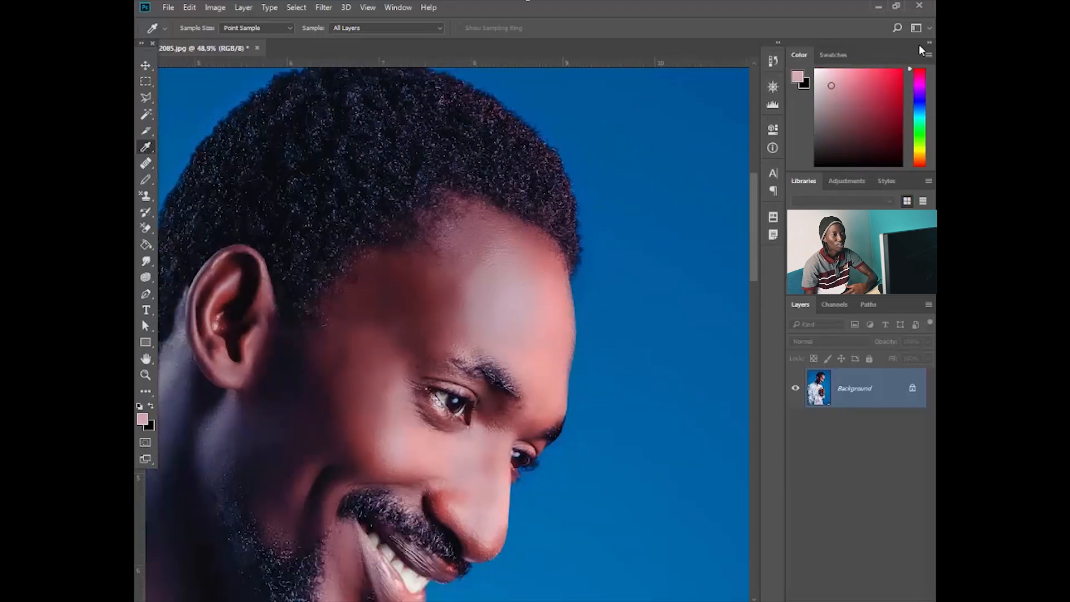
Step: Restore the application window to a floating size over the desktop, move it away from the tools, and reselect the Eyedropper tool
click(894, 5)
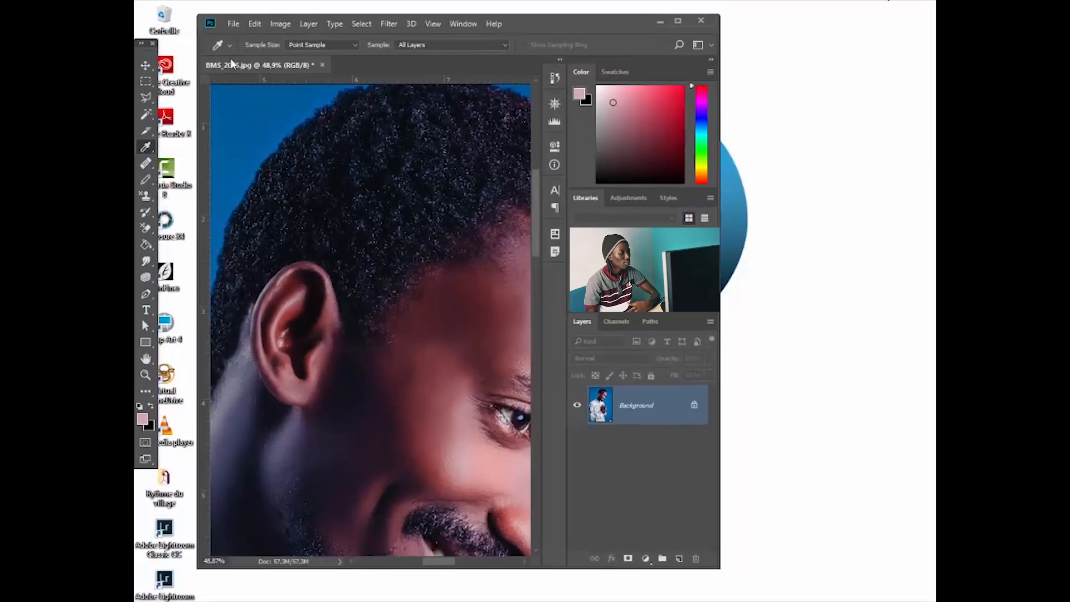
drag(584, 18, 666, 33)
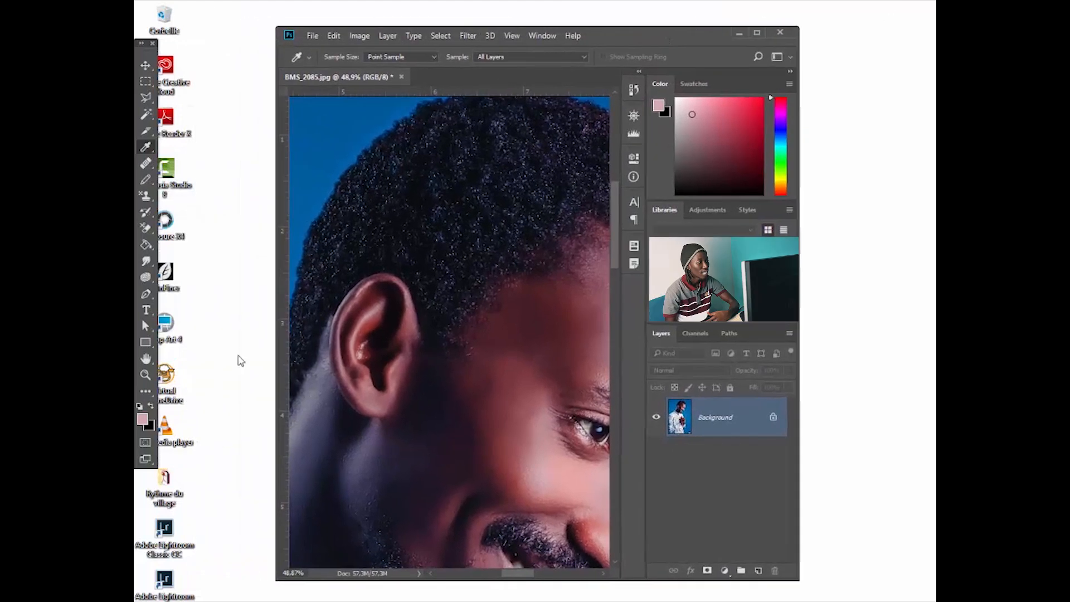
right_click(146, 148)
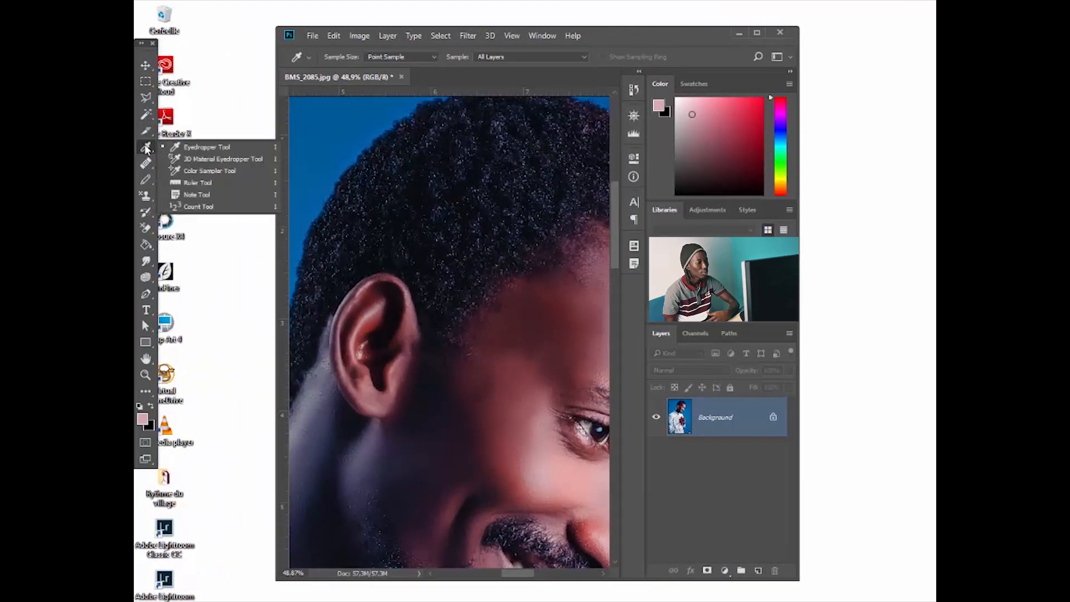
click(159, 147)
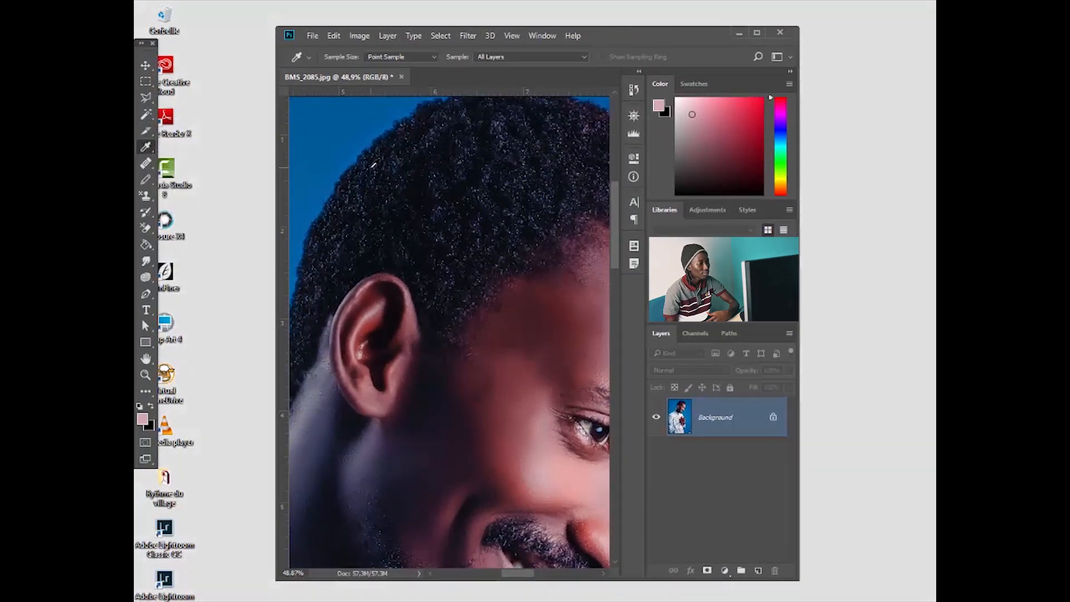
Step: Sample a foreground colour from the hair outward past the window's edge, and maximize the window with the whole photo fitted
click(364, 166)
drag(364, 167, 624, 1)
click(757, 33)
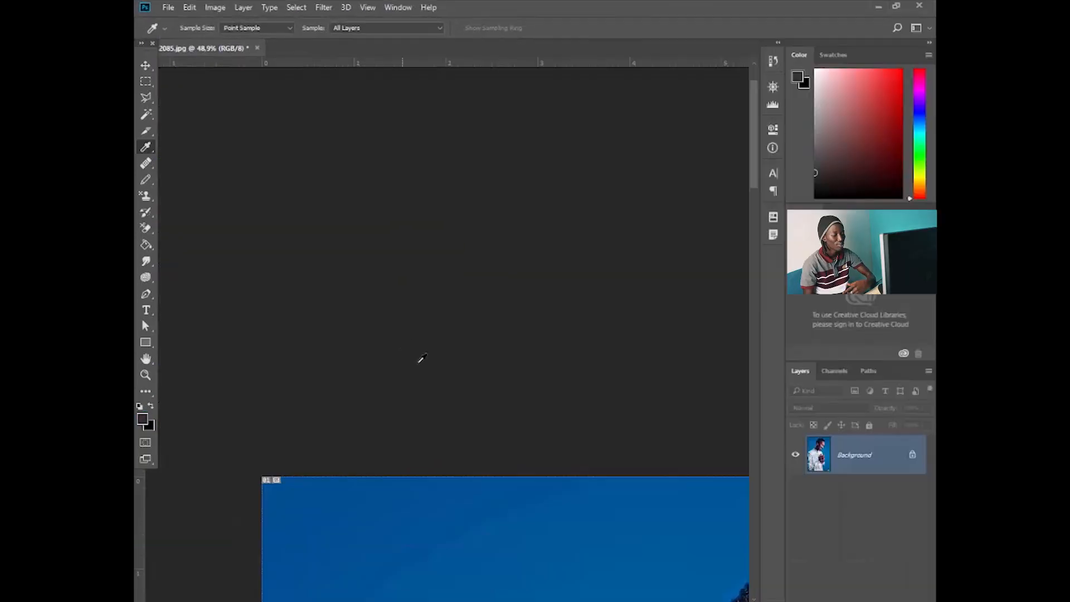
key(ctrl+0)
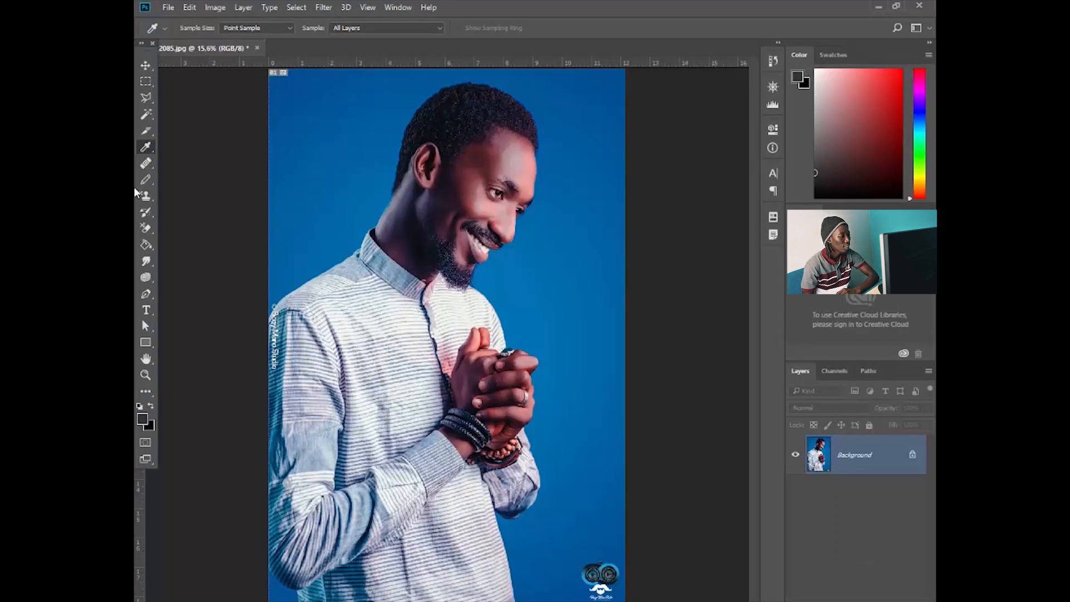
Step: Look over the Eyedropper tool variants, and activate the Spot Healing Brush tool over the man's photo
right_click(147, 147)
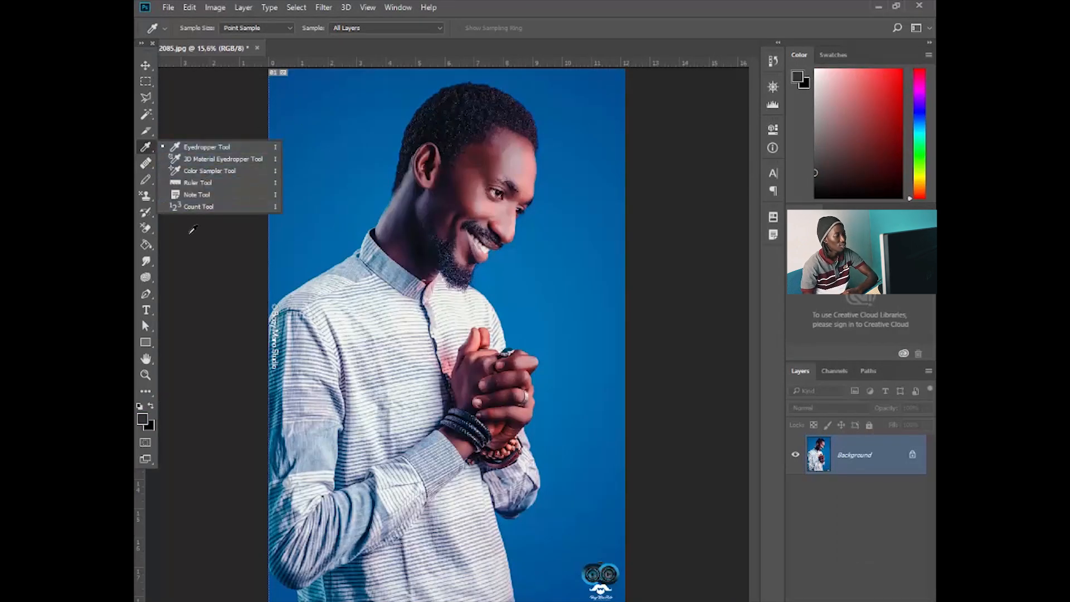
click(150, 161)
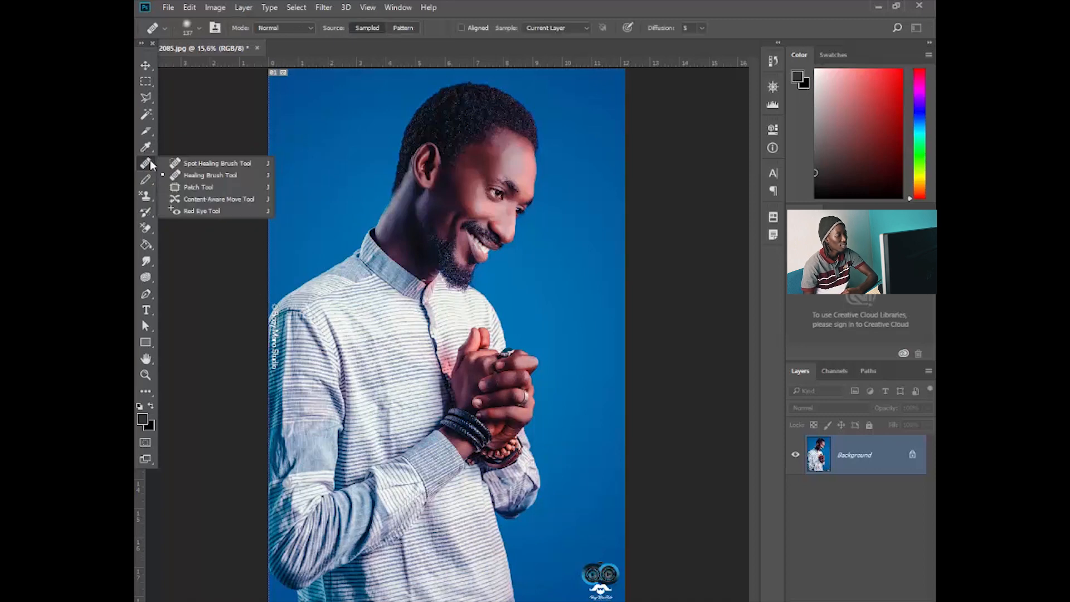
click(199, 164)
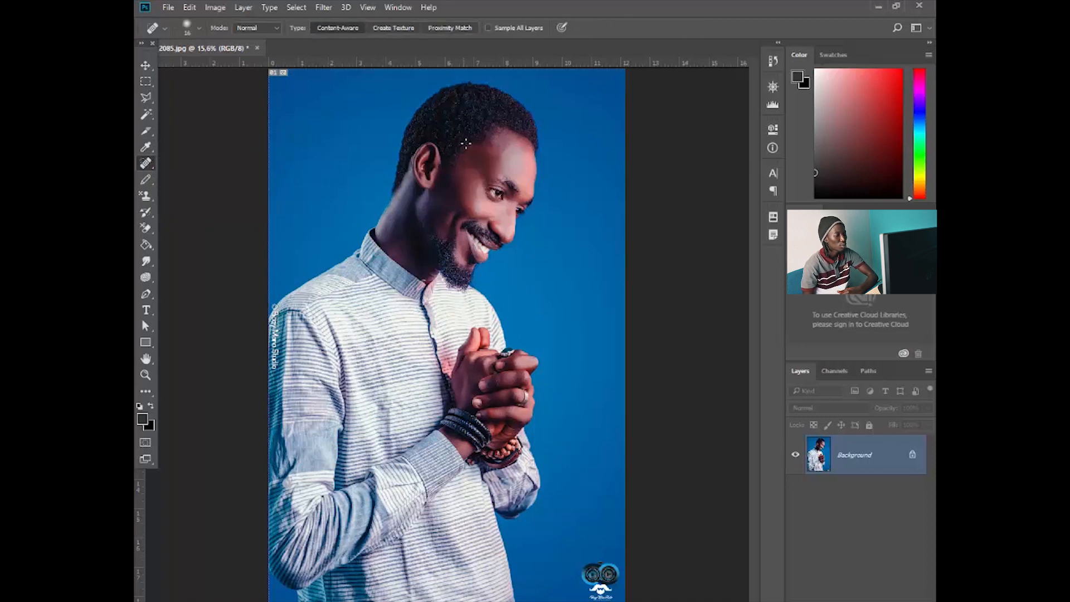
scroll(496, 155, up, 5)
scroll(496, 156, up, 1)
scroll(511, 234, down, 3)
scroll(513, 235, left, 2)
scroll(642, 483, up, 1)
scroll(642, 483, down, 4)
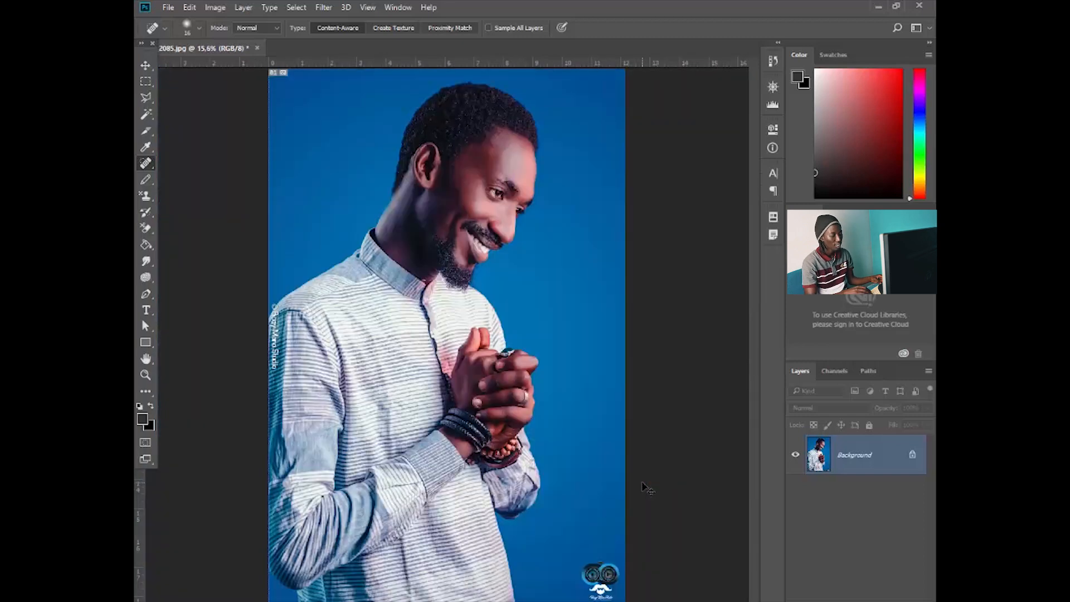
Step: Close BMS_2085.jpg without saving and open the recent file BMS_5465.tif
click(256, 48)
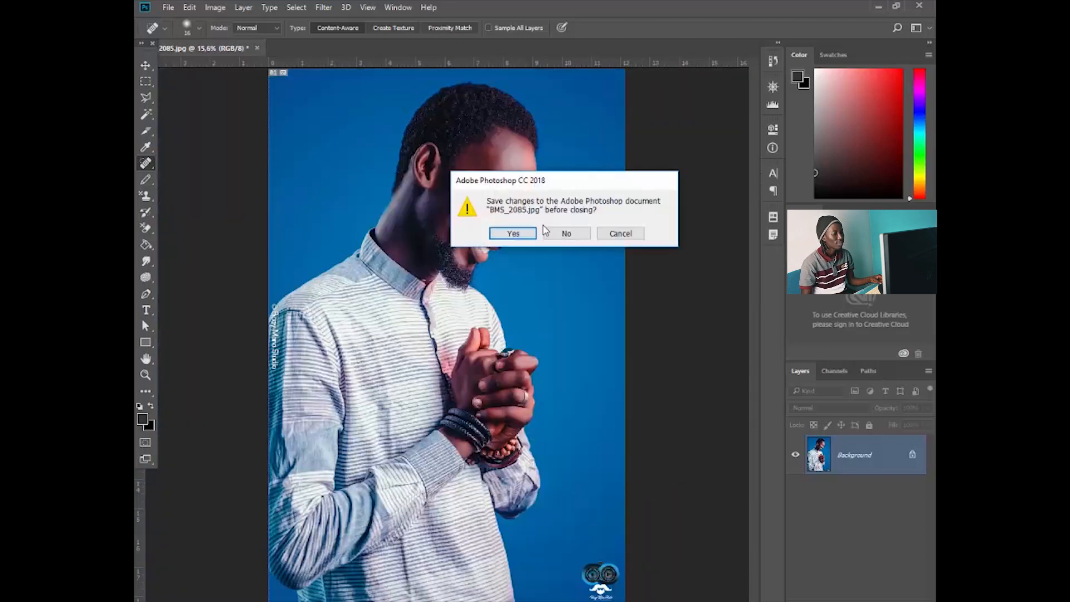
click(565, 234)
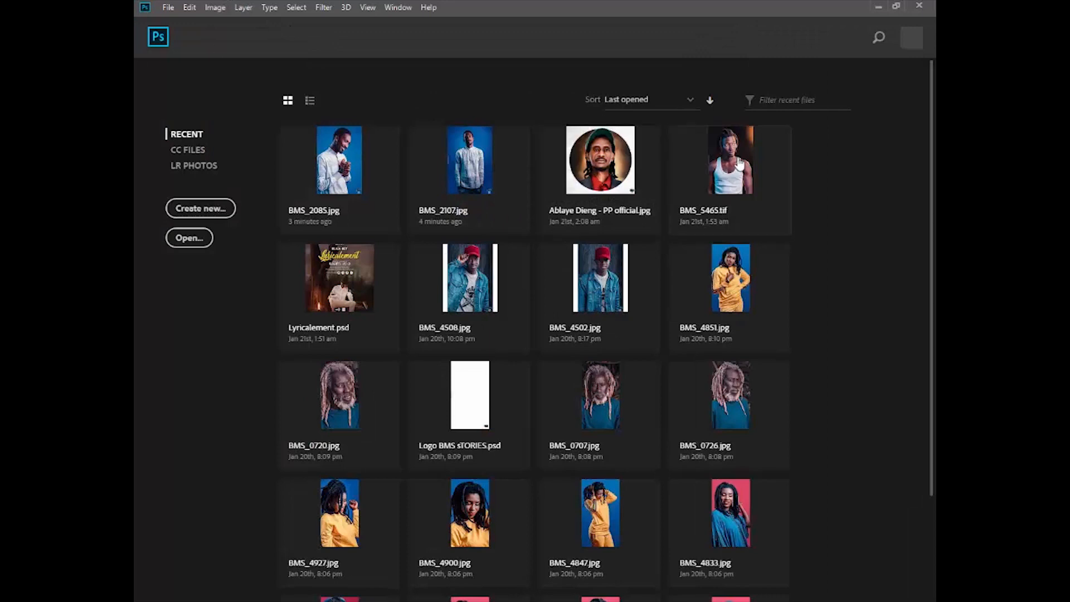
click(637, 188)
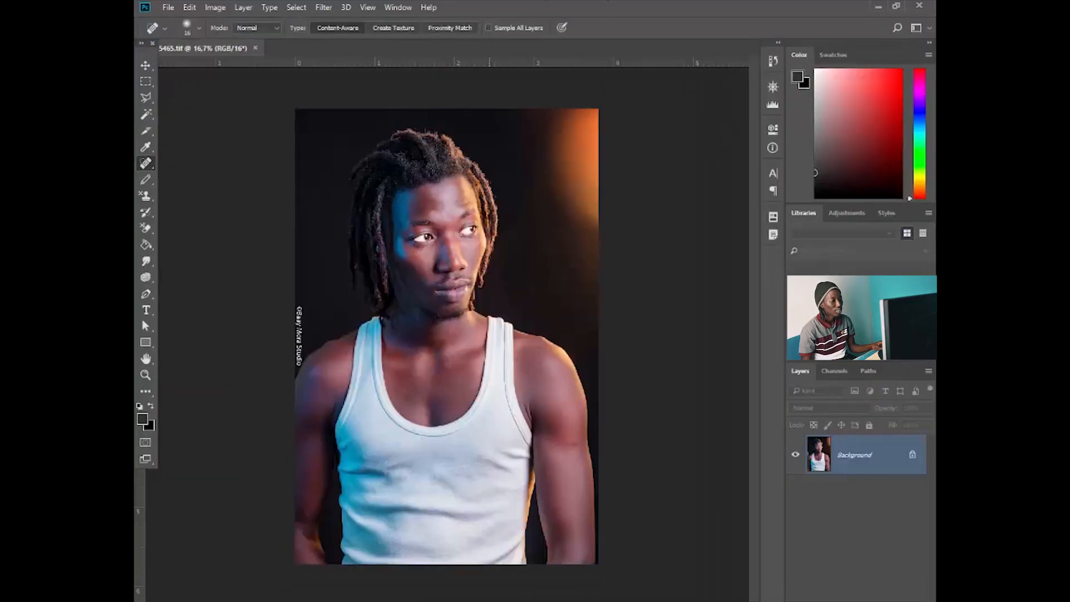
Step: Remove small skin blemishes from the man's cheek below the eye with the Content-Aware Spot Healing Brush
scroll(362, 212, up, 5)
scroll(445, 163, down, 10)
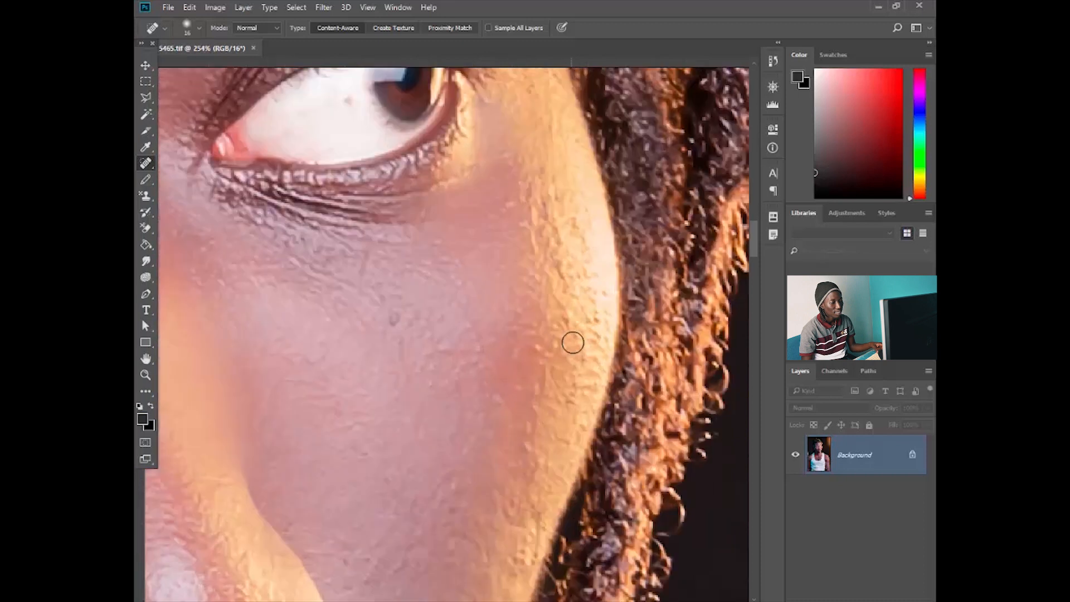
scroll(571, 340, up, 3)
click(560, 315)
click(519, 355)
click(310, 308)
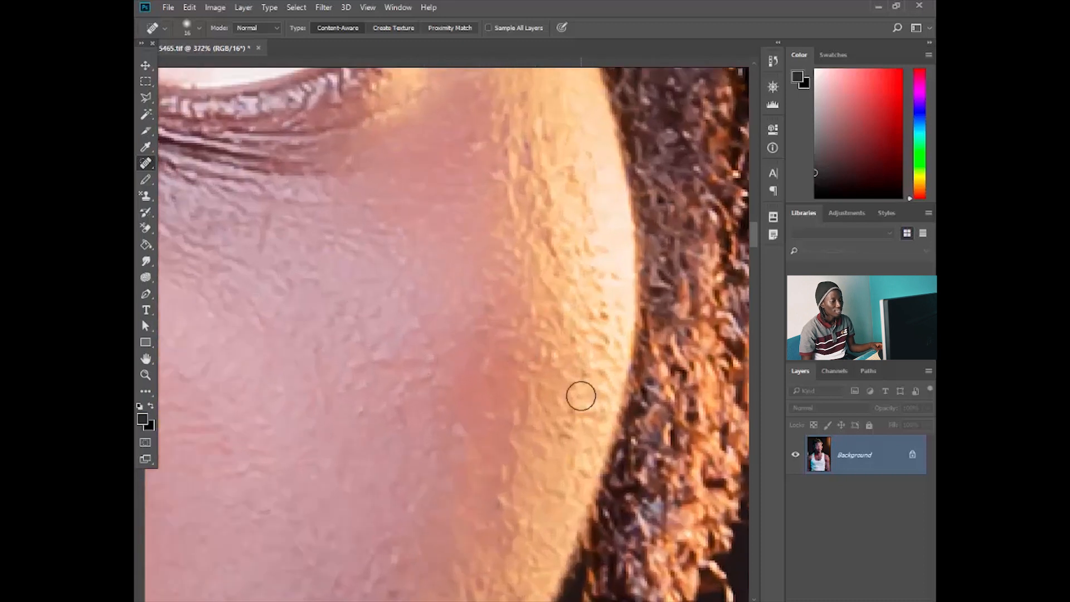
Step: Retouch the bumpy skin along the cheek's bright outer edge with the Spot Healing Brush
drag(554, 274, 550, 245)
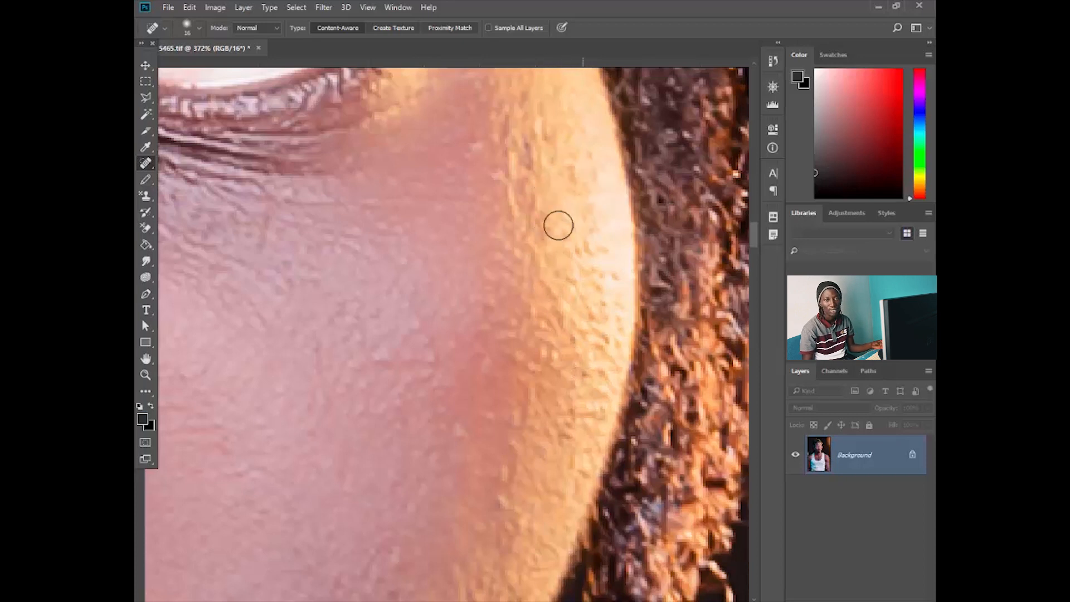
key(ctrl+0)
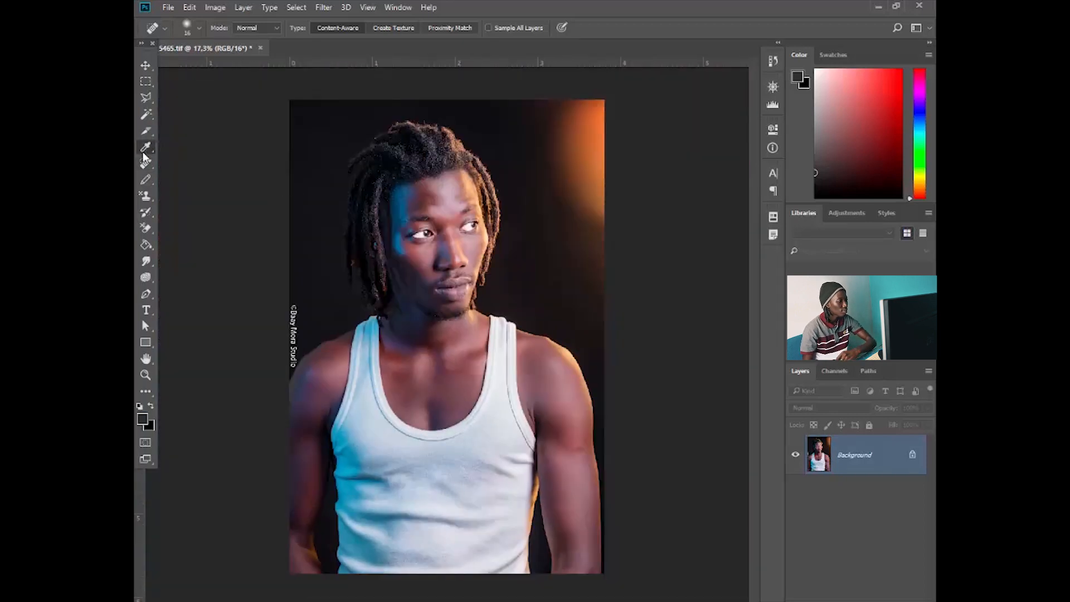
Step: Activate the Healing Brush tool and set its brush size to 77 px over the face
click(146, 163)
click(199, 177)
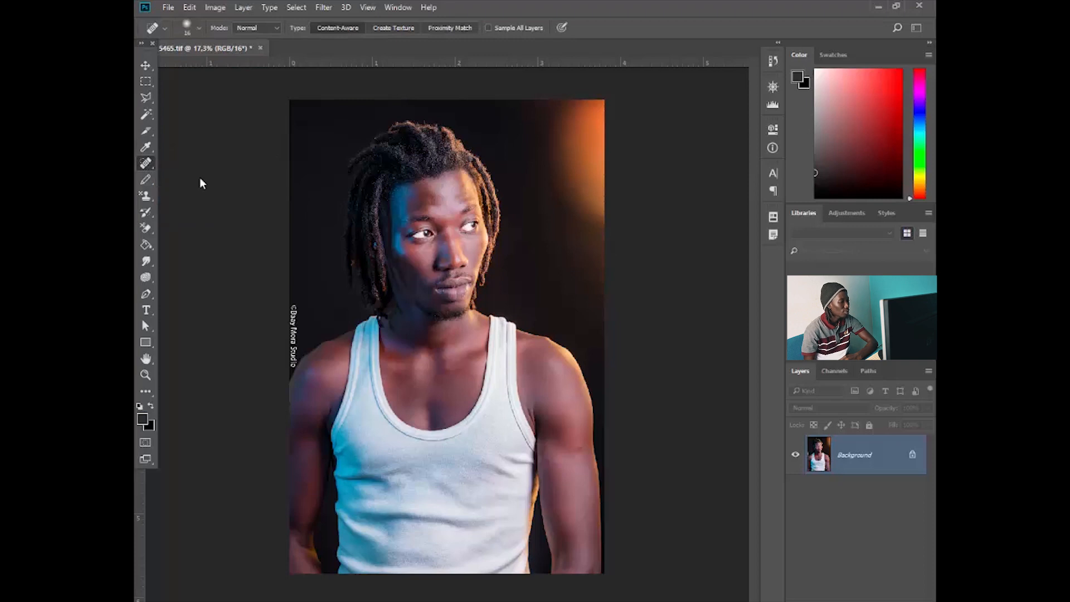
scroll(375, 222, up, 5)
scroll(455, 197, up, 3)
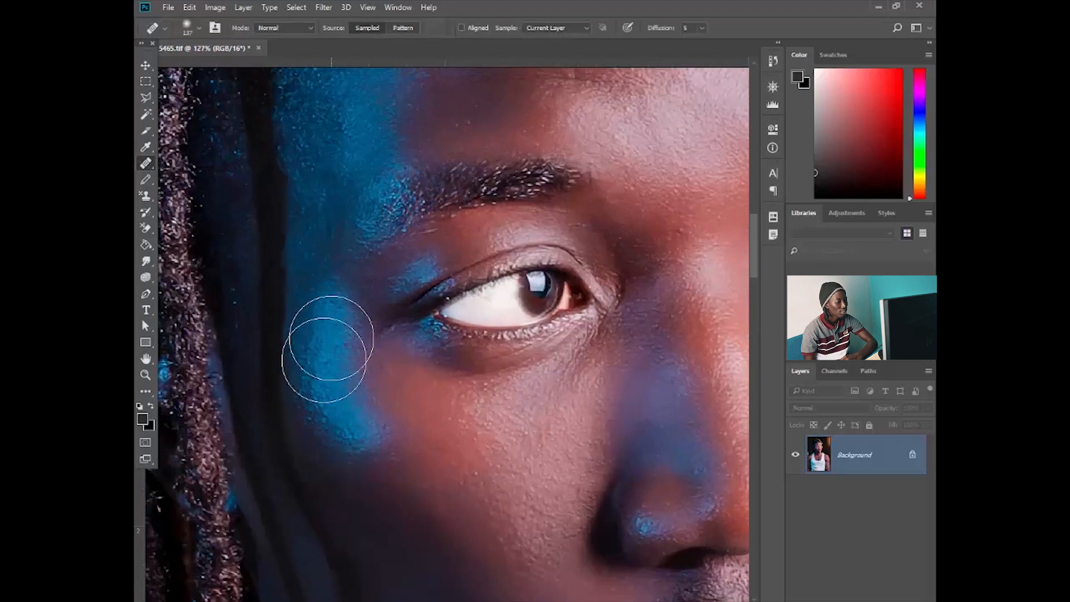
scroll(362, 415, down, 5)
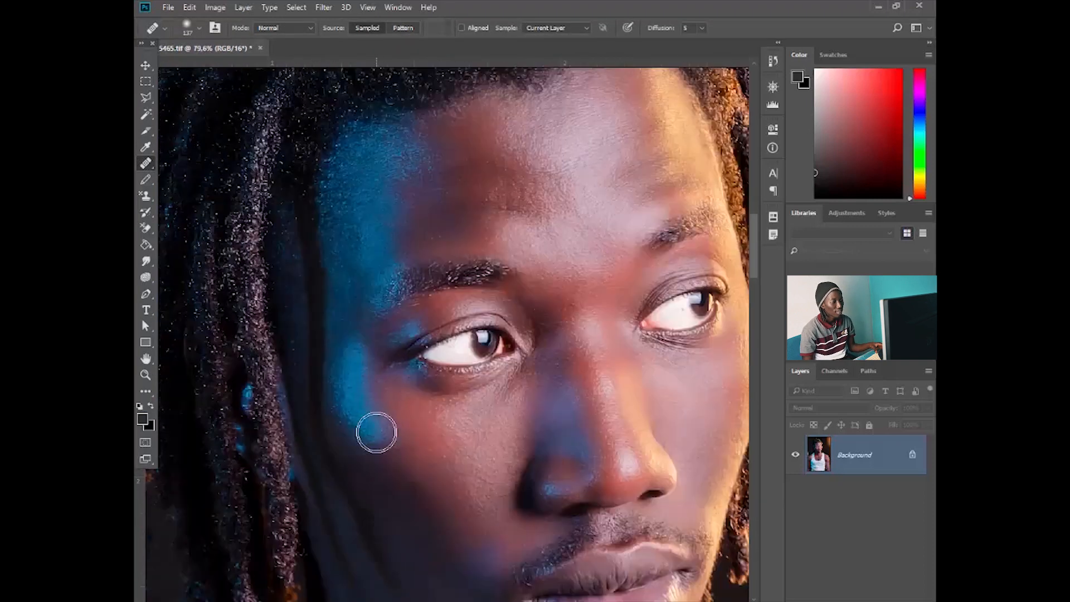
scroll(578, 346, up, 5)
right_click(584, 348)
drag(642, 372, 641, 372)
Step: Heal the skin spots on the neck between the beard and the tank top strap with the Healing Brush
drag(753, 196, 754, 298)
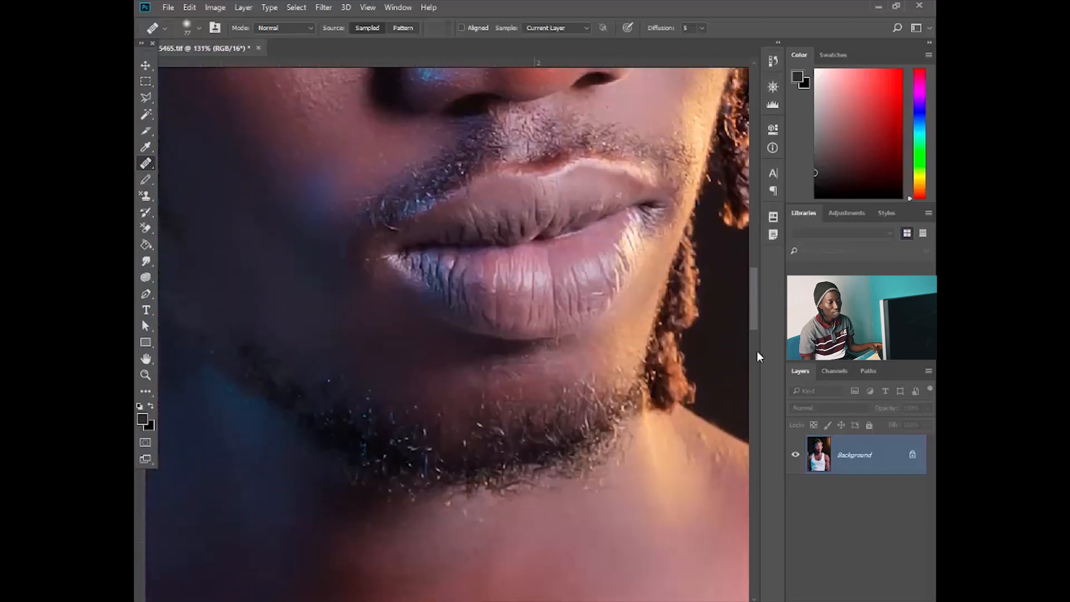
scroll(697, 479, up, 3)
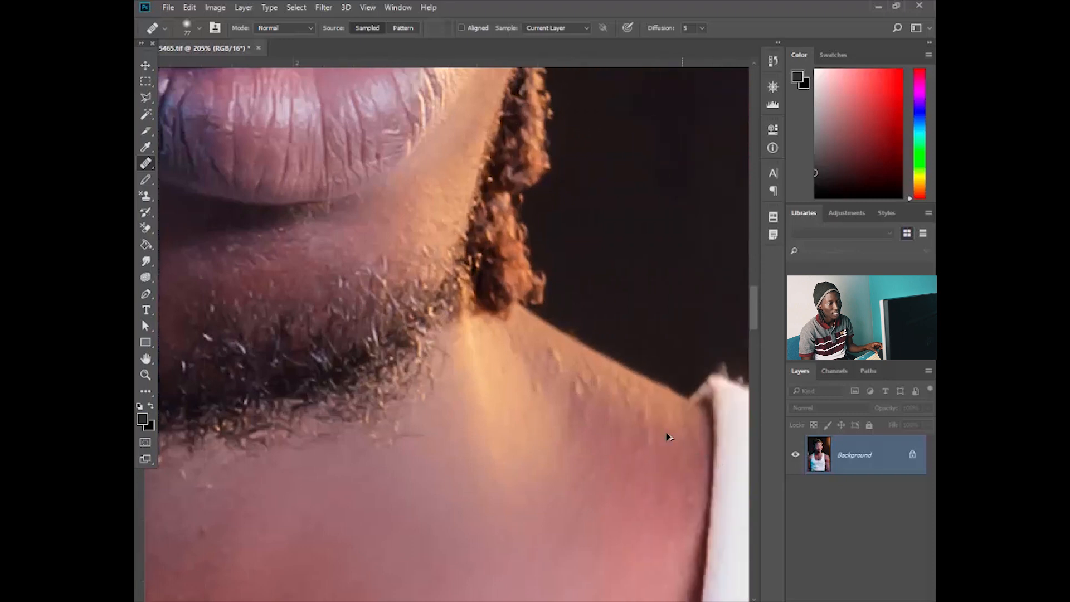
scroll(629, 411, up, 3)
click(533, 370)
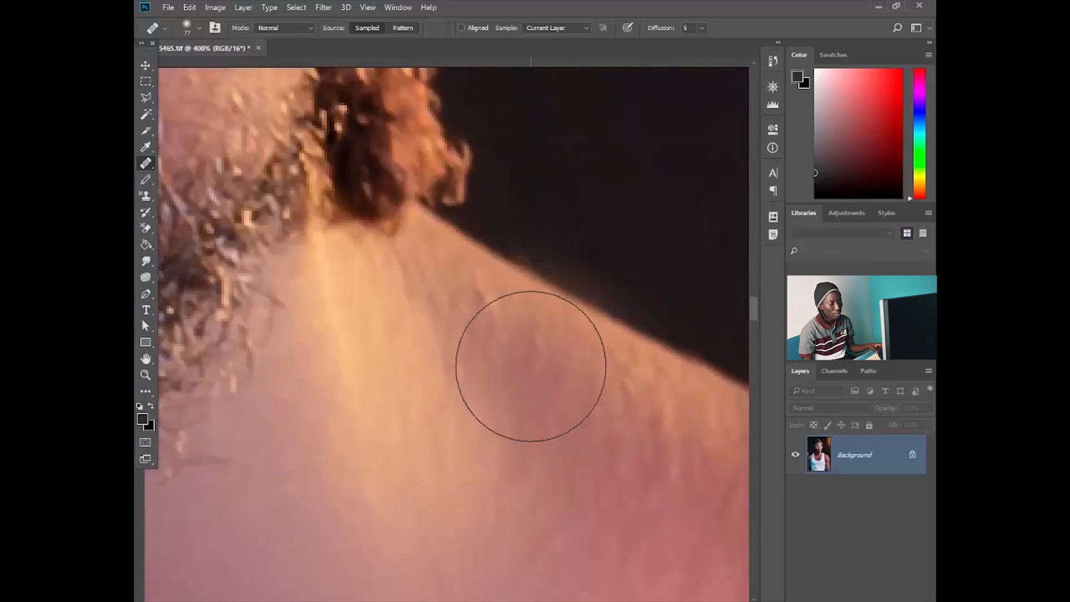
click(537, 379)
scroll(473, 440, down, 10)
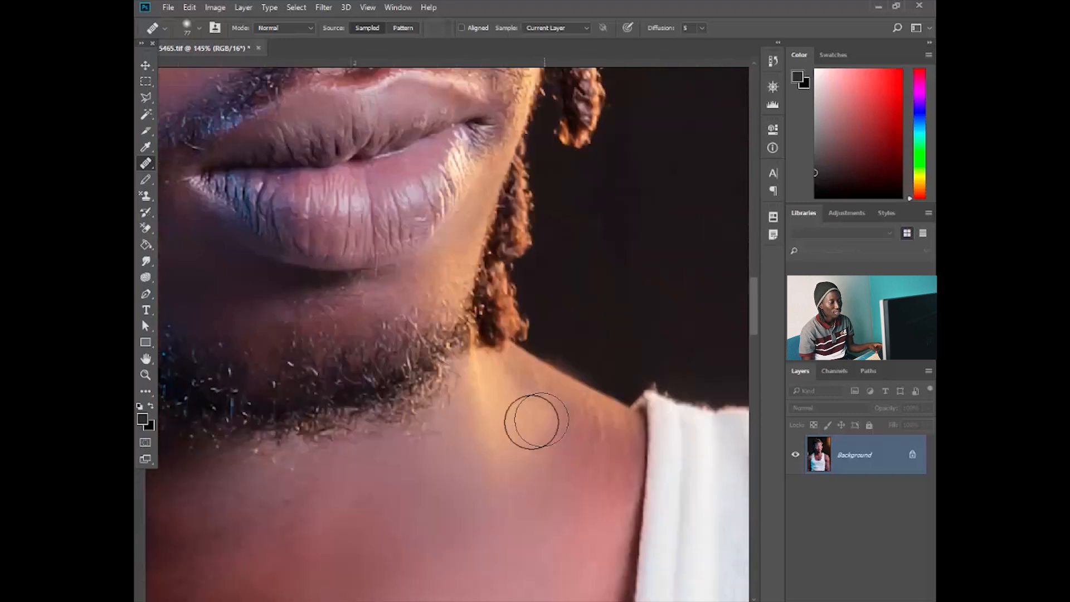
scroll(334, 467, up, 3)
scroll(491, 509, down, 3)
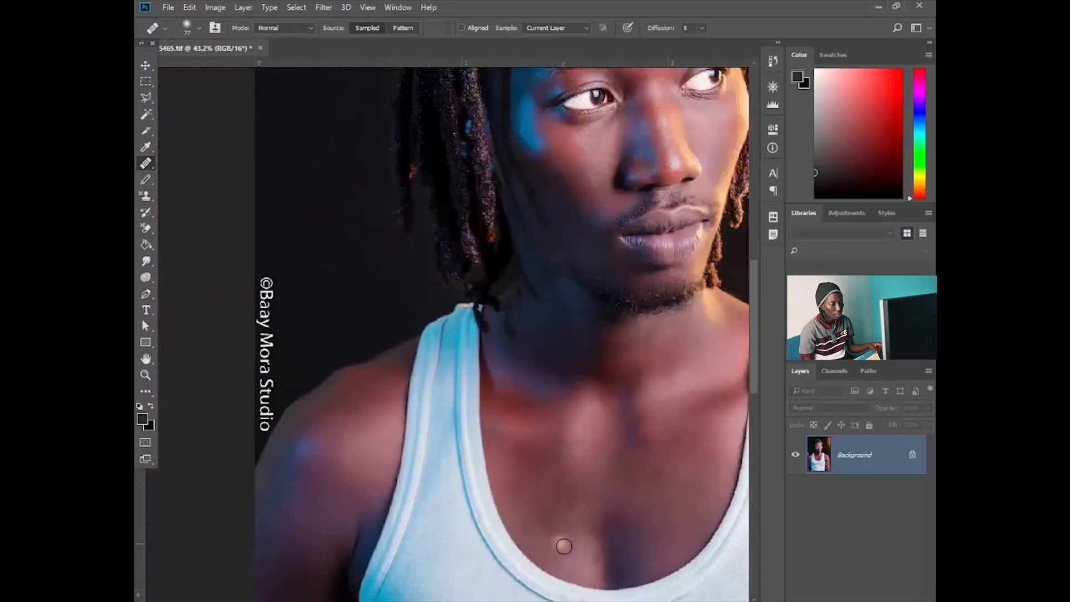
Step: Heal blemishes on the chest beside the tank top's neckline by repeatedly sampling nearby clean skin with the Healing Brush
scroll(557, 549, up, 5)
click(388, 436)
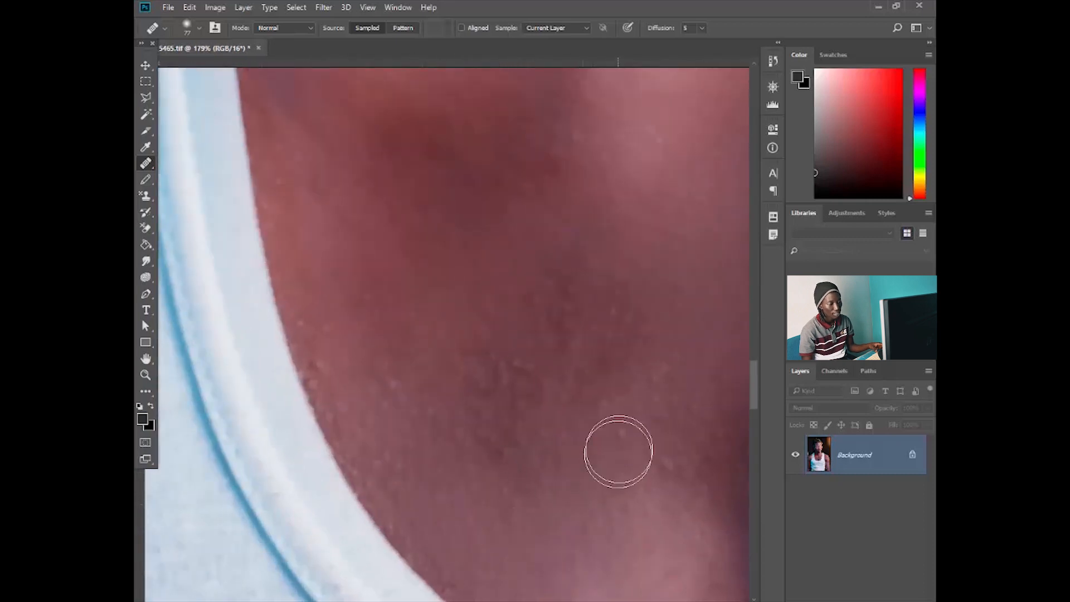
alt+click(514, 494)
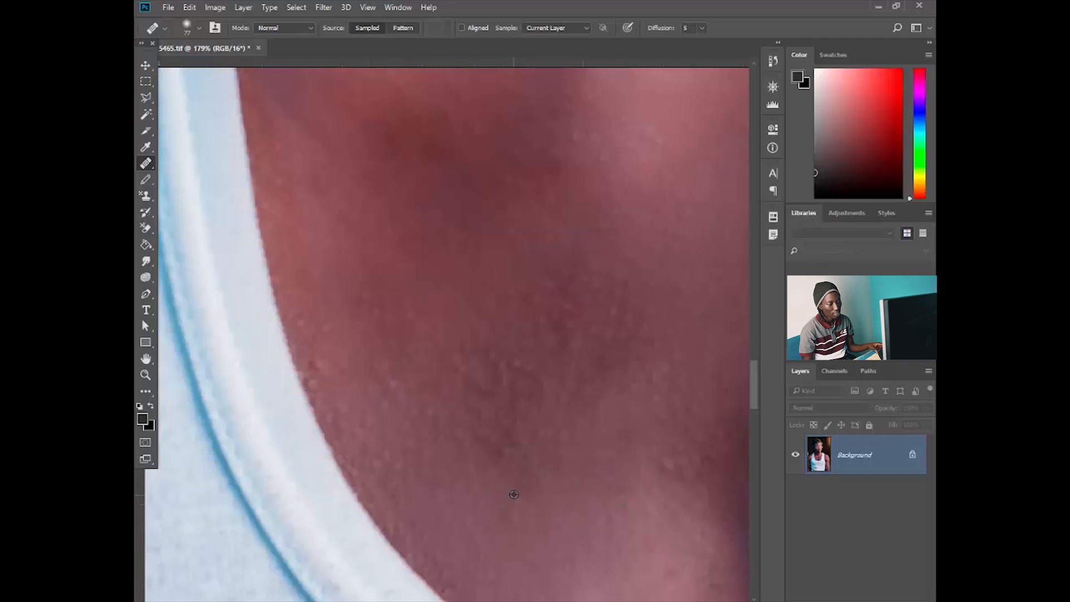
click(315, 500)
alt+click(371, 357)
click(393, 373)
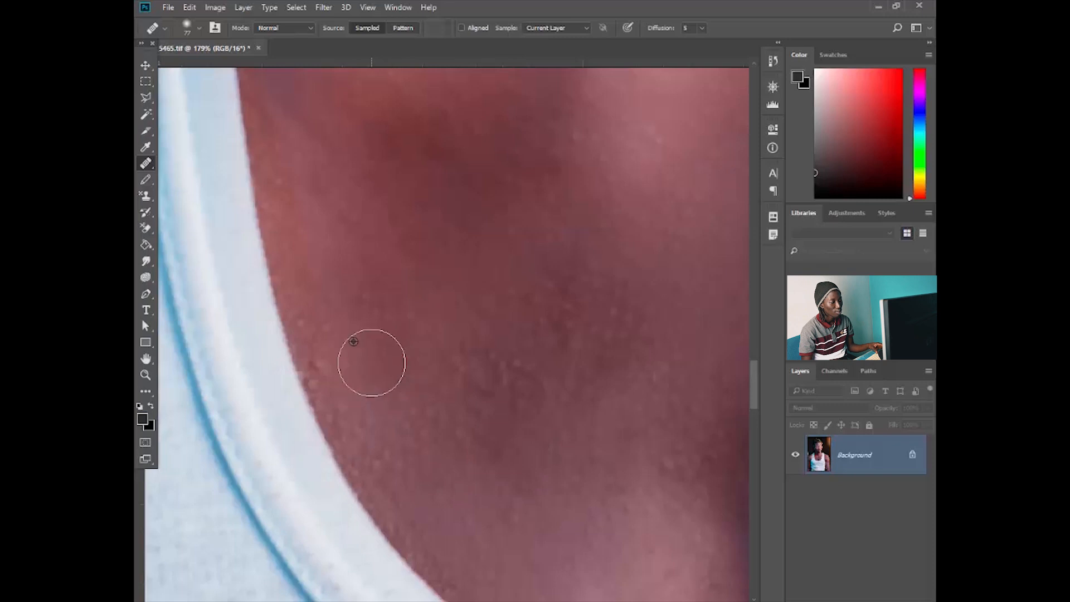
alt+click(325, 342)
click(316, 384)
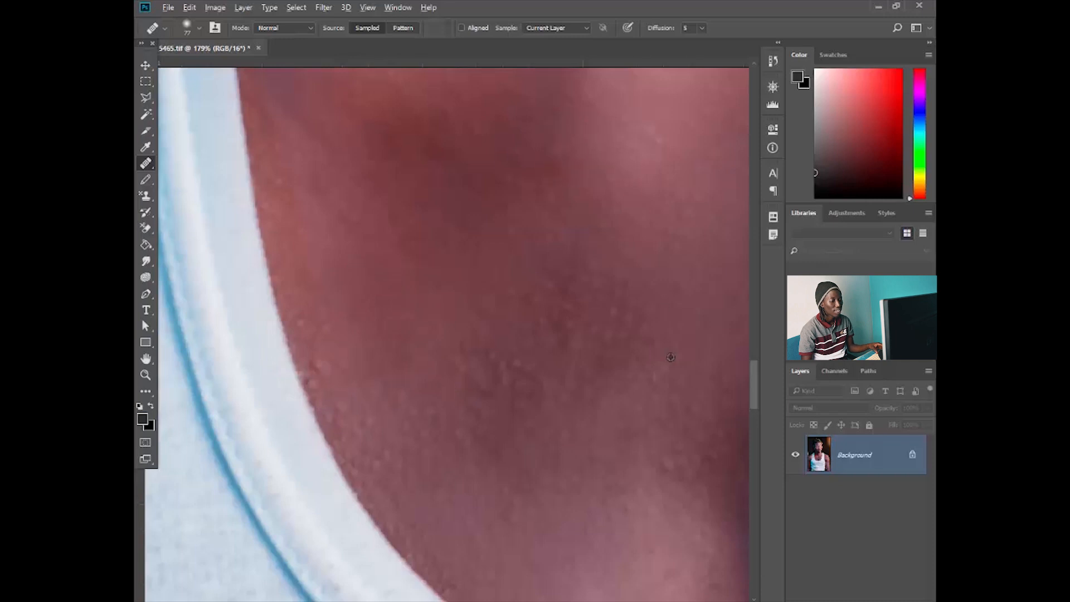
alt+click(672, 520)
scroll(528, 320, down, 8)
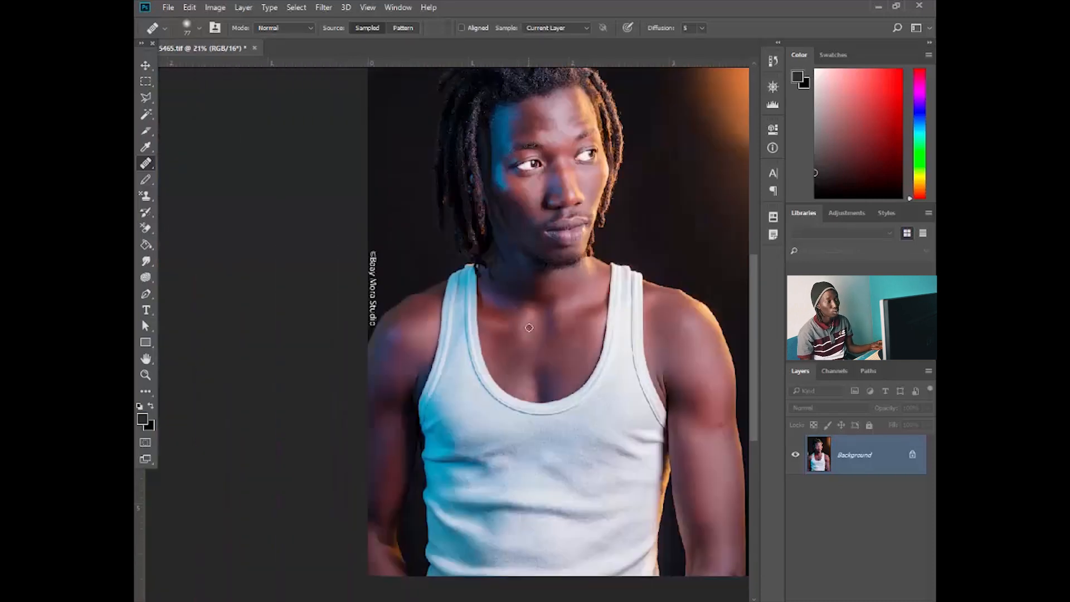
Step: Remove the vertical ©Baay Mora Studio watermark with the Patch tool, using the plain dark background as source, and deselect
scroll(535, 325, up, 4)
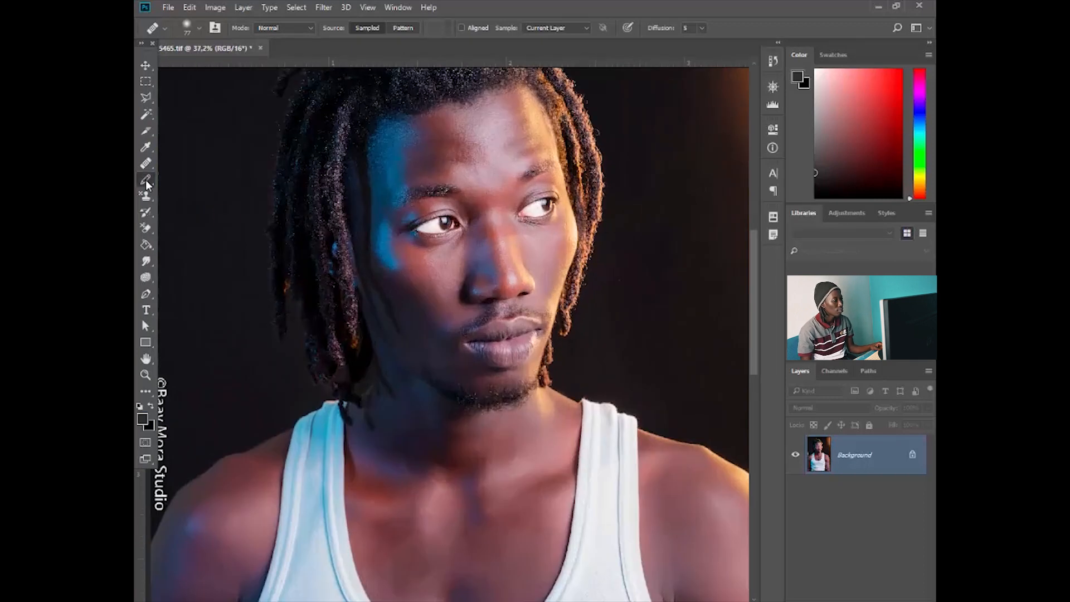
right_click(146, 180)
right_click(146, 163)
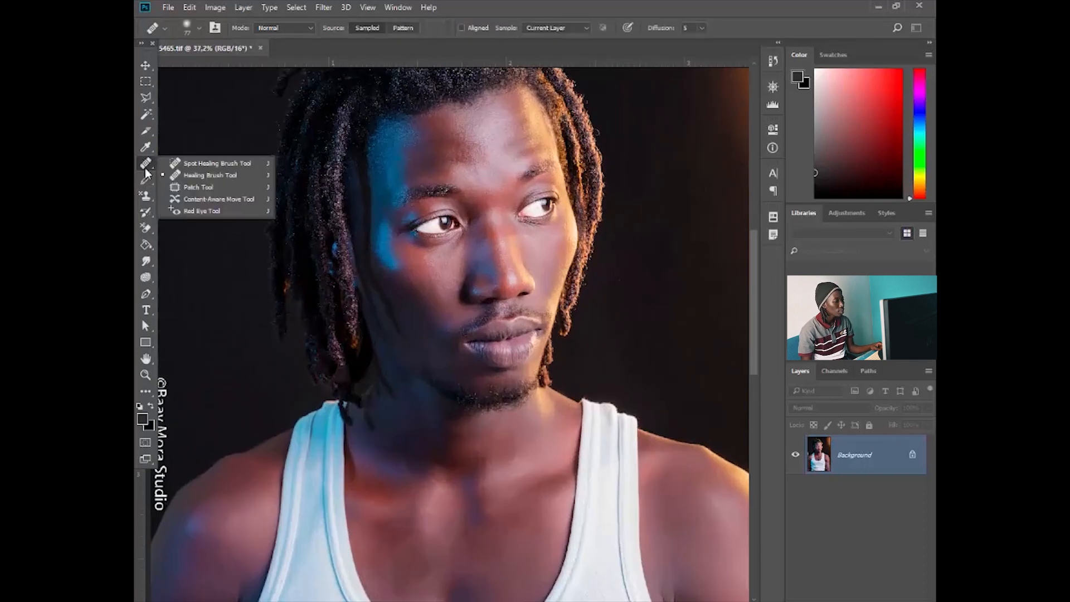
click(207, 188)
scroll(661, 225, down, 4)
scroll(277, 351, up, 8)
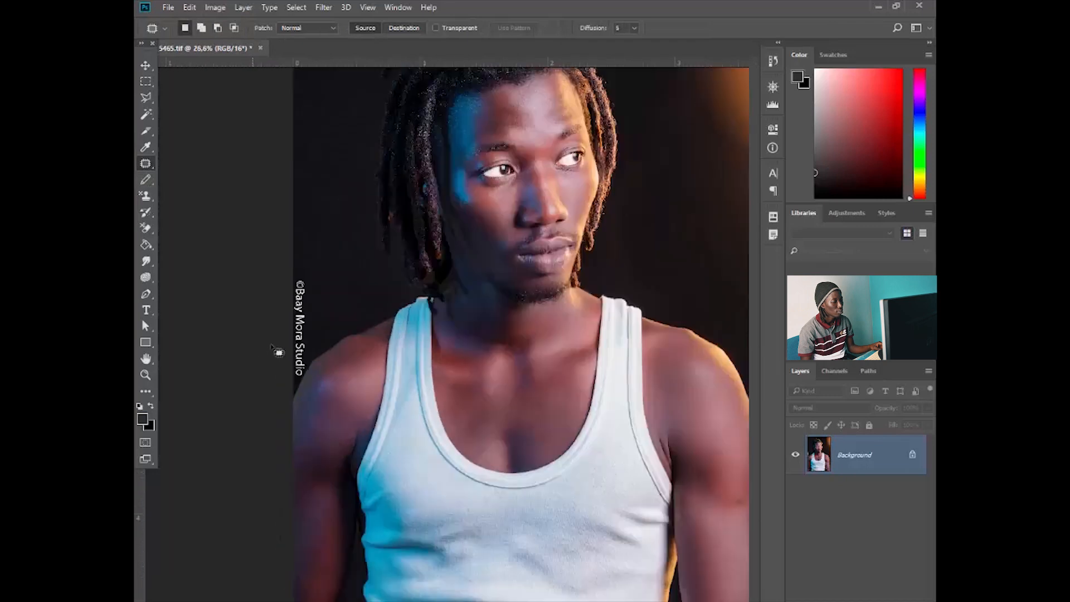
scroll(354, 210, up, 1)
mouse_move(377, 204)
mouse_down()
mouse_move(437, 176)
mouse_move(446, 373)
mouse_move(436, 479)
mouse_up()
drag(386, 553, 379, 544)
scroll(442, 334, down, 3)
drag(418, 346, 496, 229)
key(ctrl+d)
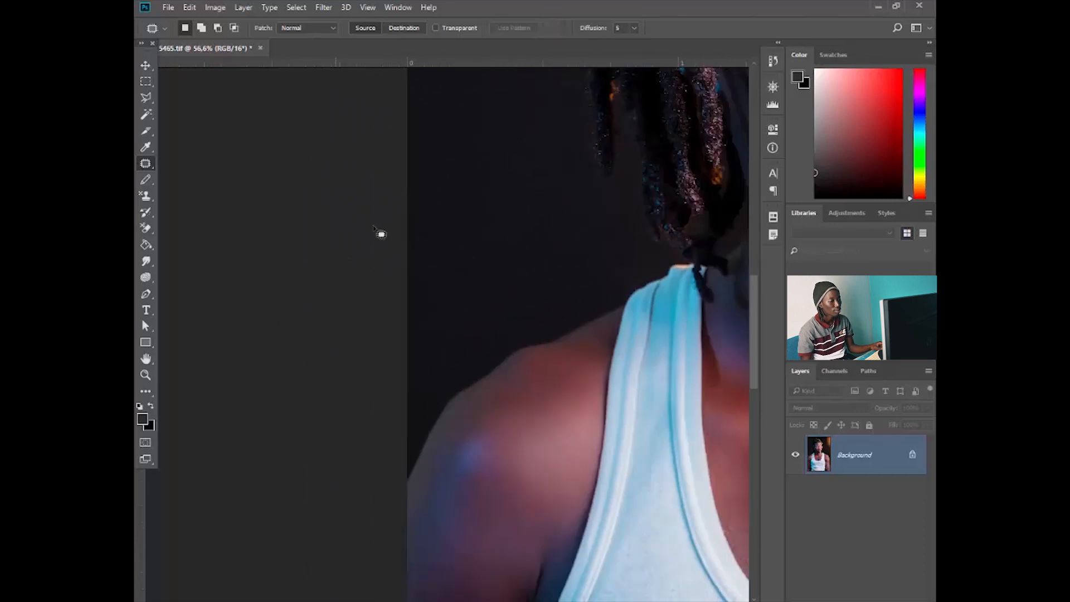
scroll(534, 332, down, 6)
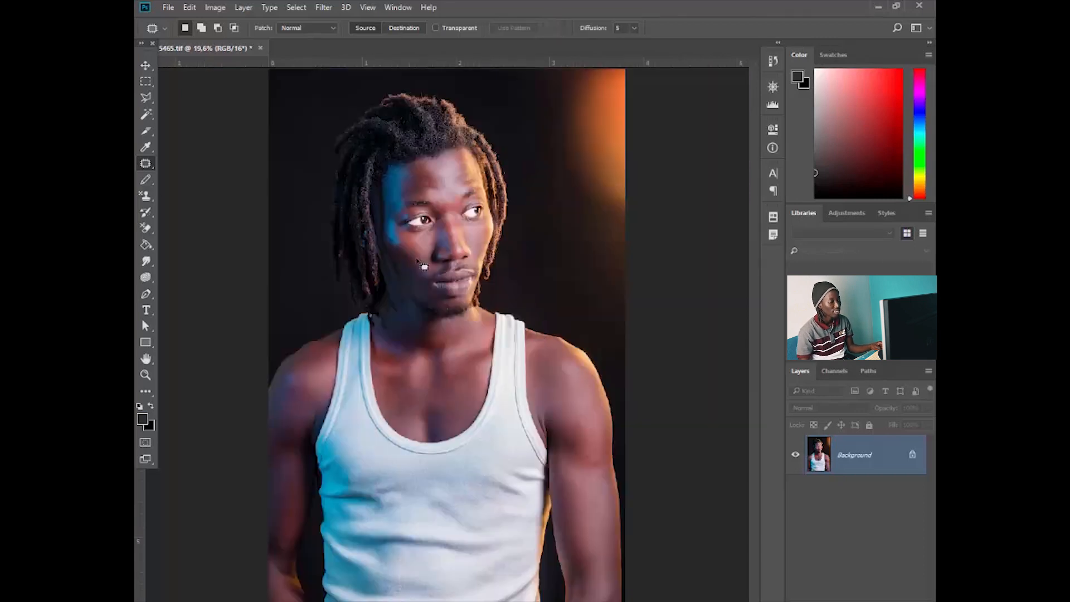
scroll(428, 239, down, 1)
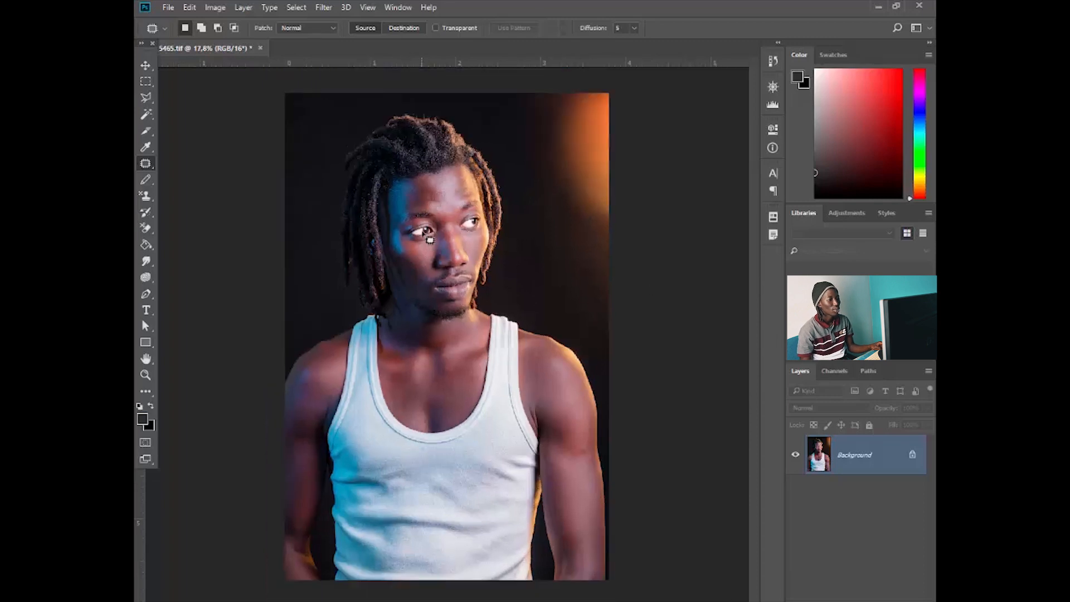
scroll(432, 237, up, 1)
scroll(454, 244, down, 1)
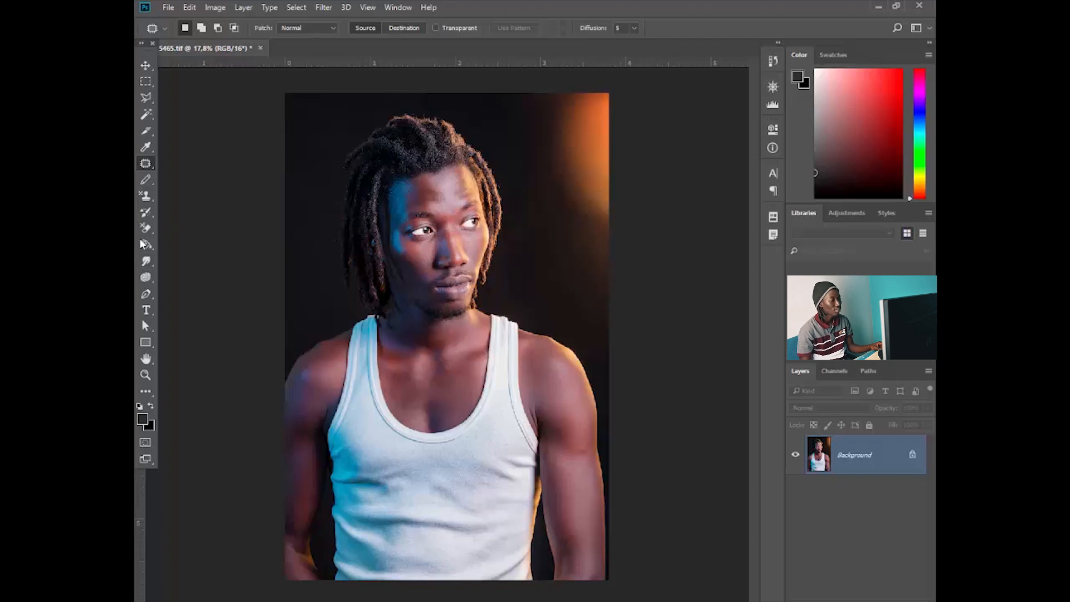
right_click(147, 163)
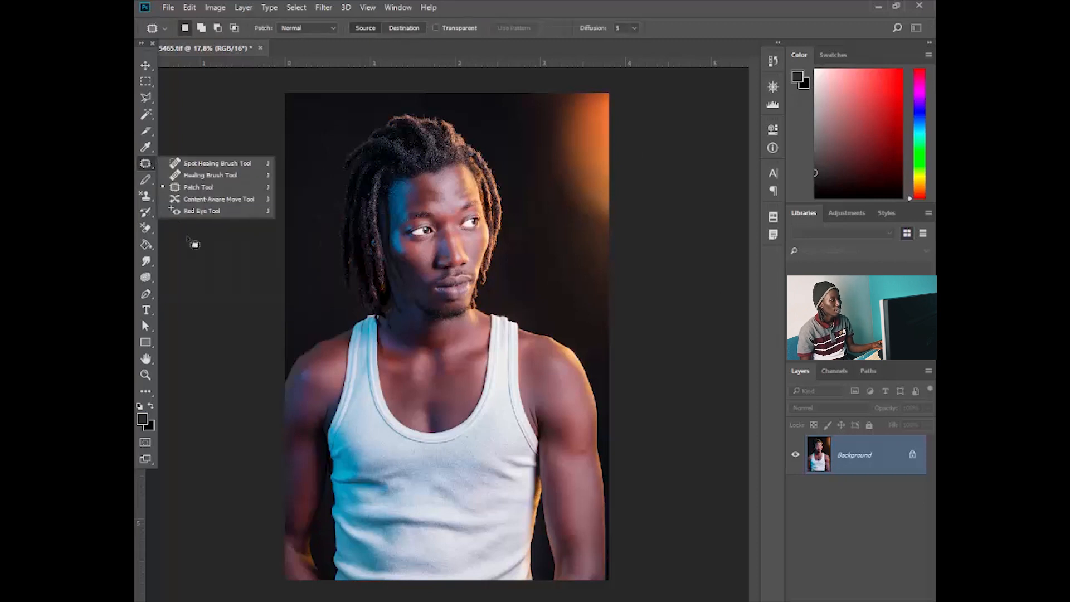
Step: Activate the Brush tool in place of the Pencil tool over the photo
click(146, 180)
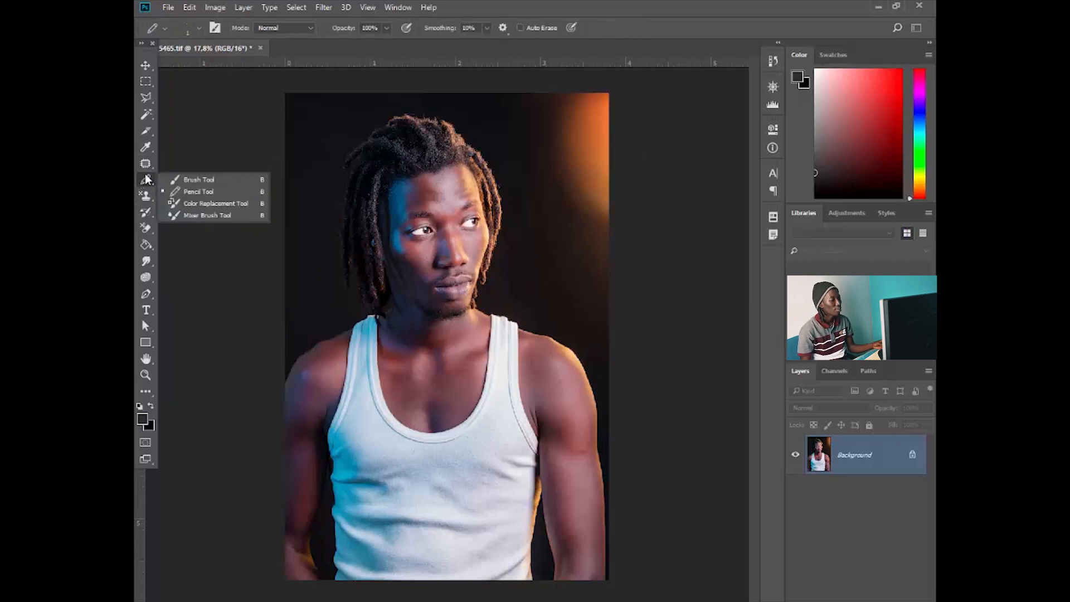
click(198, 180)
scroll(410, 234, up, 1)
scroll(409, 234, up, 4)
key(ctrl+n)
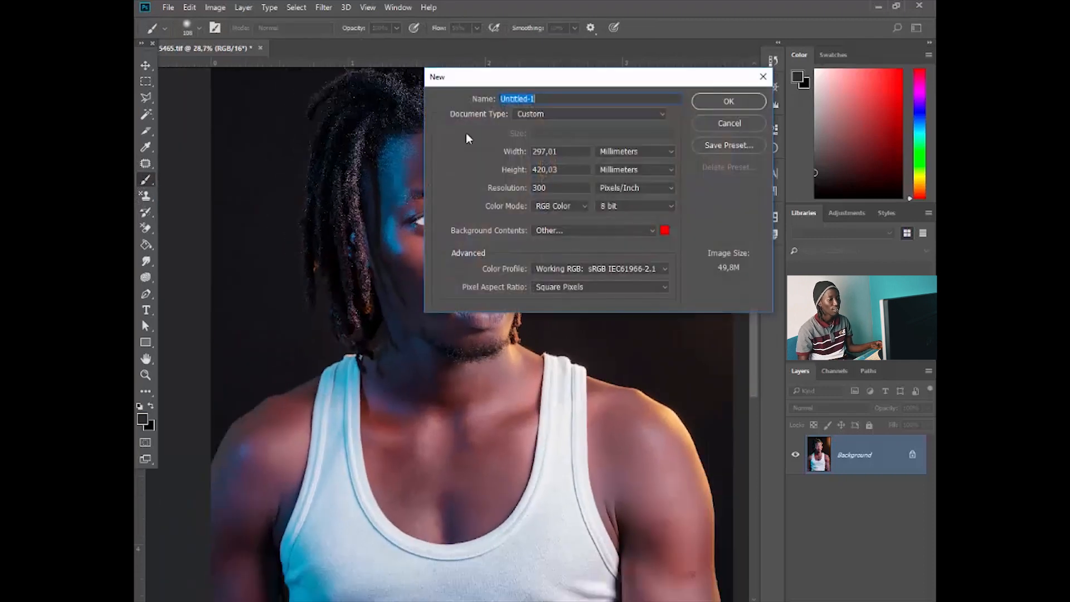
click(729, 123)
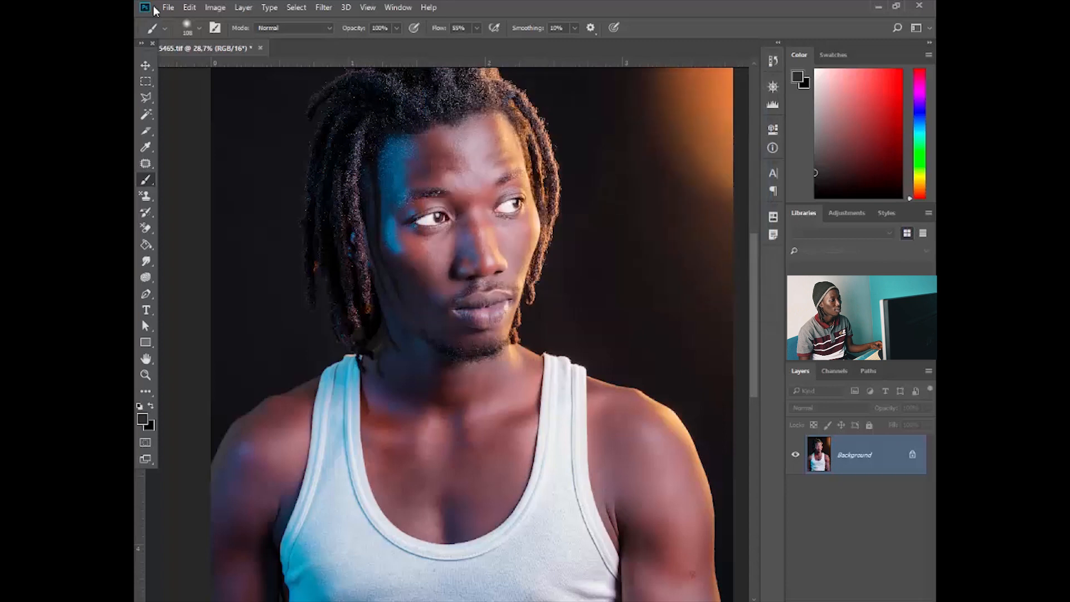
click(167, 7)
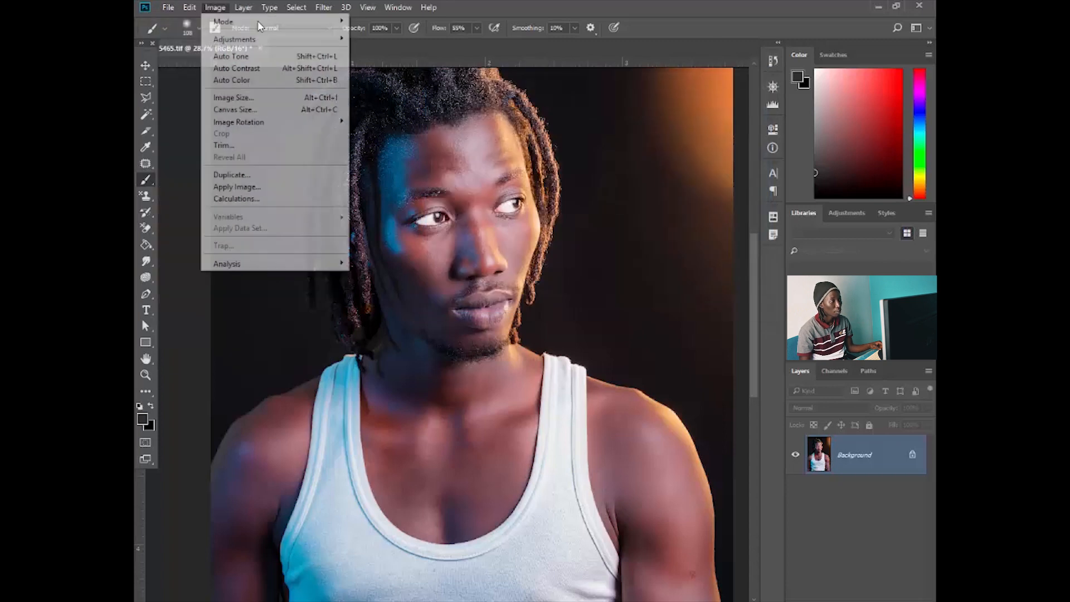
click(180, 21)
click(175, 8)
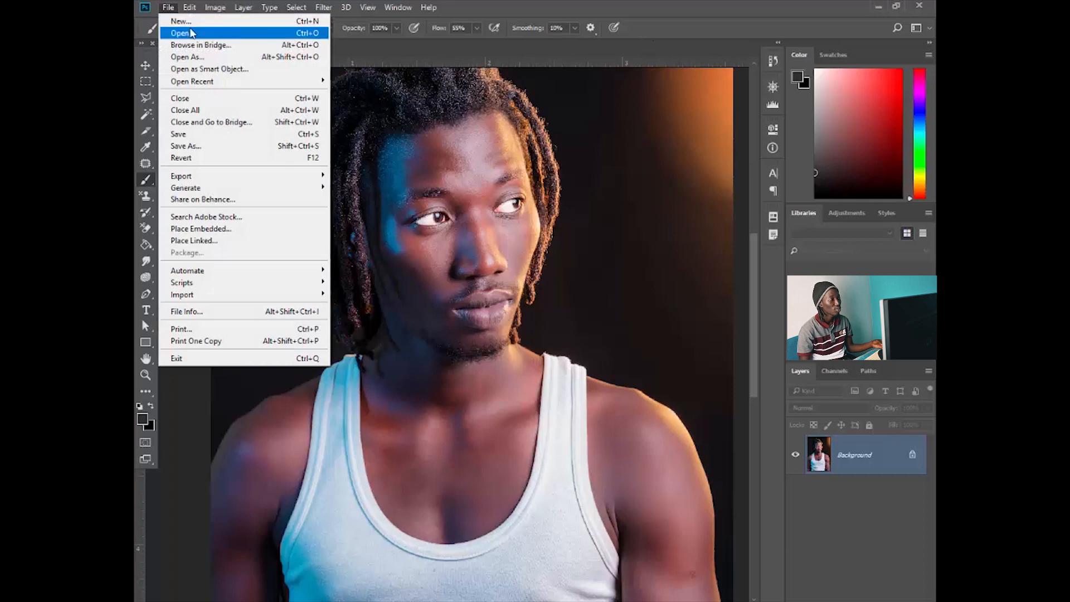
click(757, 23)
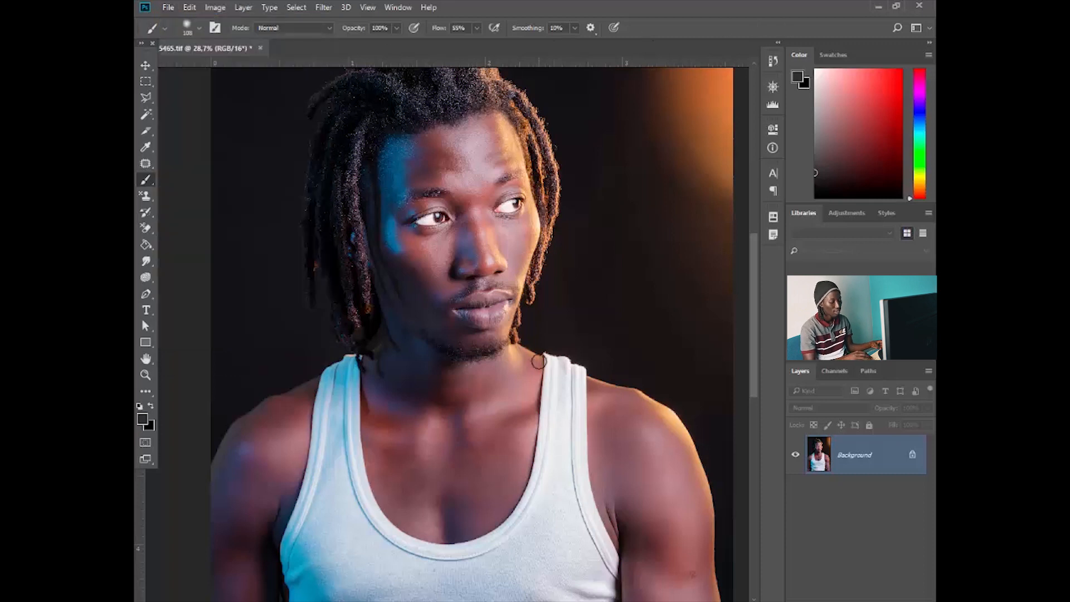
Step: Create a new 297,01 × 420,03 mm RGB document at 300 pixels/inch with white background contents
key(ctrl+n)
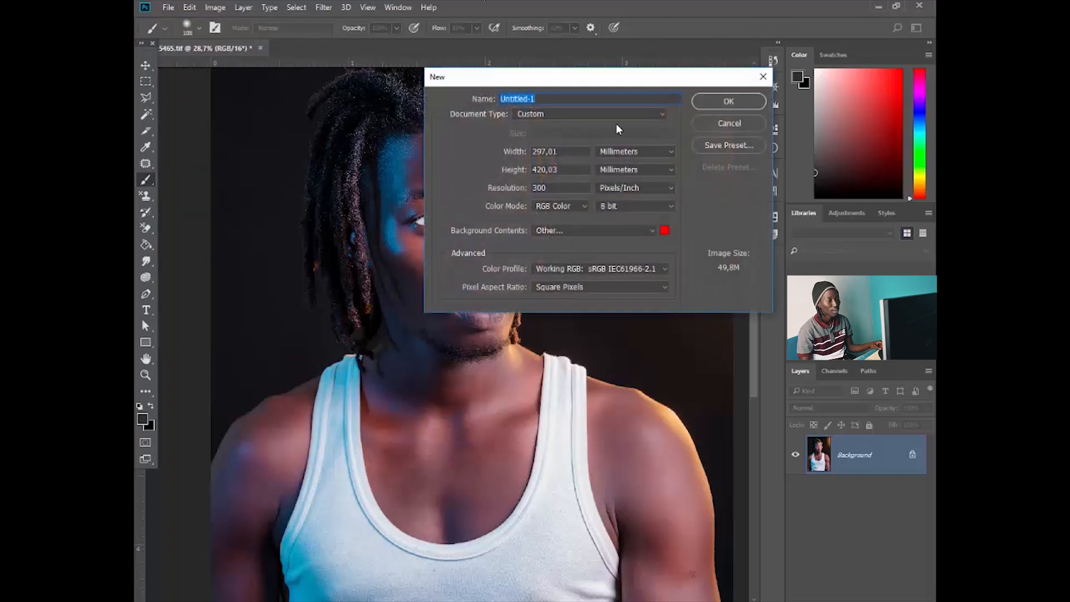
drag(640, 76, 571, 104)
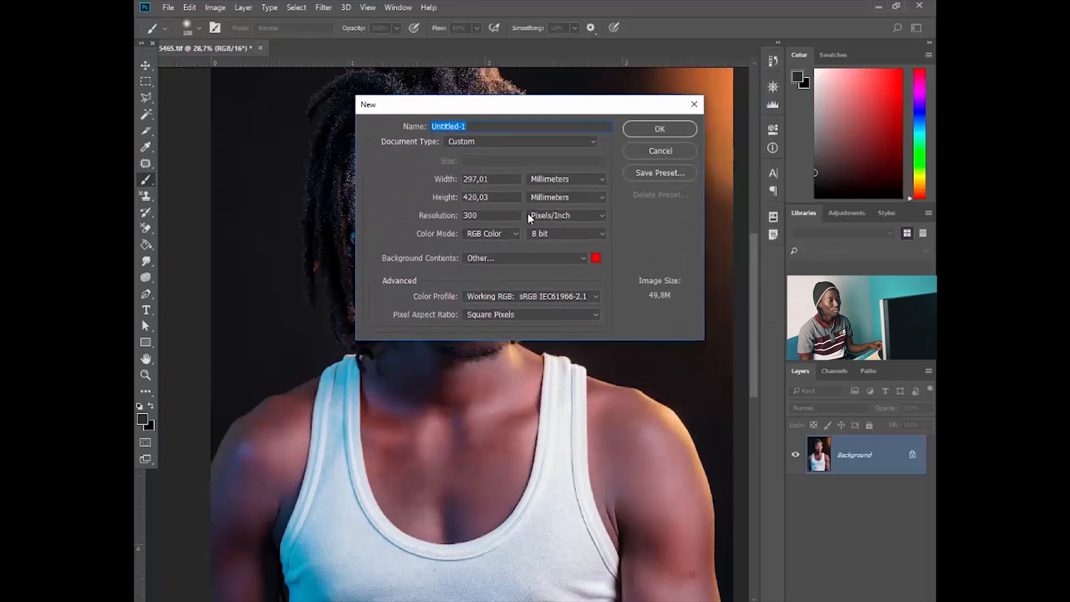
click(582, 258)
click(485, 269)
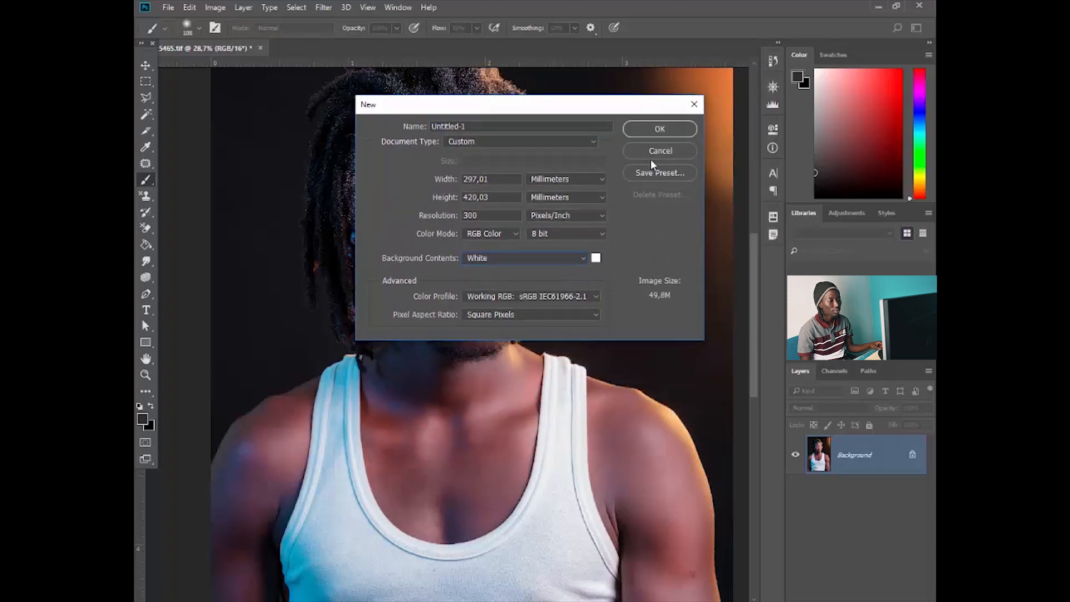
click(660, 129)
Step: Try a few brush strokes on the blank white page and undo them
click(385, 198)
drag(358, 247, 355, 251)
key(ctrl+z)
Step: Reset the colours to default black and white, and set the foreground colour to a saturated orange
key(d)
click(149, 425)
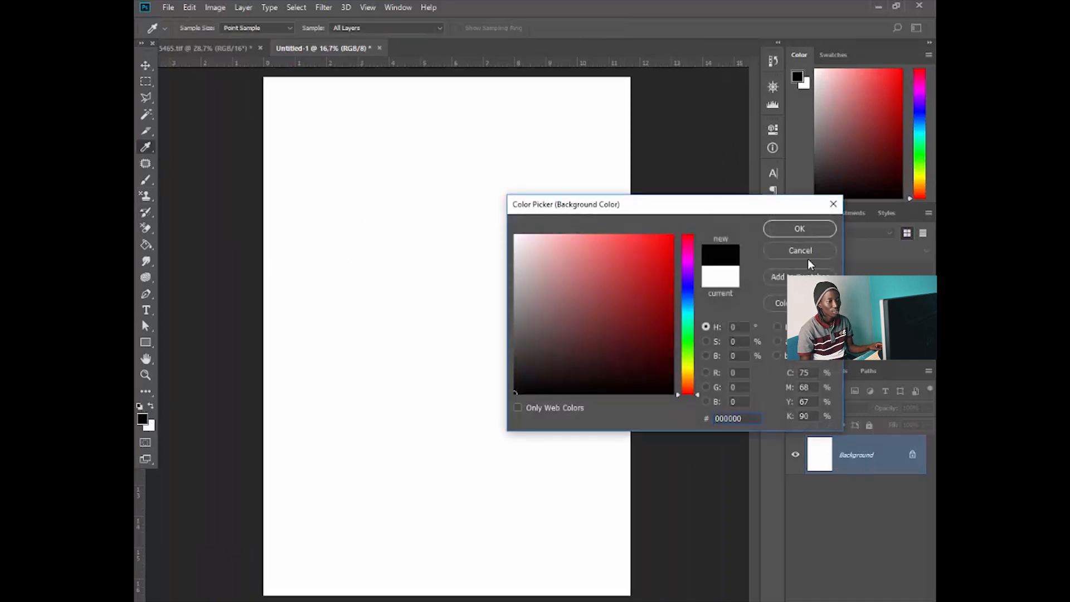
click(808, 254)
click(886, 121)
mouse_move(915, 132)
mouse_down()
mouse_move(917, 190)
mouse_move(908, 68)
mouse_up()
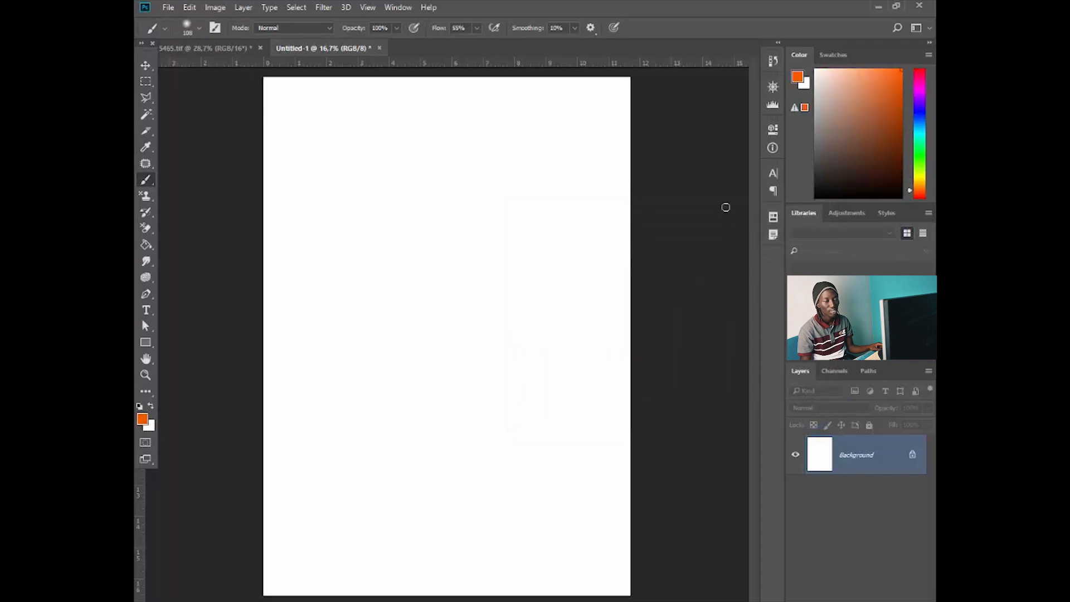
Step: Set the brush size to 187 px, try a vertical orange stroke on the page, and undo it
right_click(511, 244)
drag(616, 273, 632, 276)
mouse_move(438, 162)
mouse_down()
mouse_move(503, 214)
mouse_move(497, 235)
mouse_move(442, 263)
mouse_up()
key(ctrl+z)
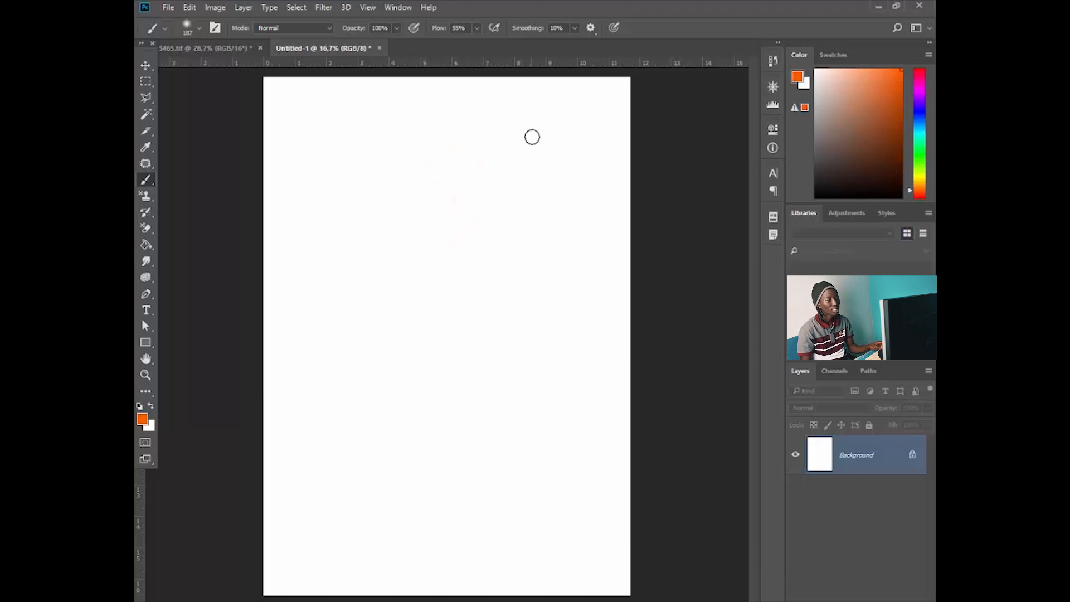
Step: Paint the letters B and M in orange on the upper part of the page, and undo all the strokes
mouse_move(372, 210)
mouse_down()
mouse_move(405, 177)
mouse_move(411, 143)
mouse_move(435, 333)
mouse_up()
mouse_move(291, 153)
mouse_down()
mouse_move(303, 291)
mouse_move(327, 184)
mouse_move(306, 254)
mouse_up()
mouse_move(479, 151)
mouse_down()
mouse_move(433, 214)
mouse_move(417, 307)
mouse_move(172, 239)
mouse_up()
key(ctrl+z)
key(ctrl+z)
key(ctrl+z)
key(ctrl+z)
key(ctrl+z)
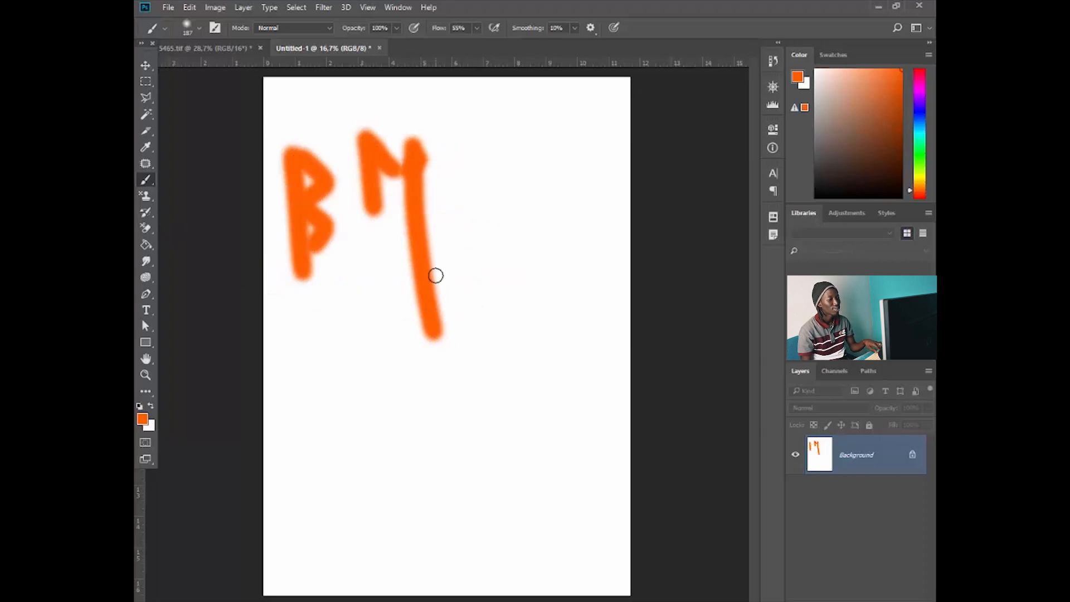
key(ctrl+z)
key(ctrl+z)
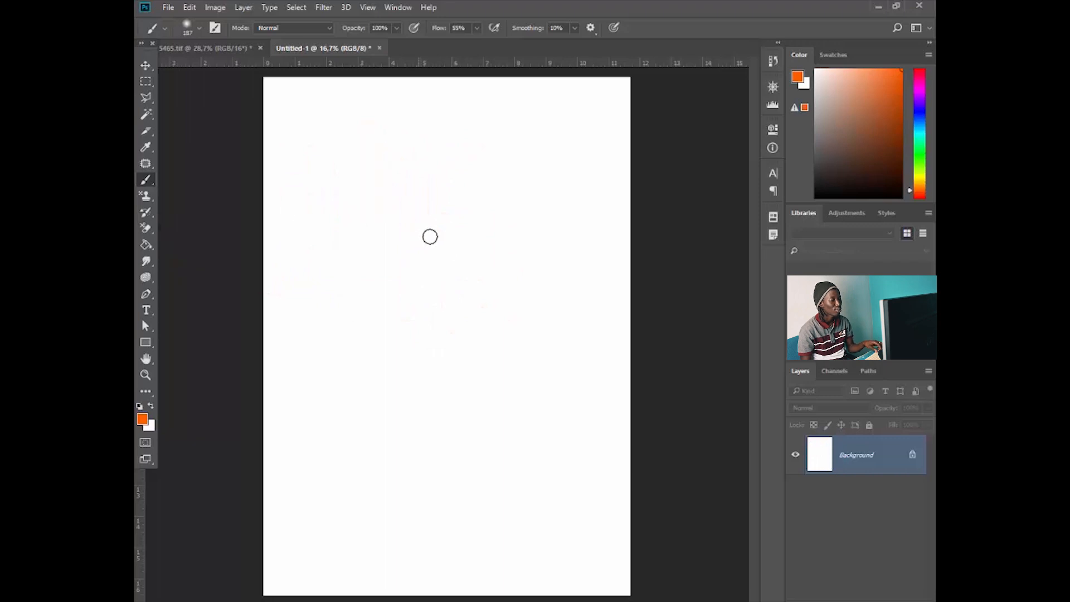
Step: Try a few thin freehand lines on the blank page with the Pencil tool, and undo them
right_click(146, 179)
click(195, 199)
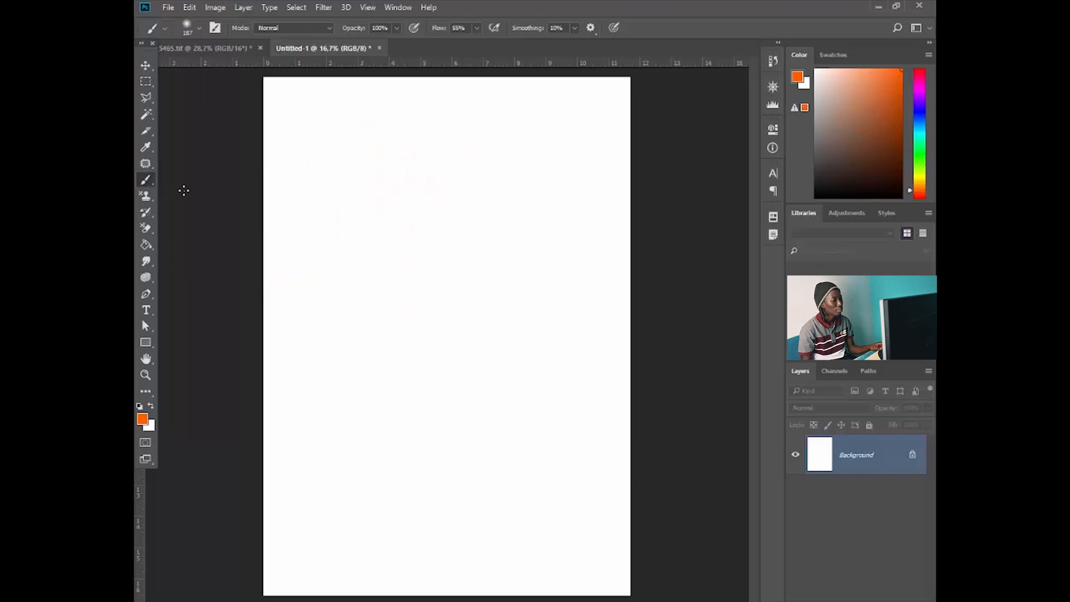
scroll(486, 148, up, 2)
scroll(486, 148, up, 1)
mouse_move(452, 163)
mouse_down()
mouse_move(490, 208)
mouse_move(489, 243)
mouse_up()
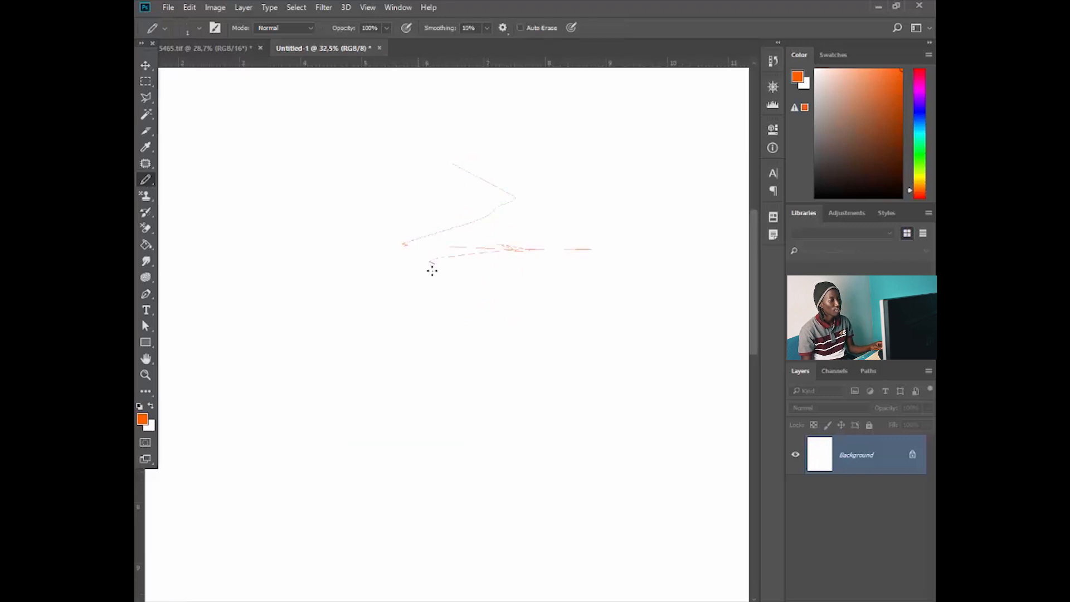
key(ctrl+alt+z)
scroll(318, 203, down, 1)
Step: Switch to the 5465.tif portrait and look at the Clone Stamp and Pattern Stamp tools
right_click(146, 197)
click(216, 198)
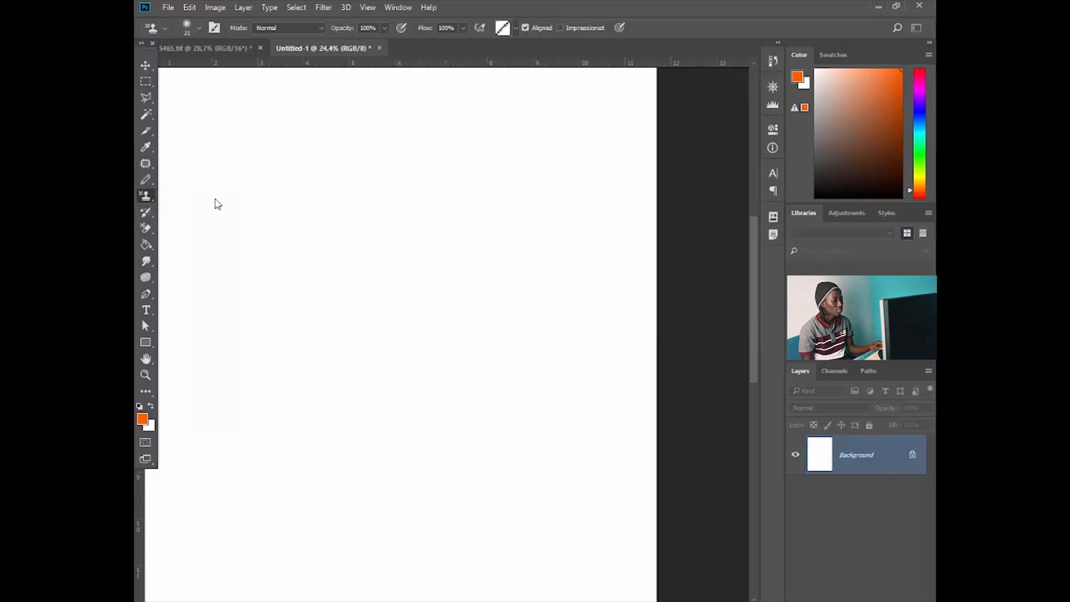
click(212, 48)
right_click(146, 196)
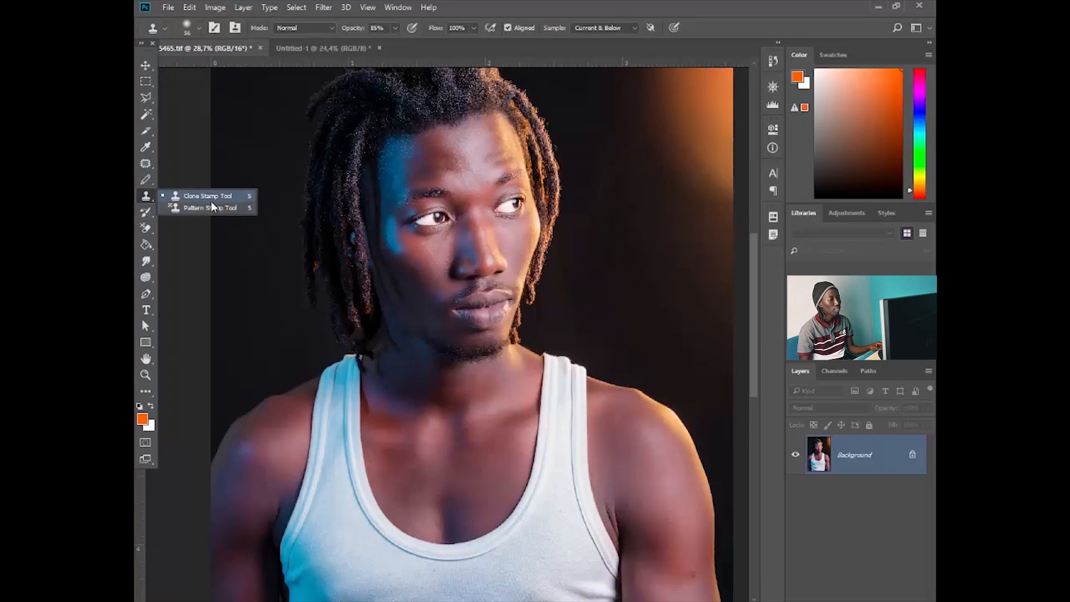
click(290, 45)
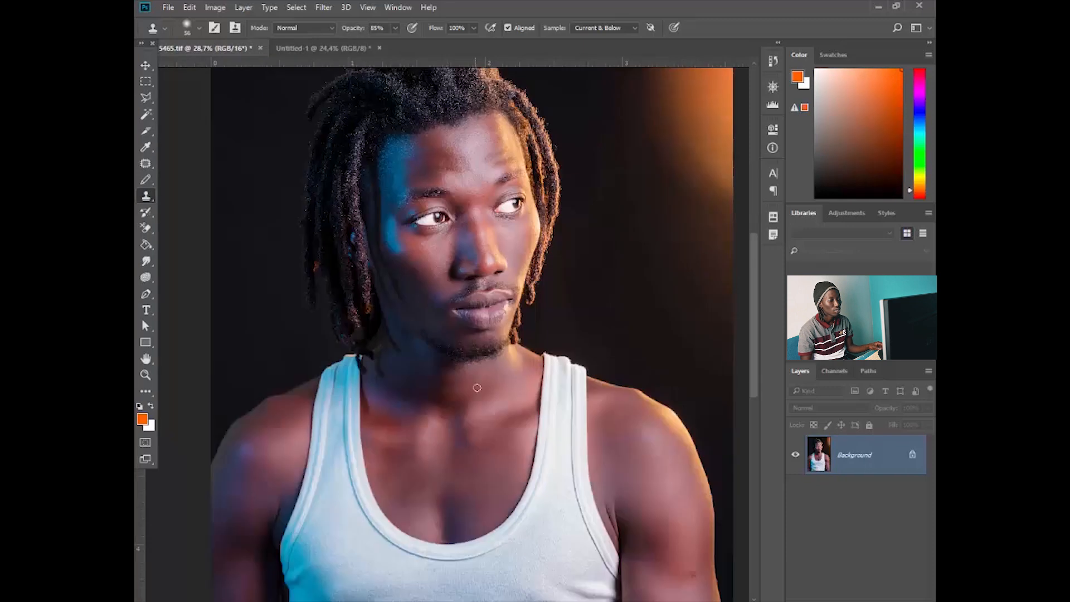
Step: Activate the Healing Brush tool for the close-up of the portrait's chest
scroll(377, 387, up, 3)
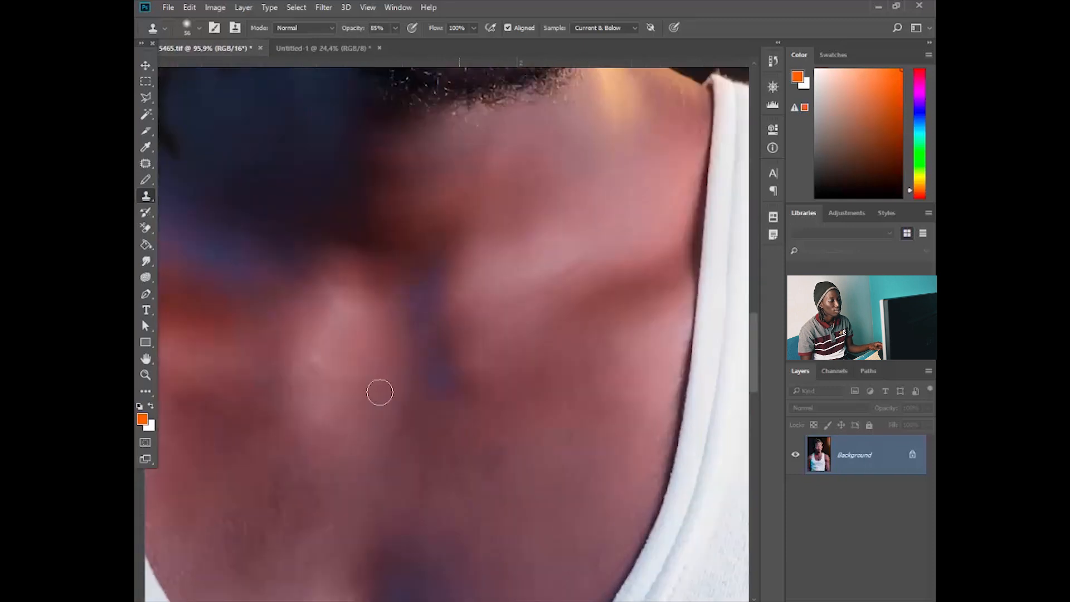
click(146, 163)
right_click(147, 164)
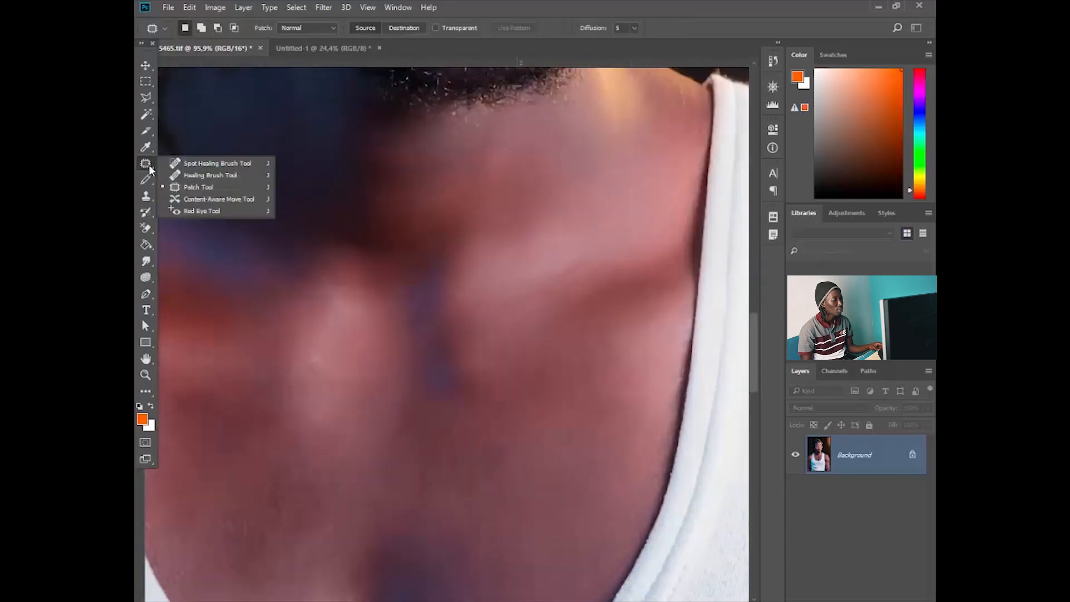
click(206, 175)
scroll(545, 249, down, 3)
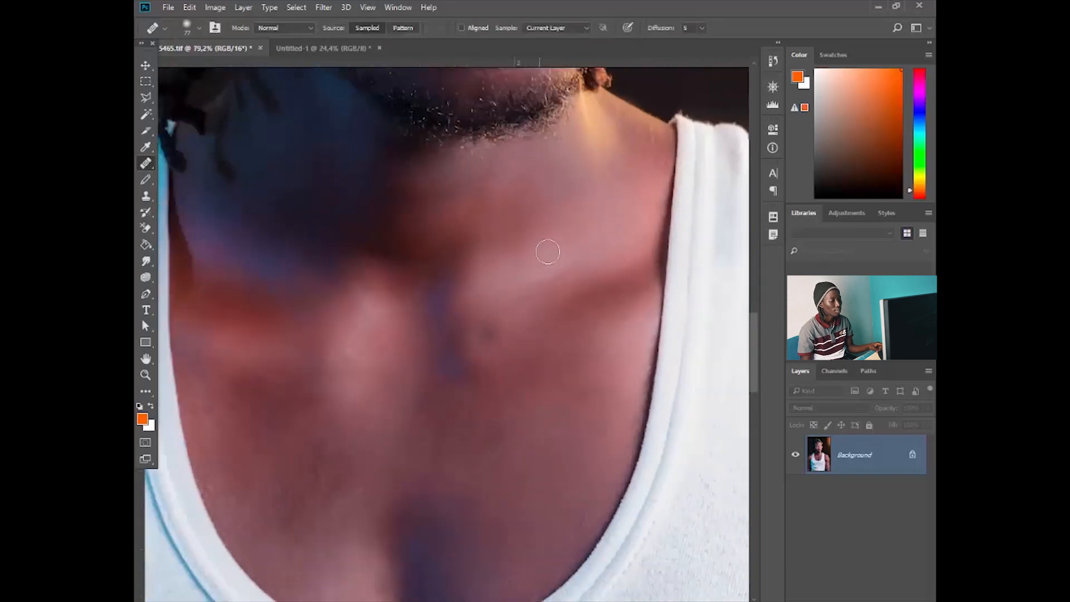
Step: Activate the Clone Stamp tool and enlarge its brush to 86 px for the chest skin
click(146, 196)
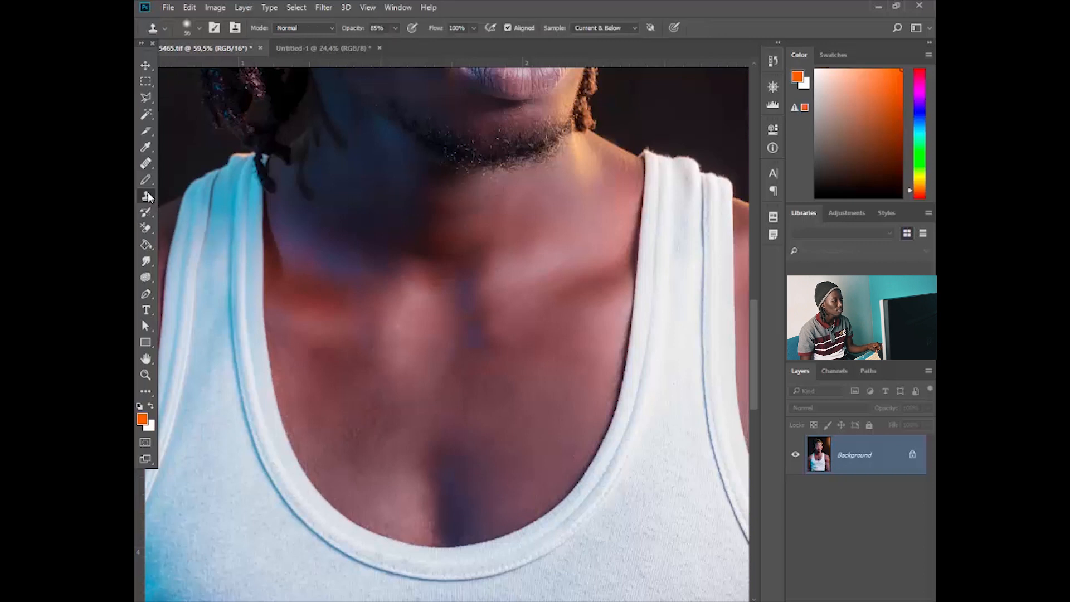
scroll(310, 470, up, 4)
right_click(594, 378)
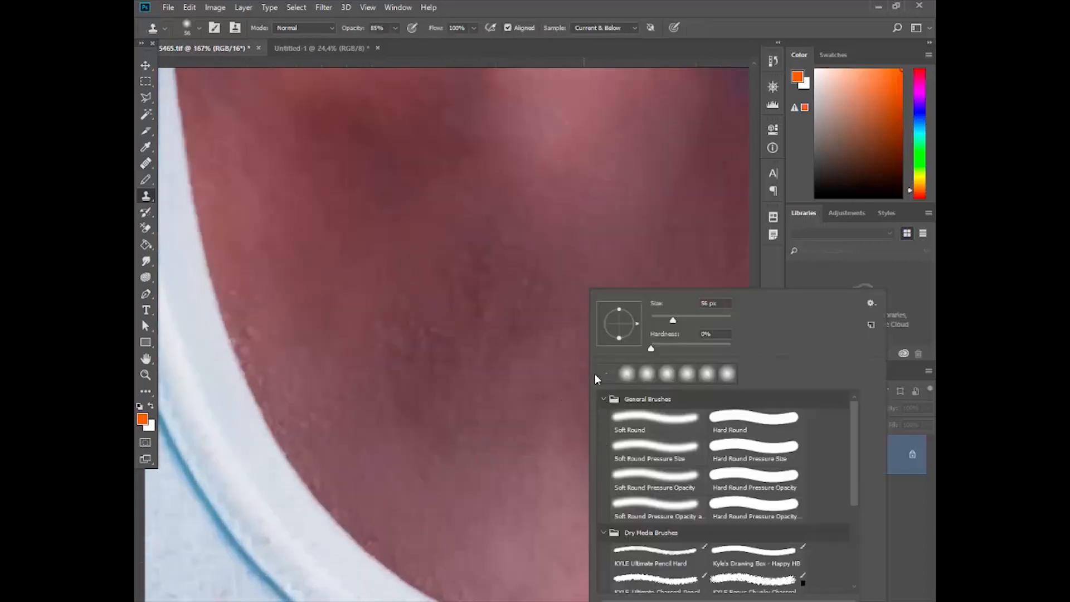
drag(679, 322, 691, 322)
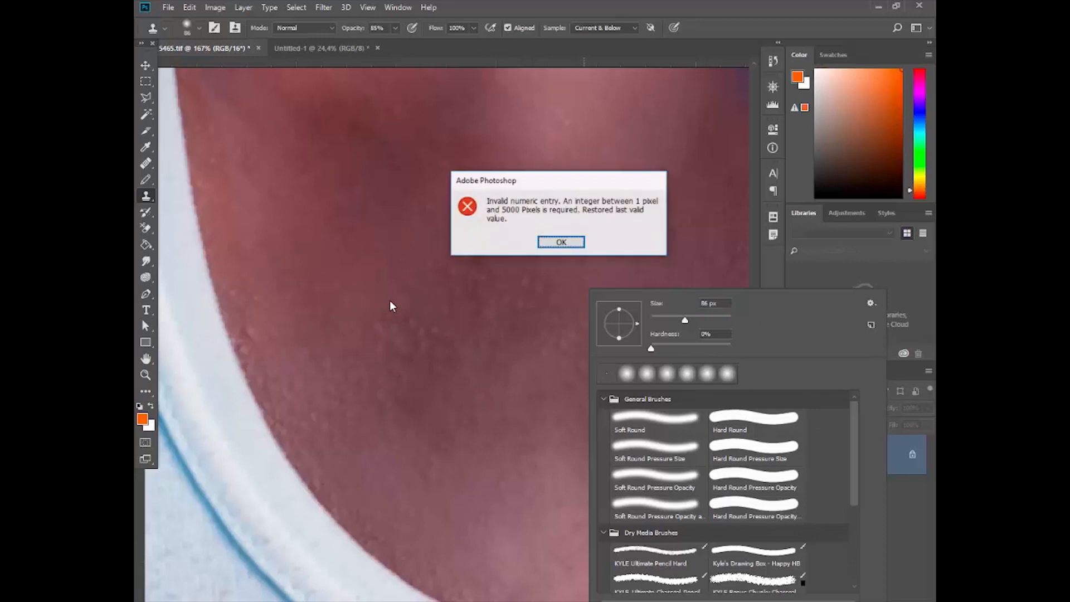
click(559, 242)
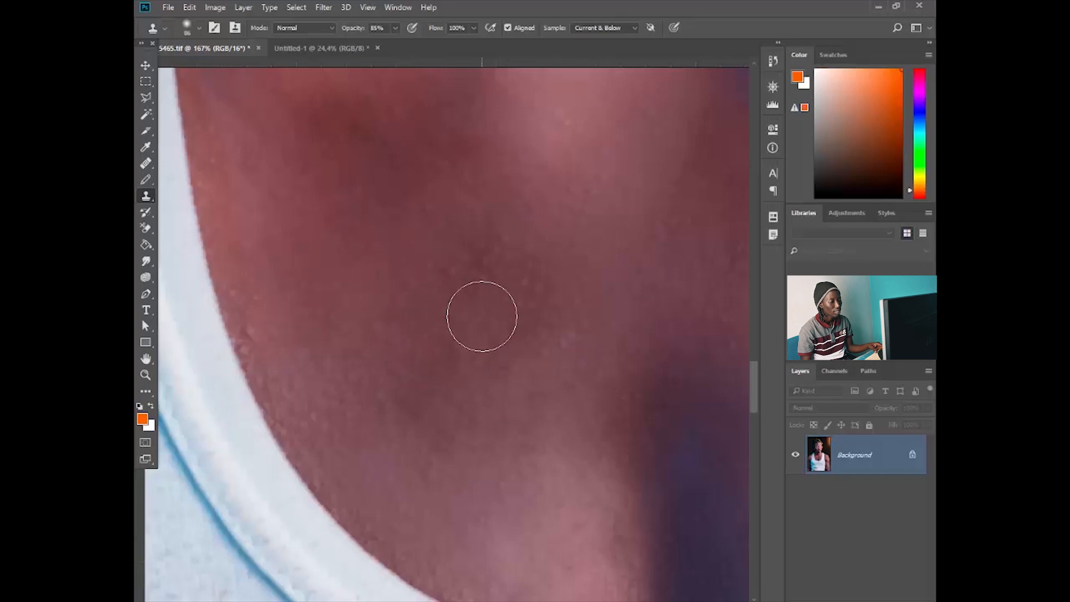
scroll(396, 290, down, 7)
scroll(635, 284, up, 7)
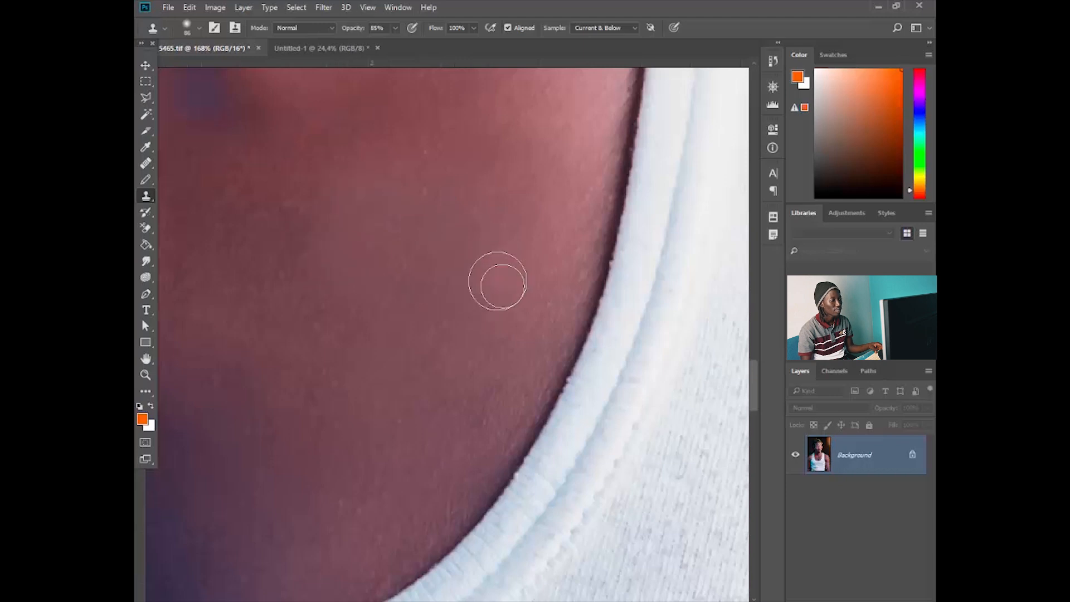
scroll(499, 281, down, 8)
scroll(397, 212, down, 1)
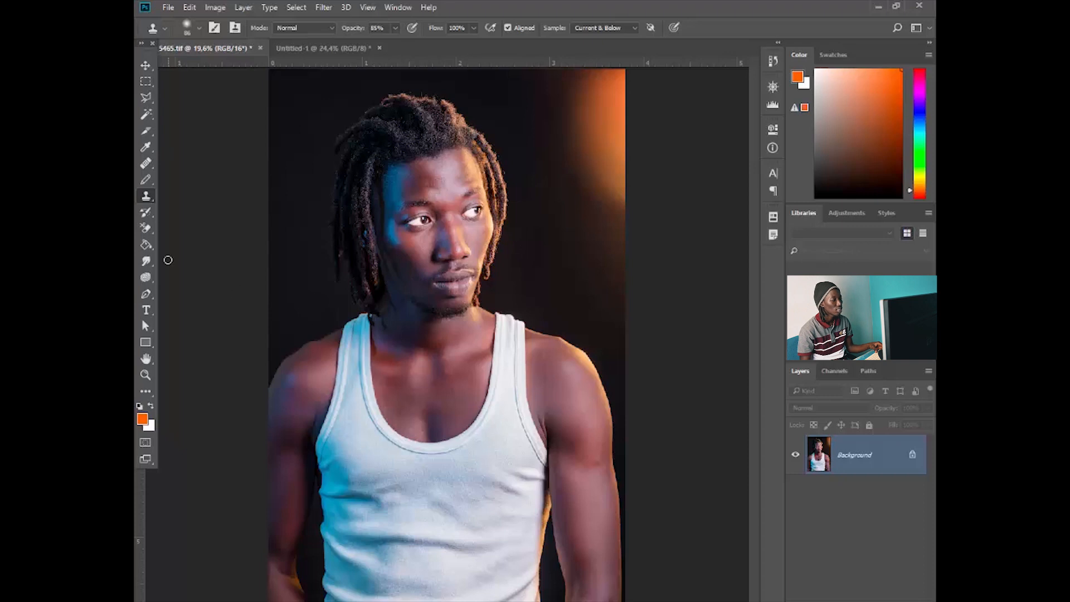
Step: Look through the stamp and history brush variants and activate the standard Eraser tool
right_click(144, 200)
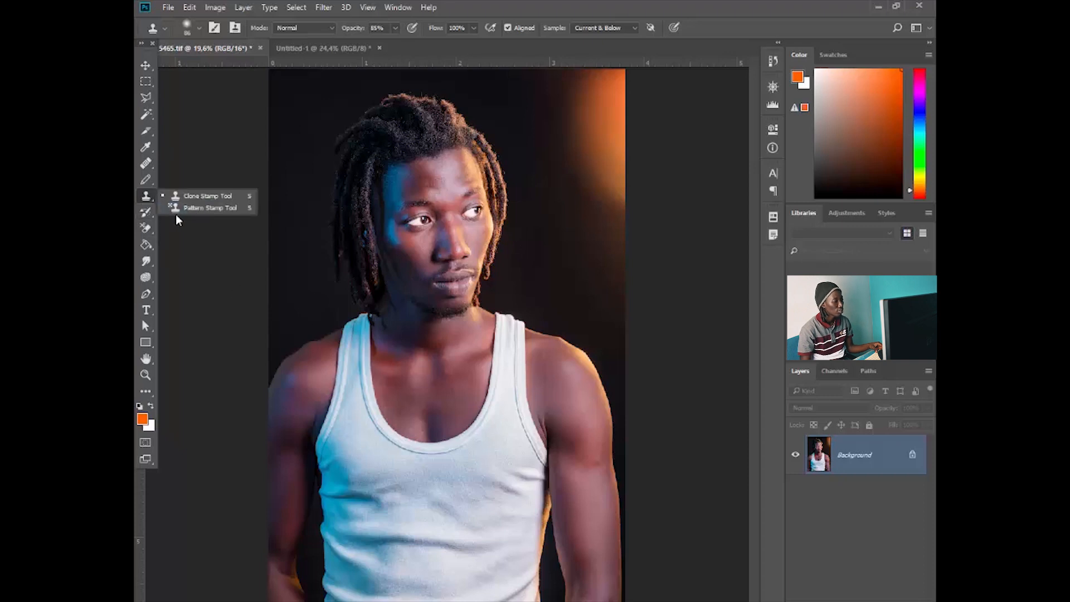
right_click(139, 214)
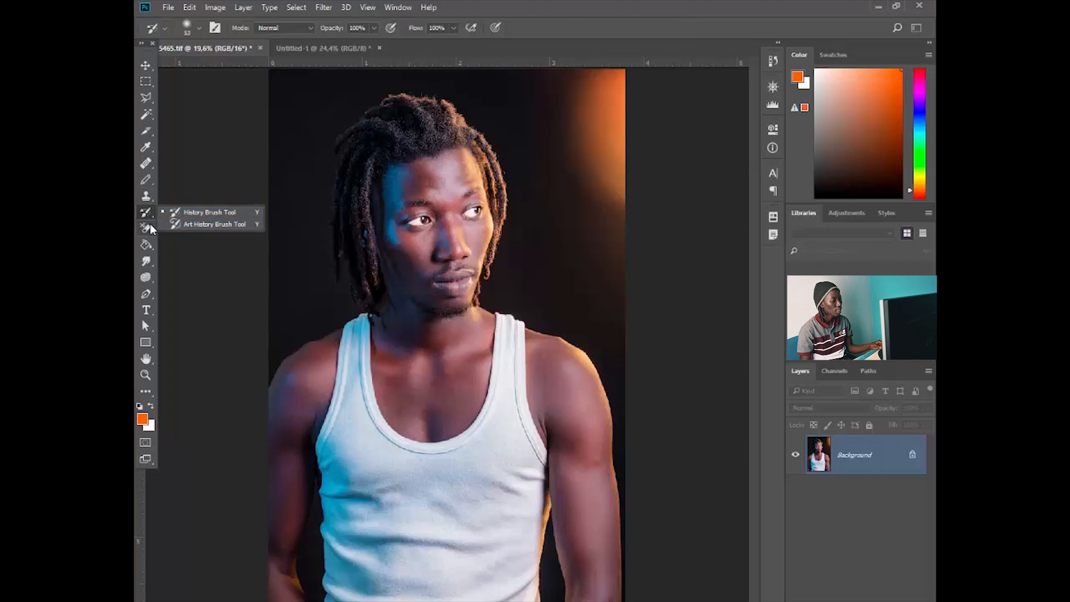
right_click(147, 226)
click(189, 228)
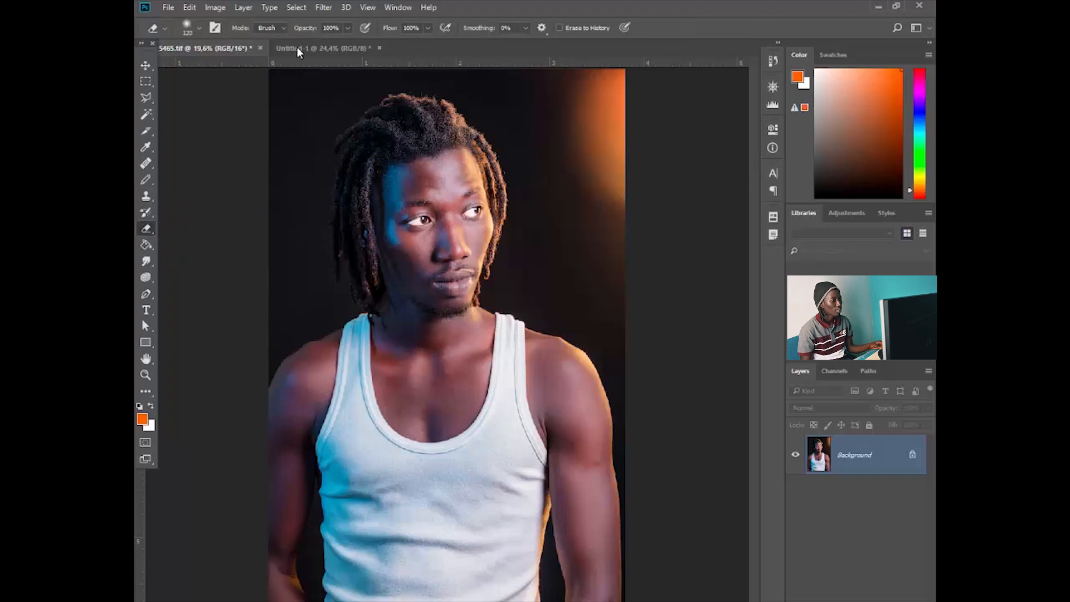
click(298, 49)
scroll(647, 295, down, 5)
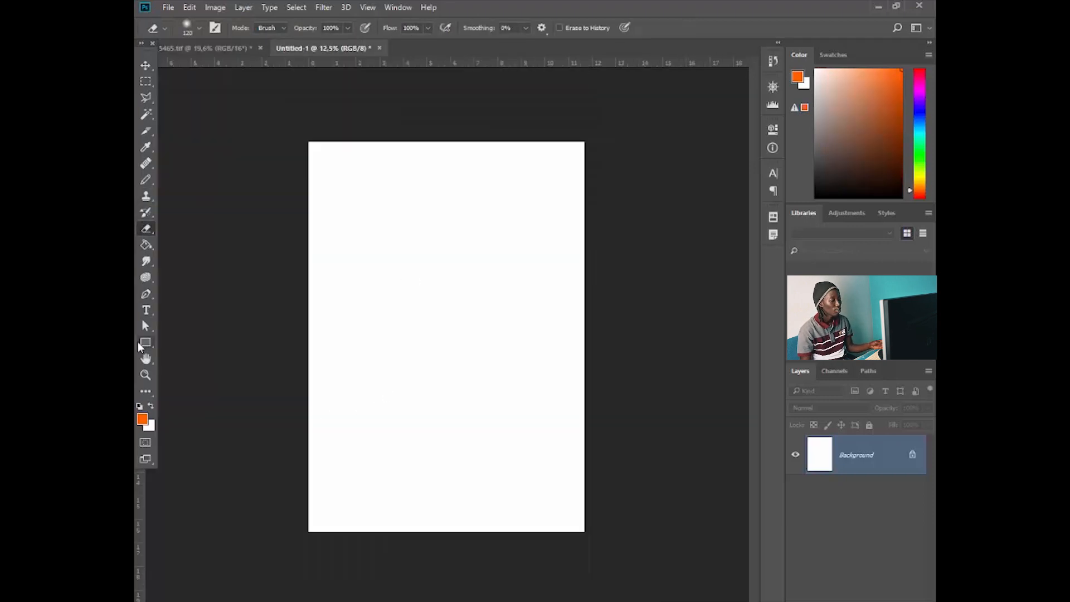
click(145, 344)
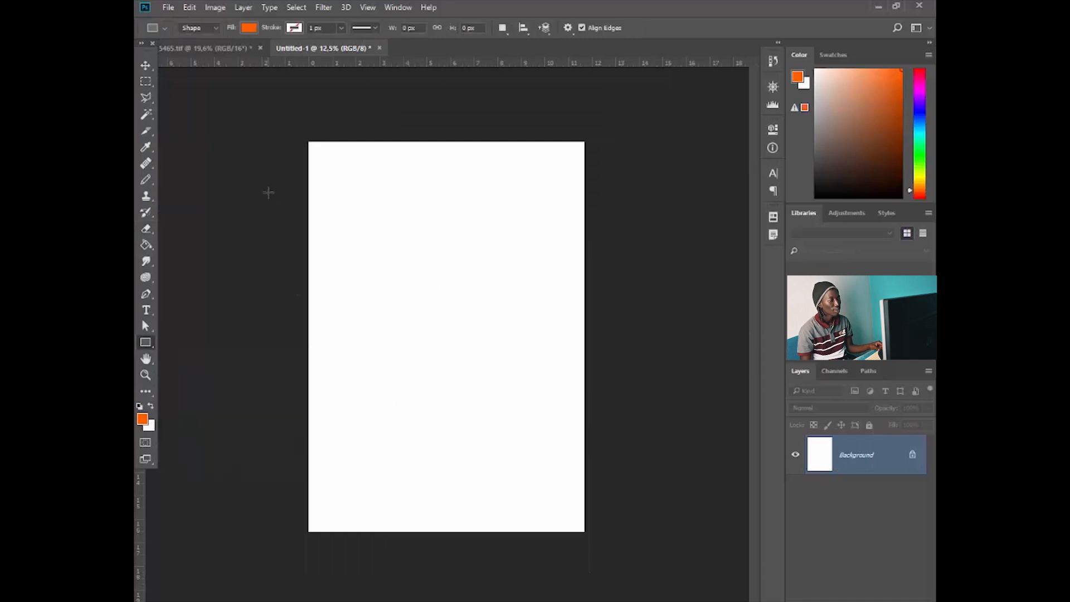
click(230, 50)
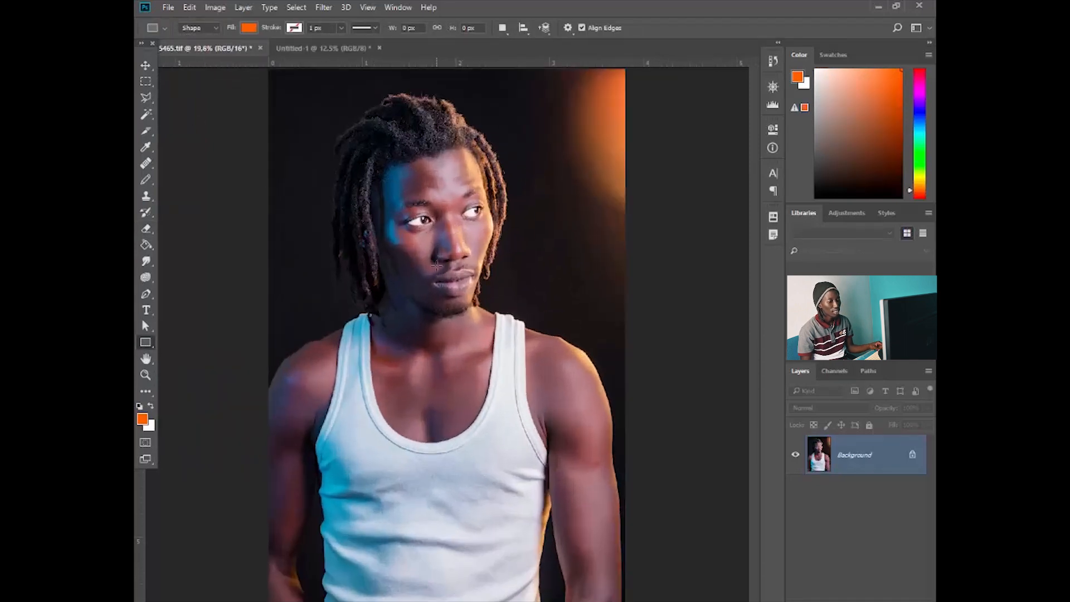
Step: Try erasing strokes across the man's face and the dark backdrop with the Eraser tool, and undo them
drag(146, 229, 224, 228)
click(523, 226)
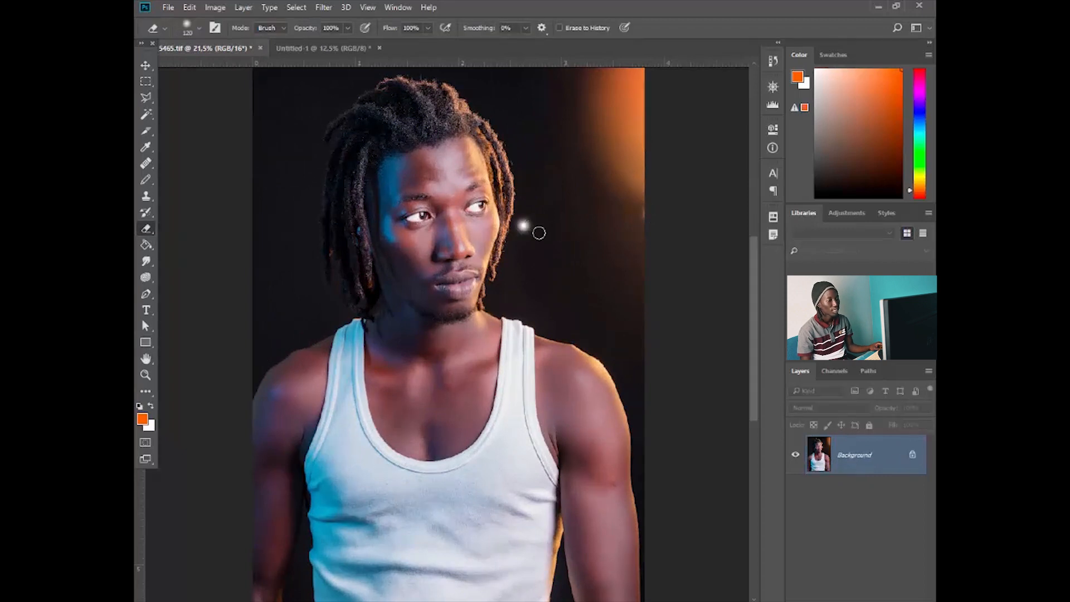
mouse_move(523, 221)
mouse_down()
mouse_move(528, 256)
mouse_move(605, 202)
mouse_move(493, 225)
mouse_move(498, 188)
mouse_move(367, 228)
mouse_move(519, 278)
mouse_move(527, 315)
mouse_up()
drag(465, 303, 426, 315)
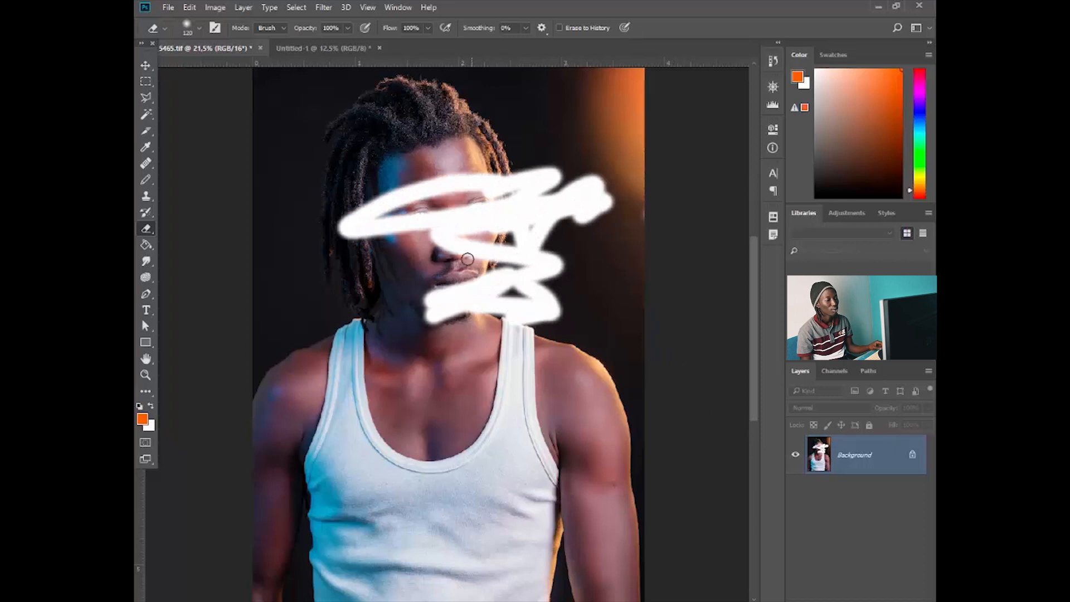
key(ctrl+z)
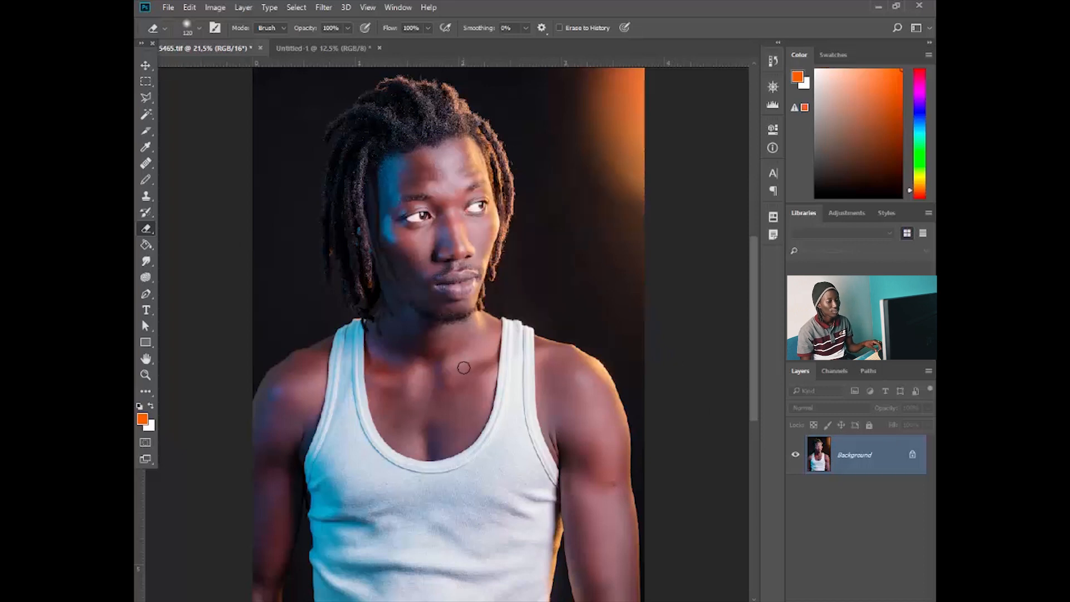
Step: Erase part of the blue backdrop beside and above the man's head in 2085.jpg with the Background Eraser tool
right_click(146, 246)
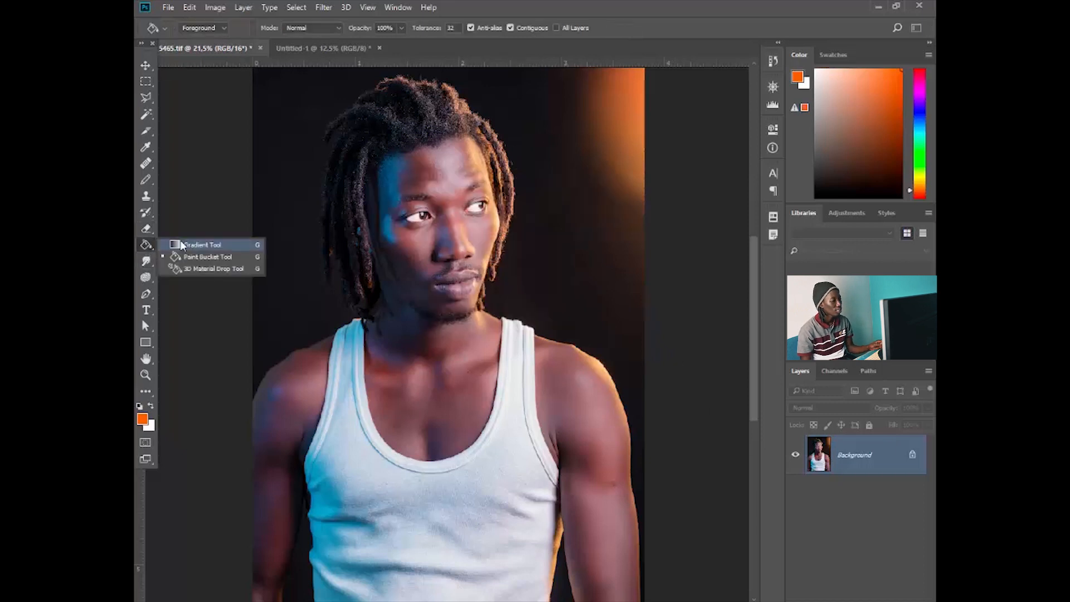
right_click(146, 229)
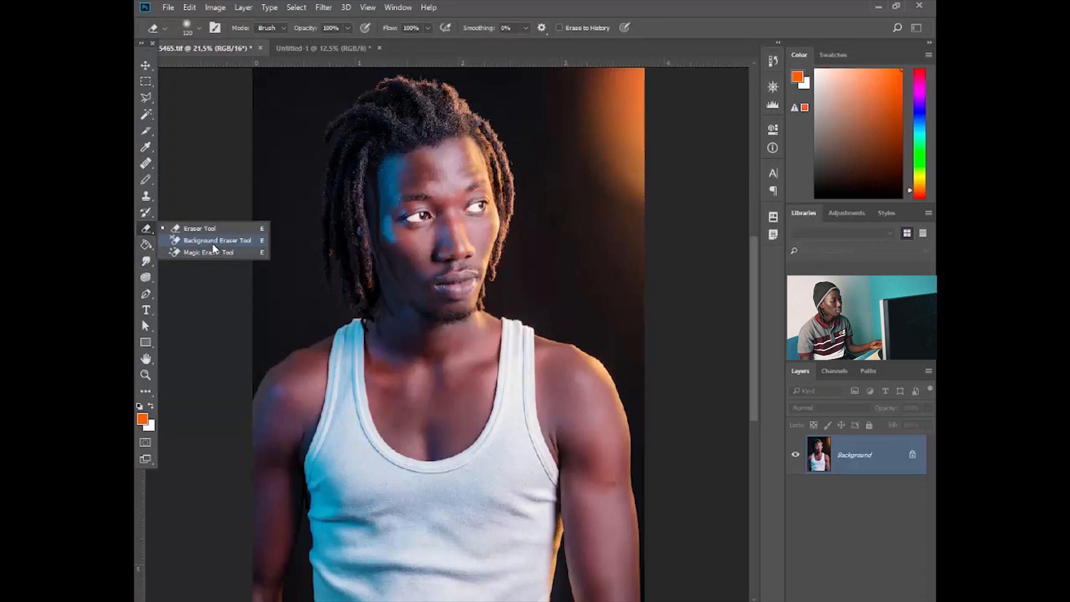
click(213, 243)
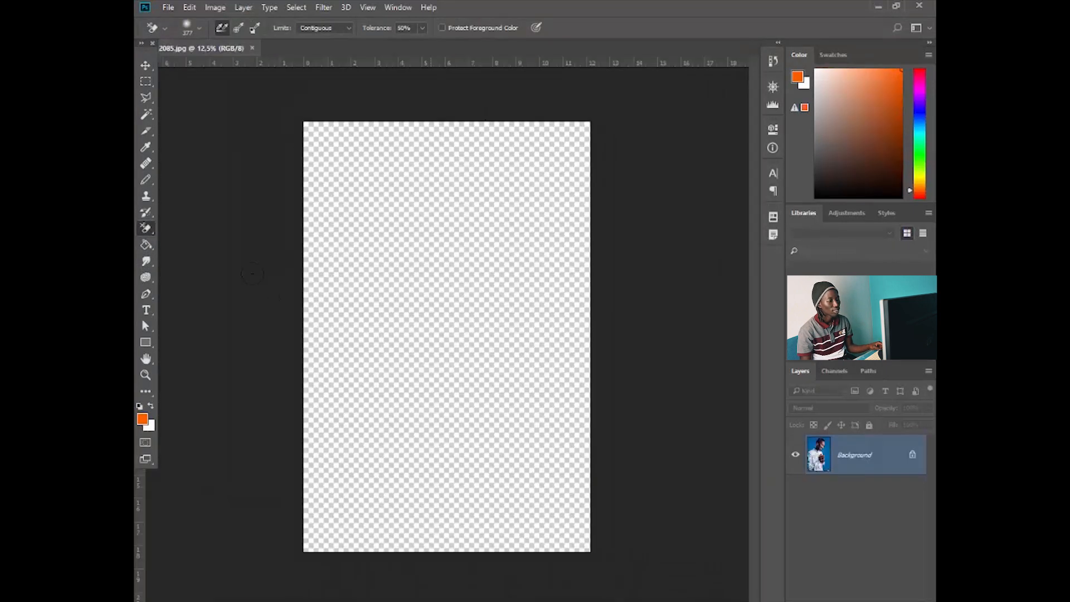
mouse_move(314, 156)
mouse_down()
mouse_move(327, 153)
mouse_move(329, 186)
mouse_move(356, 184)
mouse_move(348, 150)
mouse_move(320, 192)
mouse_move(331, 151)
mouse_move(390, 200)
mouse_move(397, 152)
mouse_move(417, 135)
mouse_move(323, 149)
mouse_move(424, 132)
mouse_move(544, 143)
mouse_move(518, 112)
mouse_up()
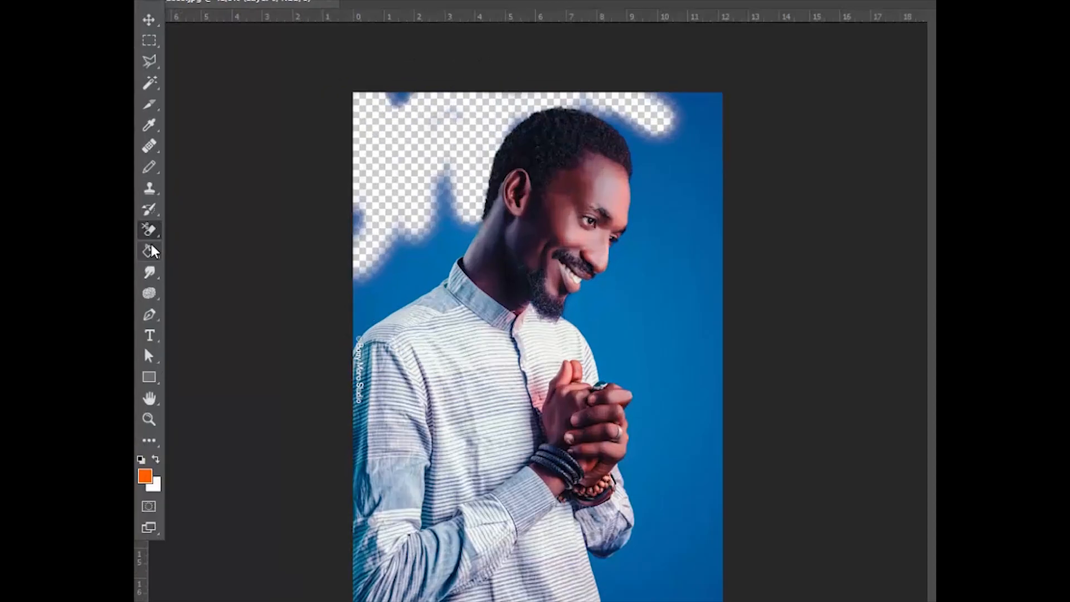
Step: Activate the Gradient tool and open its Yellow, Violet gradient in the Gradient Editor
right_click(146, 243)
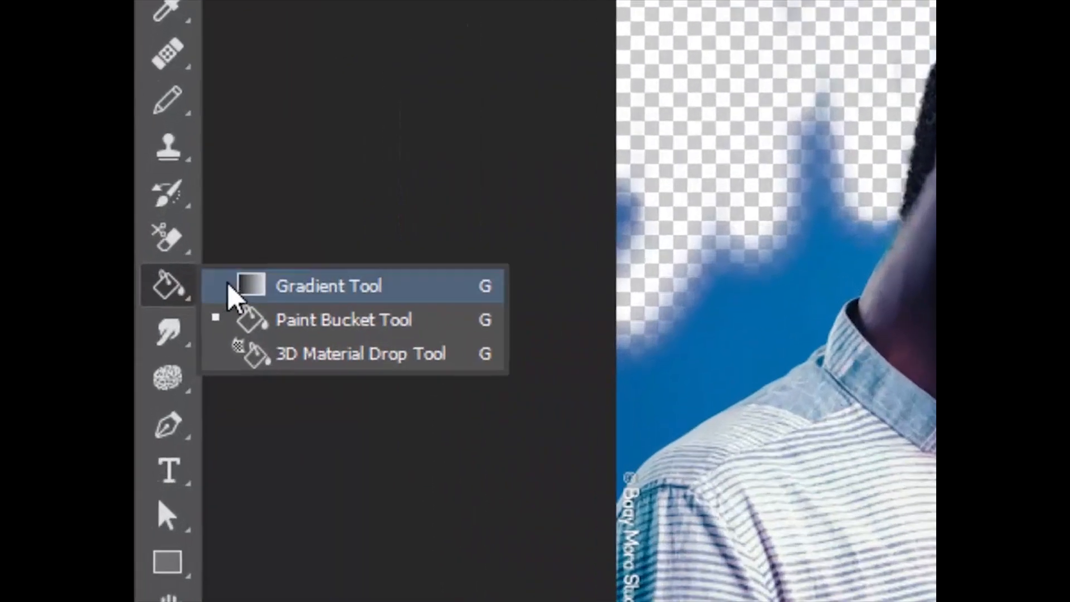
click(180, 246)
right_click(146, 244)
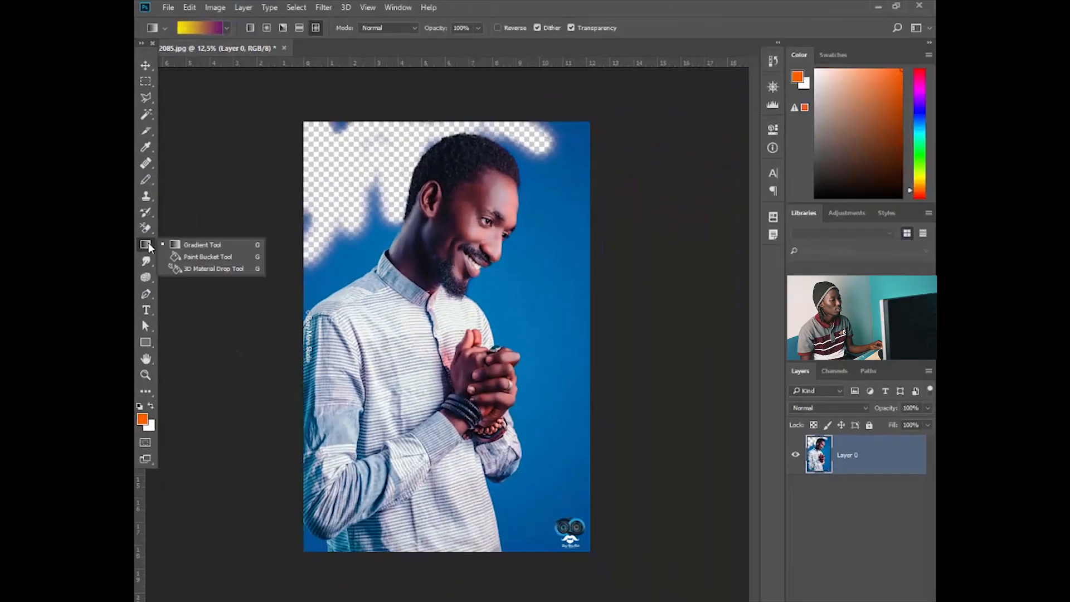
click(184, 245)
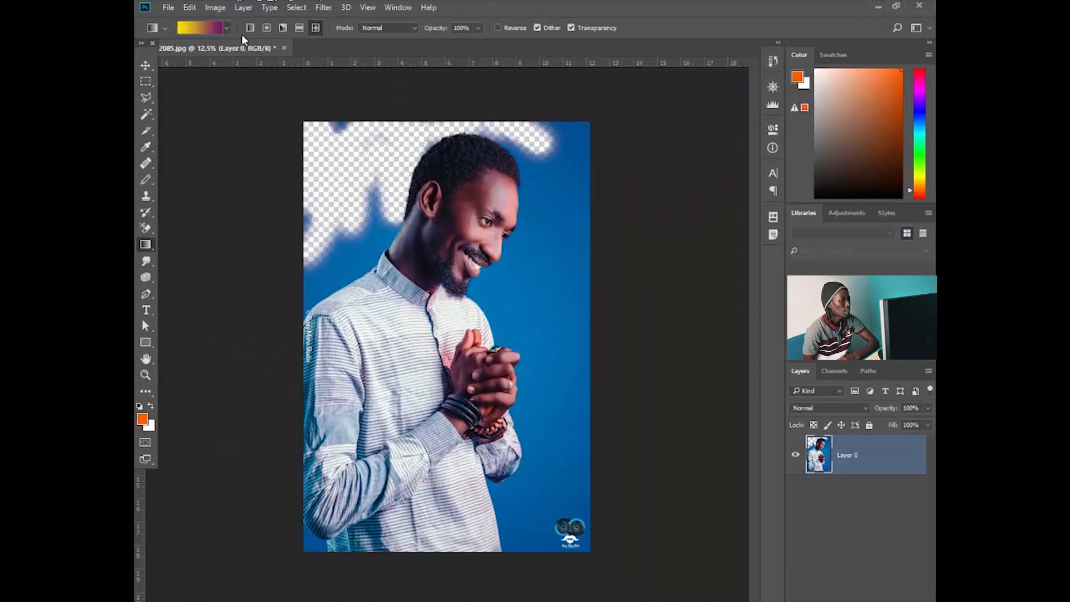
click(222, 28)
drag(640, 305, 482, 90)
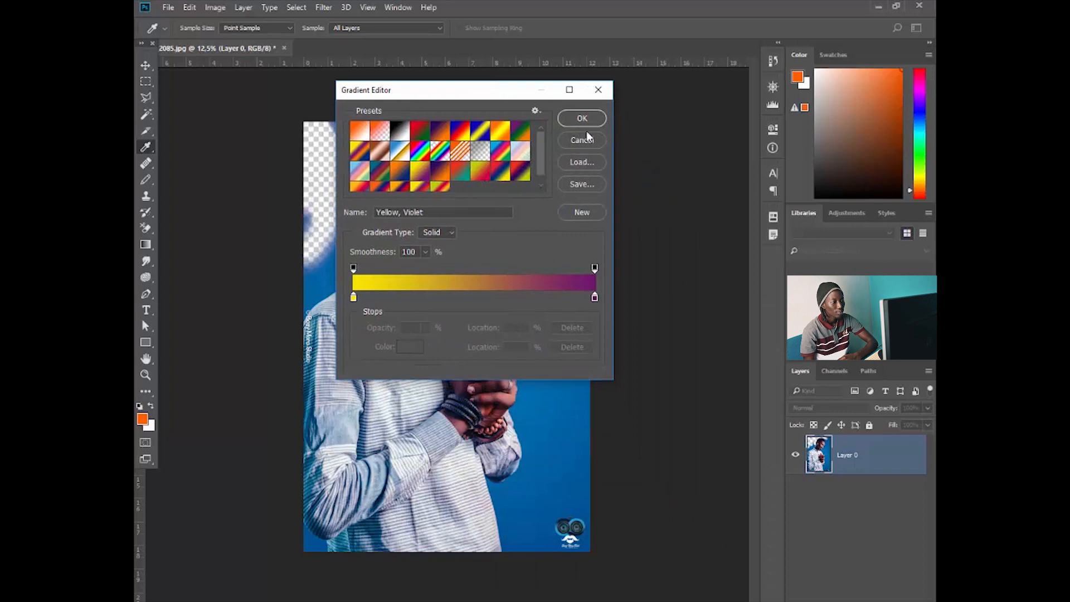
Step: Reset the gradient presets to the default set and choose the Violet, Orange gradient
click(598, 90)
click(226, 28)
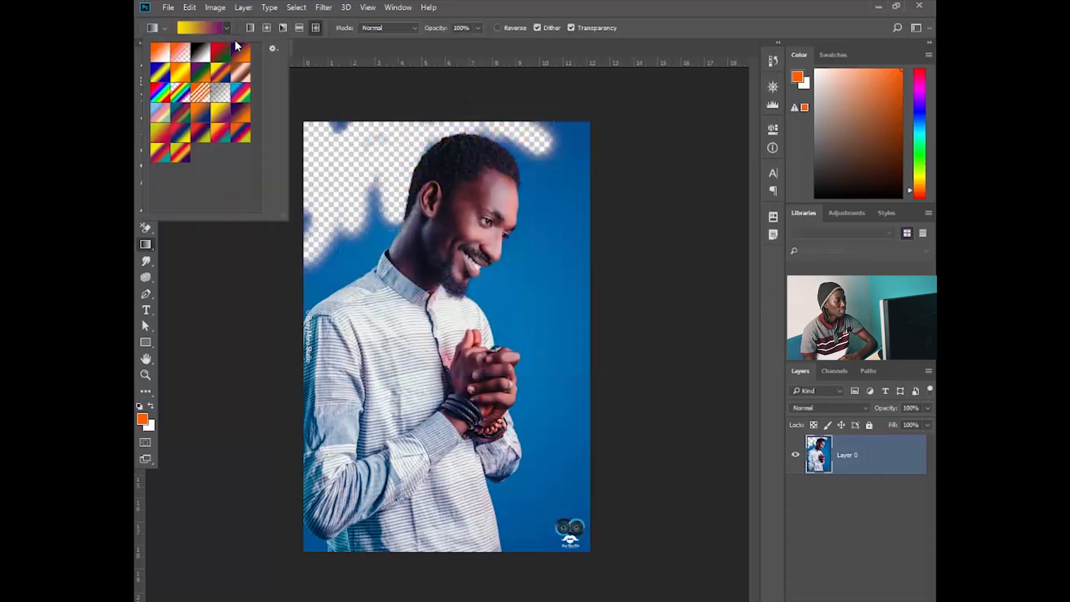
click(273, 49)
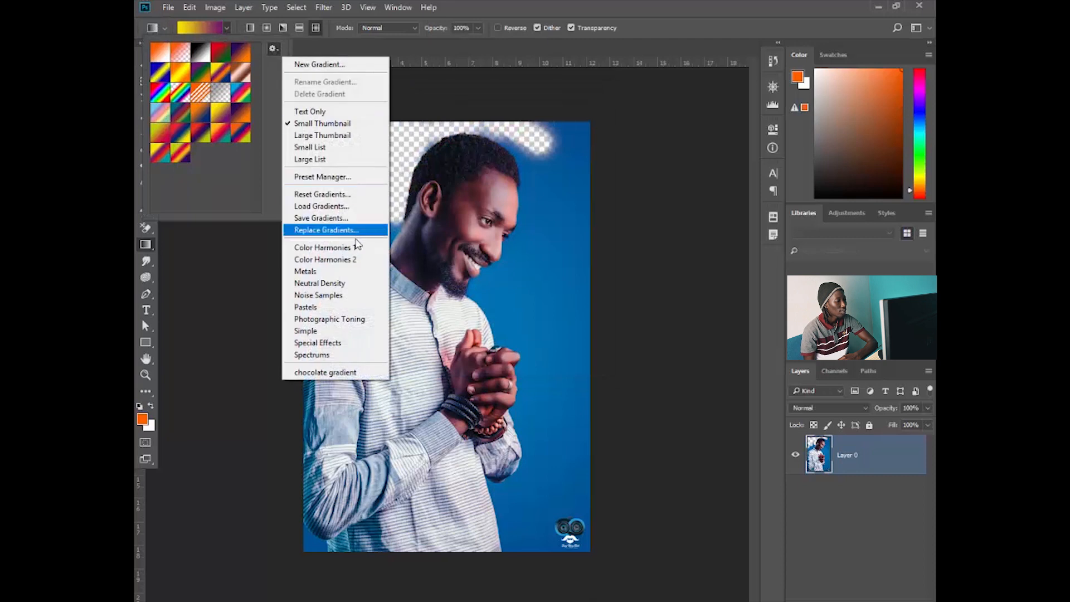
click(346, 196)
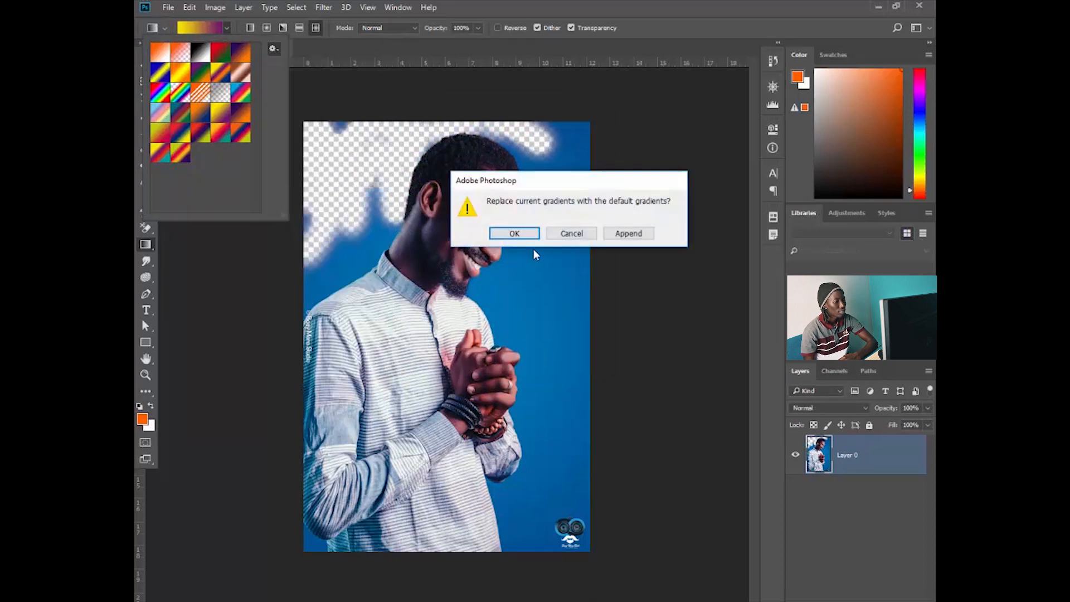
click(509, 233)
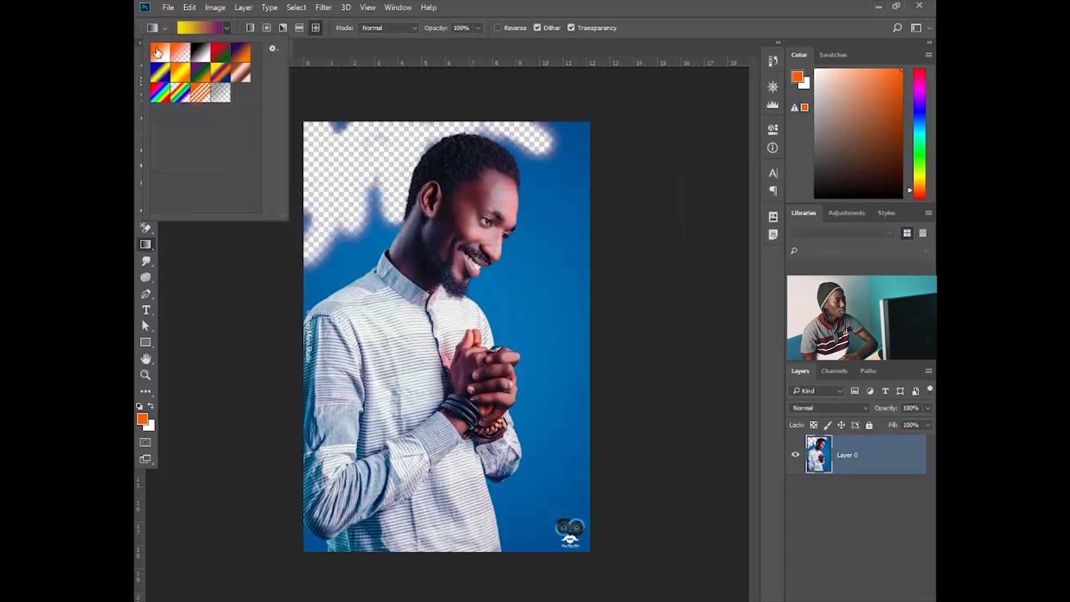
click(243, 56)
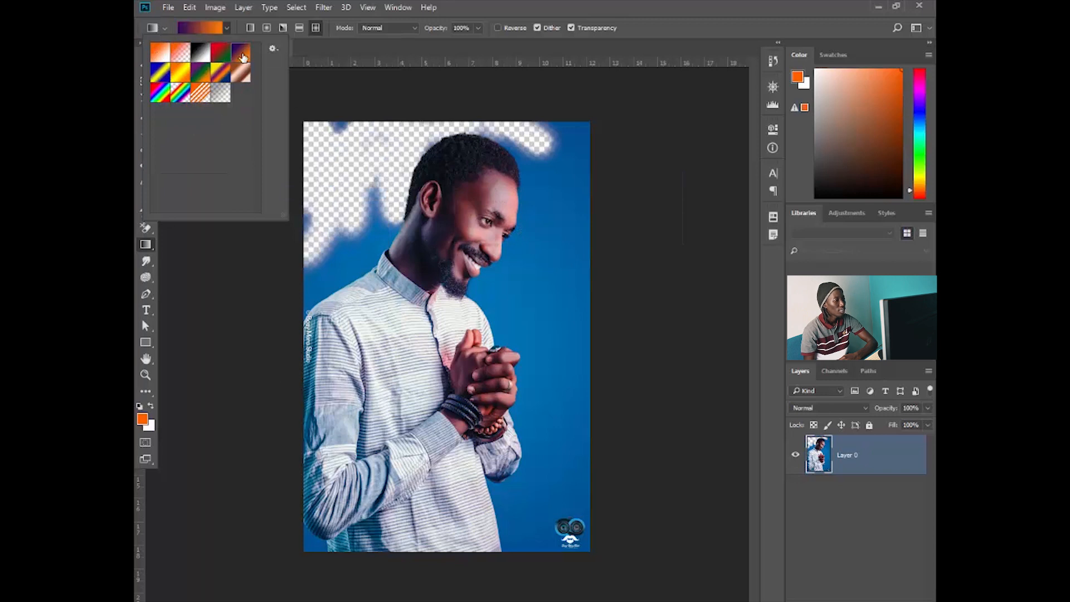
click(329, 42)
Step: Create a new blank white document with the offered settings
key(ctrl+n)
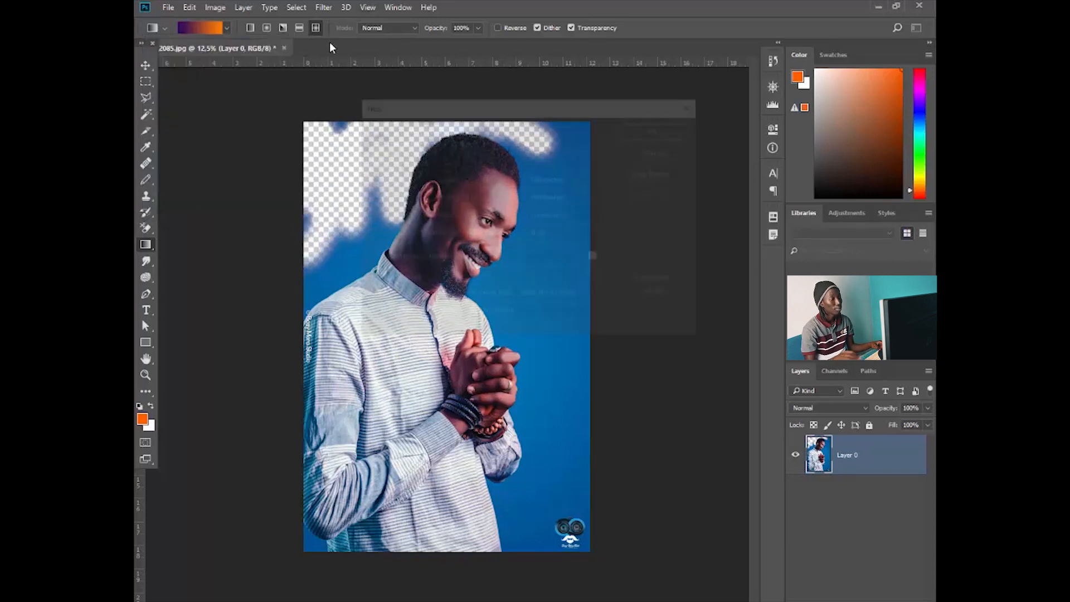
click(659, 129)
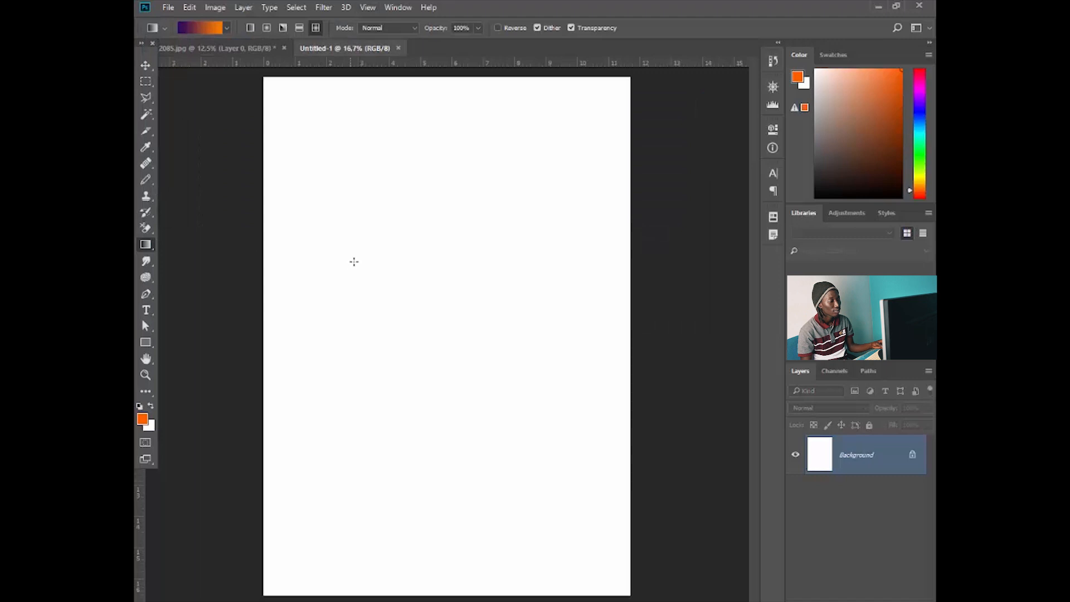
scroll(354, 261, down, 2)
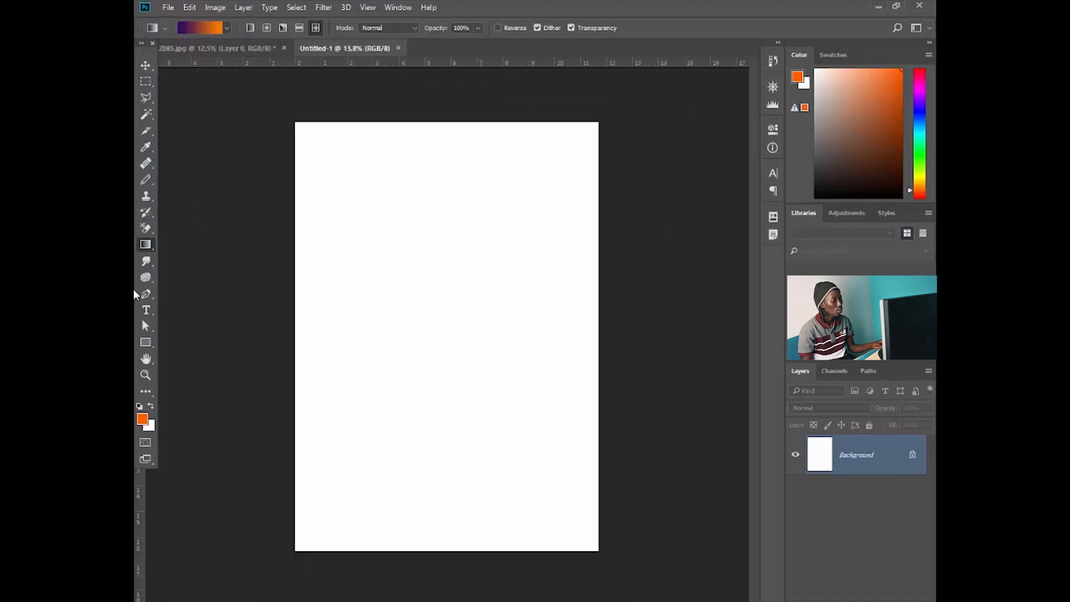
Step: Keep the orange colour in the colour picker and swap the foreground and background colours, making white the foreground
click(142, 419)
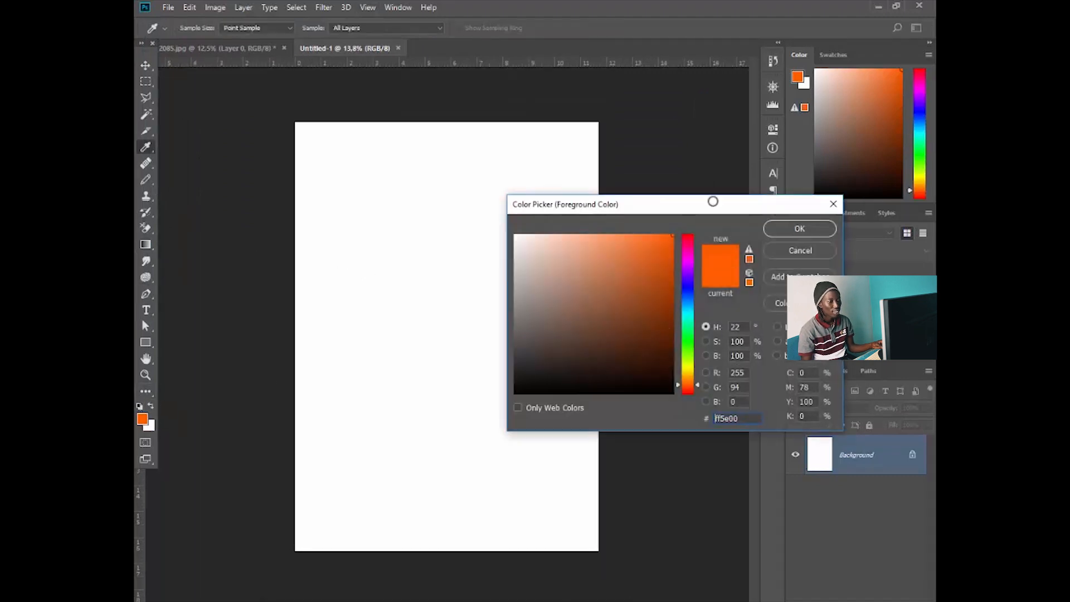
click(791, 237)
click(152, 405)
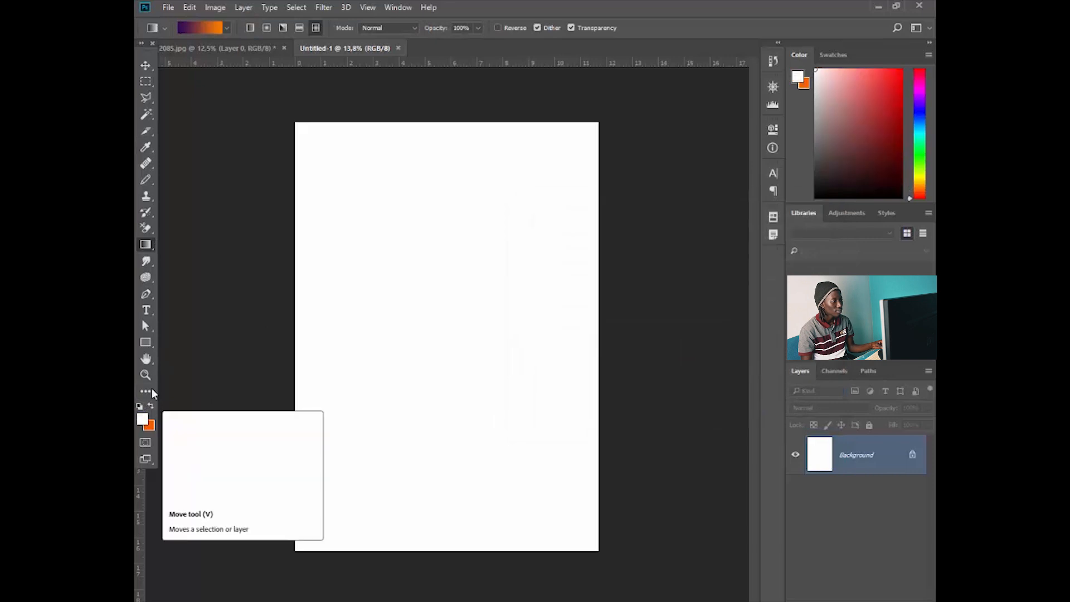
Step: Add a new layer, fill it with a large radial violet-to-orange gradient around the canvas centre, and restore orange as foreground
key(ctrl+shift+alt+n)
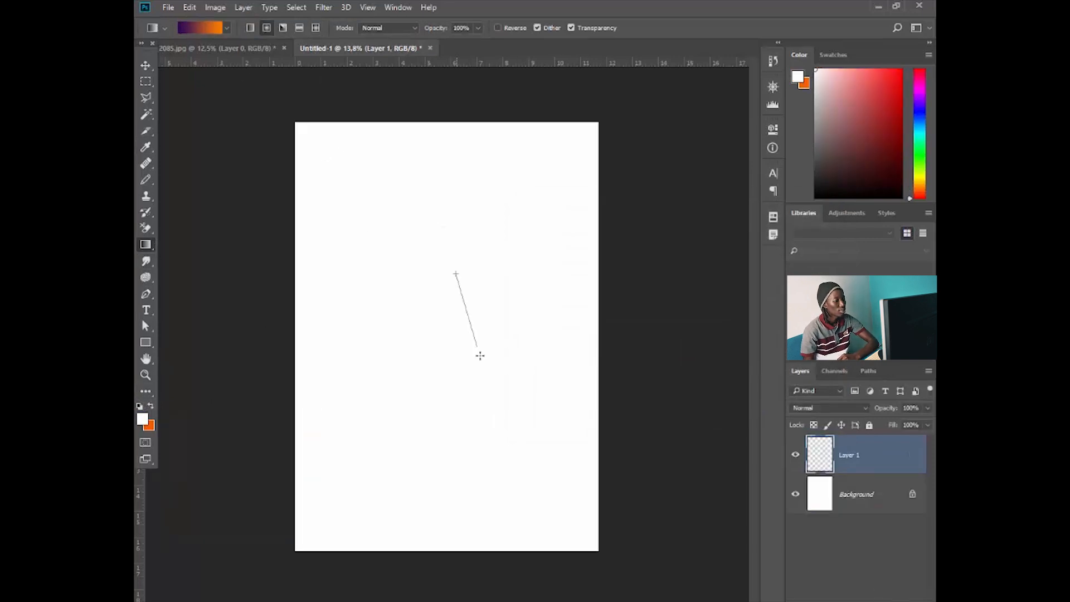
drag(479, 354, 479, 354)
drag(432, 288, 452, 271)
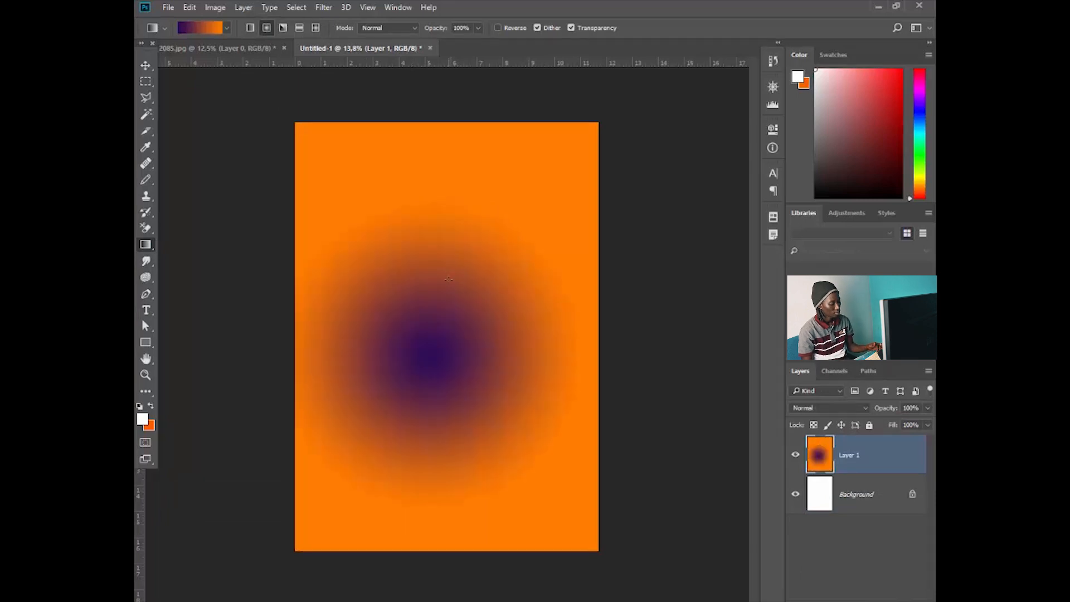
key(x)
drag(472, 409, 472, 409)
drag(456, 155, 455, 155)
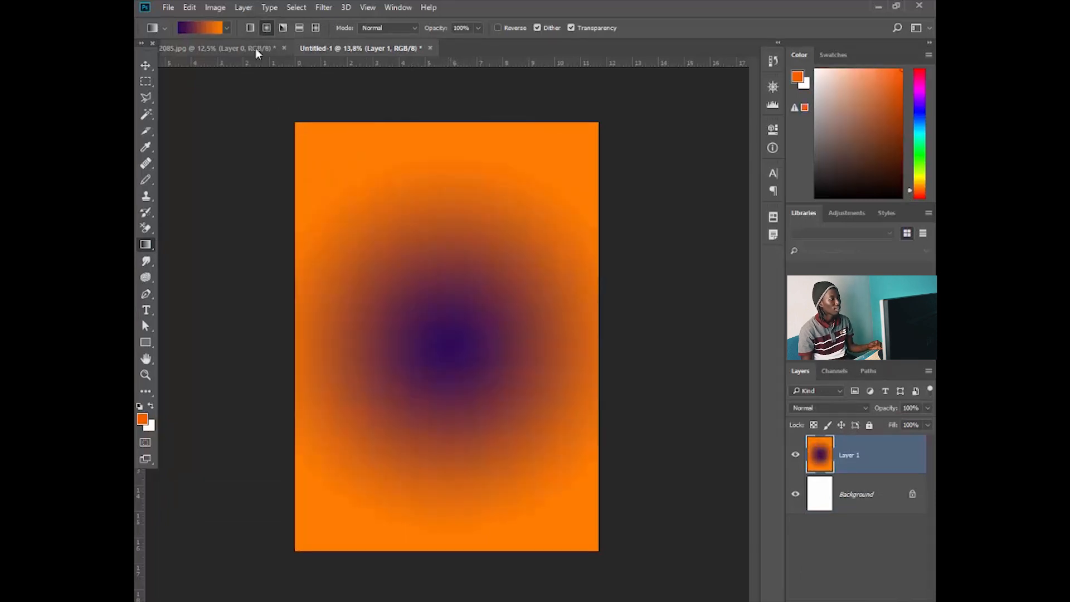
Step: Switch to the angle gradient and redraw the layer's fill several times, the last one starting at the canvas's right edge
click(227, 27)
click(274, 29)
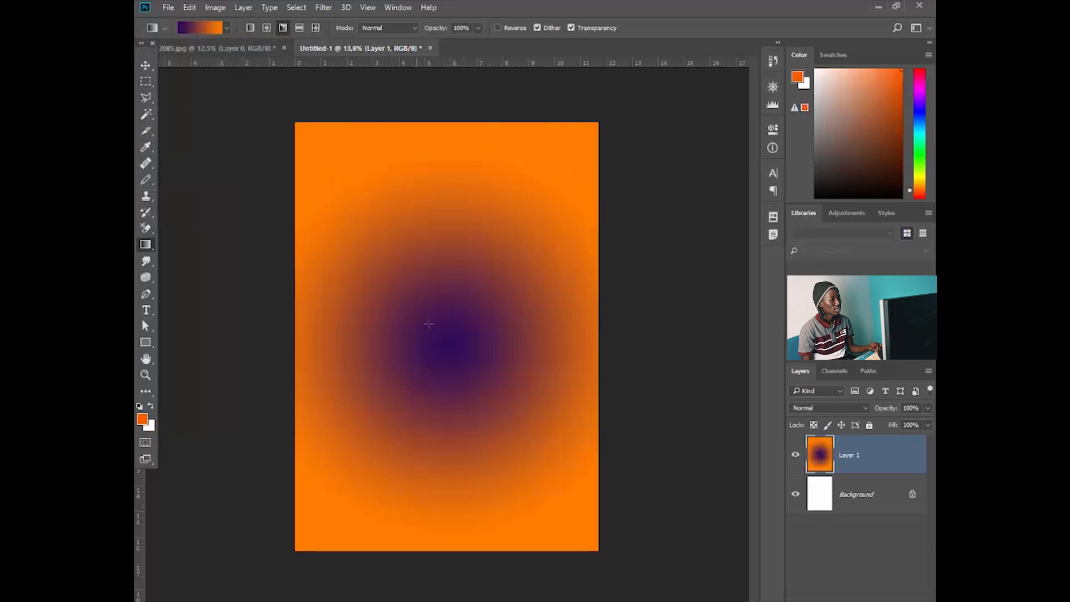
drag(488, 416, 487, 417)
drag(477, 346, 482, 390)
drag(607, 295, 591, 202)
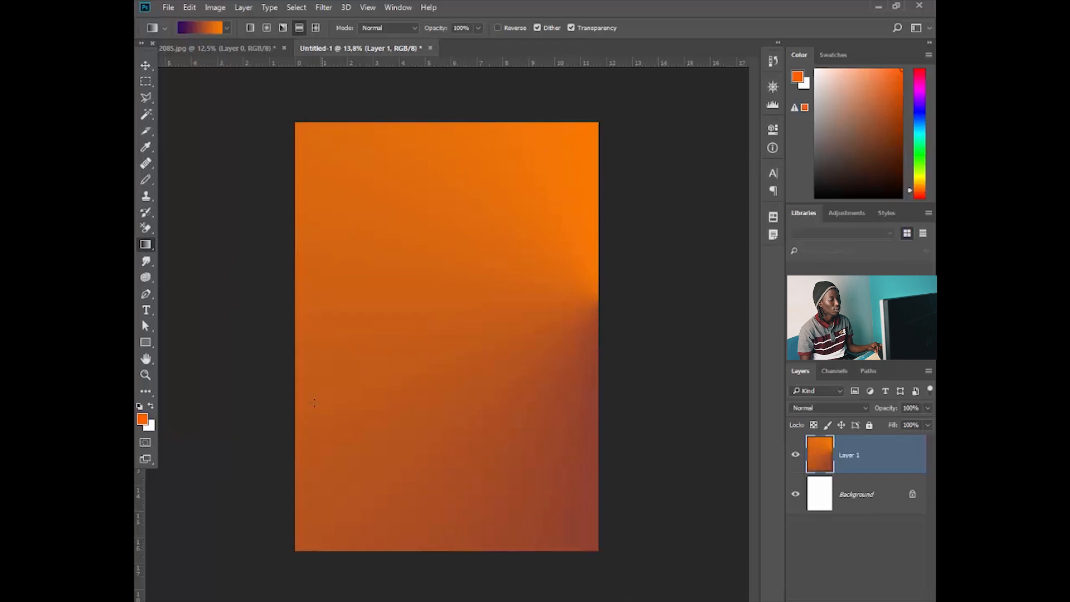
Step: Redraw the layer with reflected gradients, ending with a nearly horizontal violet band across the upper half of the canvas
drag(435, 384, 418, 234)
drag(659, 285, 614, 124)
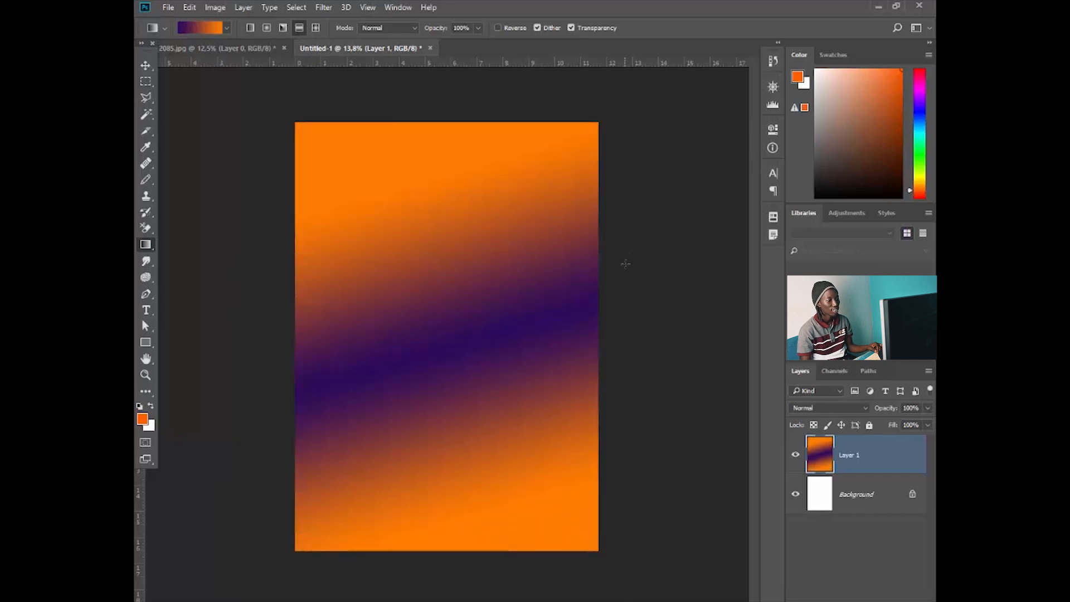
drag(625, 264, 629, 500)
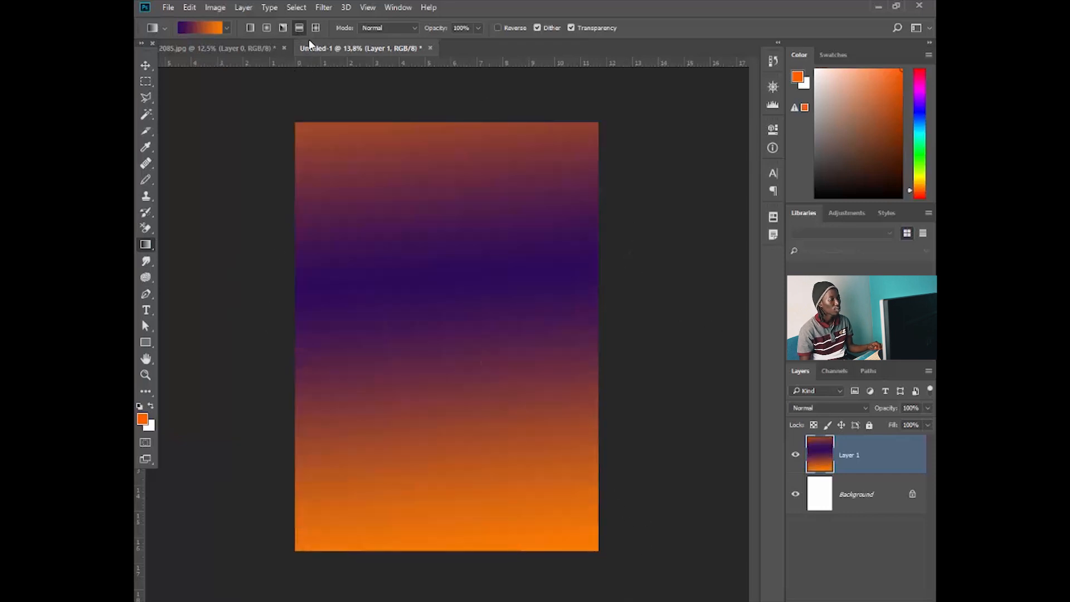
Step: Redraw the layer with diamond gradients, ending with a small tilted violet diamond slightly above the canvas centre
drag(605, 425, 449, 252)
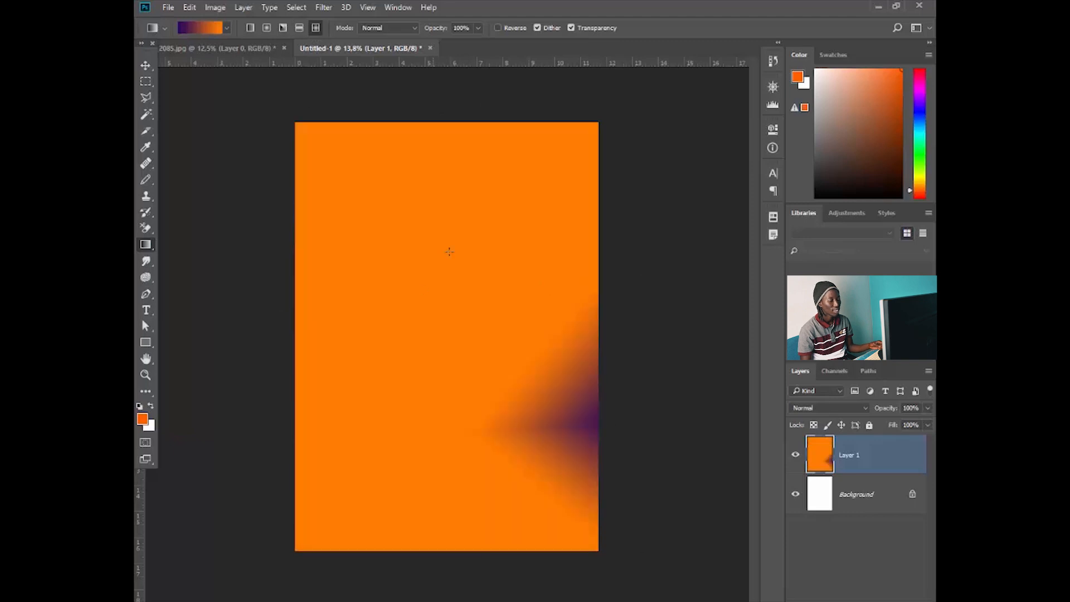
drag(531, 452, 530, 452)
drag(445, 283, 466, 222)
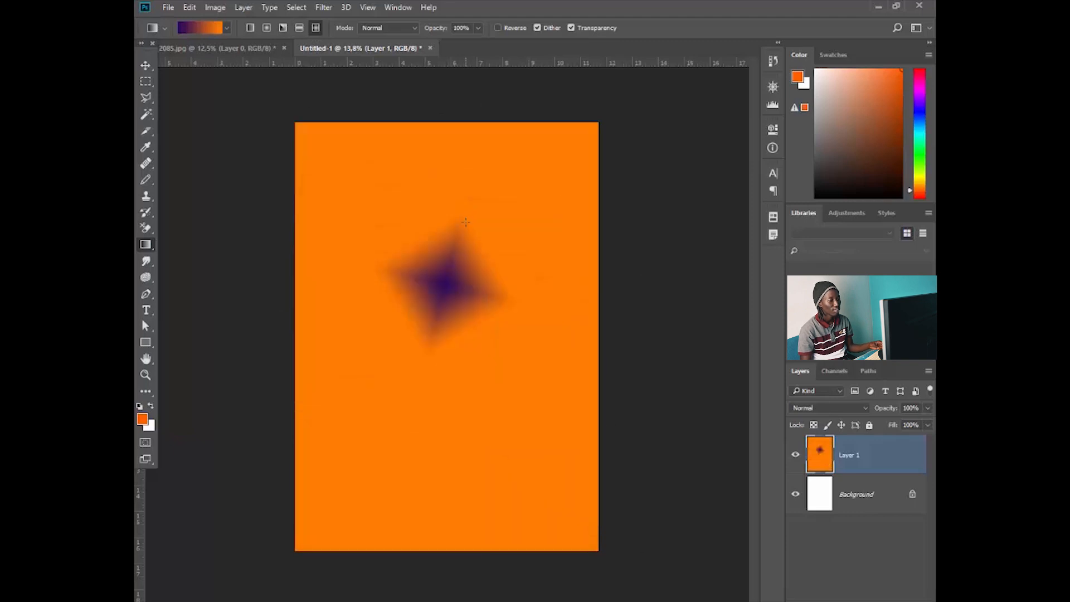
Step: Duplicate the diamond gradient layer and draw a larger diamond gradient in the lower-right corner of the copy
key(ctrl+j)
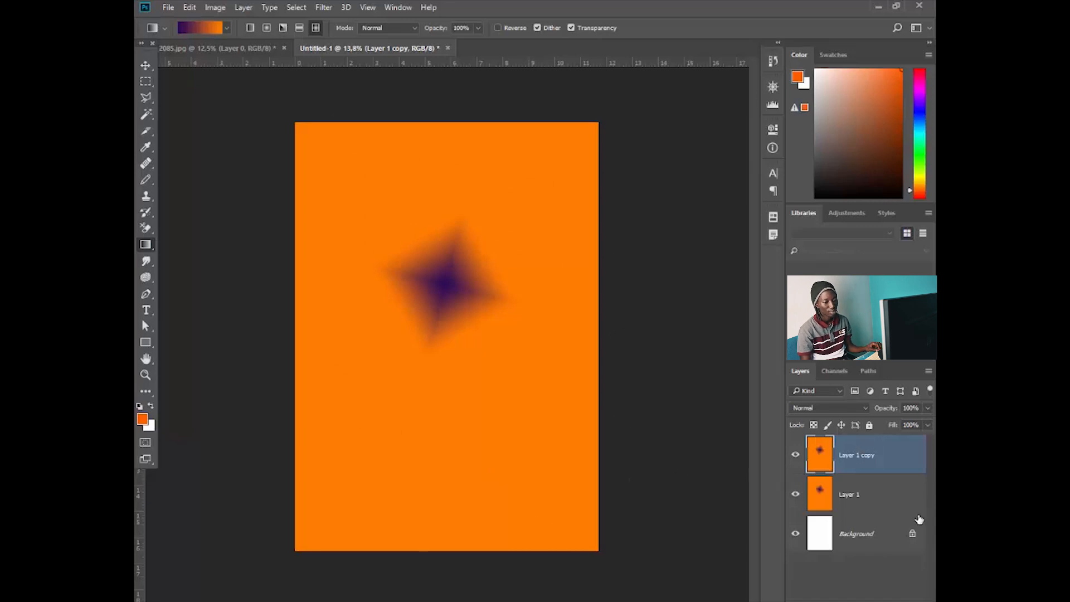
key(ctrl+alt+z)
drag(846, 458, 847, 601)
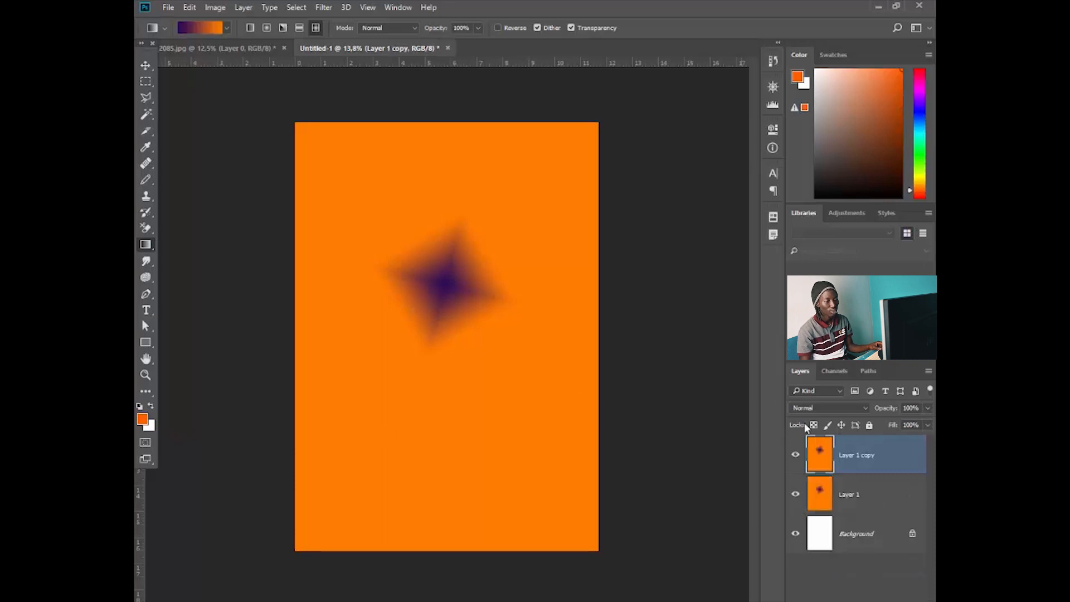
key(ctrl+z)
key(ctrl+z)
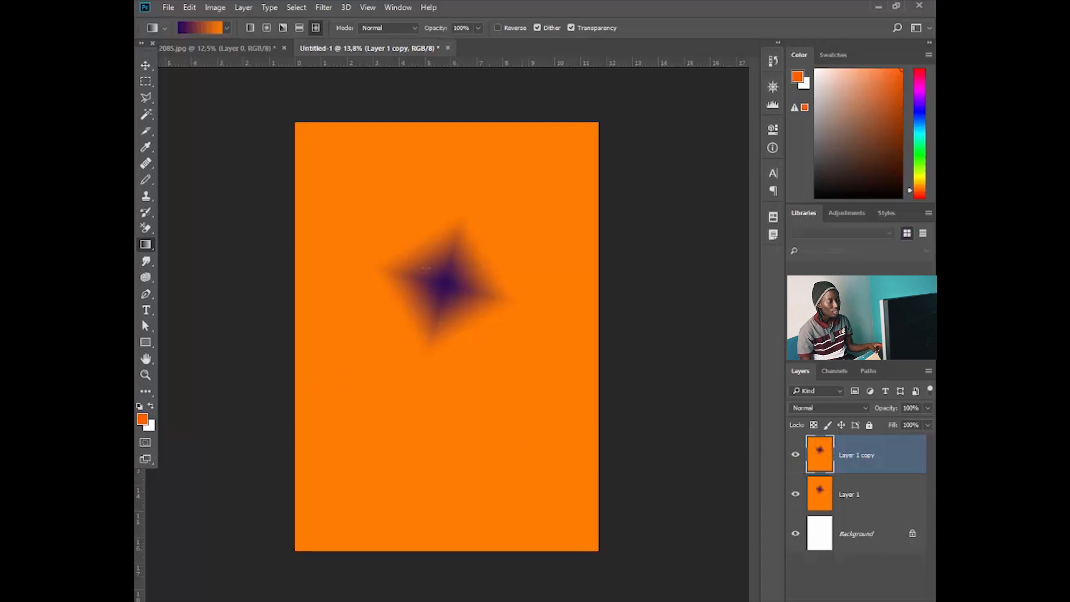
click(169, 8)
key(Escape)
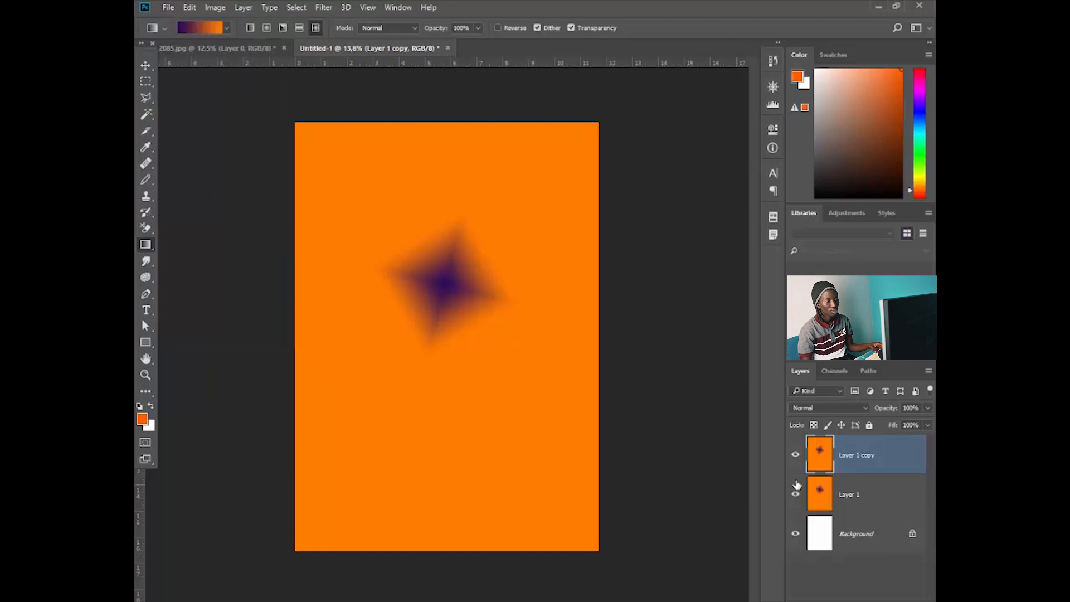
drag(557, 504, 499, 394)
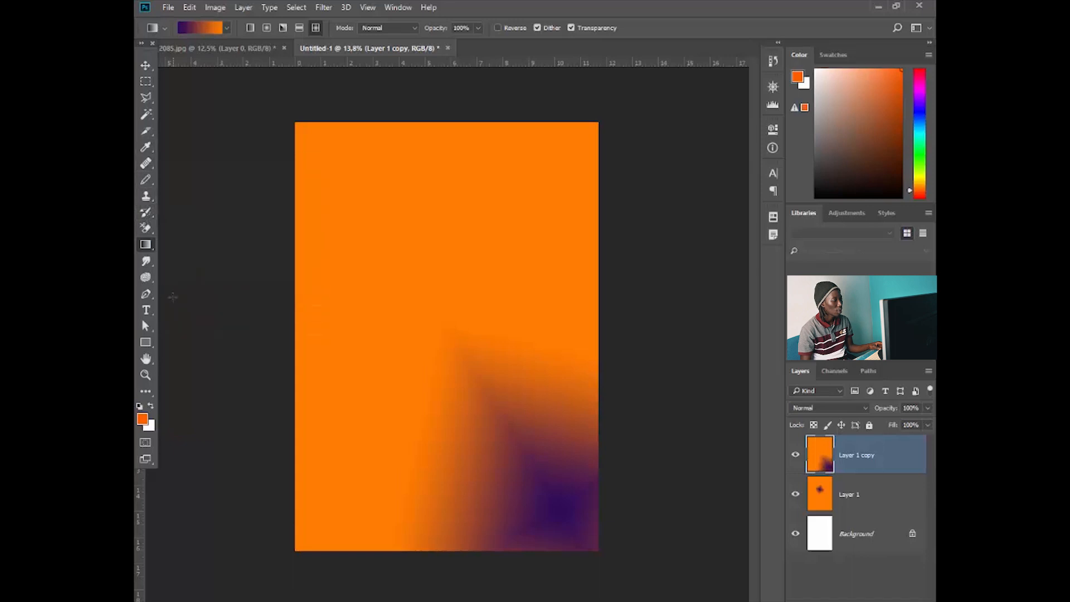
Step: Erase the upper and left areas of the copied layer with a soft Eraser of 2520 px
right_click(146, 228)
click(162, 229)
right_click(573, 283)
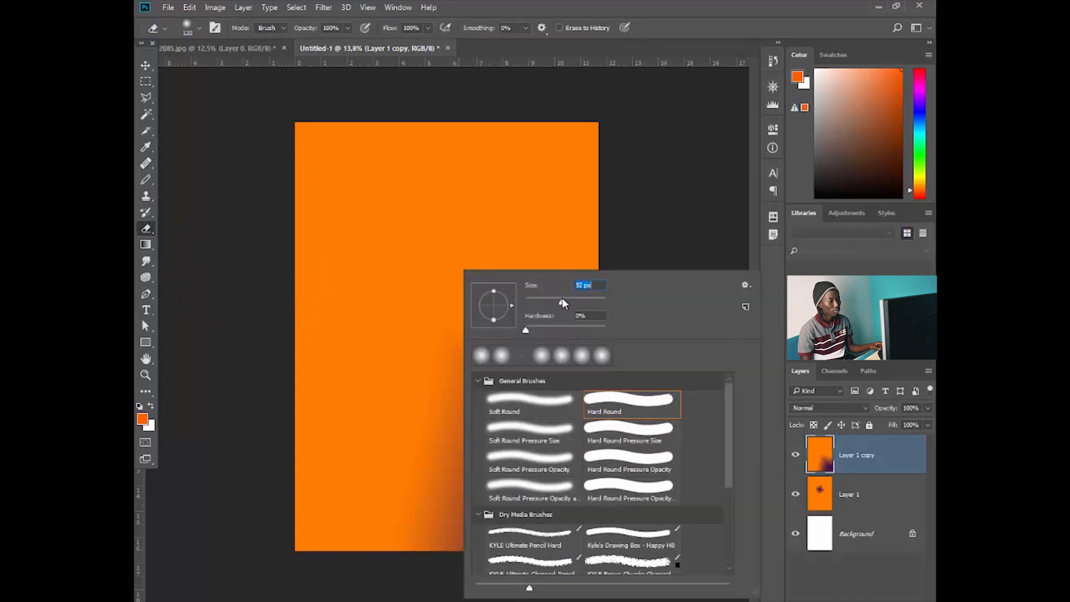
drag(594, 303, 600, 301)
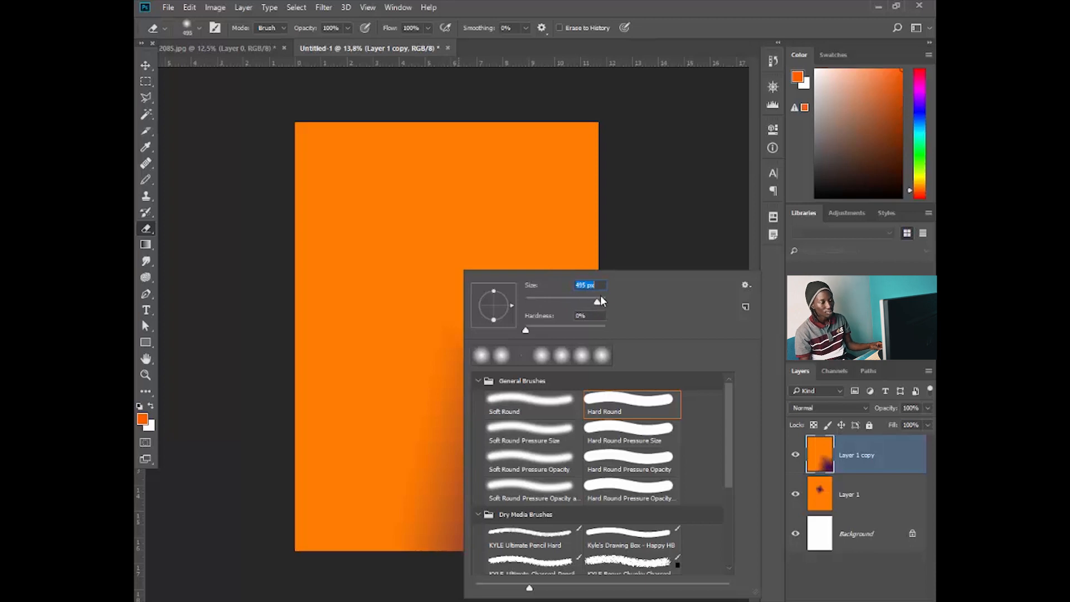
drag(527, 331, 514, 337)
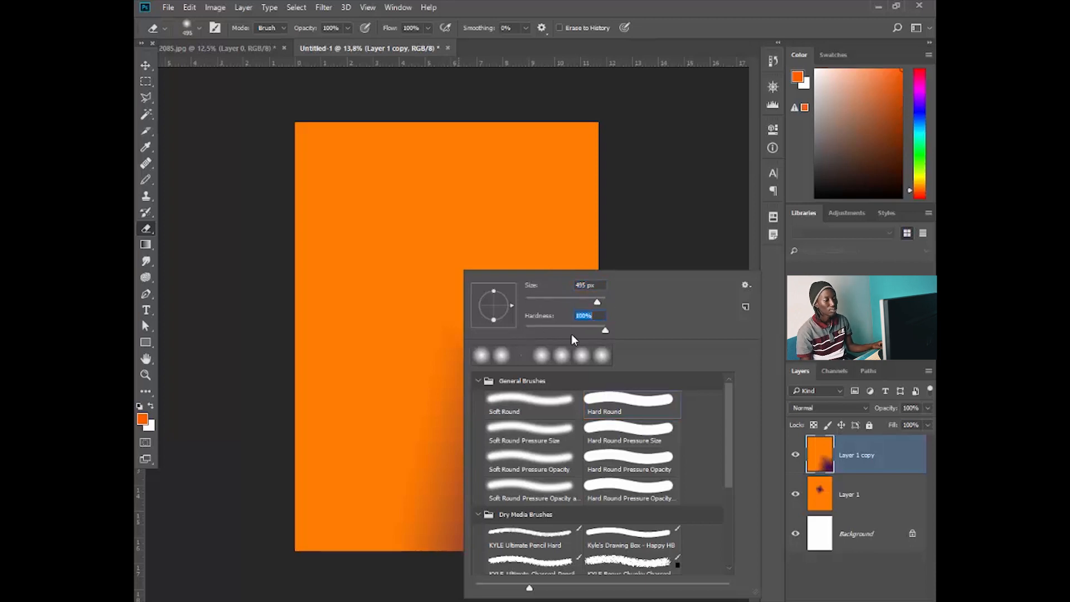
mouse_move(490, 108)
mouse_down()
mouse_move(545, 210)
mouse_move(490, 132)
mouse_move(428, 224)
mouse_move(347, 275)
mouse_move(287, 501)
mouse_up()
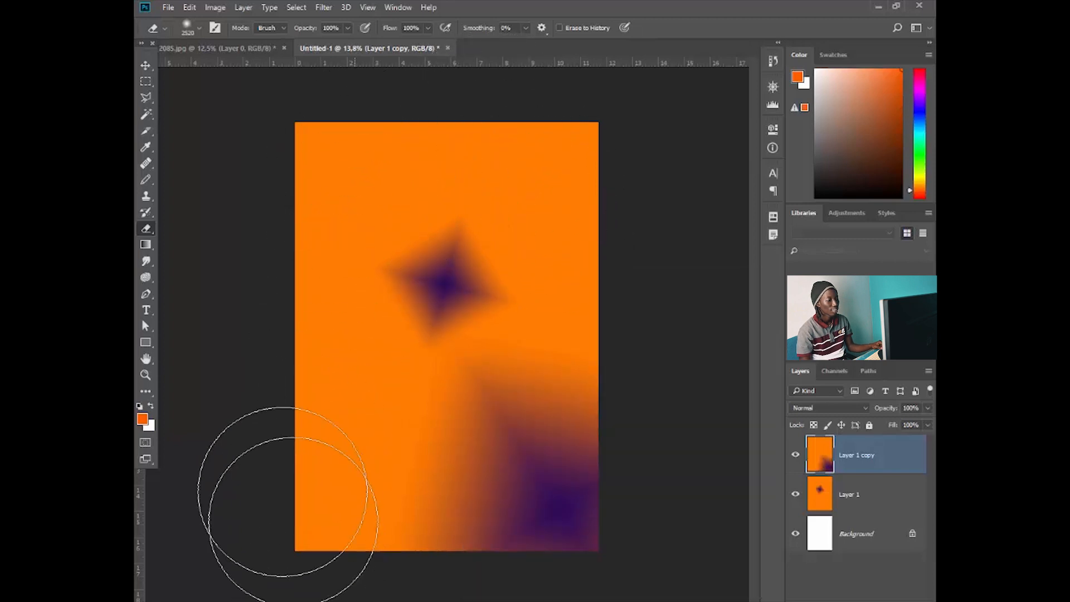
Step: Duplicate the partly erased gradient layer
click(144, 65)
key(ctrl+j)
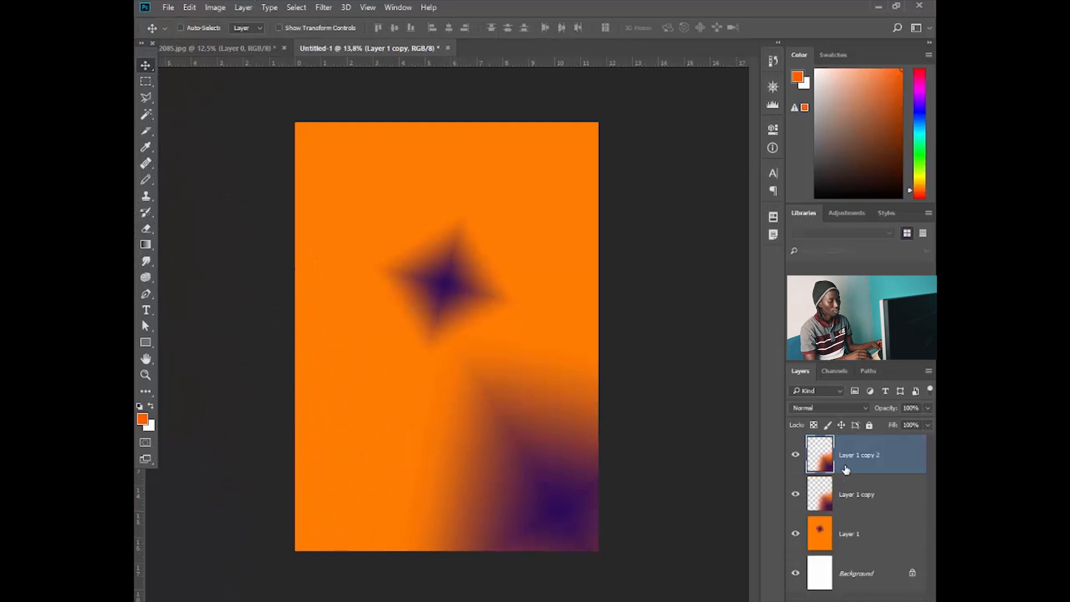
key(ctrl+t)
key(Return)
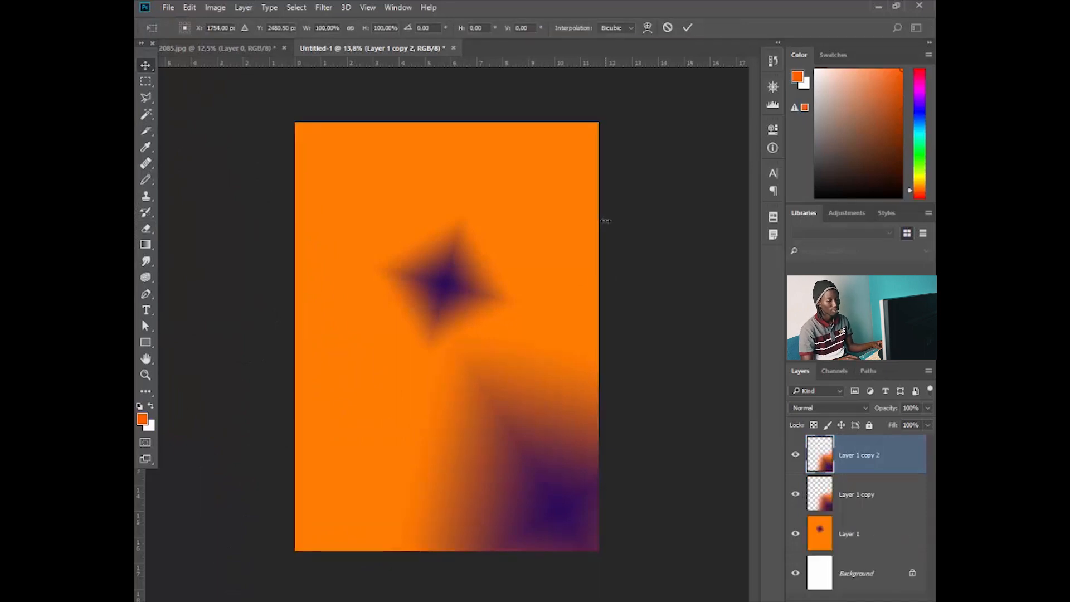
Step: Rotate and reposition the newest duplicate layer over the canvas with Free Transform and apply the transformation
click(190, 7)
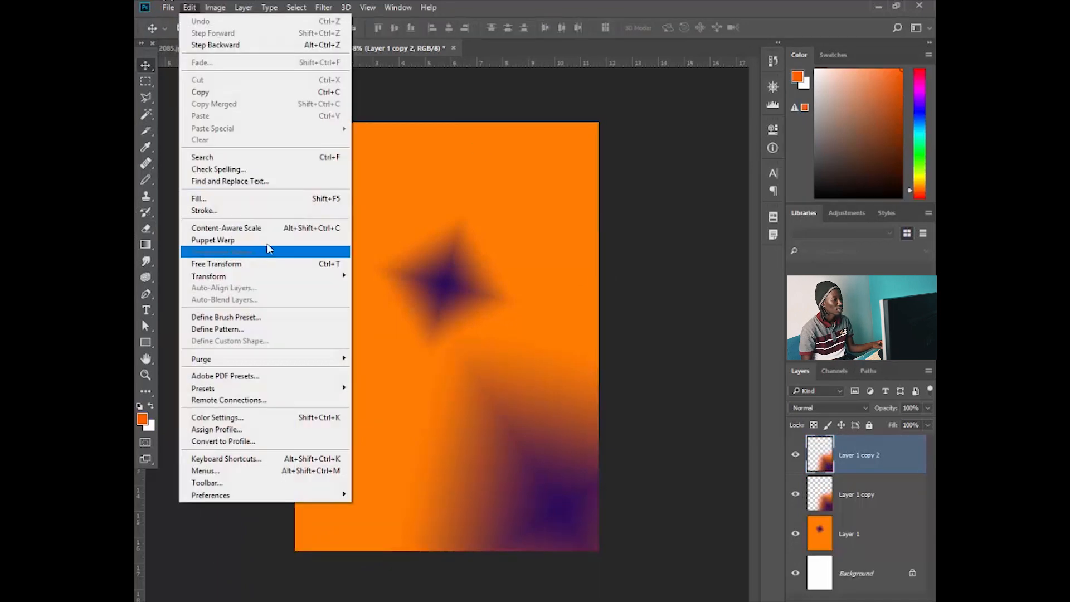
mouse_move(249, 280)
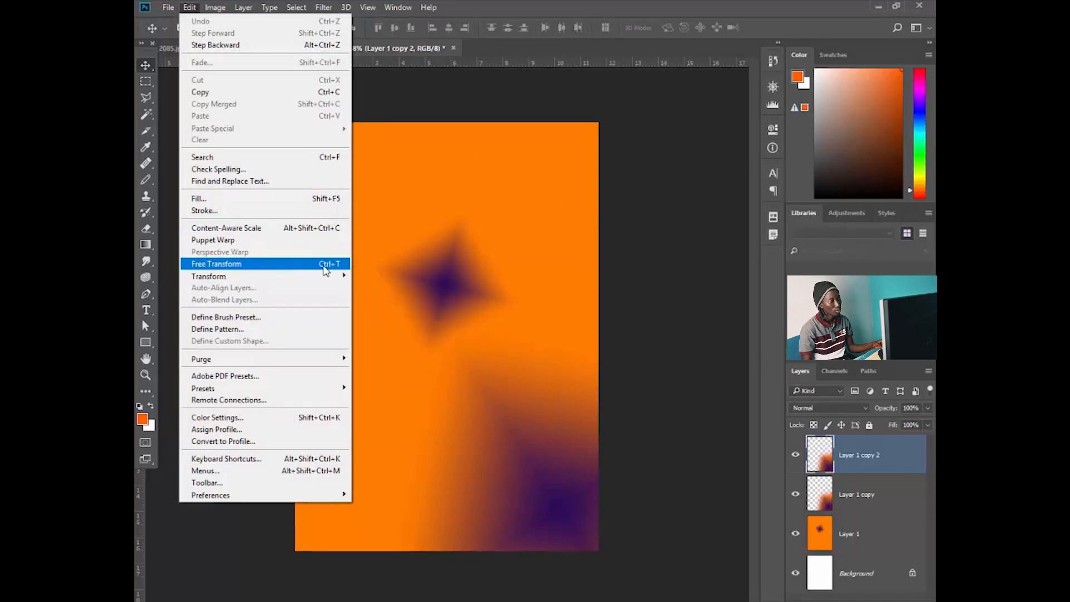
click(328, 264)
drag(621, 234, 641, 424)
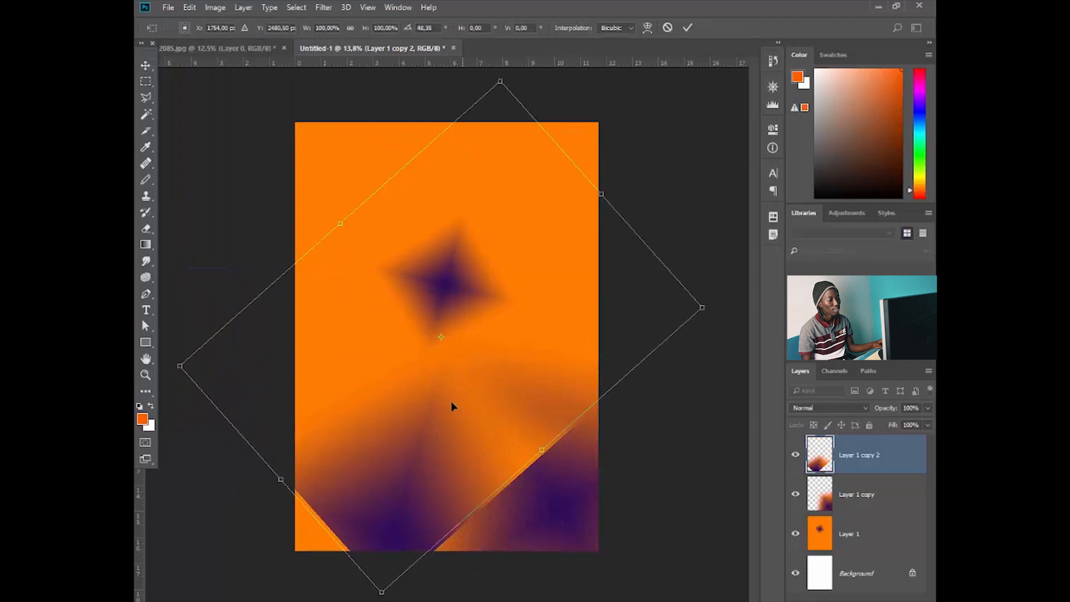
drag(565, 156, 348, 493)
drag(297, 266, 446, 321)
drag(776, 198, 725, 257)
drag(477, 269, 468, 286)
key(Return)
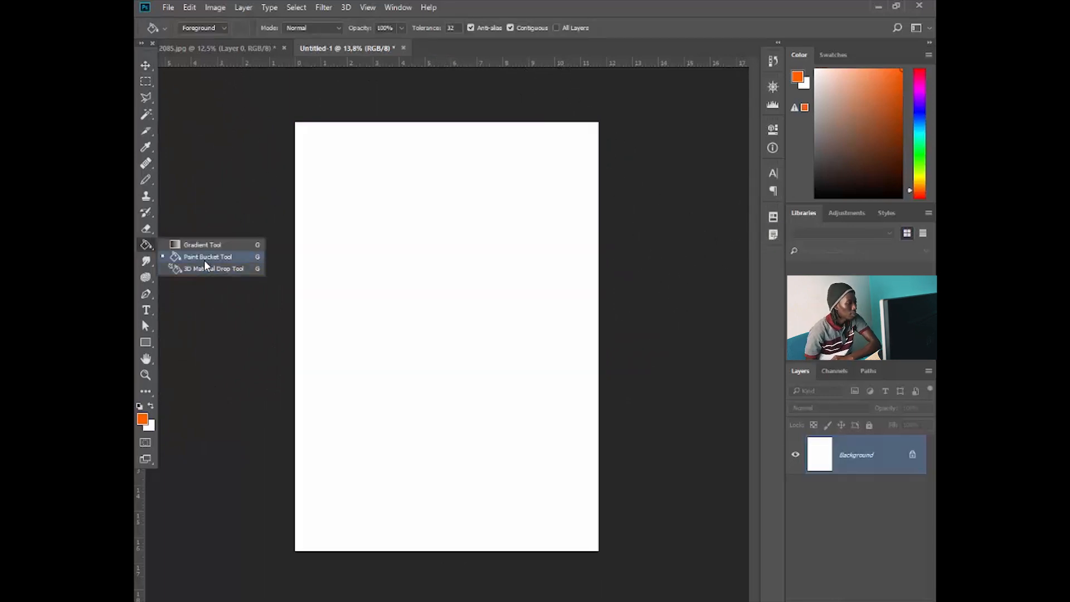
Step: Fill the blank canvas with the orange foreground colour (#ff5e00) using the Paint Bucket Tool
click(204, 259)
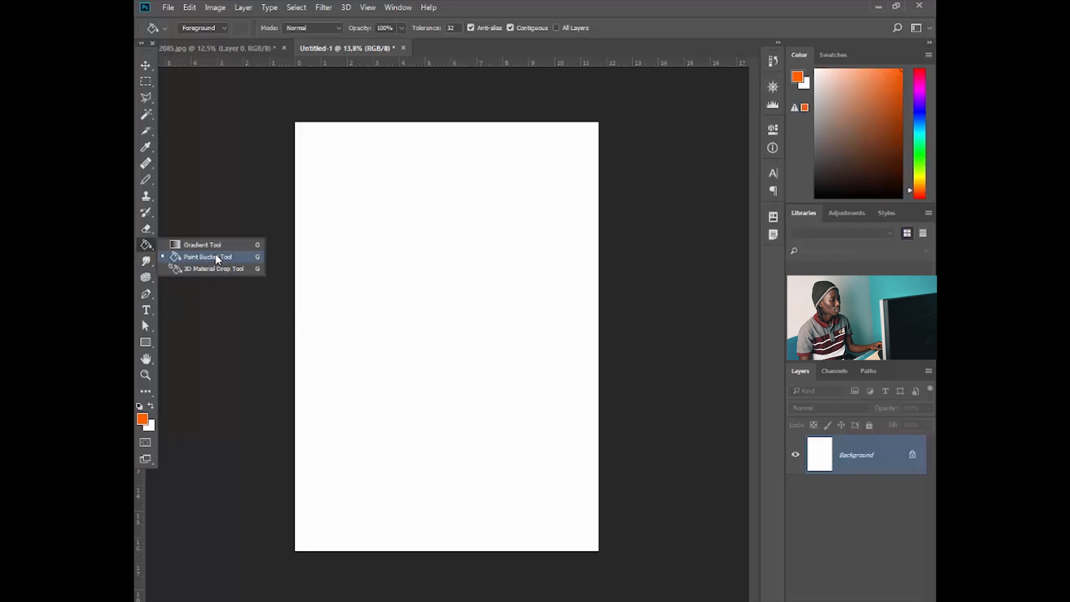
click(215, 253)
click(142, 420)
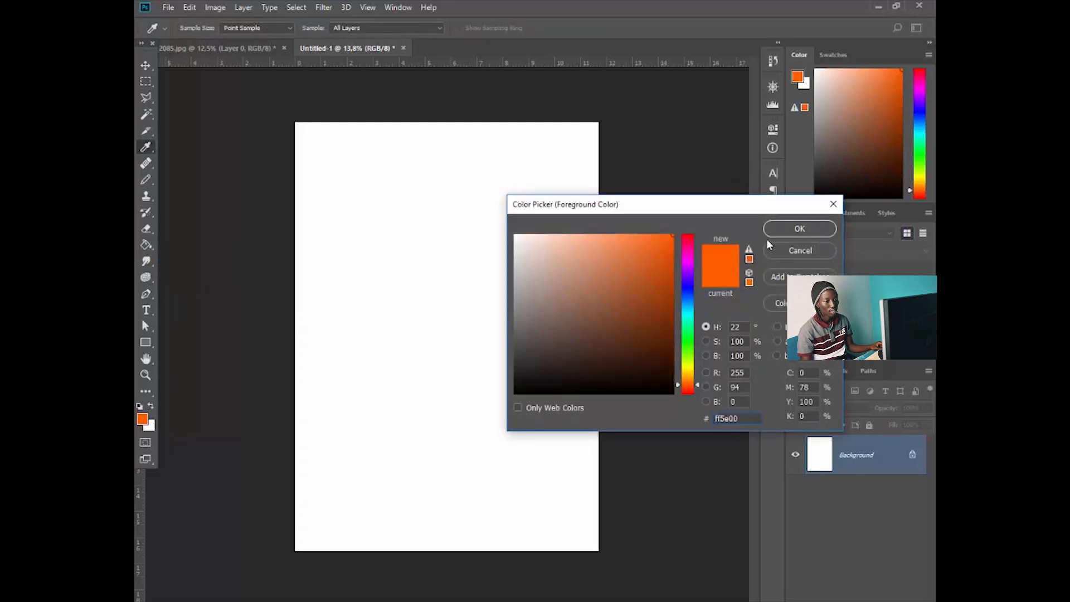
key(Return)
click(383, 233)
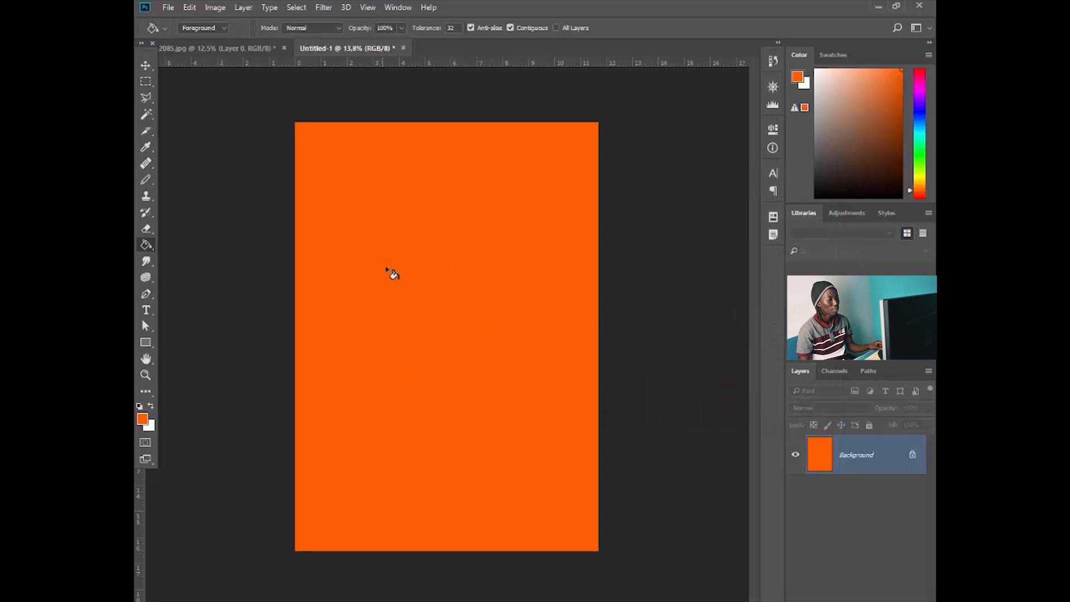
Step: Swap the foreground and background colours and fill the canvas with white using the Paint Bucket Tool
click(151, 407)
click(143, 419)
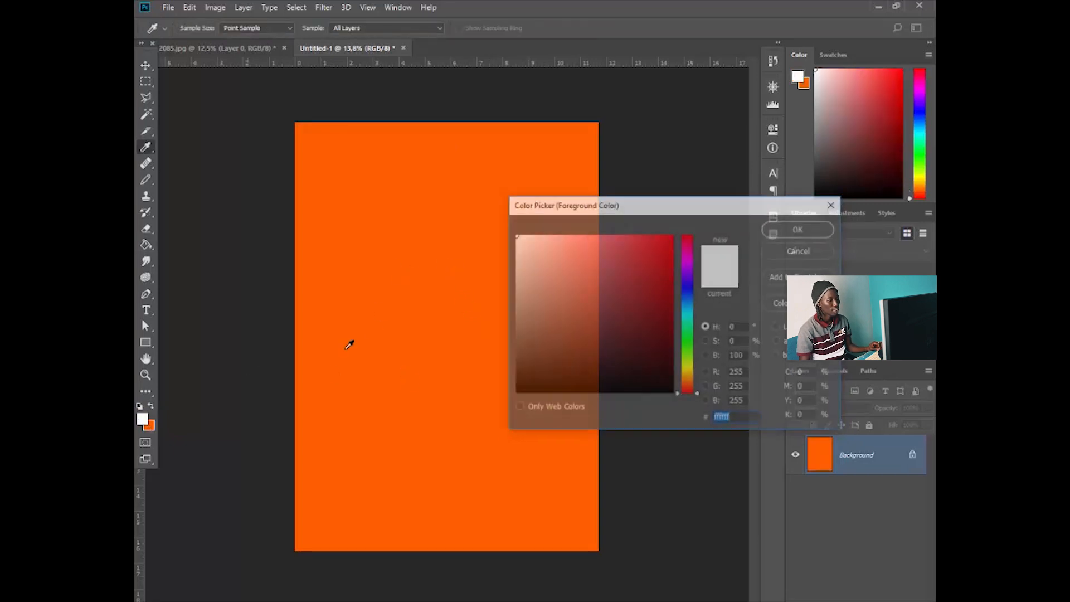
click(383, 334)
click(821, 255)
key(g)
click(454, 246)
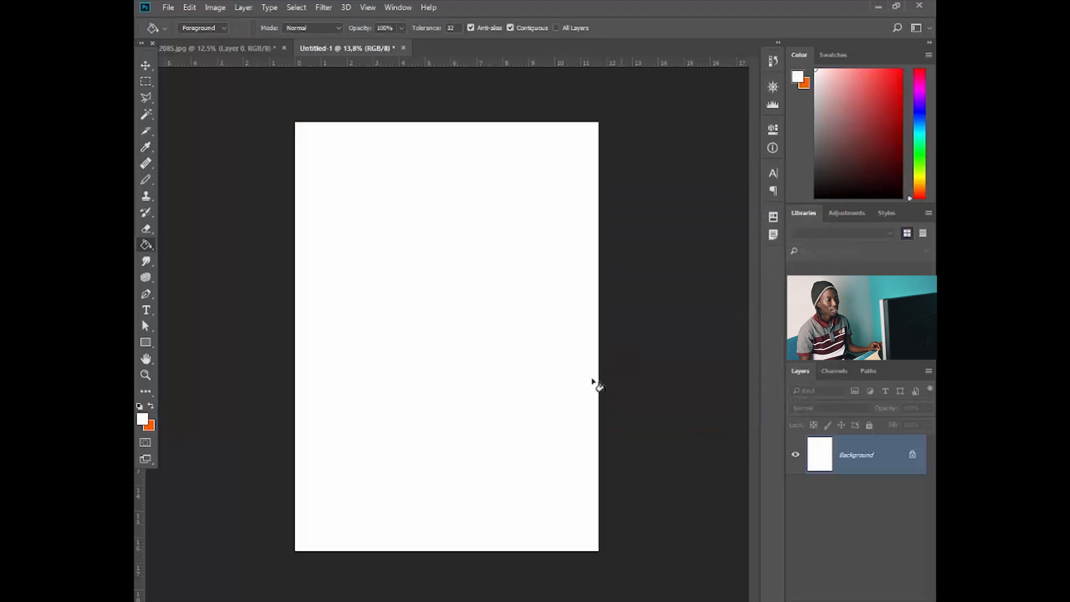
Step: In the 2085.jpg portrait, soften the skin beneath the man's nearer eye using the Blur Tool with a smaller soft brush
click(146, 261)
alt+click(146, 260)
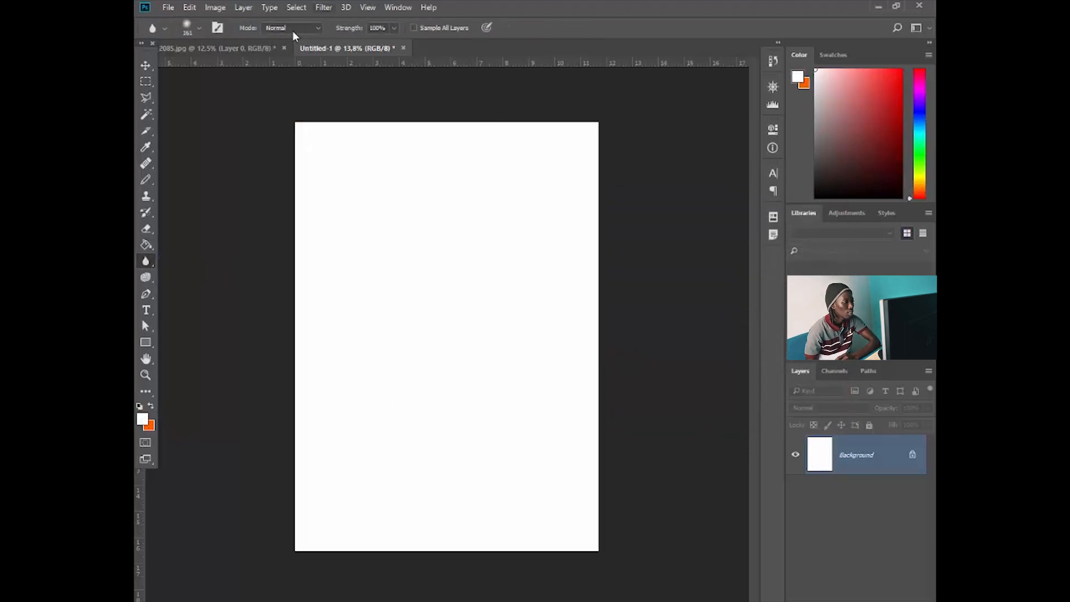
click(265, 46)
scroll(450, 232, up, 5)
scroll(520, 184, down, 2)
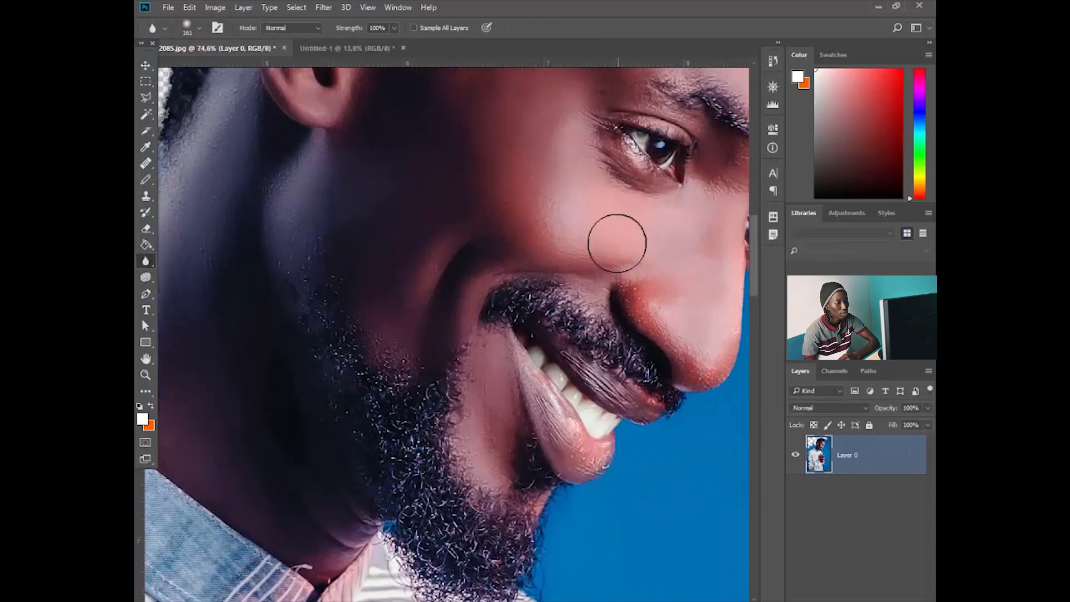
scroll(489, 270, down, 2)
scroll(632, 170, up, 5)
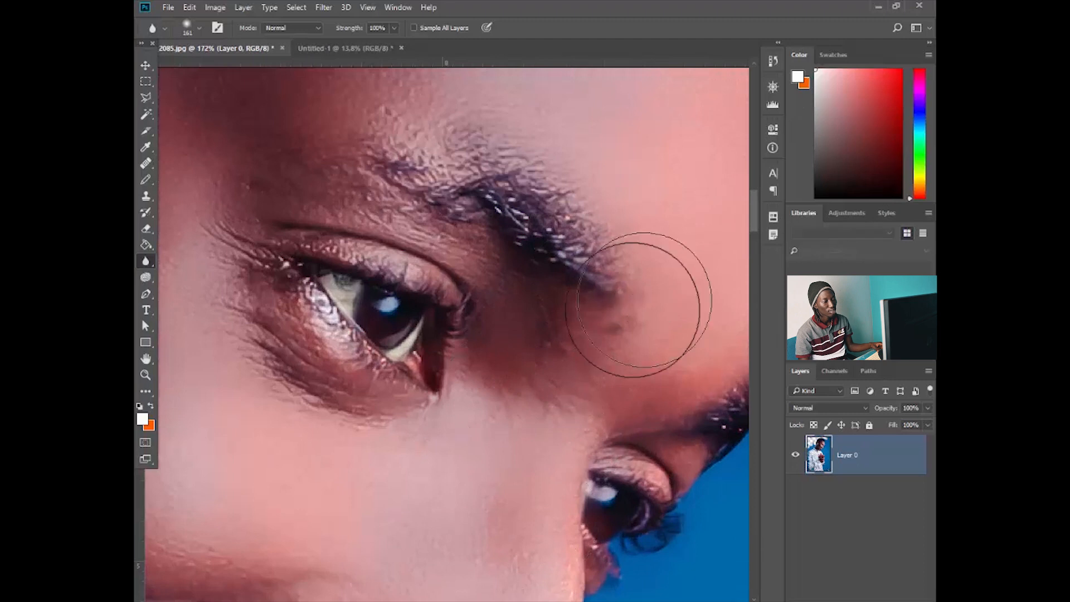
right_click(549, 346)
drag(654, 320, 634, 322)
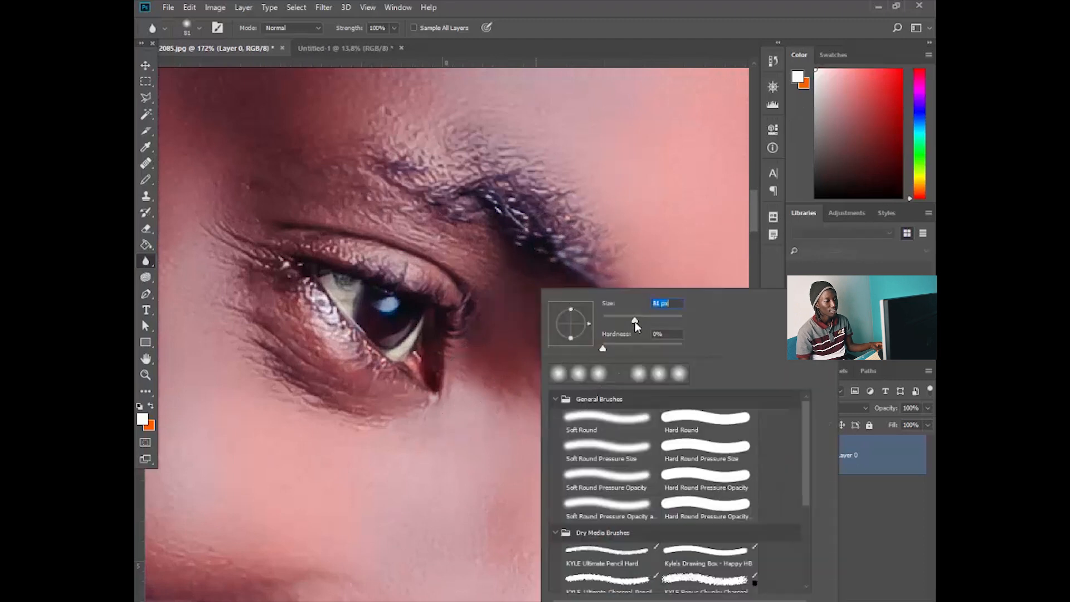
click(329, 379)
mouse_move(271, 363)
mouse_down()
mouse_move(287, 386)
mouse_move(270, 369)
mouse_move(269, 344)
mouse_move(271, 359)
mouse_move(344, 371)
mouse_move(383, 415)
mouse_move(202, 305)
mouse_move(268, 360)
mouse_up()
Step: Sharpen the eyebrow, forehead and front hair with the Sharpen Tool at 152 px and 50% strength
right_click(147, 262)
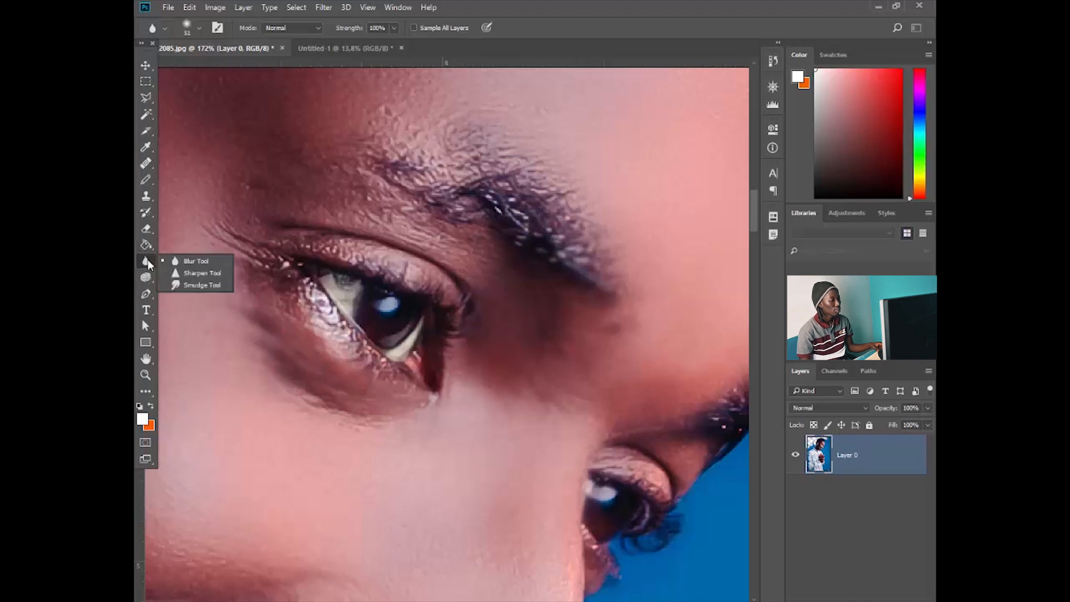
click(176, 273)
scroll(490, 215, down, 3)
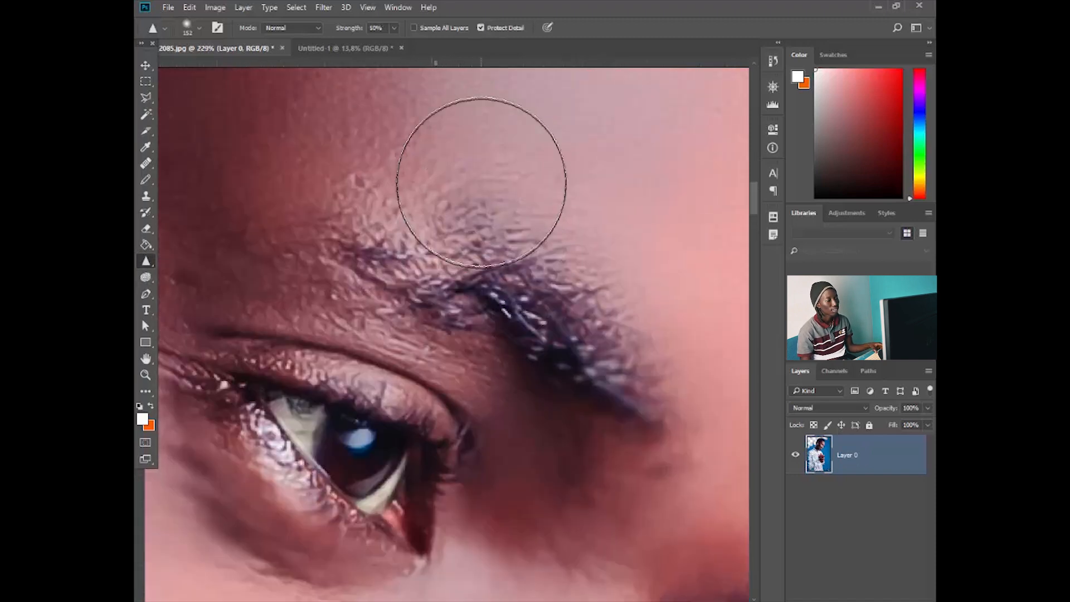
scroll(421, 139, down, 4)
scroll(446, 148, up, 5)
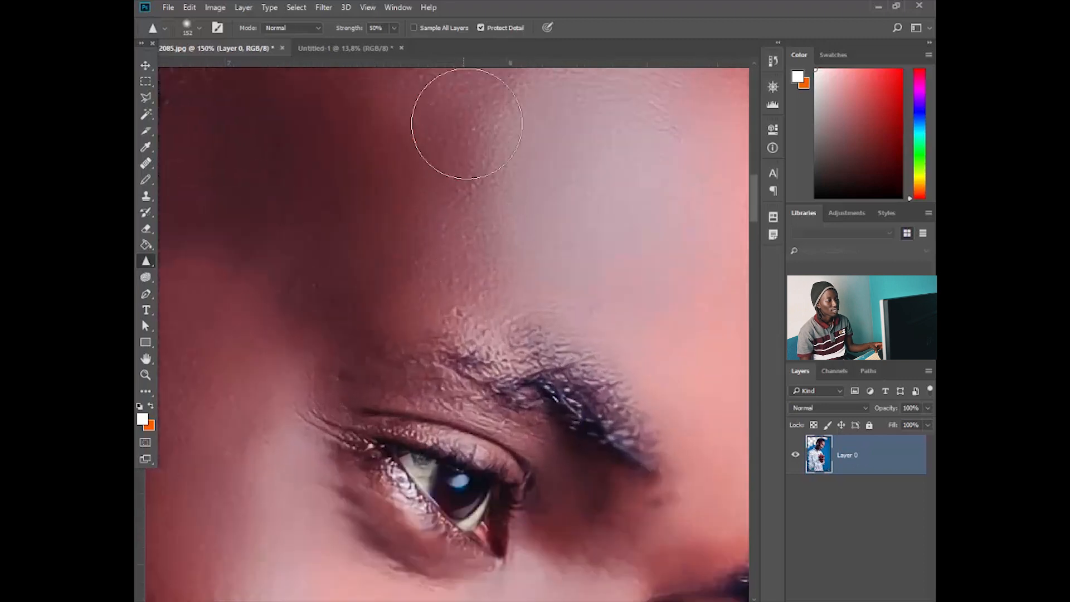
scroll(552, 281, up, 5)
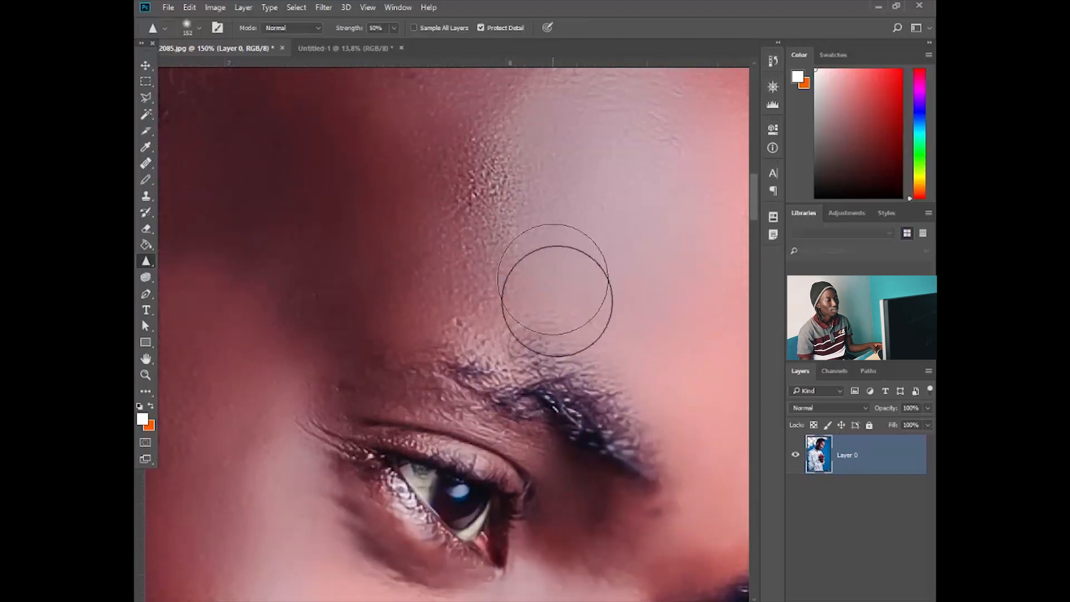
scroll(549, 278, up, 5)
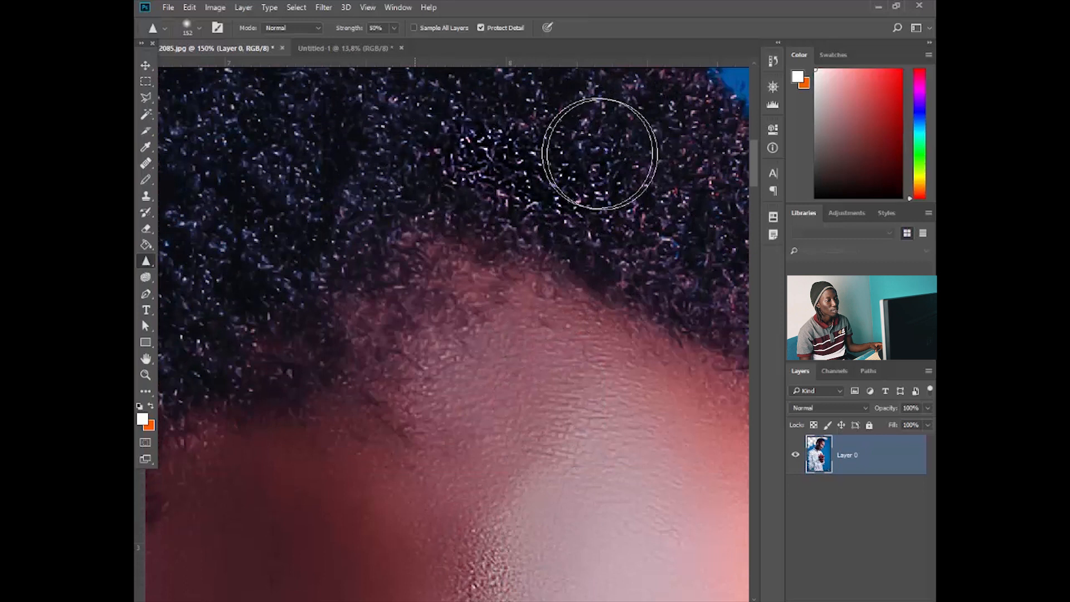
mouse_move(358, 154)
mouse_down()
mouse_move(382, 167)
mouse_move(374, 245)
mouse_move(383, 186)
mouse_move(303, 95)
mouse_move(226, 306)
mouse_move(239, 186)
mouse_move(377, 67)
mouse_move(409, 217)
mouse_up()
Step: Resize the Sharpen Tool brush and sharpen more of the hair above and behind the forehead
scroll(410, 217, down, 5)
right_click(470, 174)
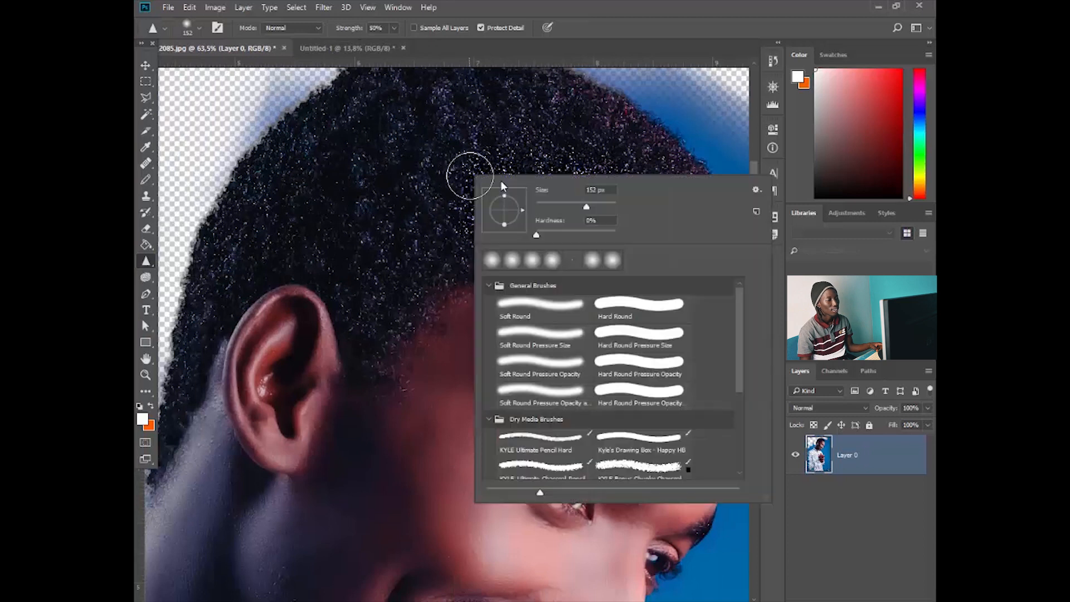
key(Return)
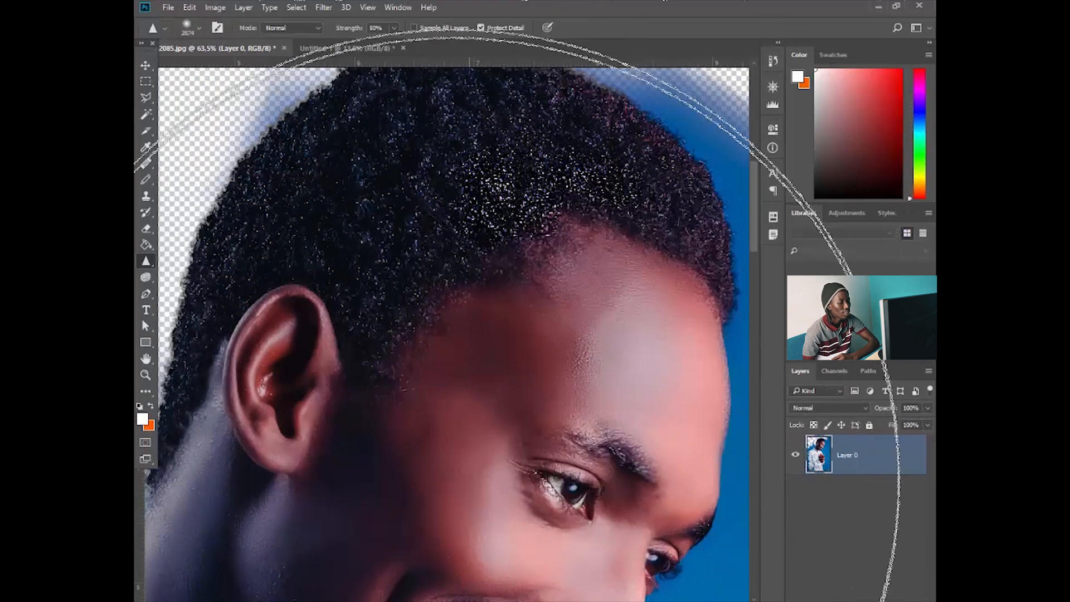
right_click(427, 290)
click(545, 319)
mouse_move(414, 149)
mouse_down()
mouse_move(402, 188)
mouse_move(391, 181)
mouse_move(396, 170)
mouse_move(396, 234)
mouse_move(380, 208)
mouse_move(355, 249)
mouse_move(312, 201)
mouse_move(360, 145)
mouse_move(442, 122)
mouse_move(593, 140)
mouse_move(647, 202)
mouse_move(363, 179)
mouse_move(181, 262)
mouse_up()
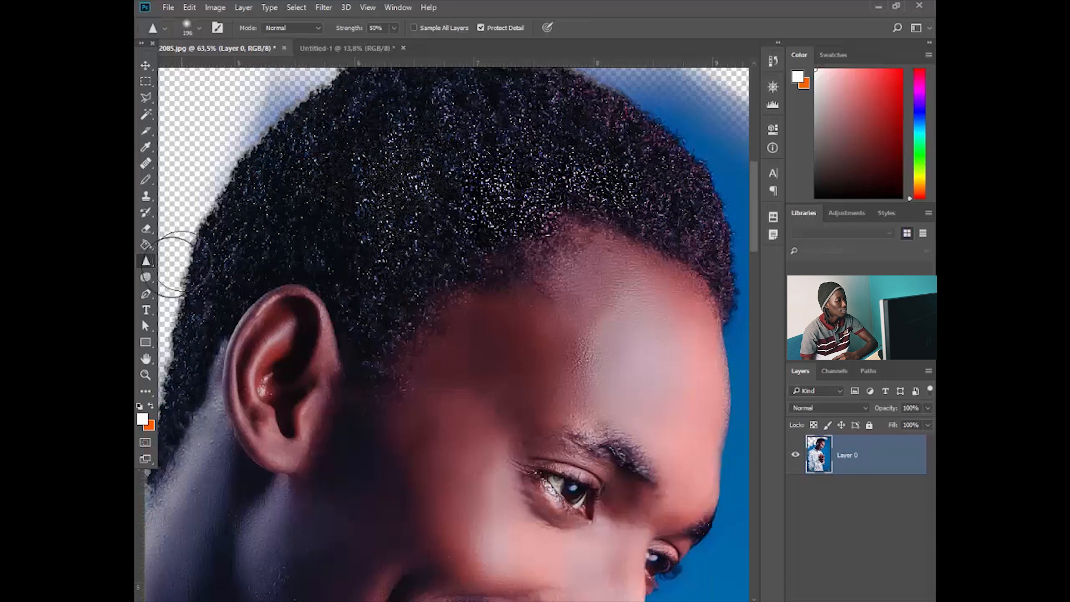
Step: Lighten the cheek and nose with the Dodge Tool, using the Midtones range and 50% exposure
click(142, 280)
click(211, 282)
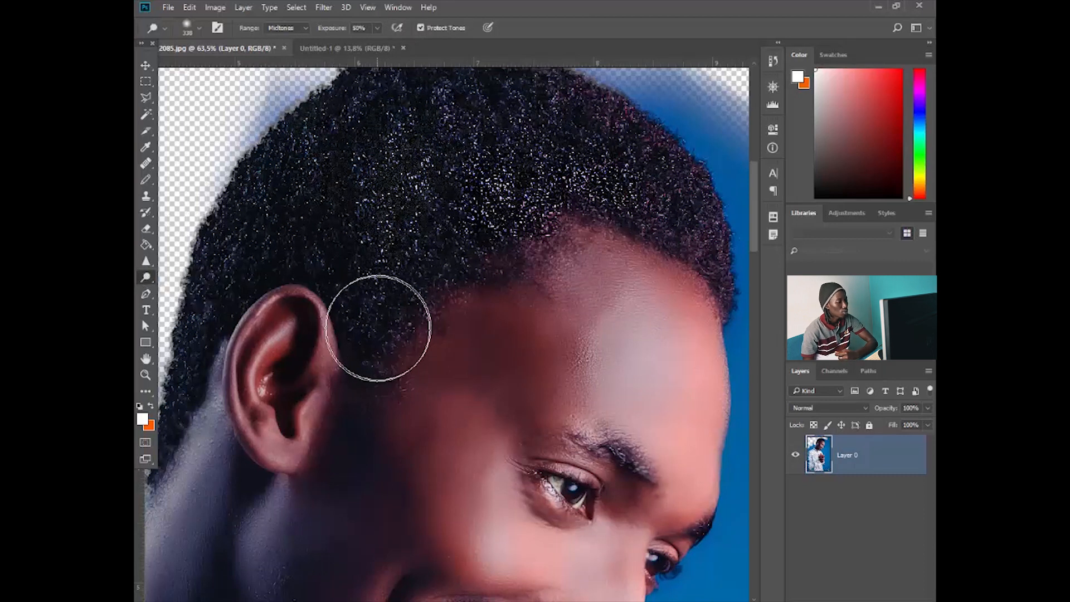
scroll(656, 430, up, 3)
mouse_move(647, 401)
mouse_down()
mouse_move(635, 370)
mouse_move(592, 355)
mouse_move(641, 335)
mouse_move(645, 394)
mouse_up()
scroll(613, 334, down, 5)
scroll(592, 498, up, 5)
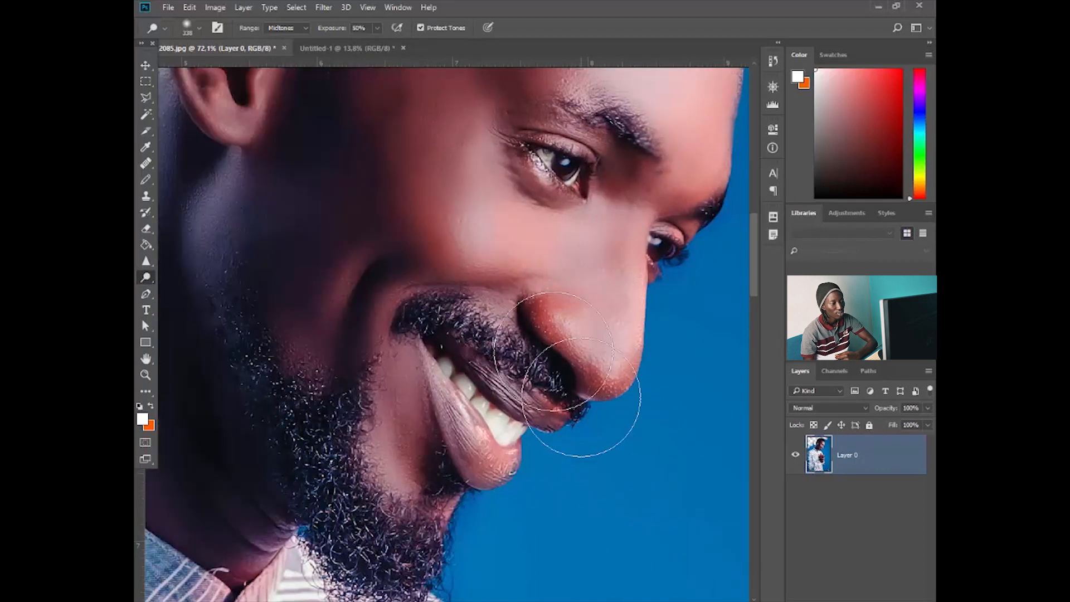
mouse_move(537, 227)
mouse_down()
mouse_move(505, 234)
mouse_move(477, 172)
mouse_up()
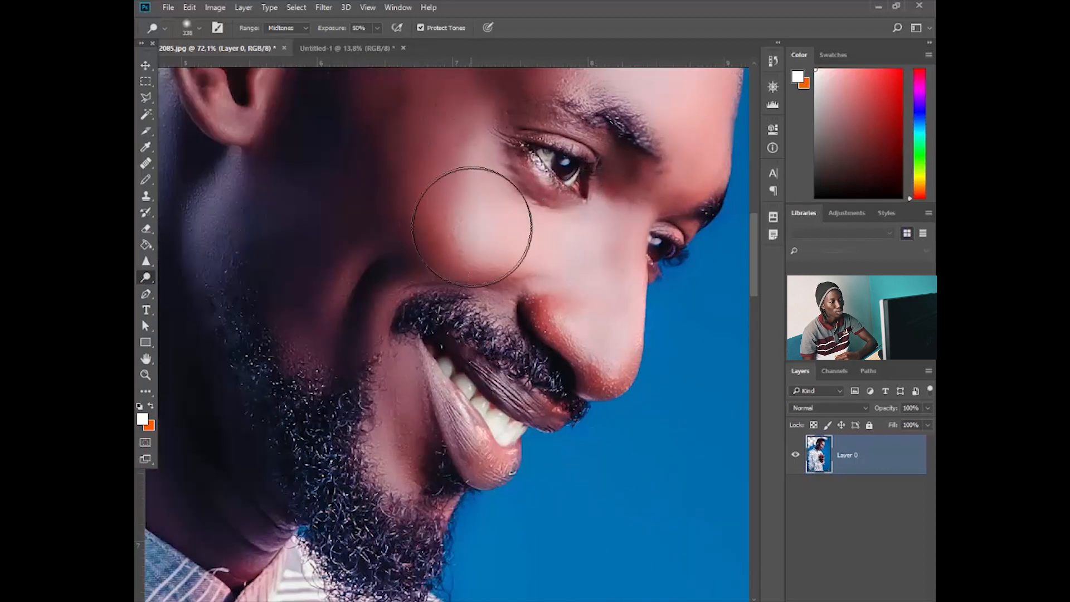
Step: Darken areas of the face and beard with the Burn Tool, using the Midtones range and 99% exposure
right_click(144, 283)
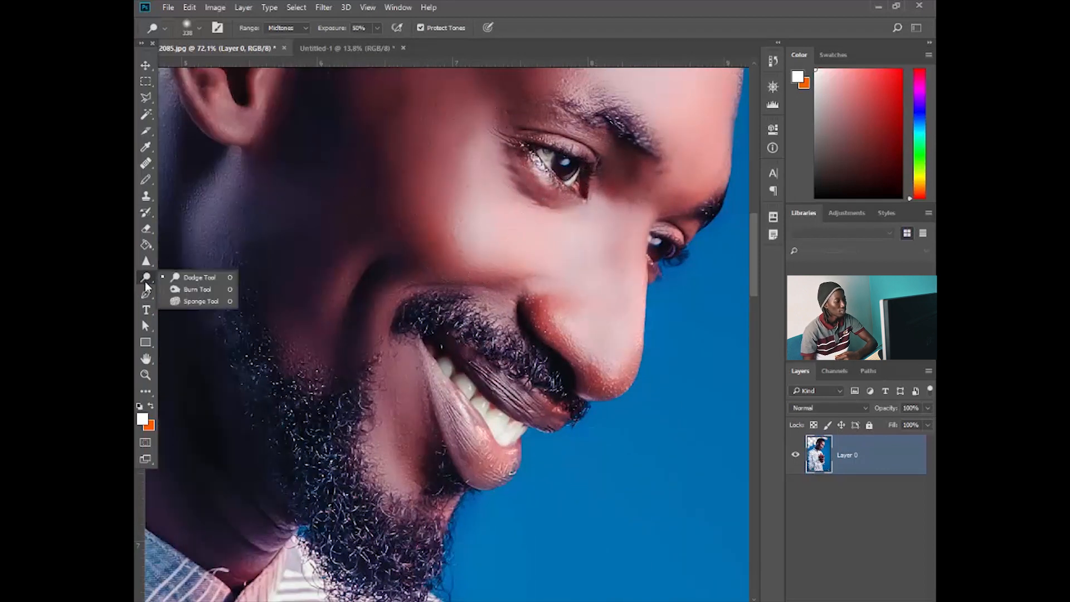
click(217, 289)
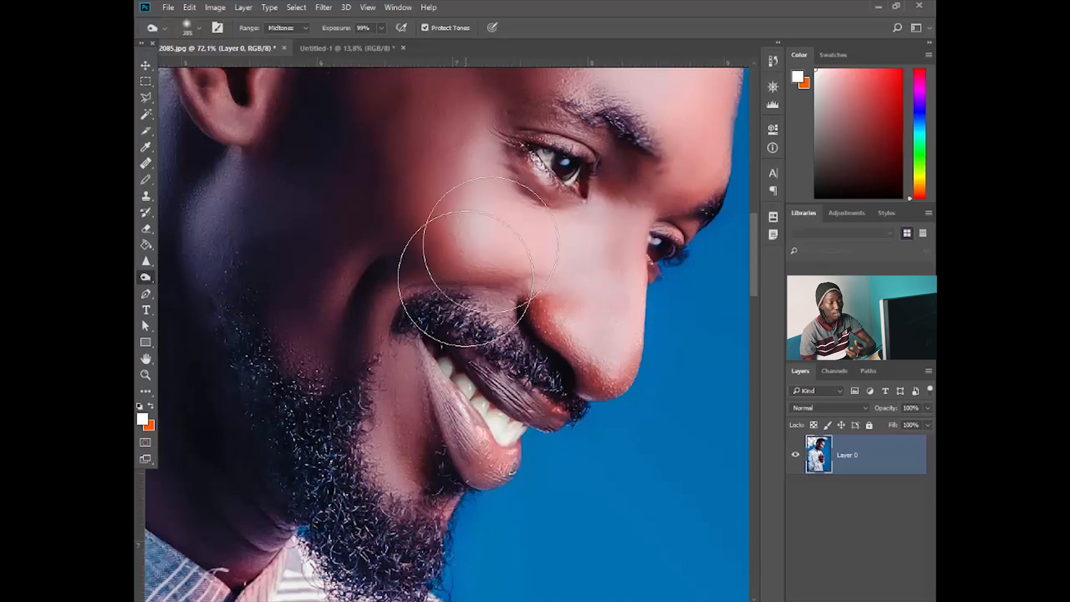
scroll(555, 296, down, 4)
scroll(578, 139, up, 2)
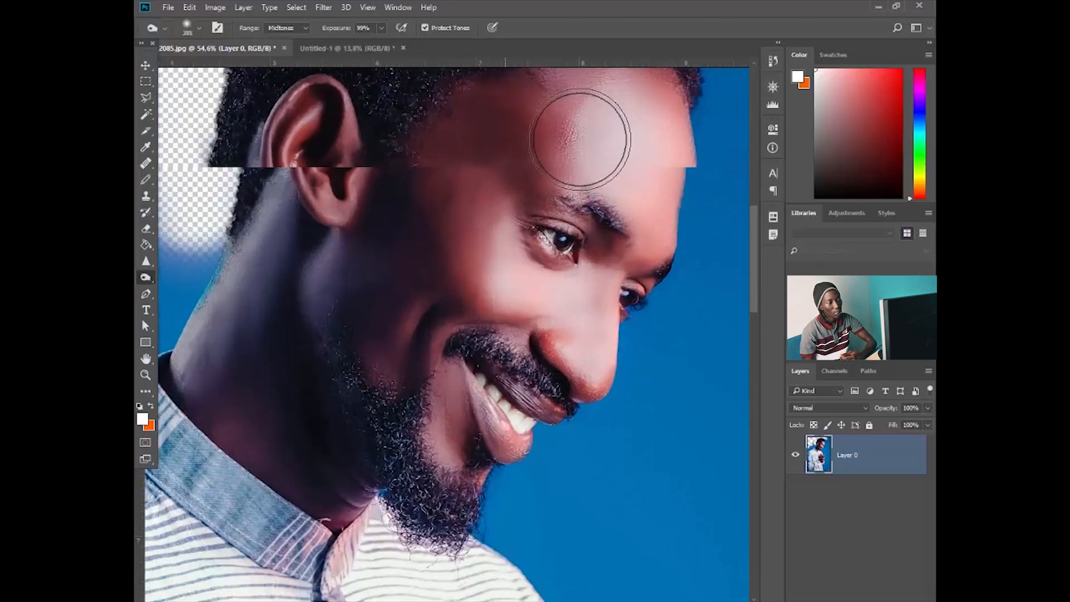
drag(755, 256, 756, 242)
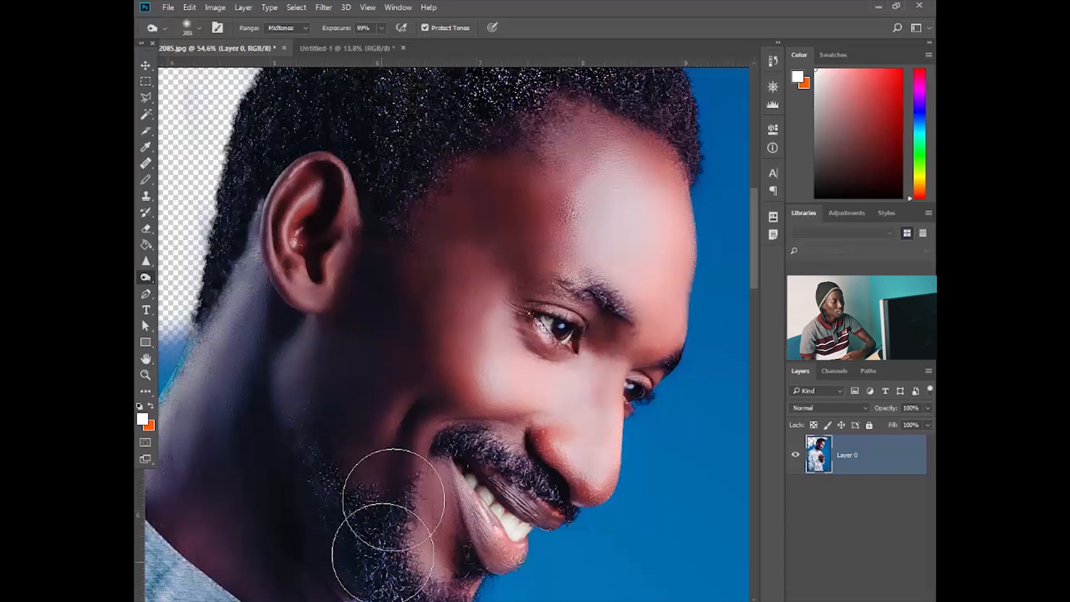
scroll(365, 504, down, 4)
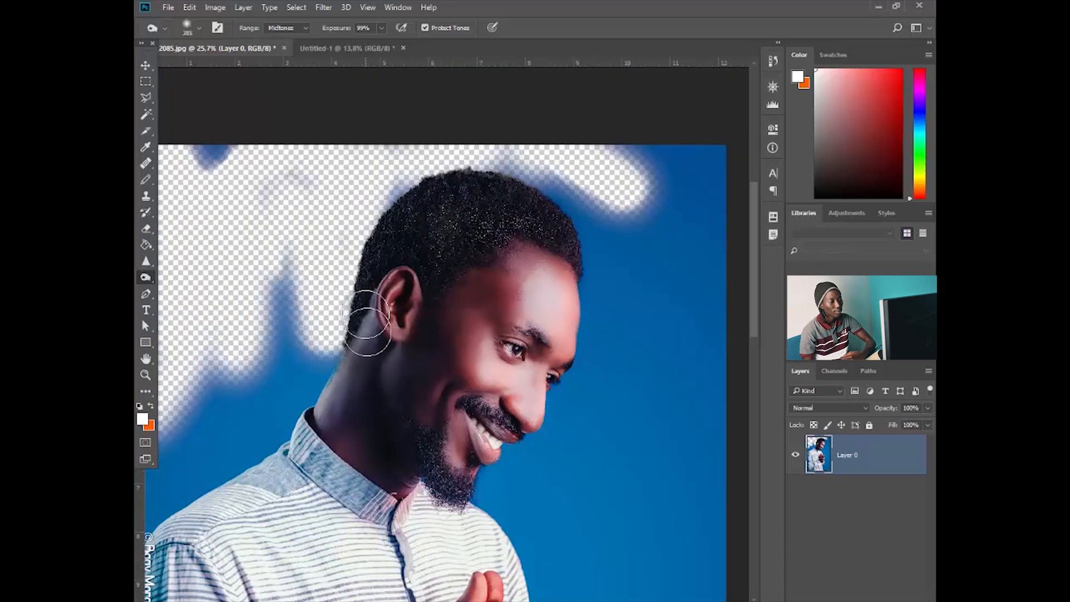
scroll(467, 368, up, 3)
Step: Desaturate the cheek and nose with the Sponge Tool, using a 190 px soft brush at 50% flow
right_click(146, 277)
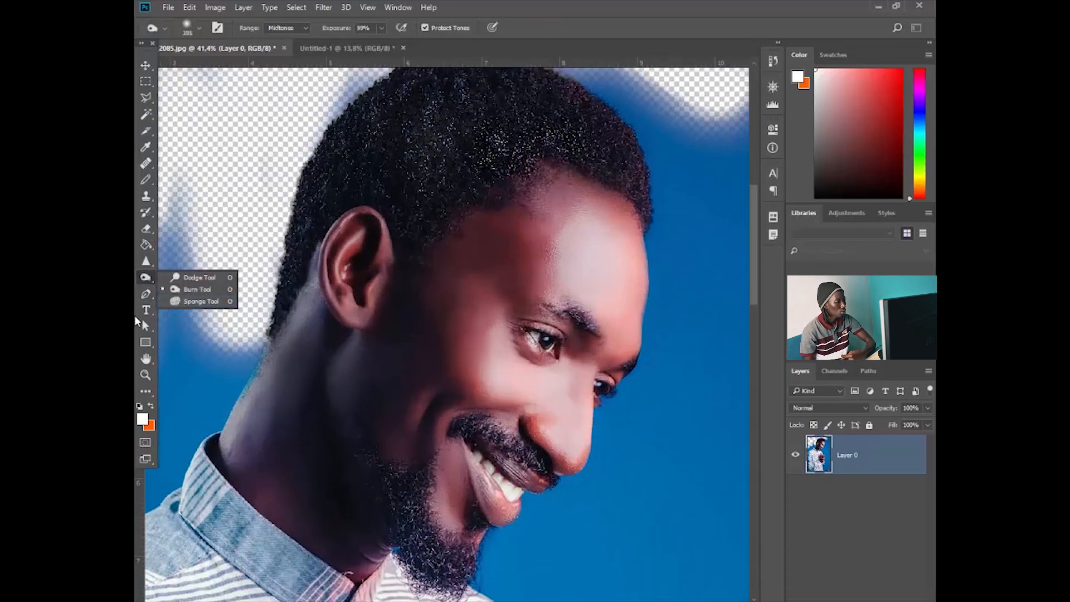
click(185, 301)
scroll(558, 396, up, 3)
right_click(568, 290)
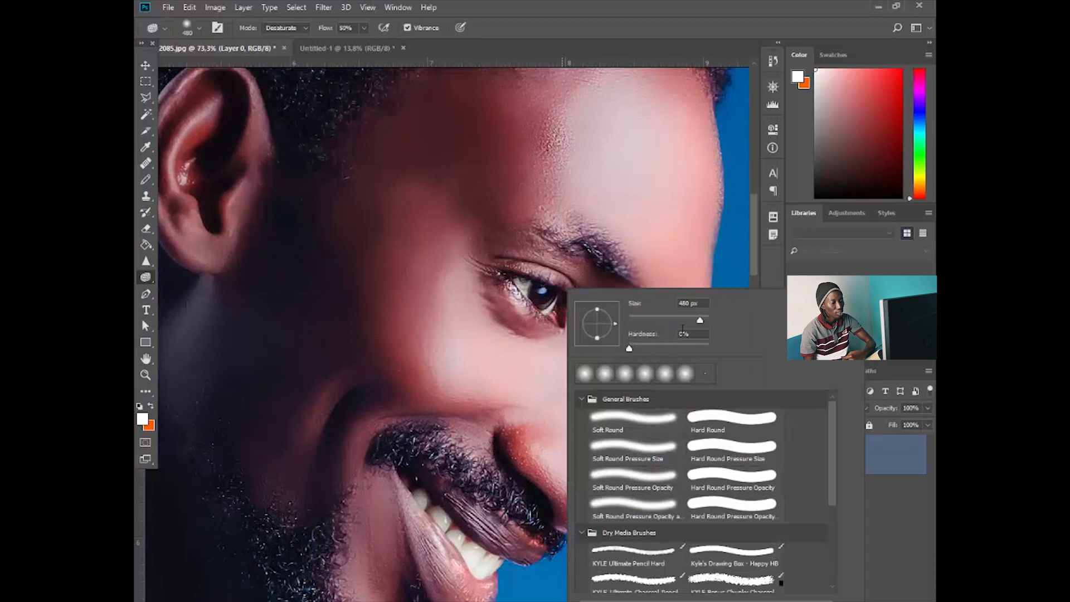
click(490, 295)
mouse_move(476, 355)
mouse_down()
mouse_move(456, 335)
mouse_move(427, 337)
mouse_move(426, 322)
mouse_move(486, 362)
mouse_move(470, 382)
mouse_move(460, 335)
mouse_move(433, 311)
mouse_move(414, 333)
mouse_move(454, 374)
mouse_move(570, 392)
mouse_move(557, 395)
mouse_move(574, 410)
mouse_move(585, 386)
mouse_move(578, 470)
mouse_move(538, 408)
mouse_move(571, 447)
mouse_up()
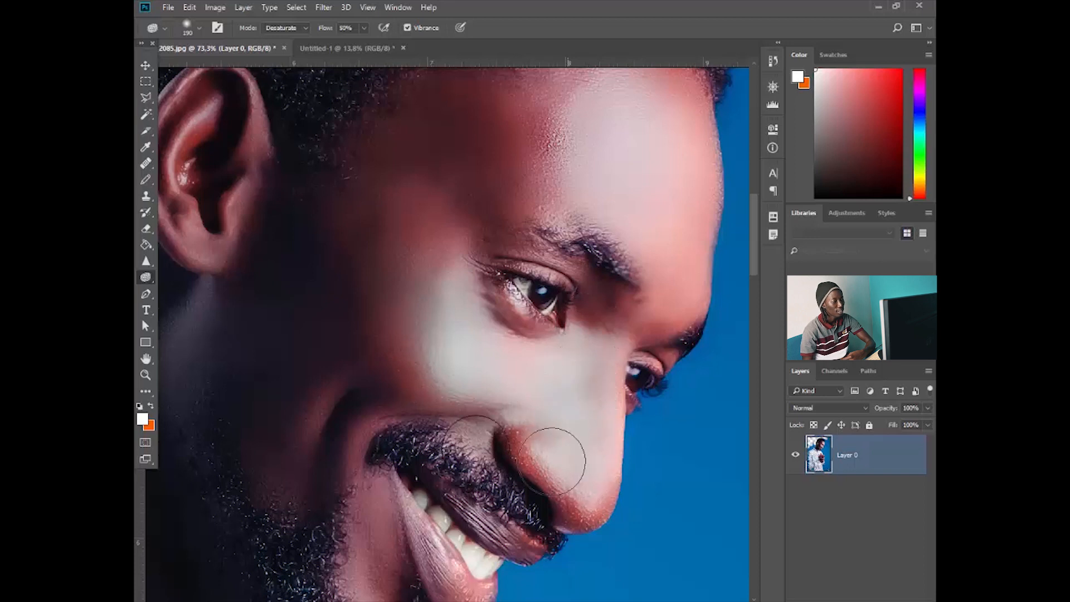
Step: Activate the Pen Tool and revert the portrait through its history to the state before the erasing and retouching
right_click(146, 294)
click(201, 293)
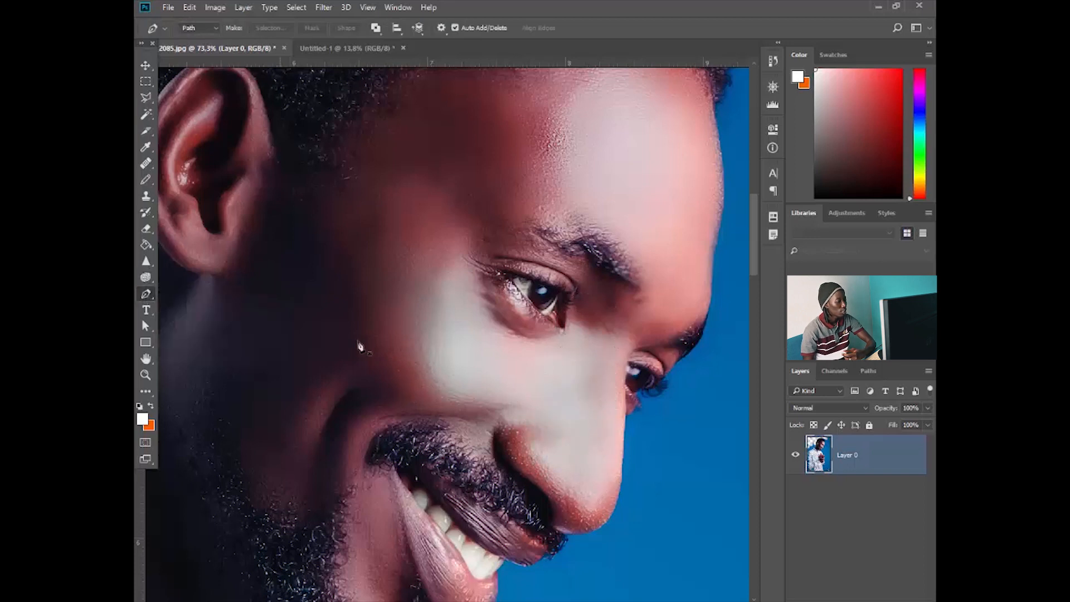
scroll(458, 334, down, 3)
scroll(462, 329, down, 2)
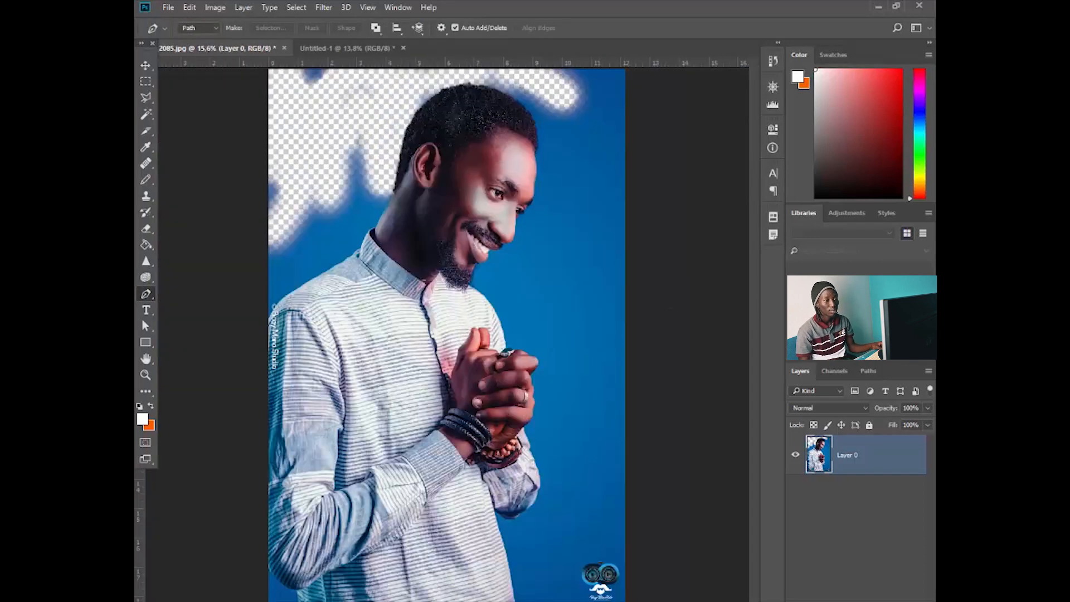
click(773, 64)
scroll(733, 139, up, 4)
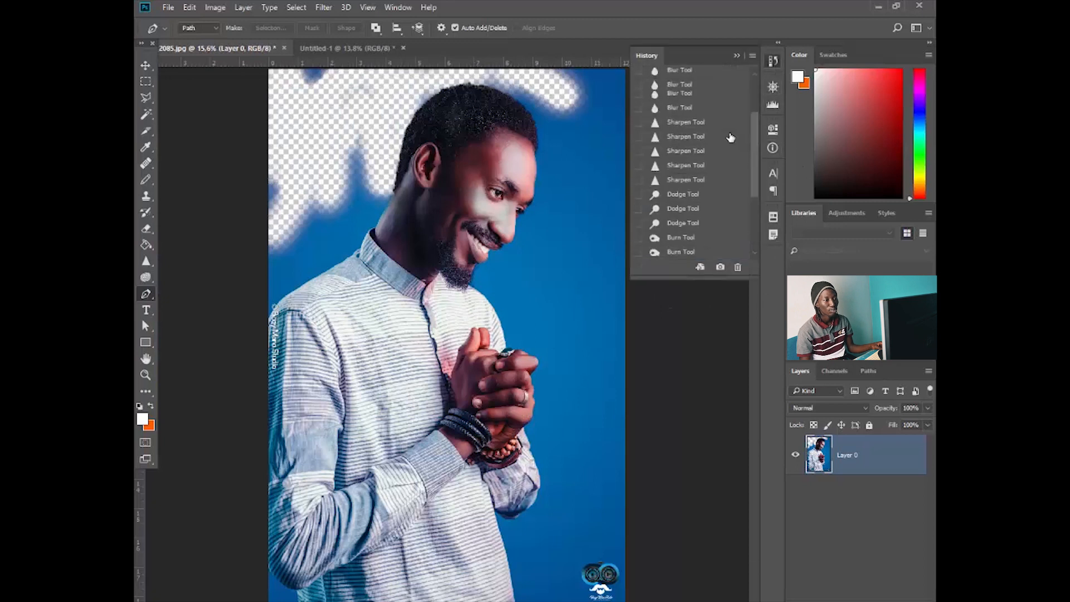
click(697, 80)
click(774, 64)
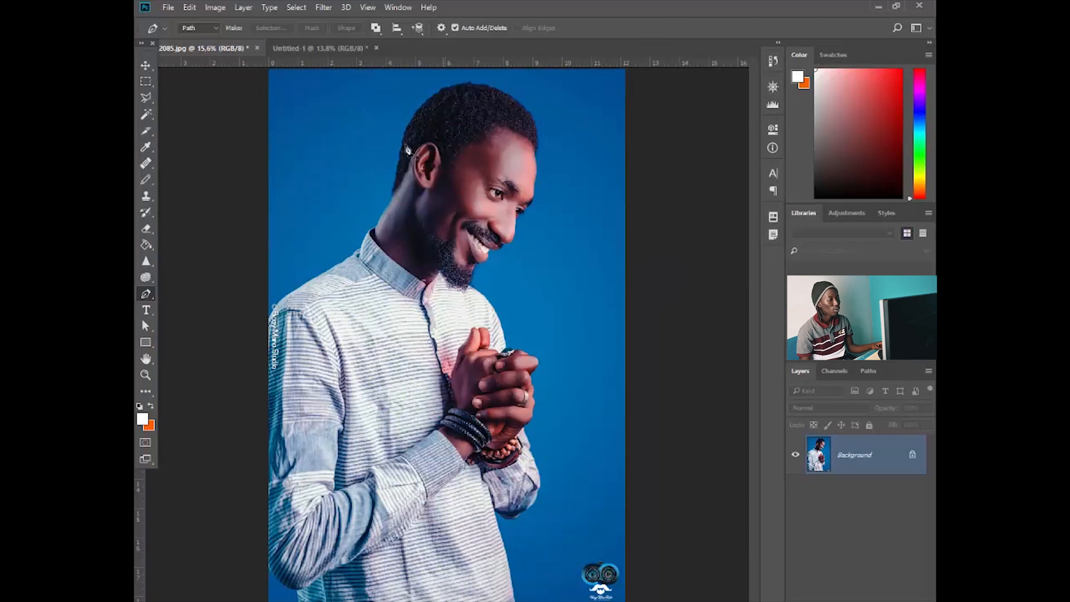
Step: Trace a Pen Tool path along the upper edge of the shirt's shoulder, from the photo's edge towards the collar
scroll(260, 294, up, 3)
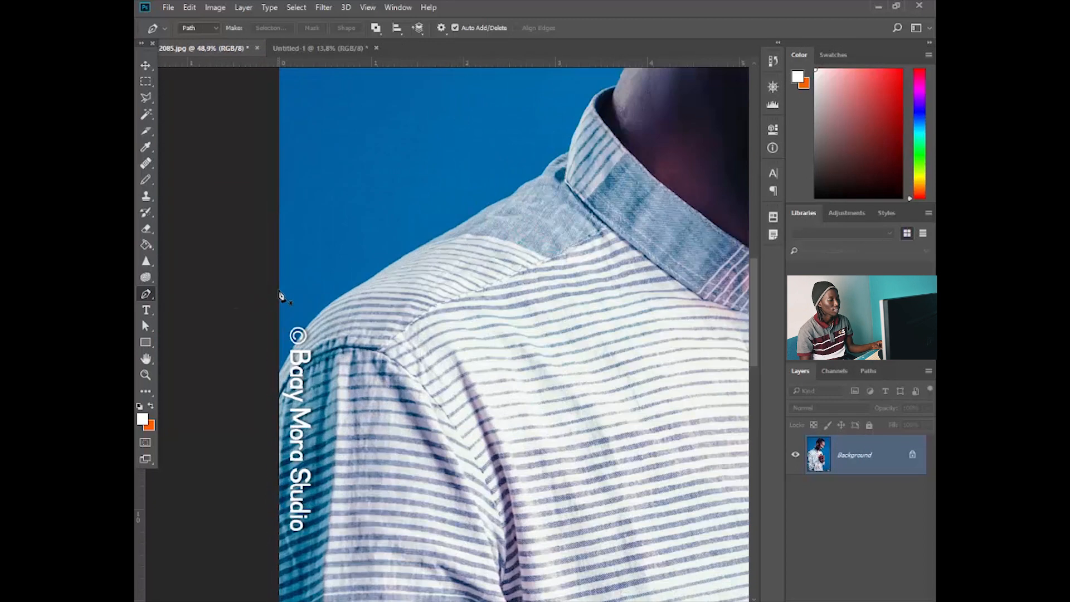
click(279, 376)
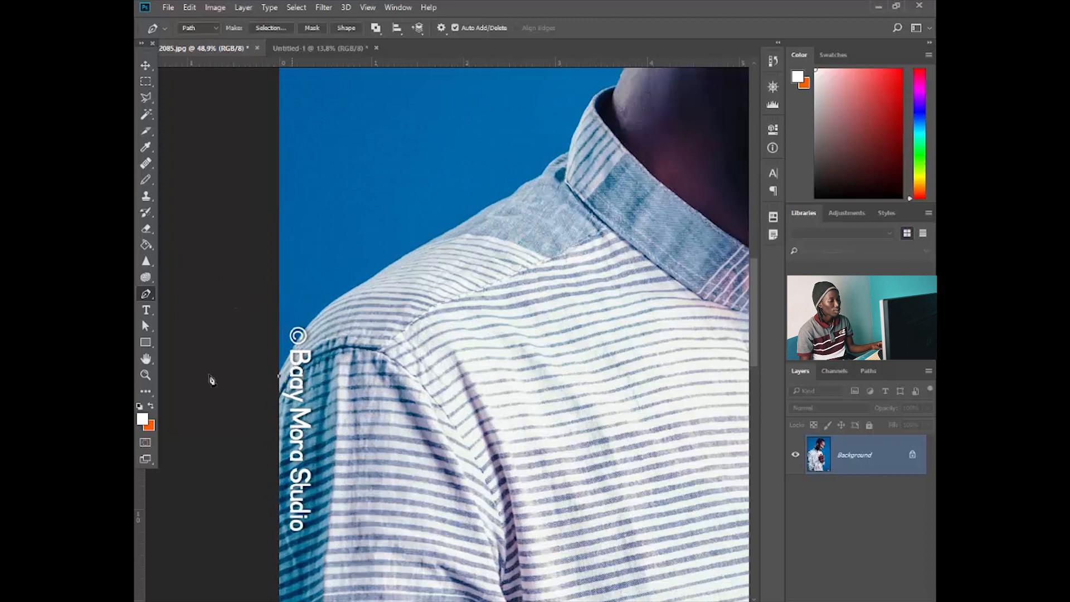
scroll(308, 331, up, 2)
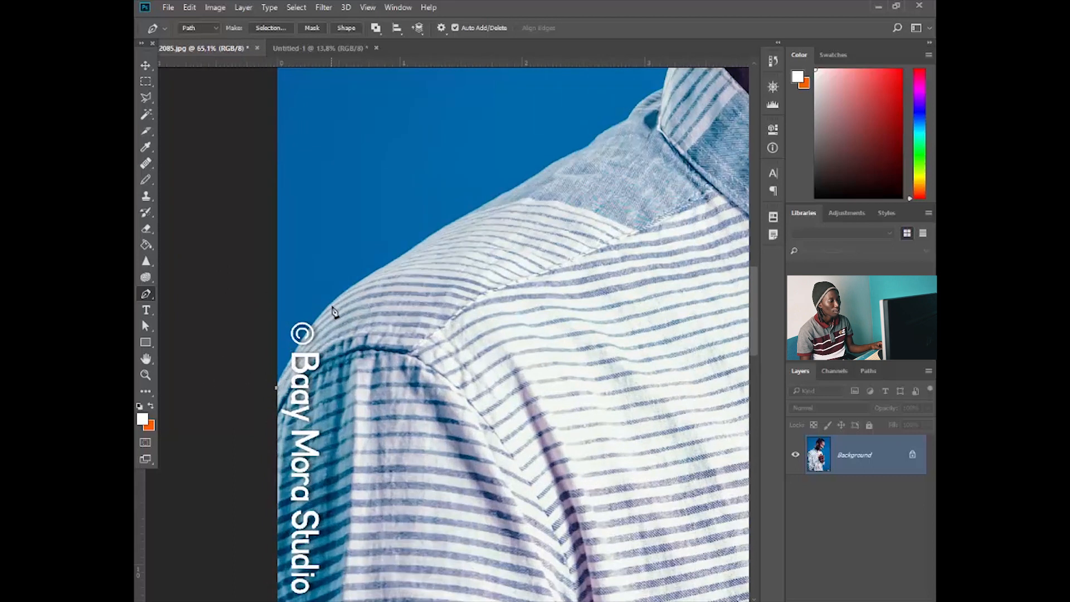
drag(392, 257, 389, 262)
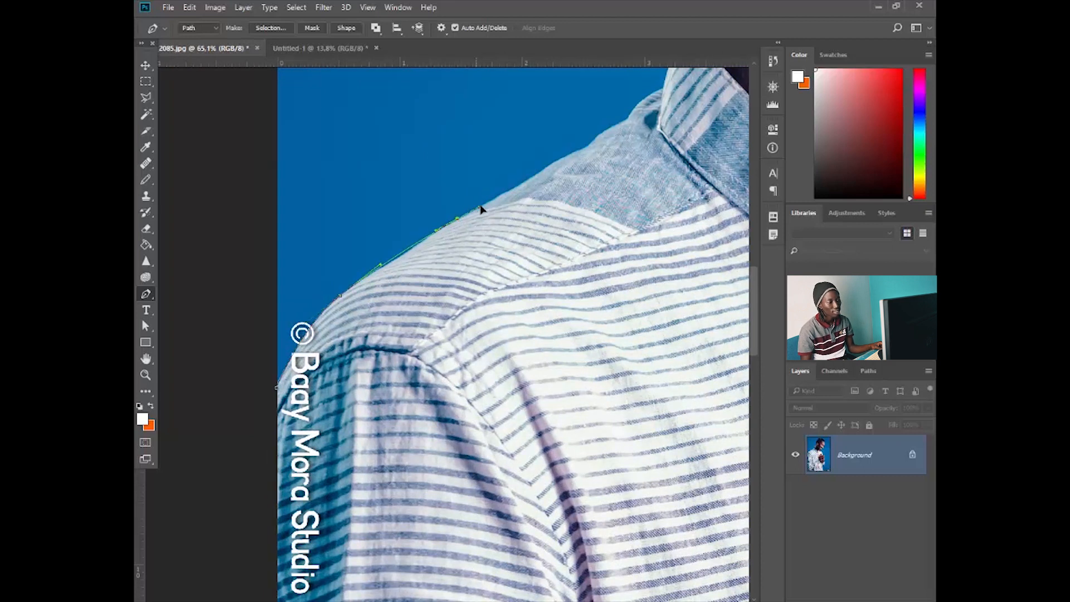
scroll(476, 187, up, 3)
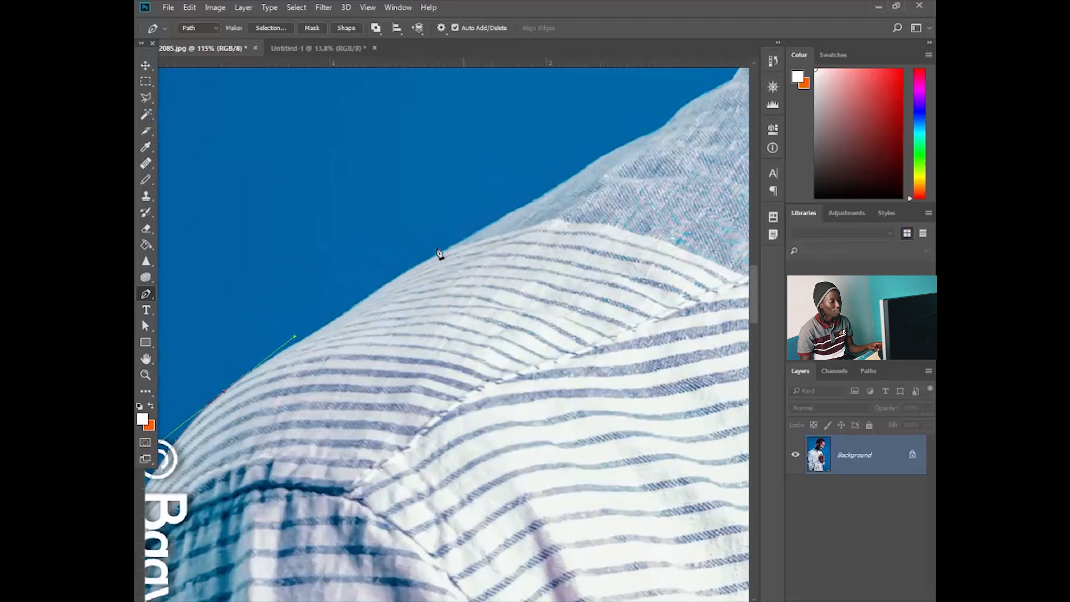
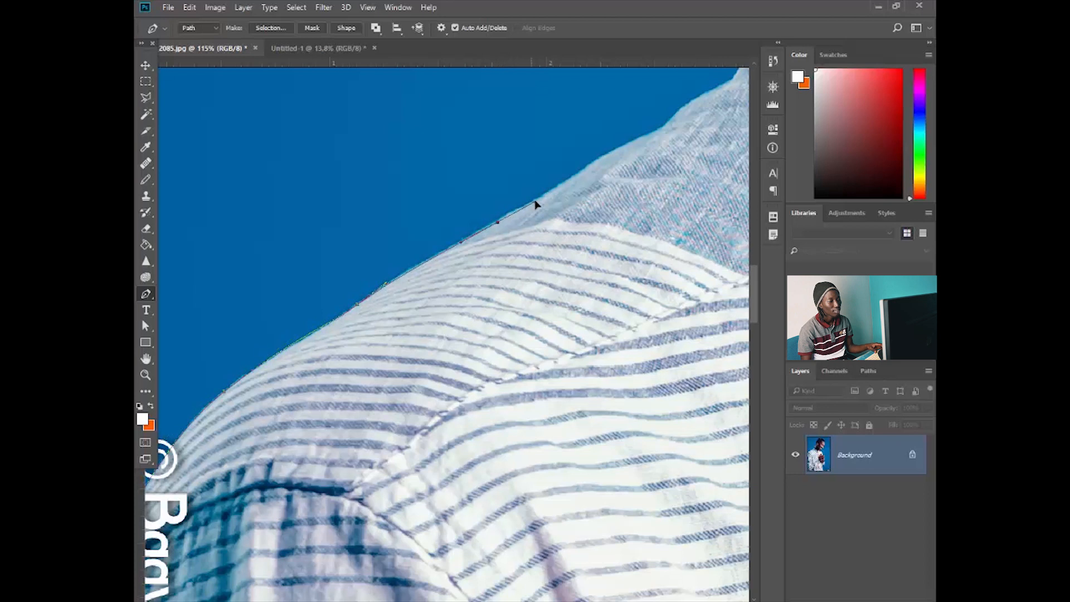
drag(594, 164, 664, 126)
click(678, 109)
drag(719, 87, 731, 82)
Step: Examine how closely the pen path follows the shoulder edge at pixel level, and dismiss the path
scroll(454, 165, down, 5)
scroll(451, 270, up, 6)
scroll(379, 440, up, 10)
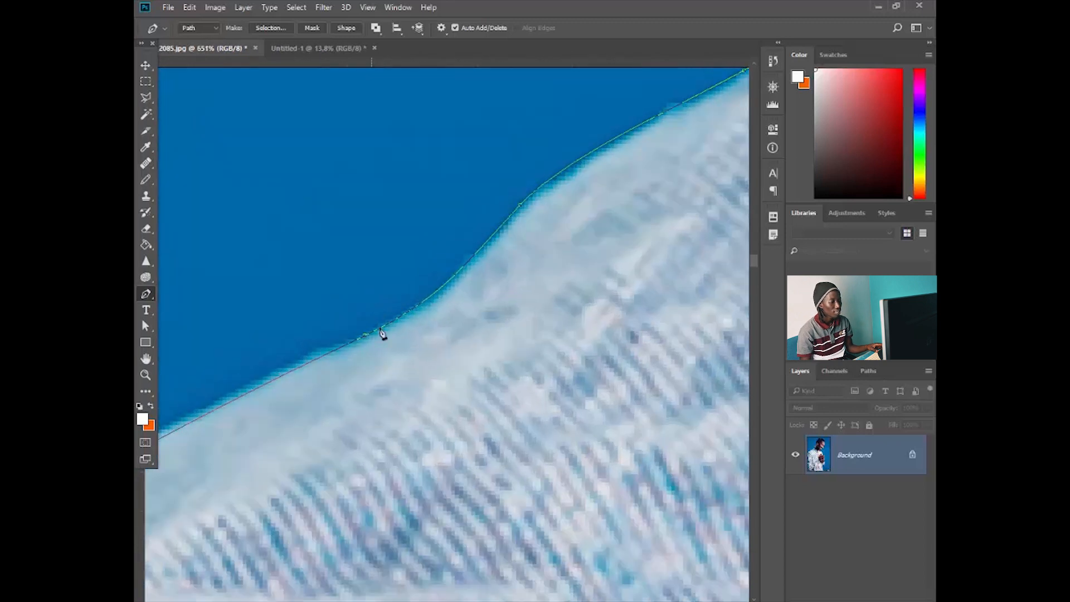
scroll(382, 349, down, 2)
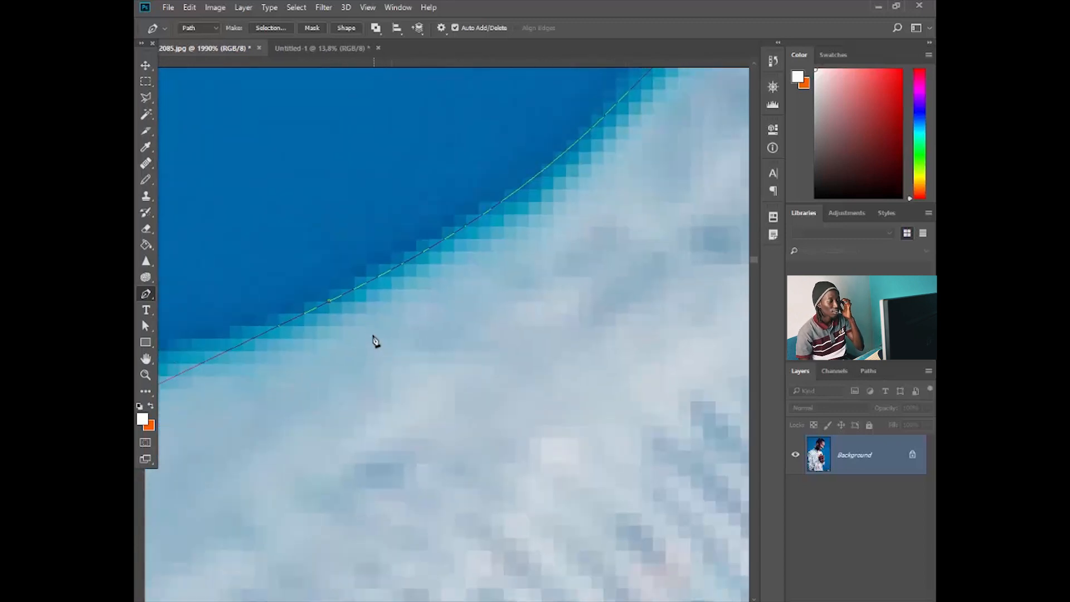
scroll(351, 292, up, 2)
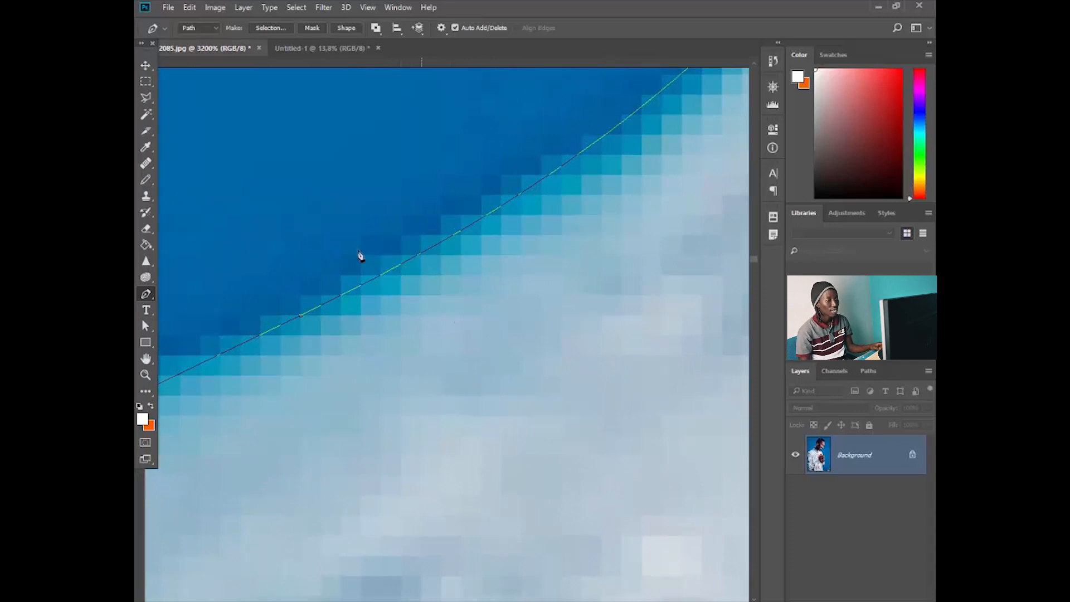
scroll(533, 309, down, 15)
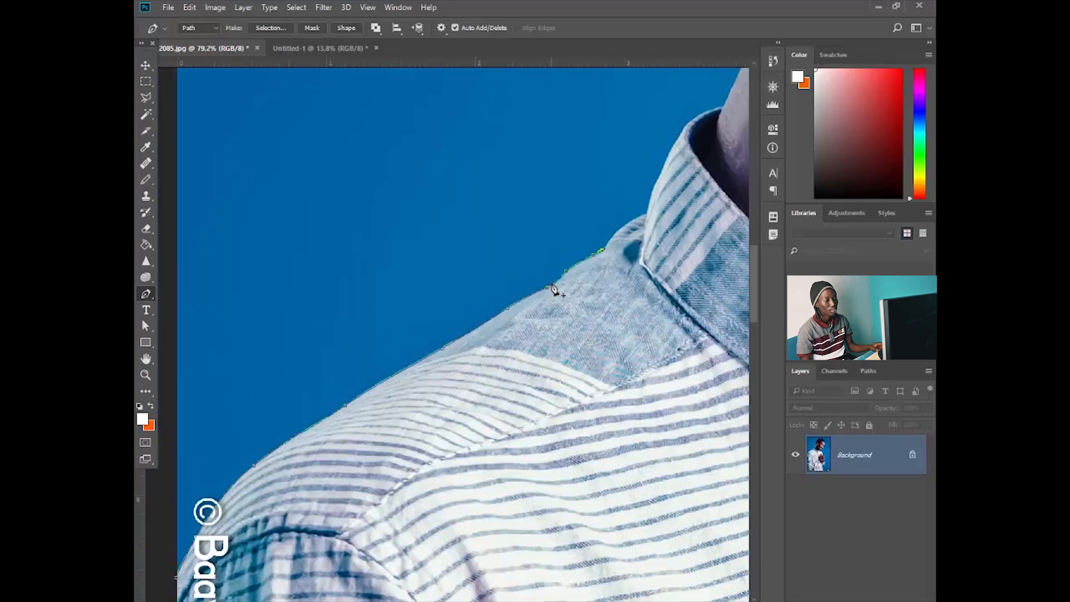
key(Return)
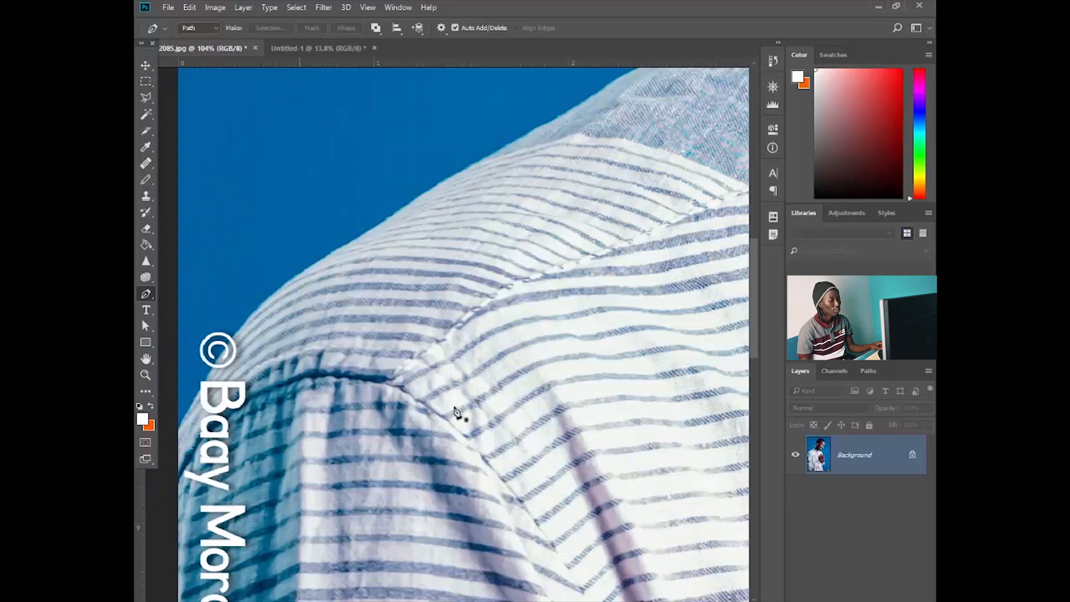
Step: Select the blue background above the shoulder with the Magic Wand at tolerance 22, examine the selection edge up close, and deselect it
scroll(482, 441, up, 3)
right_click(146, 114)
click(200, 122)
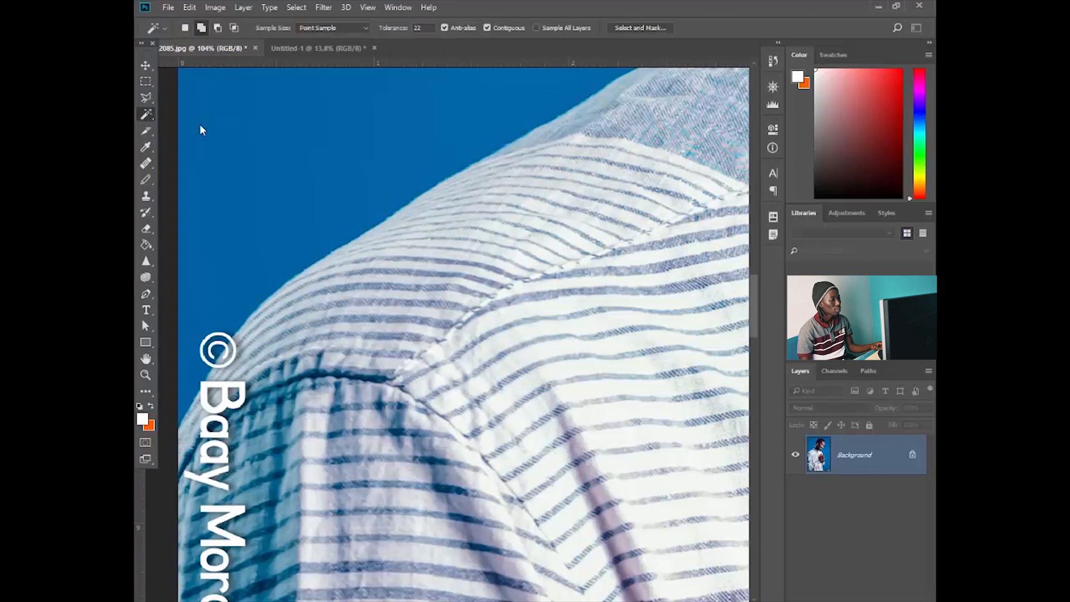
scroll(396, 227, up, 10)
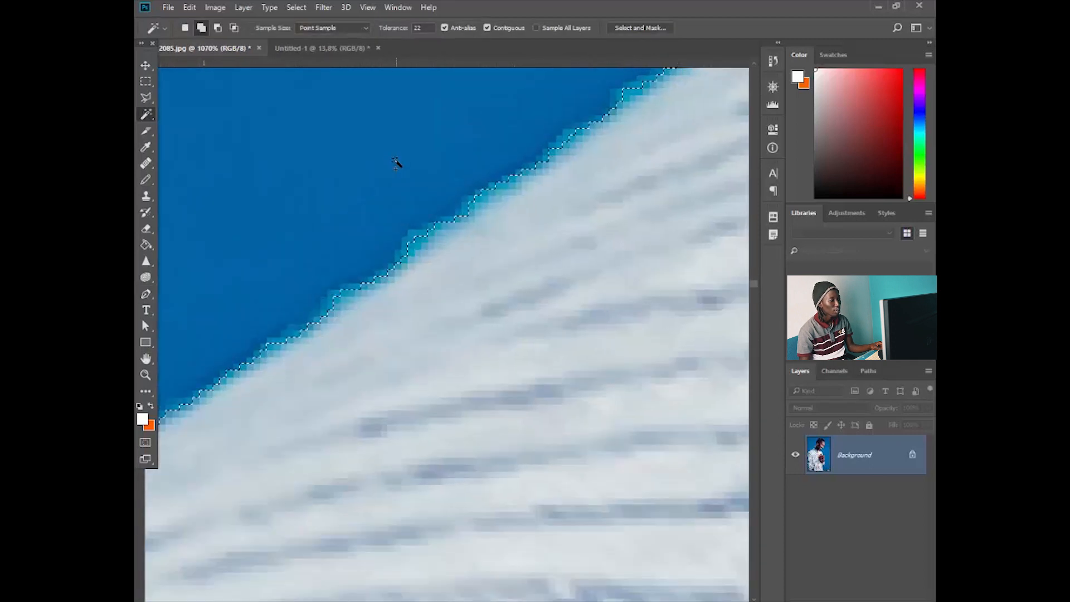
click(423, 286)
scroll(418, 191, up, 1)
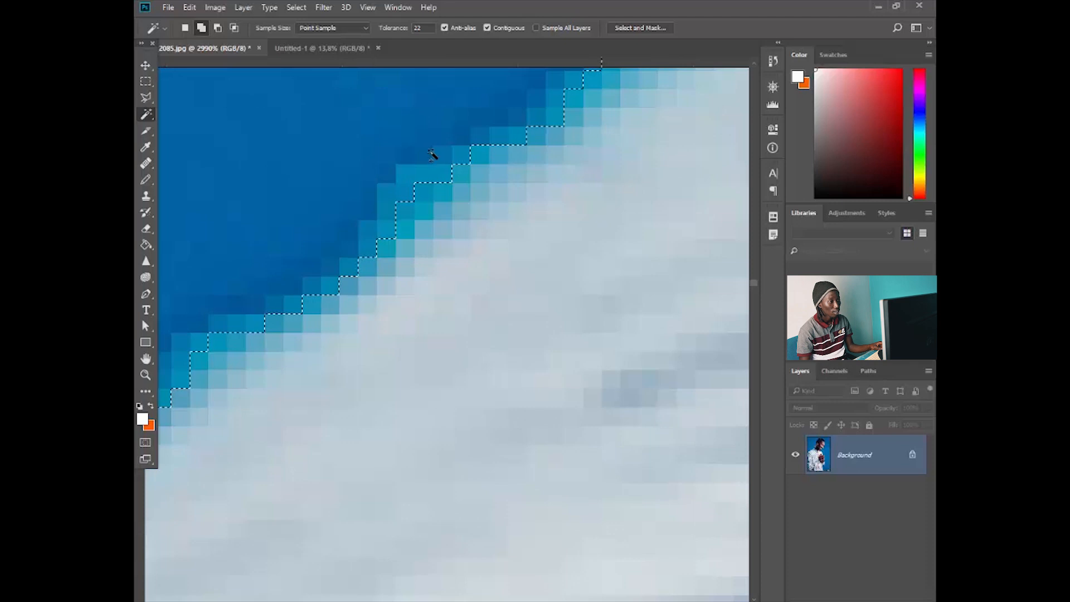
scroll(420, 256, down, 7)
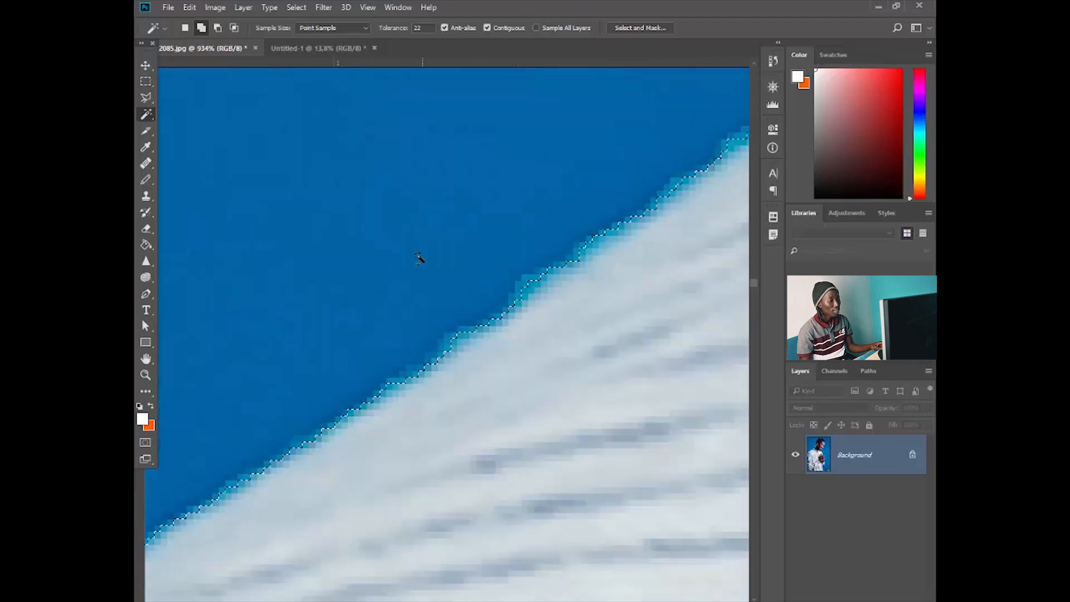
scroll(434, 311, down, 2)
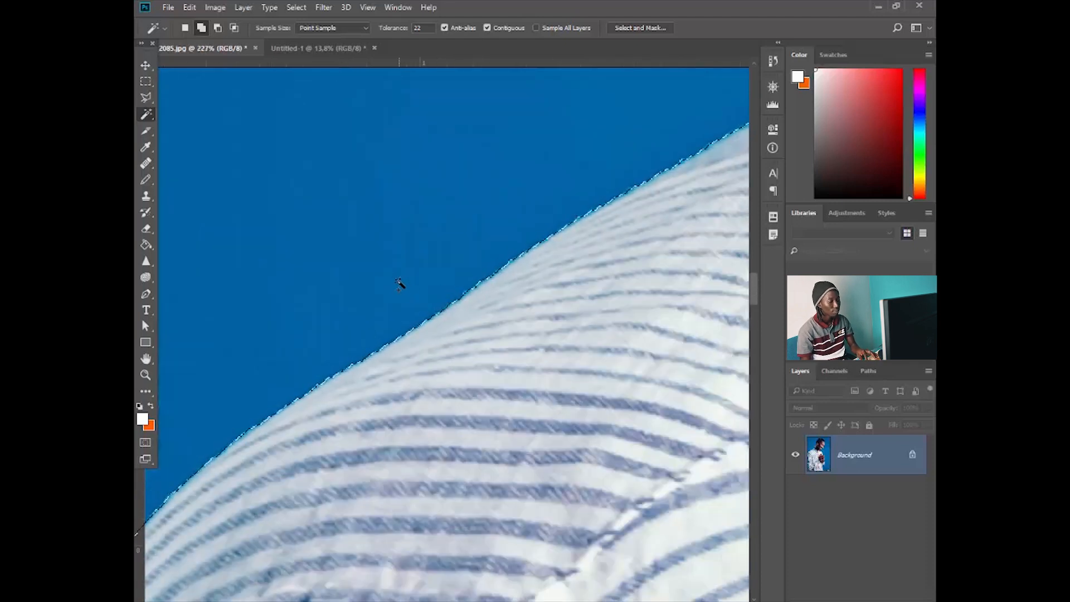
key(m)
click(195, 249)
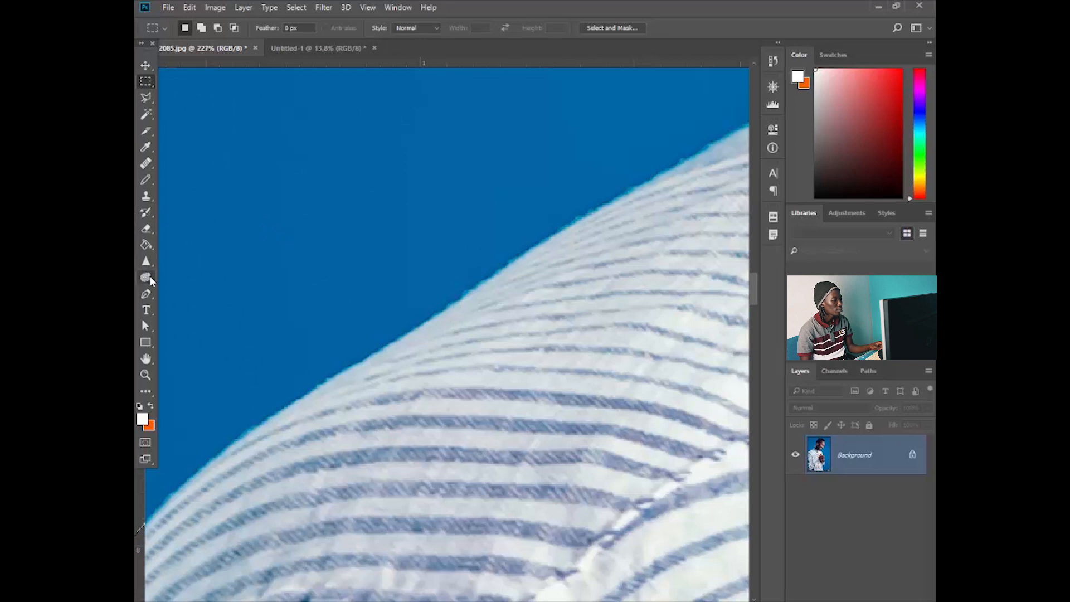
Step: Outline the iris of the man's nearer eye with a closed, curved Pen Tool path
click(147, 294)
right_click(331, 294)
click(546, 329)
scroll(389, 284, down, 9)
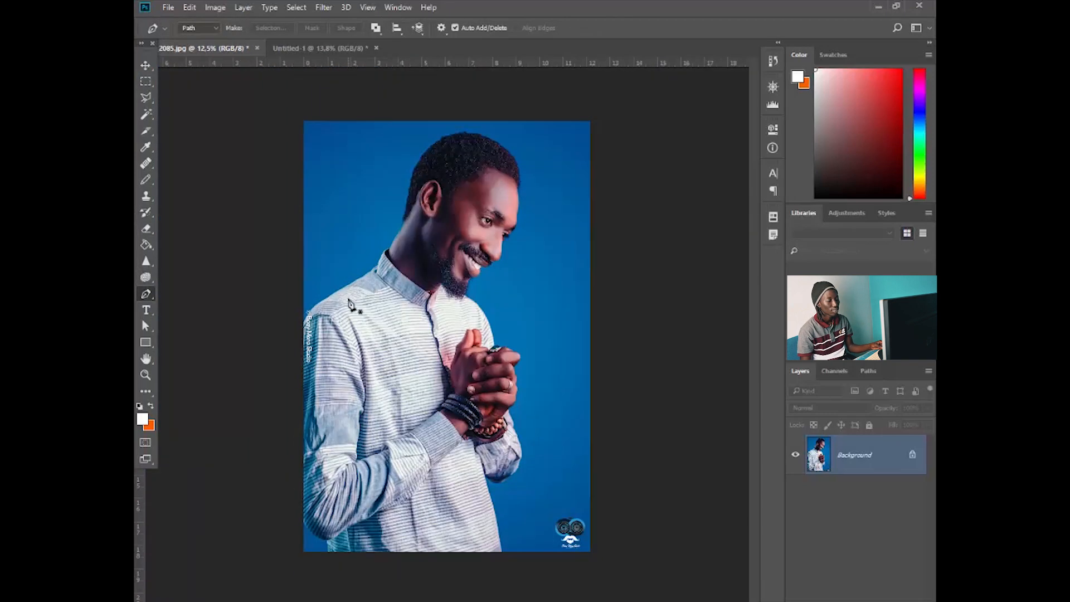
scroll(533, 218, up, 7)
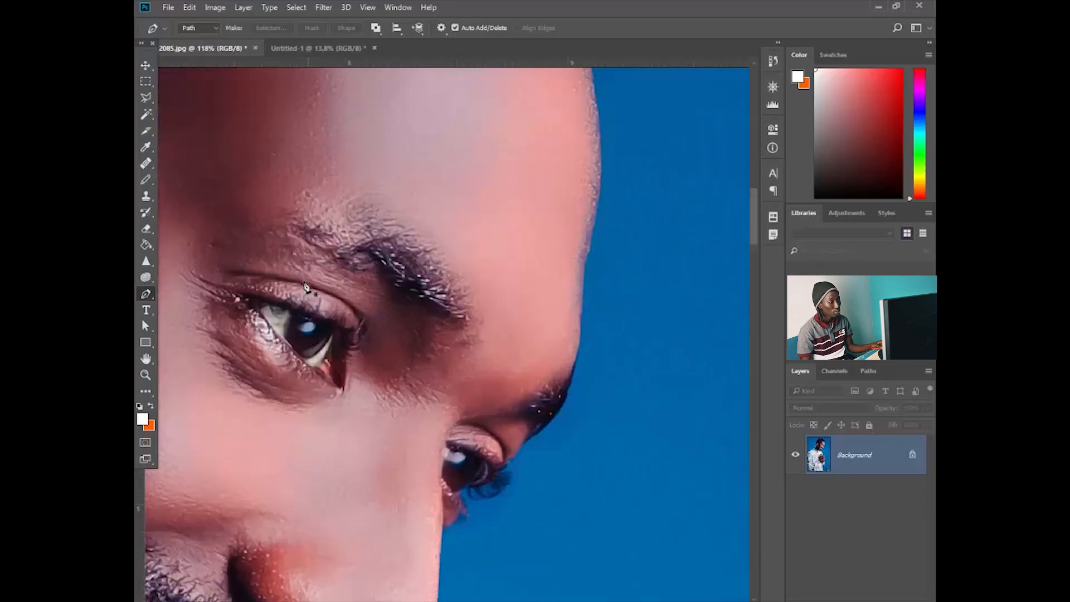
scroll(305, 287, up, 6)
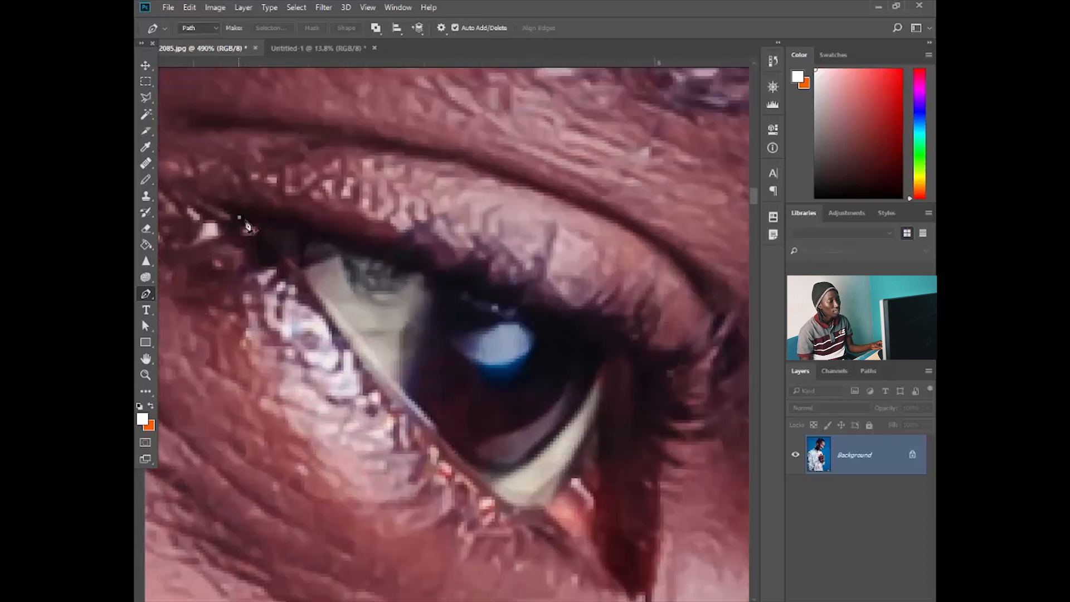
click(239, 217)
key(ctrl+z)
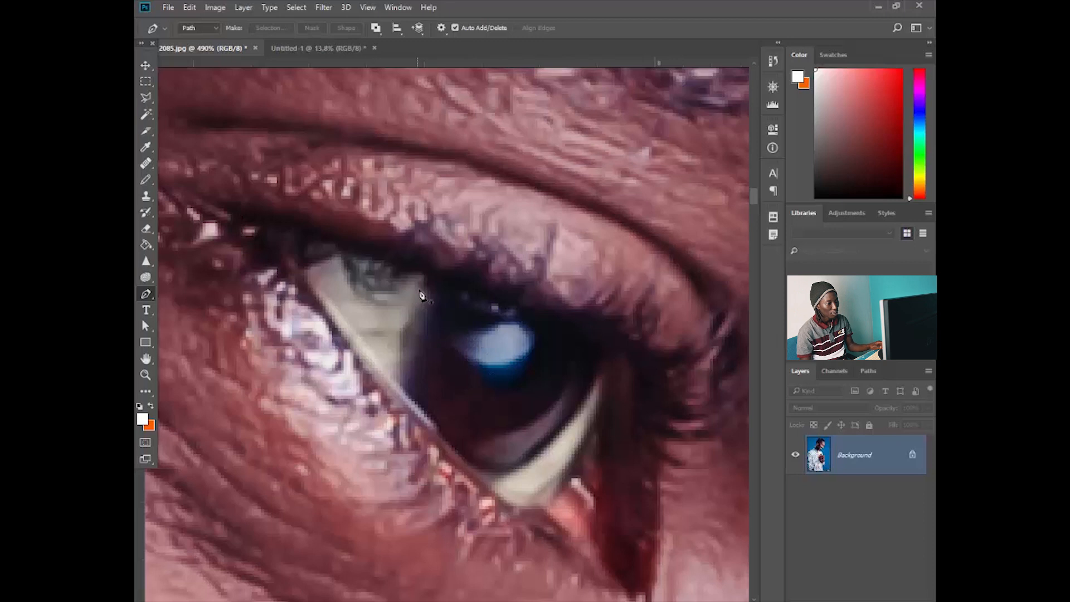
click(443, 282)
drag(400, 346, 537, 461)
drag(584, 404, 598, 387)
drag(593, 328, 579, 321)
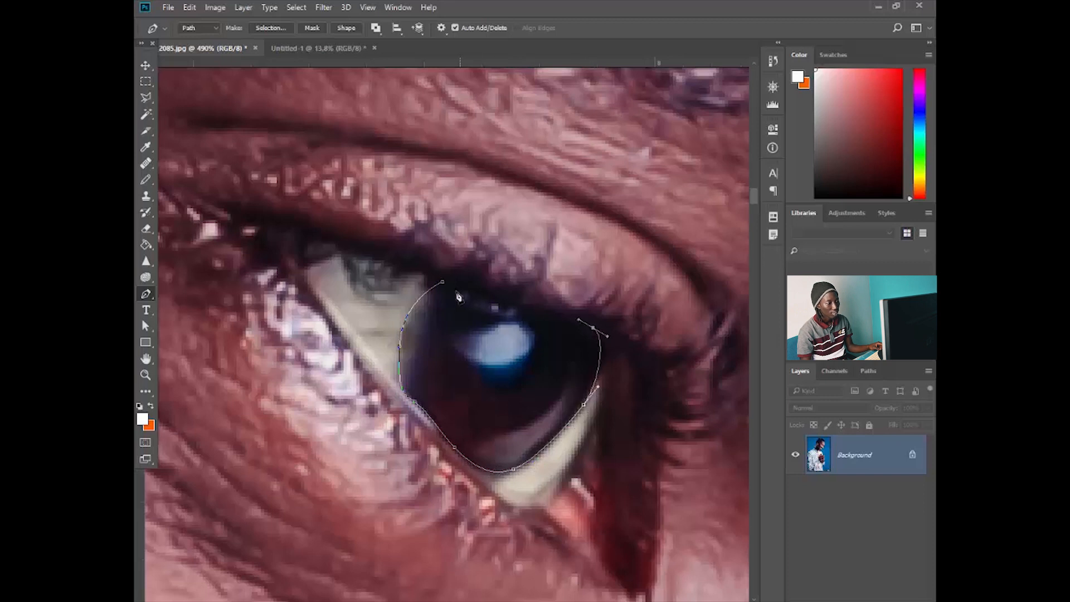
drag(443, 283, 456, 301)
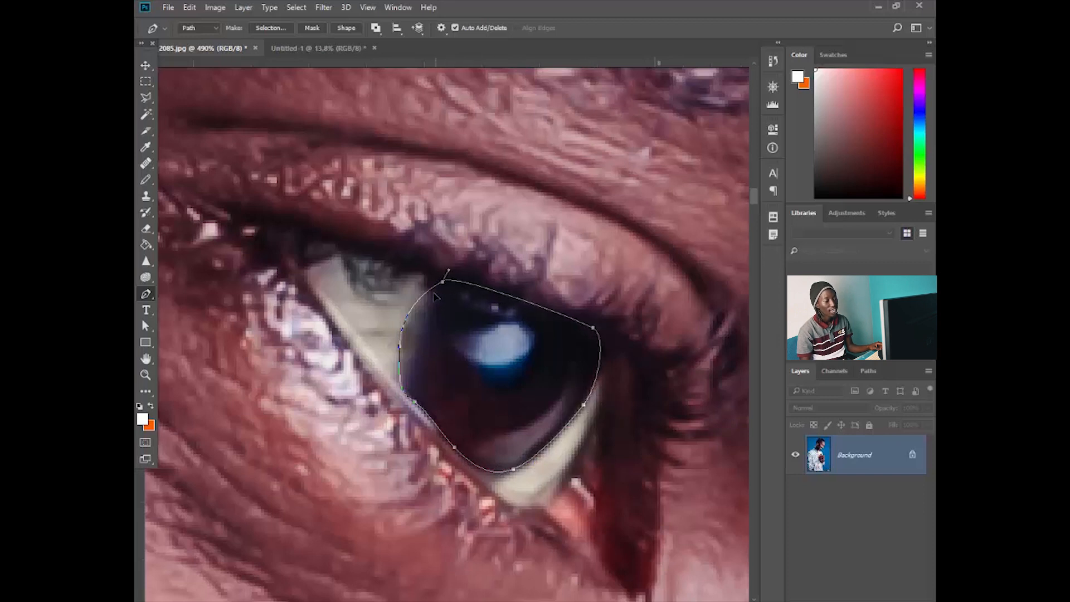
Step: Convert the iris path into a new anti-aliased selection with a feather radius of 0 pixels
right_click(496, 210)
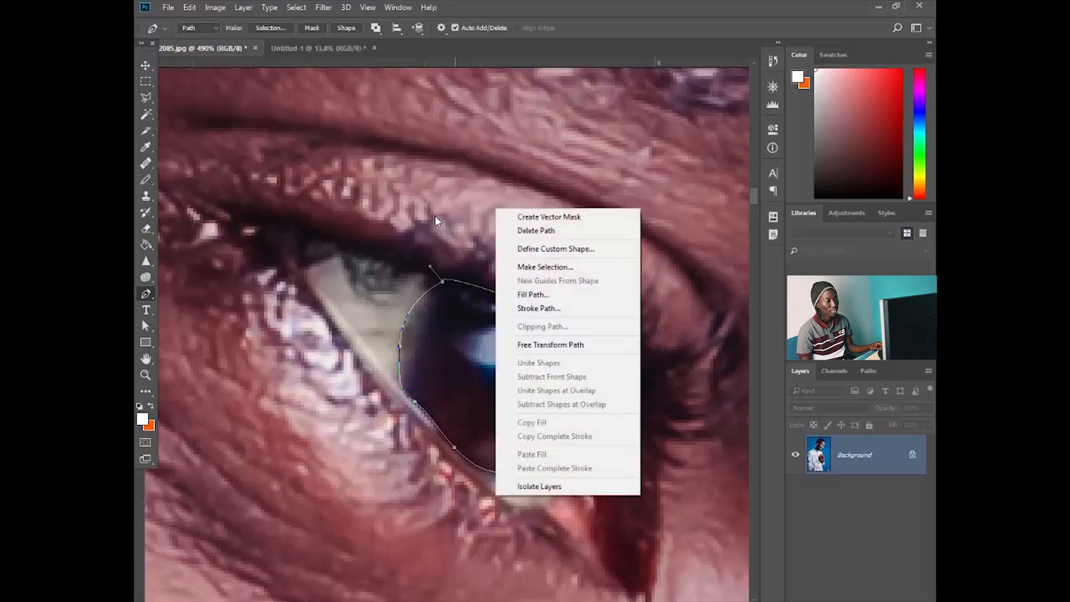
right_click(435, 215)
click(454, 275)
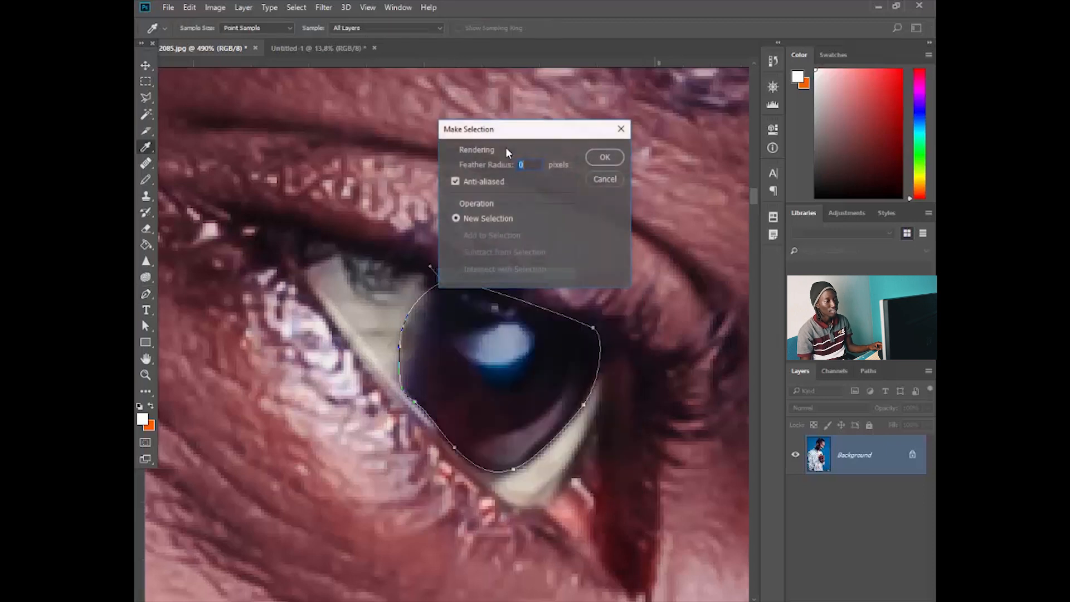
click(605, 157)
Step: Copy the selected iris to a new layer, and hide the Background layer briefly to view the cutout alone
scroll(479, 334, down, 5)
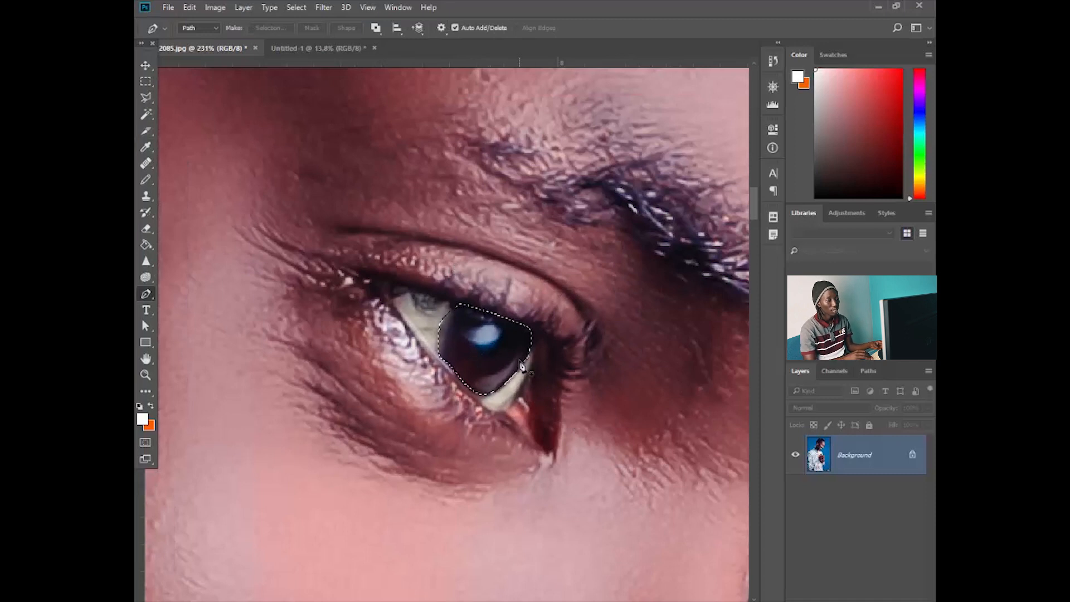
key(ctrl+j)
click(796, 495)
scroll(566, 286, down, 10)
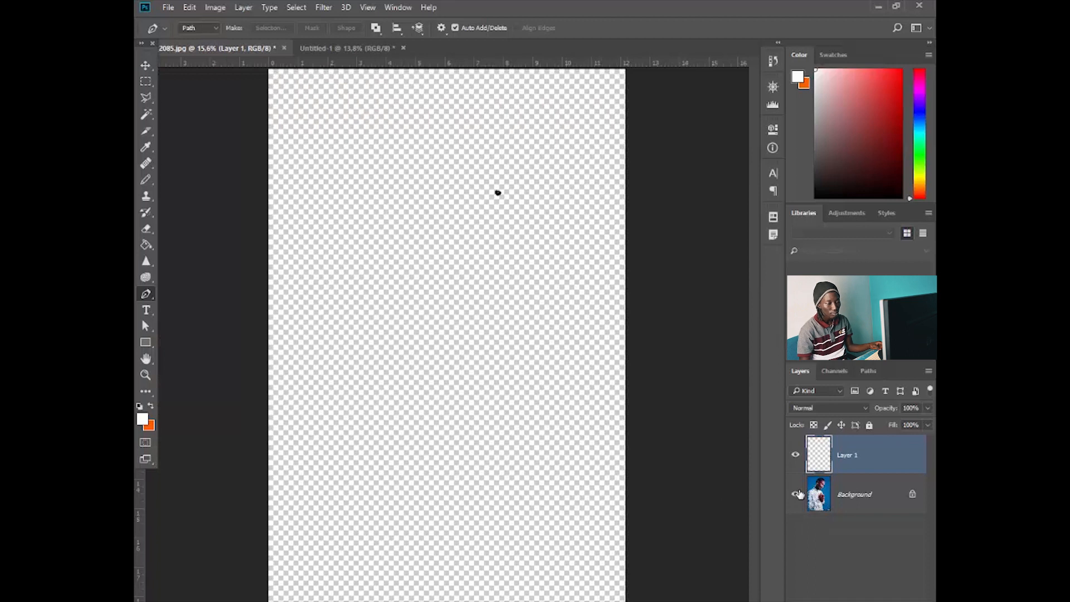
click(796, 493)
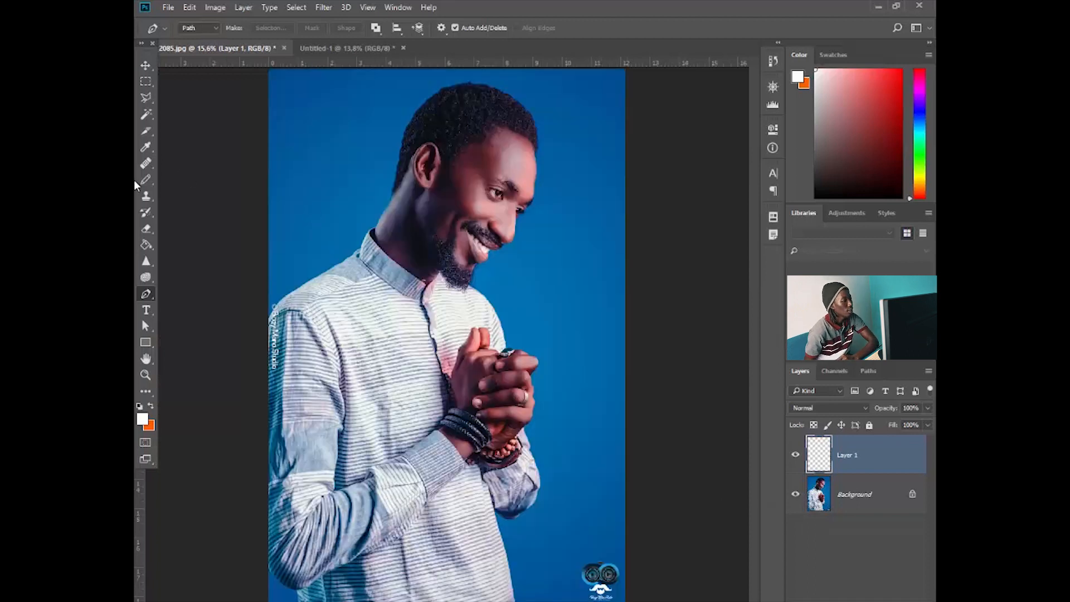
Step: Add the horizontal text "Beauga" across the lower shirt in white 170 pt Goldfinger Kingdom Regular
right_click(146, 294)
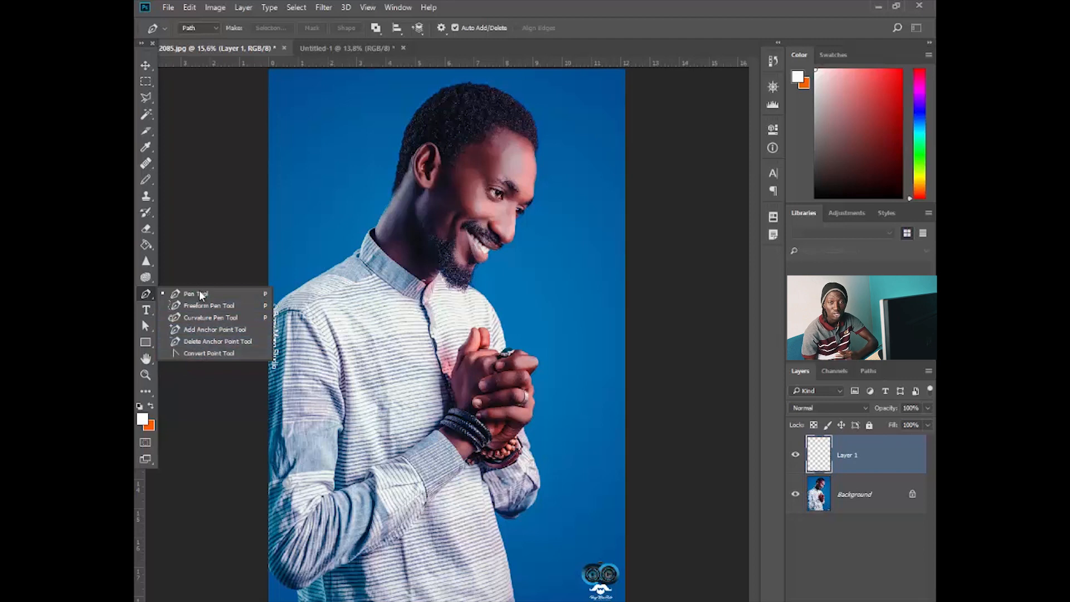
click(144, 310)
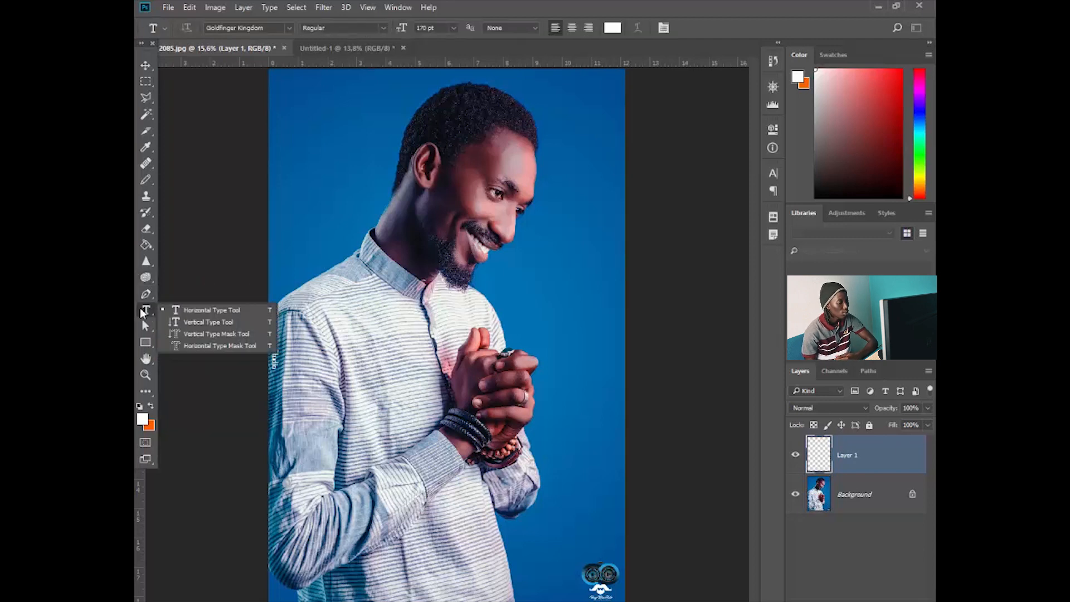
click(203, 310)
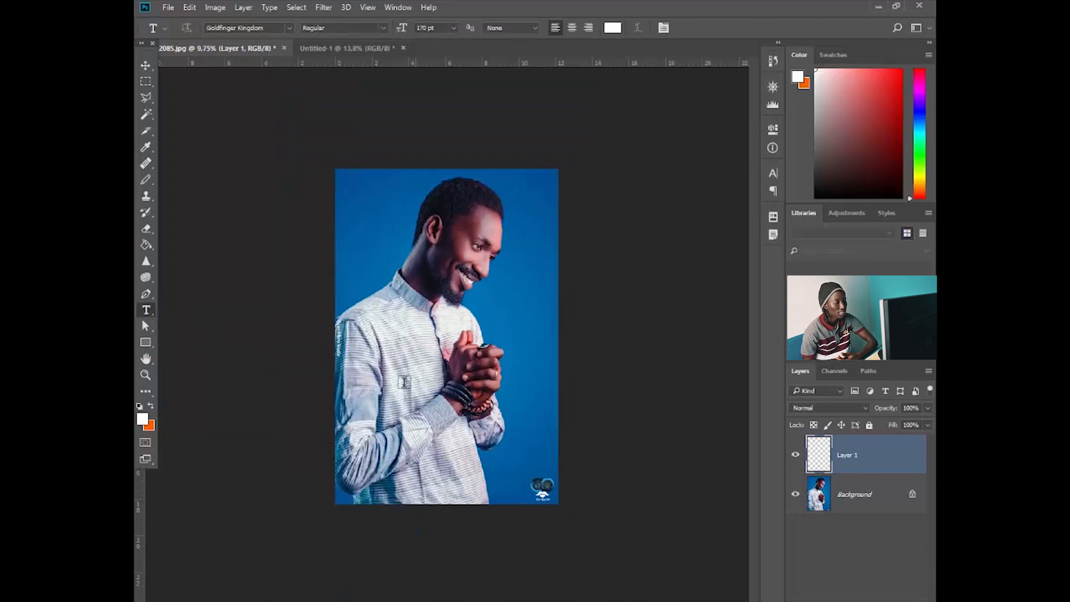
click(366, 525)
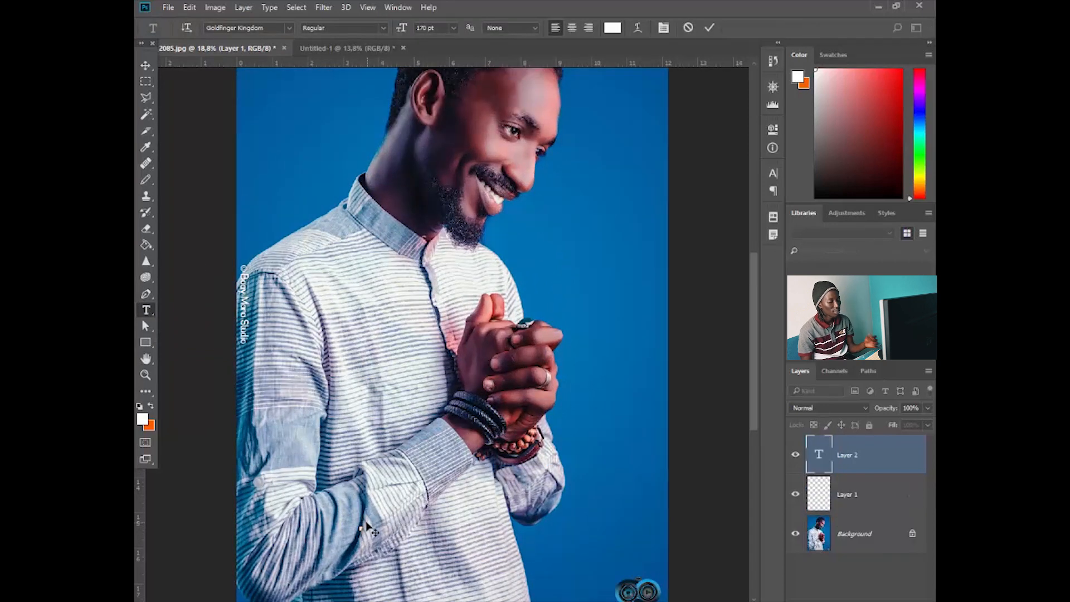
text(Beuga)
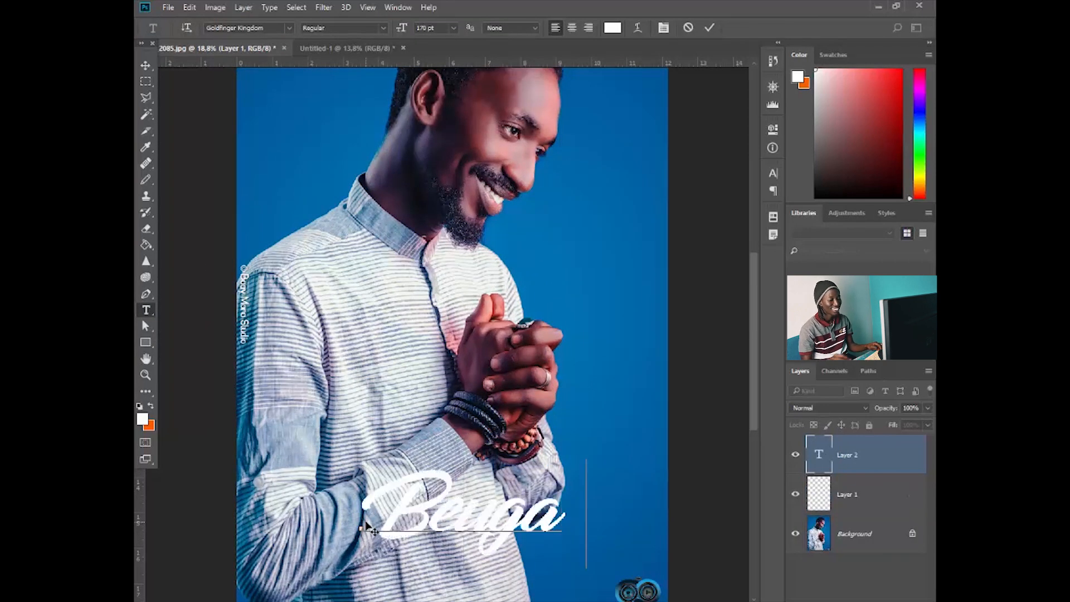
key(ctrl+a)
click(474, 508)
text(a)
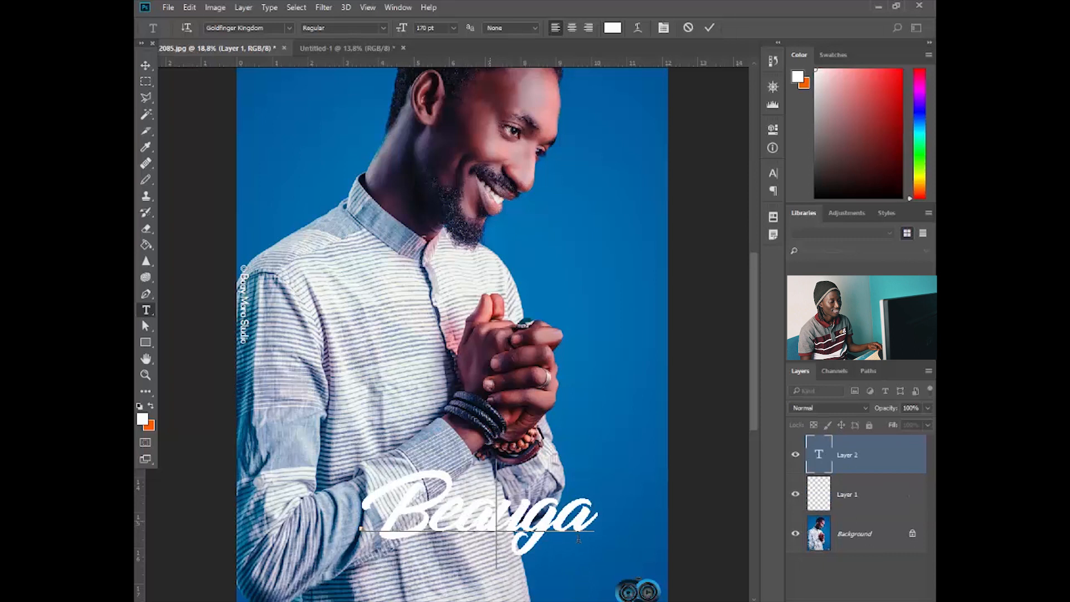
Step: Browse the font list for the whole "Beauga" text and change its font to 18thCentury Regular
key(ctrl+a)
scroll(504, 431, down, 2)
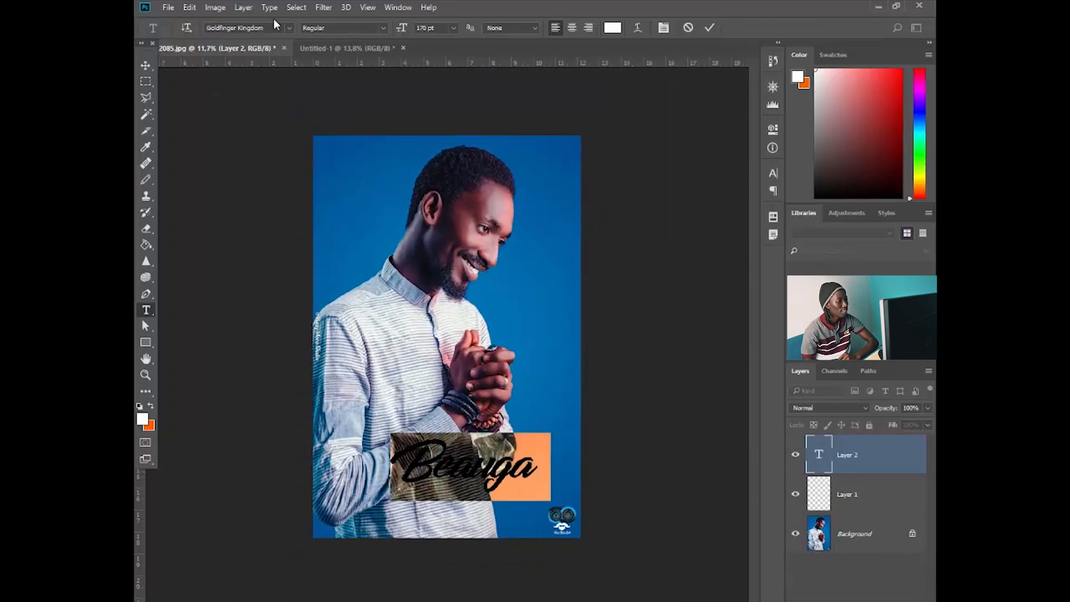
click(289, 28)
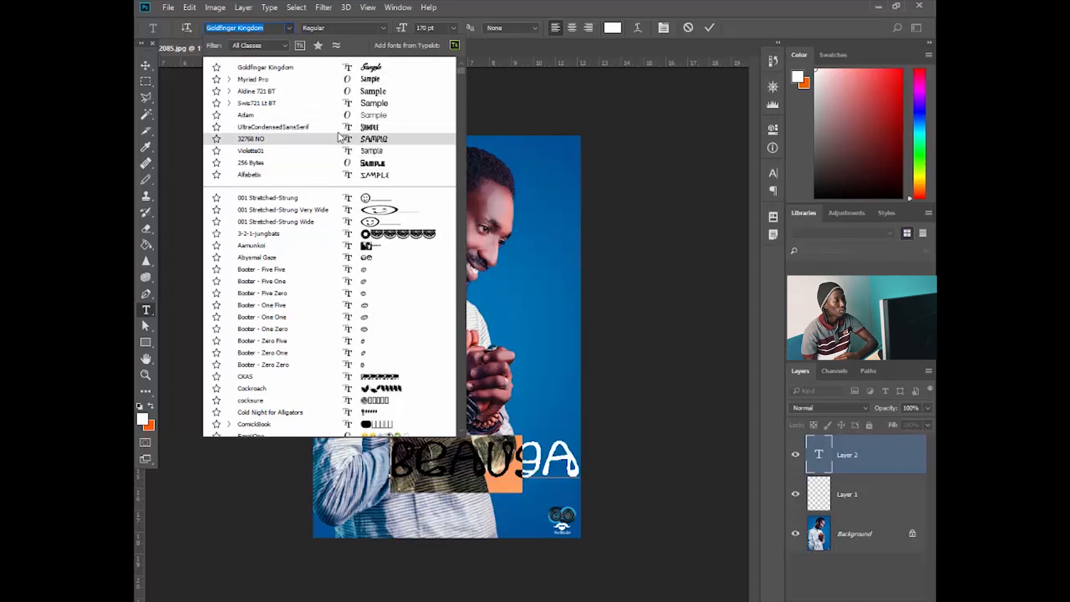
scroll(339, 137, down, 9)
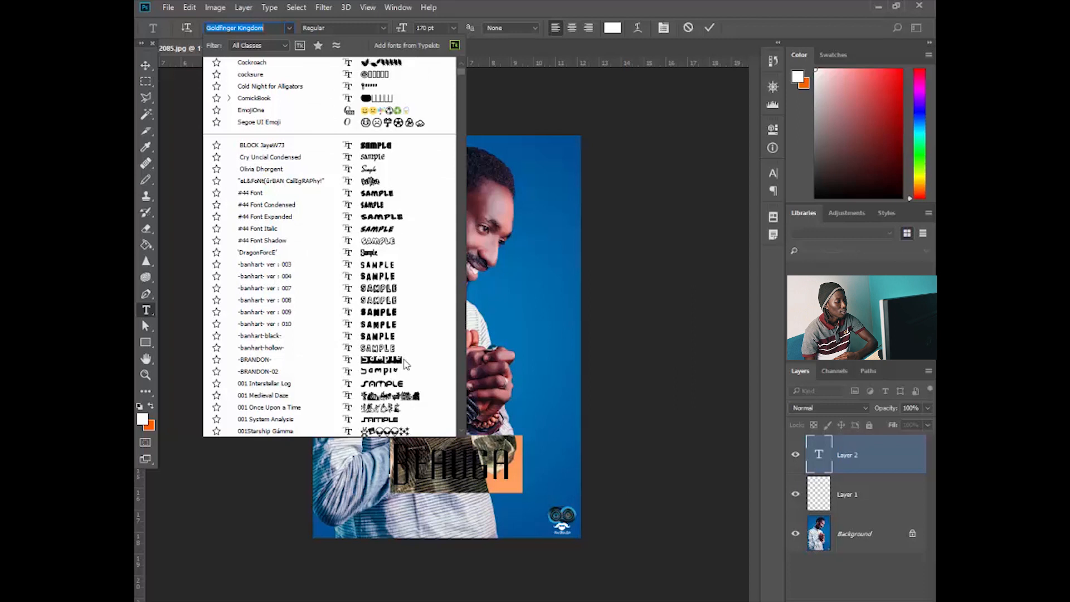
scroll(406, 363, down, 20)
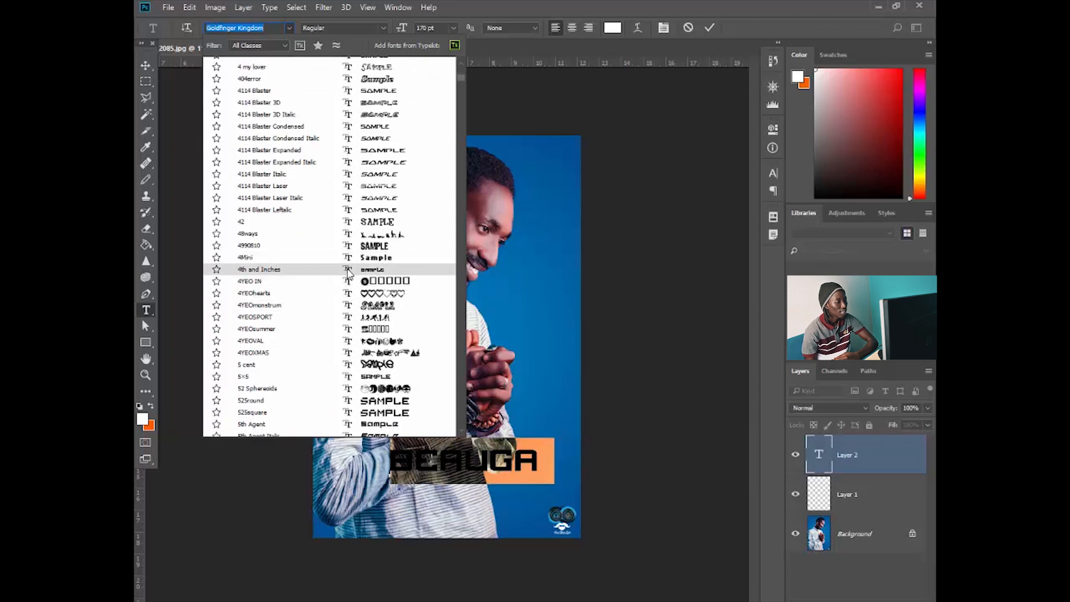
scroll(351, 163, up, 4)
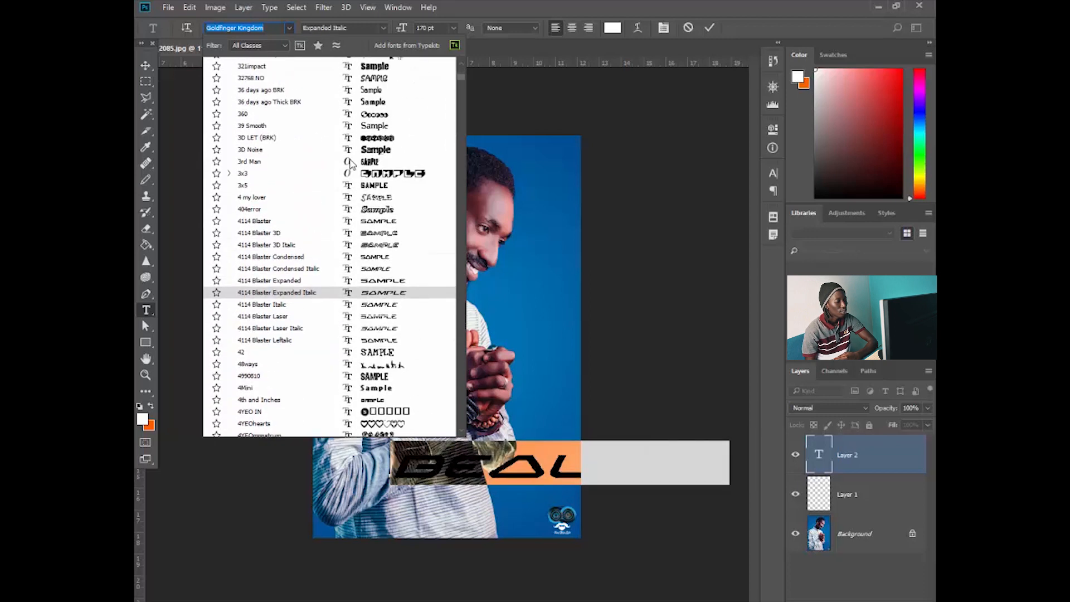
scroll(352, 164, up, 11)
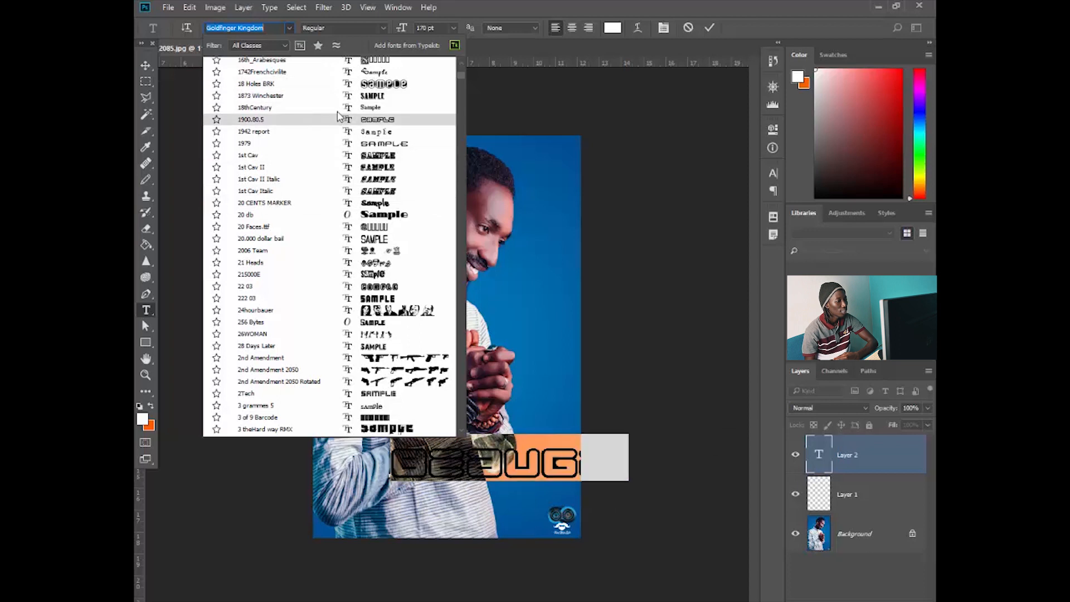
click(335, 107)
click(318, 30)
click(384, 29)
click(427, 26)
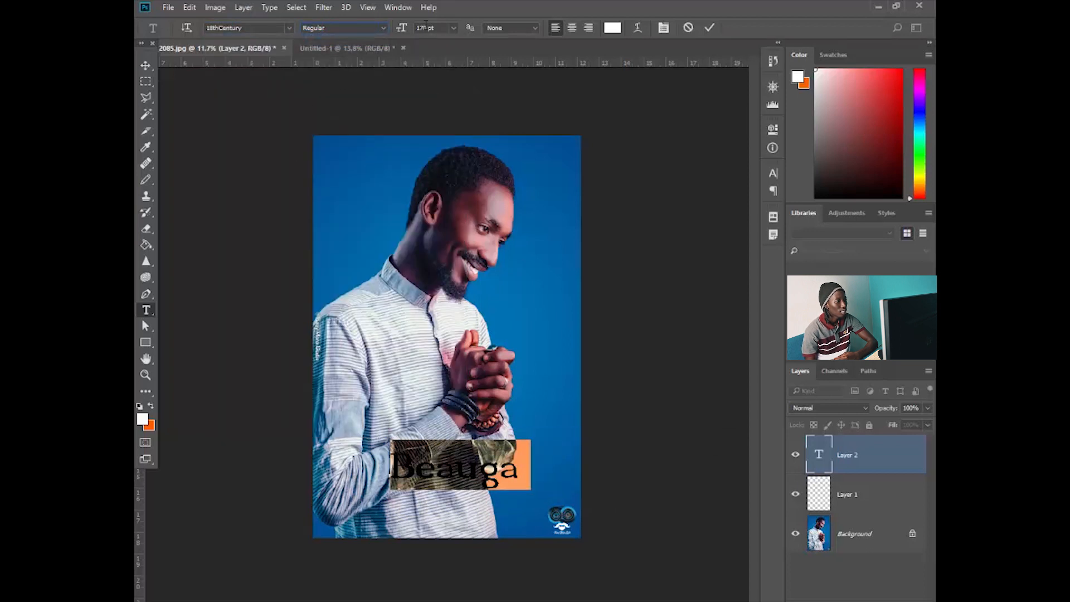
Step: Set the "Beauga" text size to 60 pt and display the detailed character formatting settings
click(454, 28)
click(448, 239)
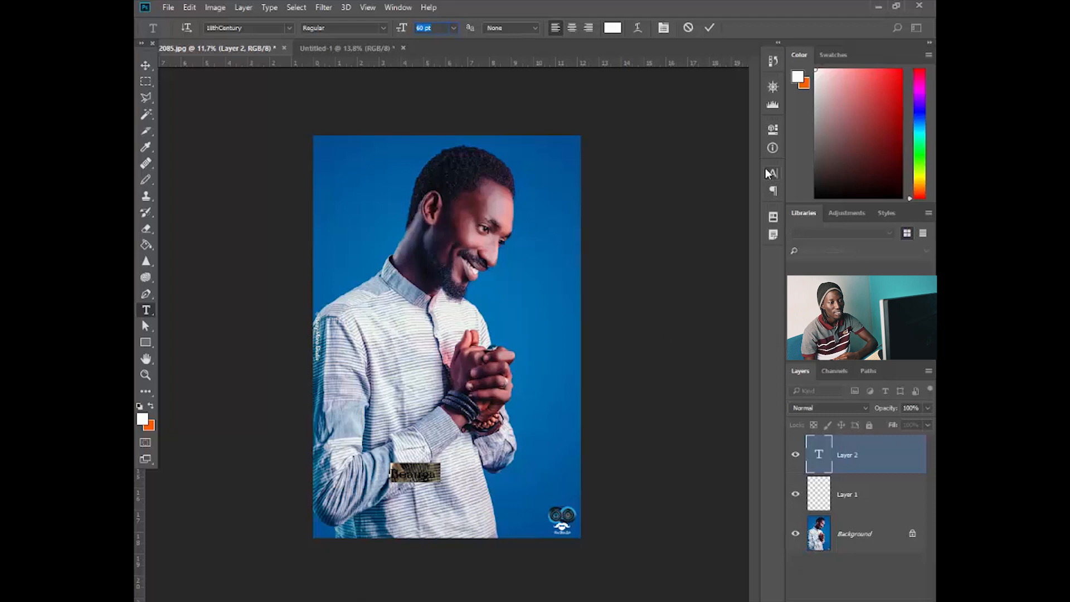
click(398, 8)
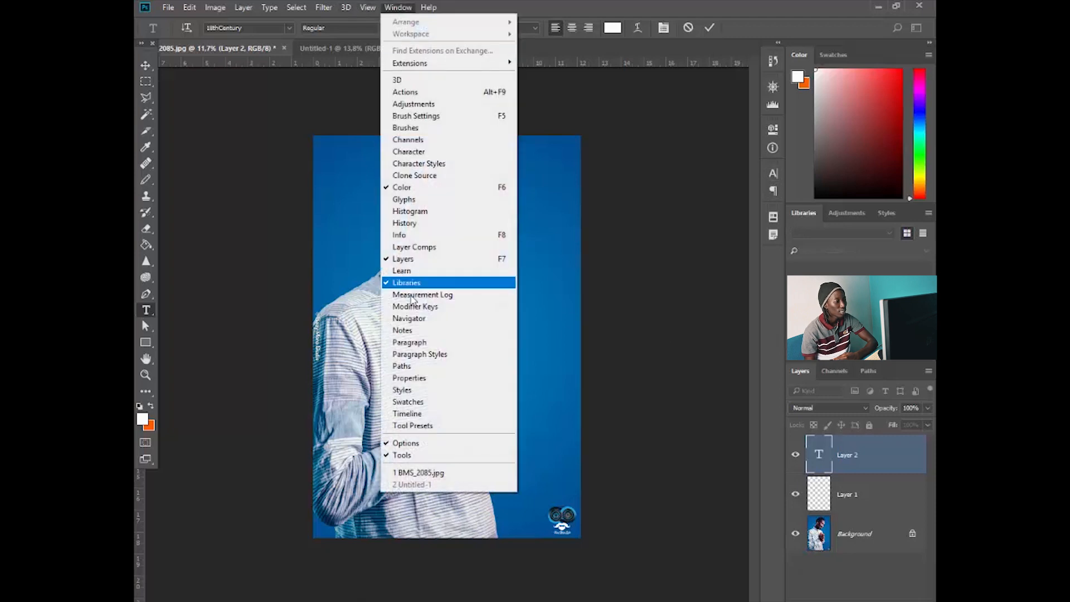
click(429, 151)
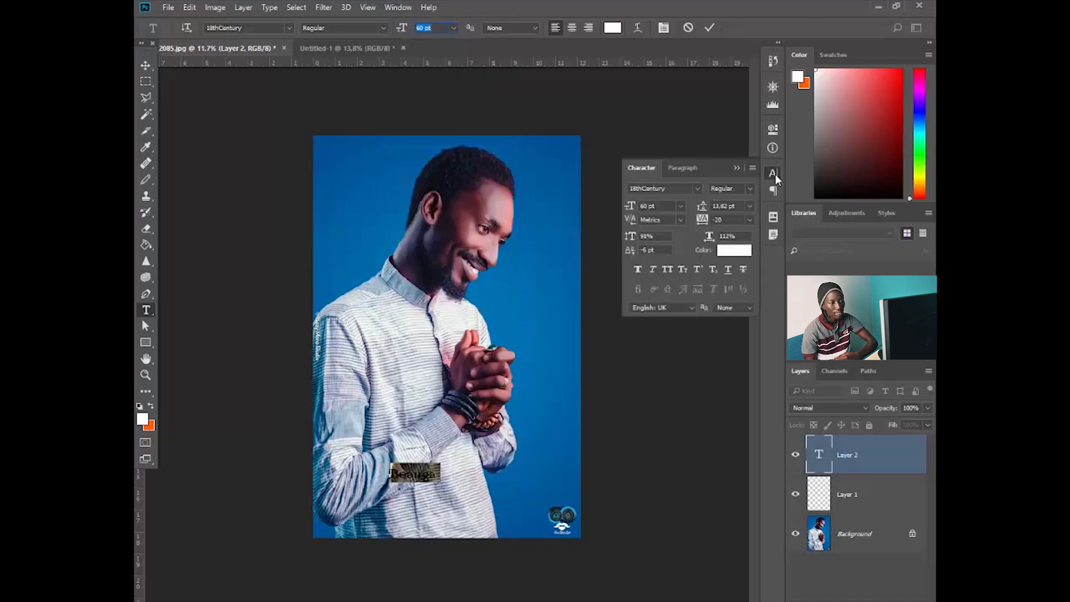
Step: Try an 18 pt size on the "Beauga" text and enlarge it to 181 pt
click(680, 206)
click(676, 349)
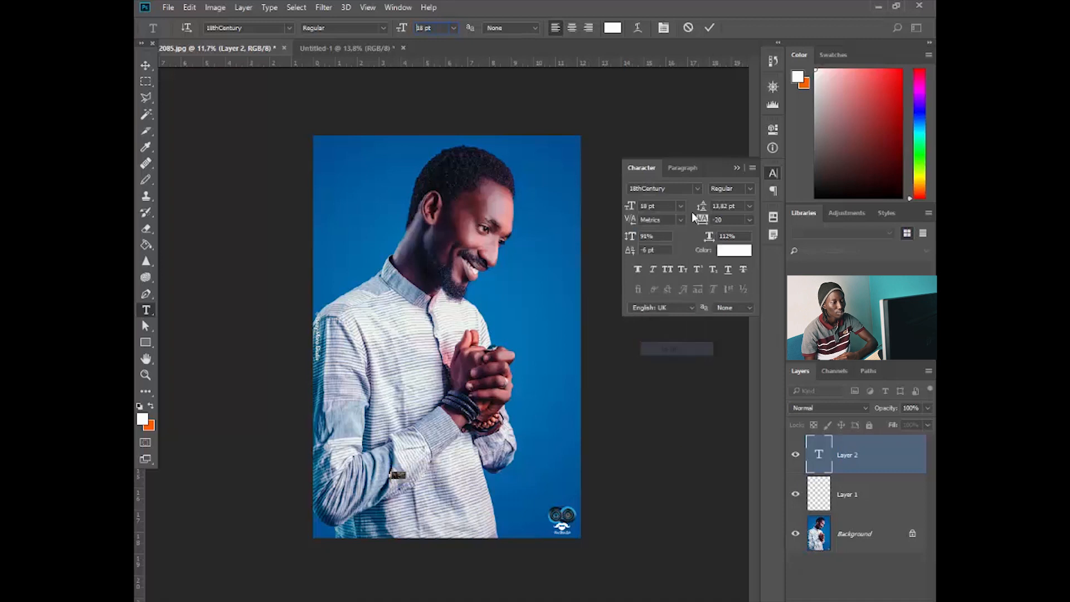
drag(634, 207, 717, 215)
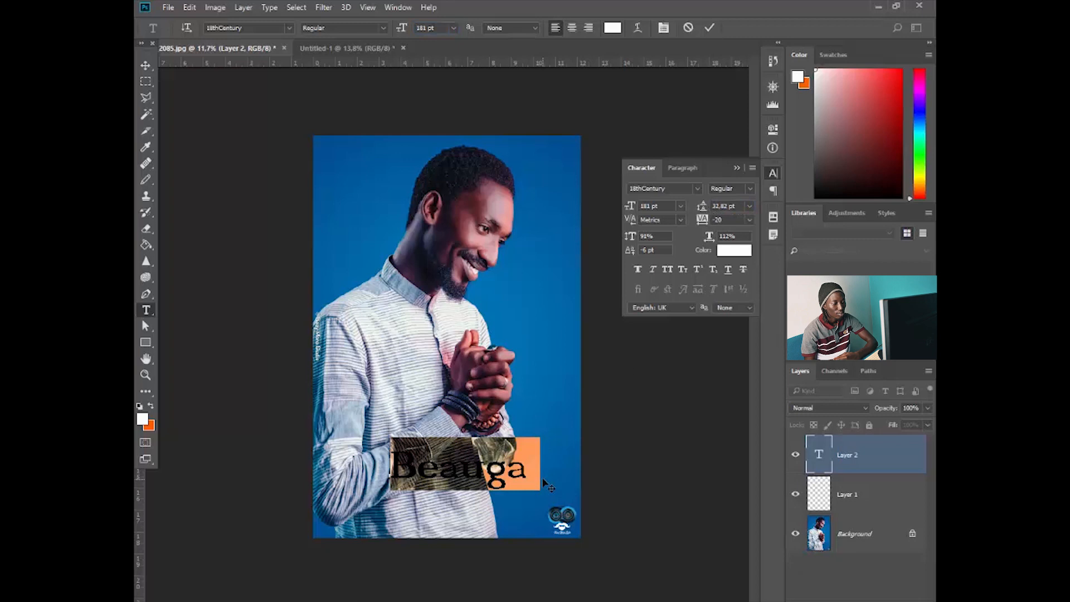
Step: Add a second line "fdfkjdffjdj" below "Beauga" and set the leading of both lines to 142.82 pt
click(529, 465)
key(Return)
text(fdrkjarfjdj)
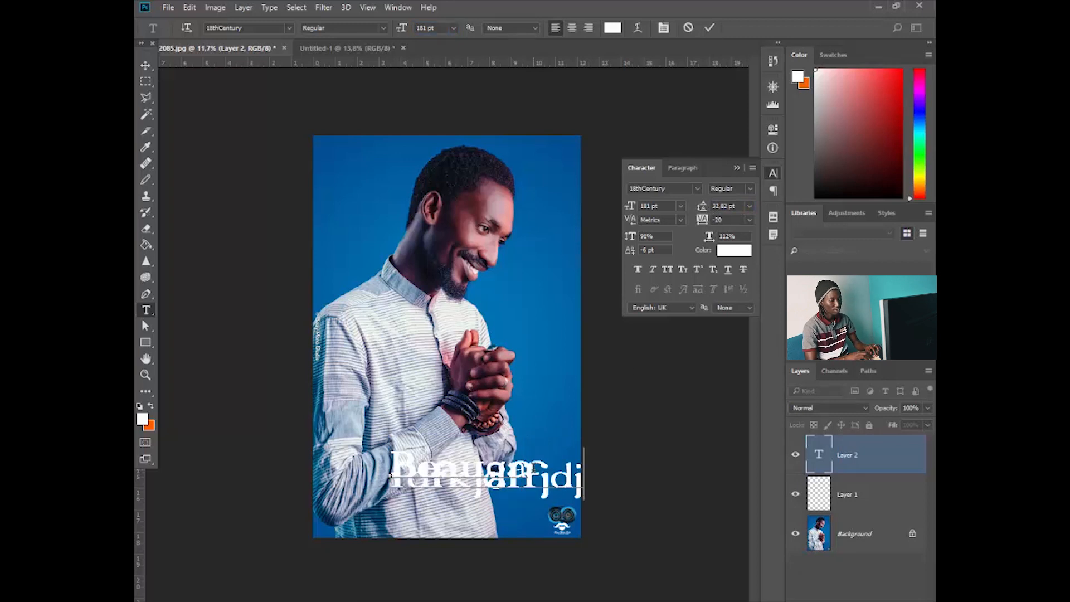
key(ctrl+a)
drag(701, 205, 773, 196)
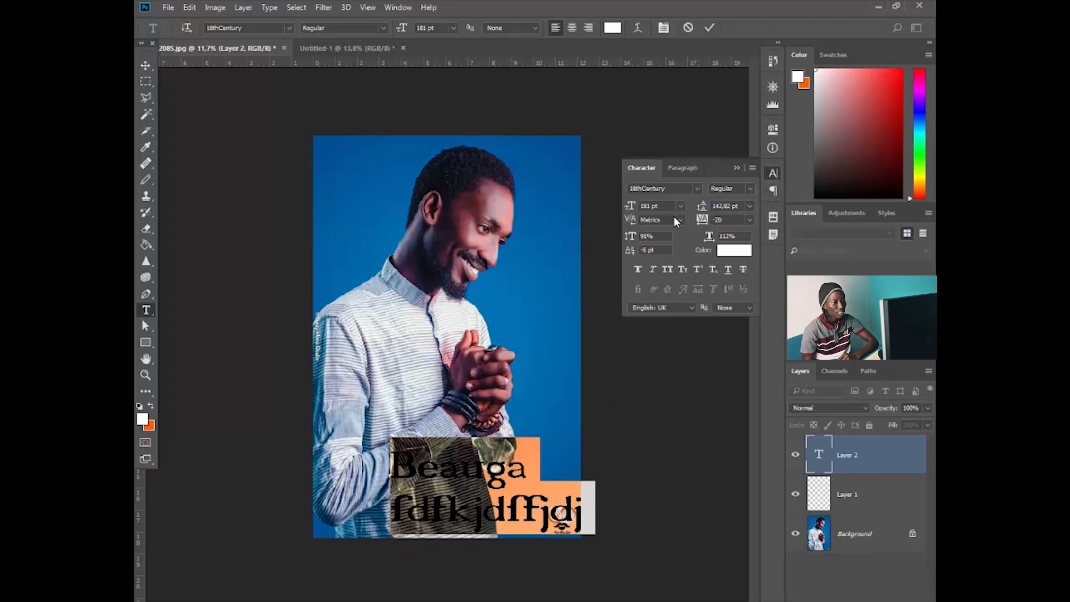
Step: Set the kerning of both text lines to 0 and their vertical scale to 100%
click(681, 220)
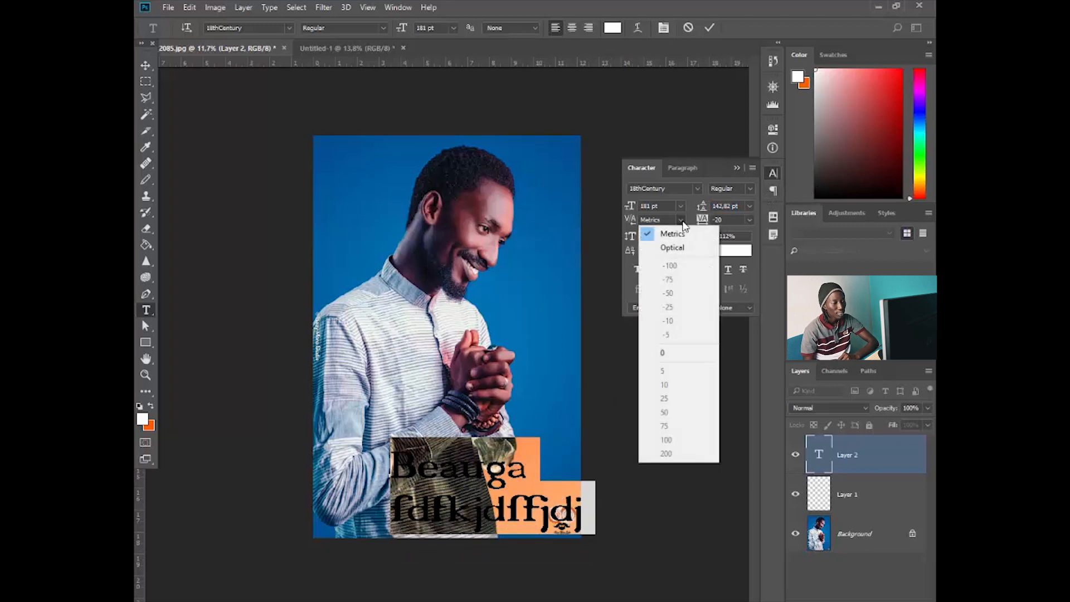
click(672, 350)
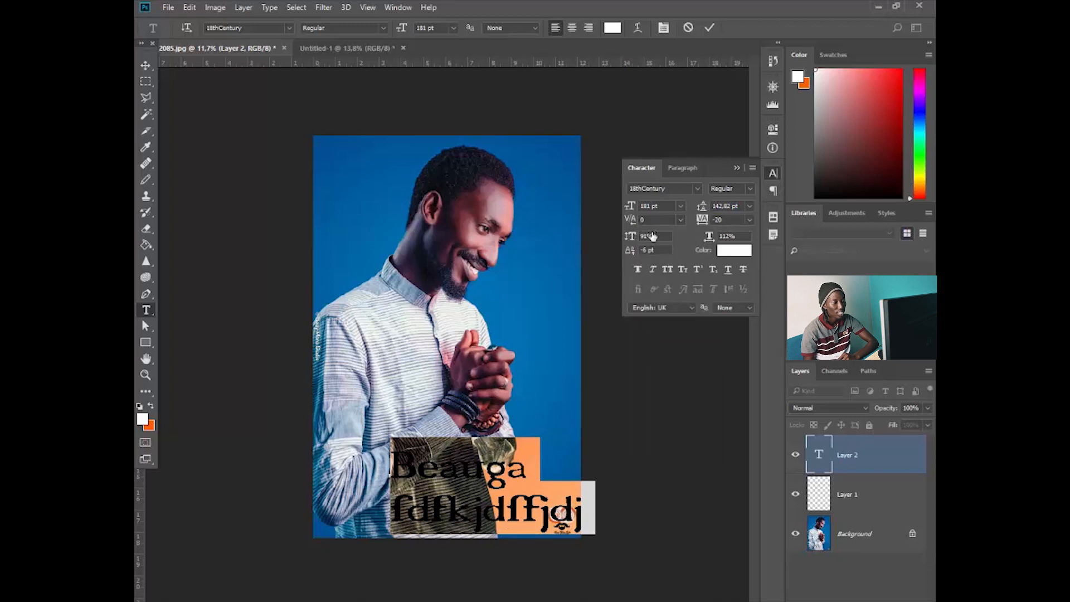
drag(652, 236, 669, 236)
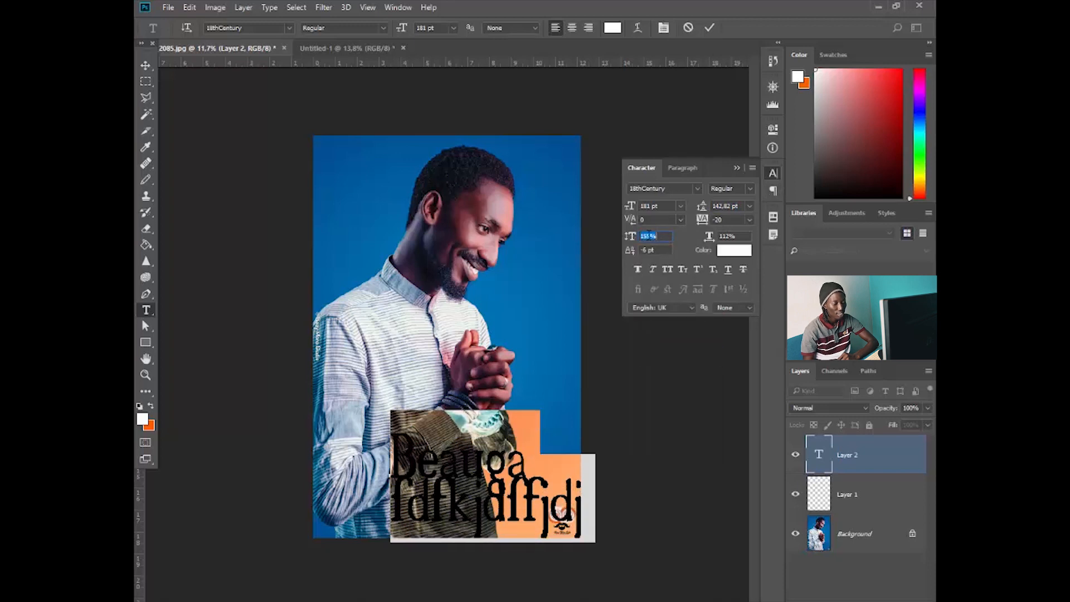
text(10)
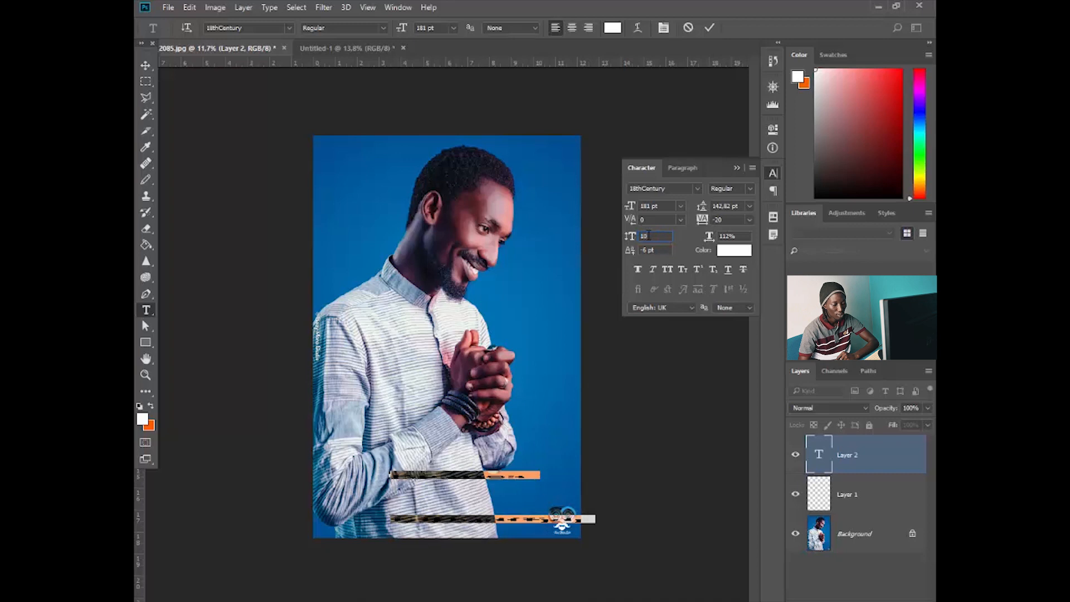
text(0)
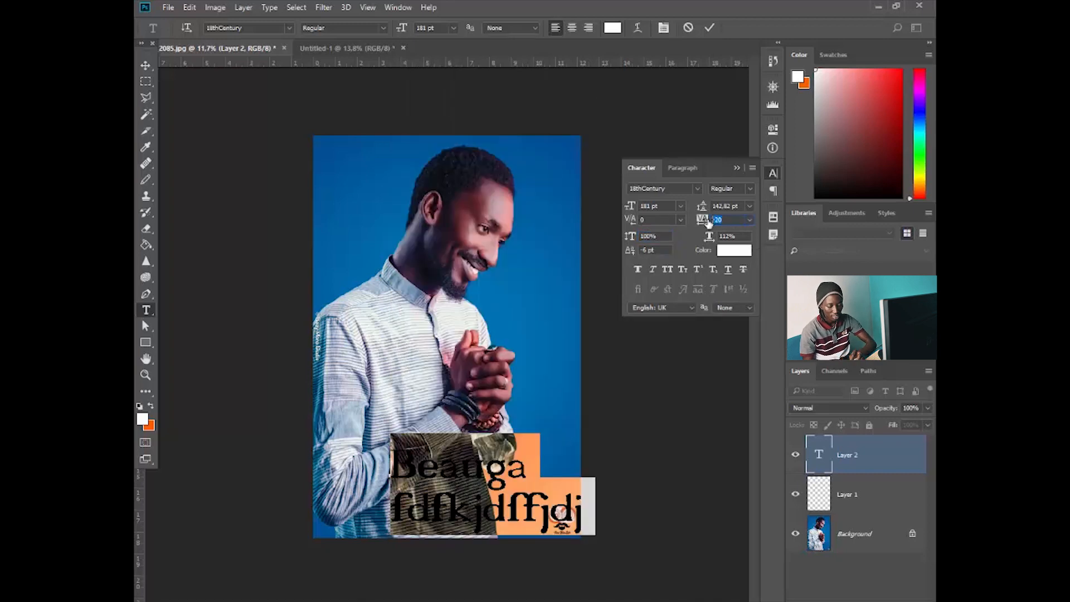
Step: Set both text lines to tracking 0, horizontal scale 100% and baseline shift 0 pt
text(0)
click(703, 239)
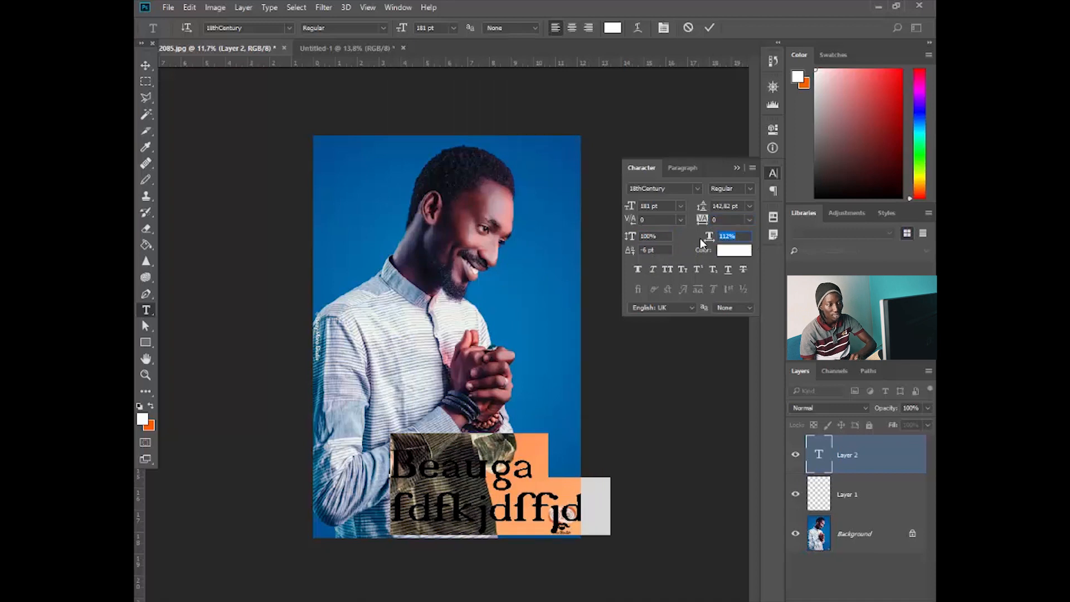
text(1)
text(1)
text(00)
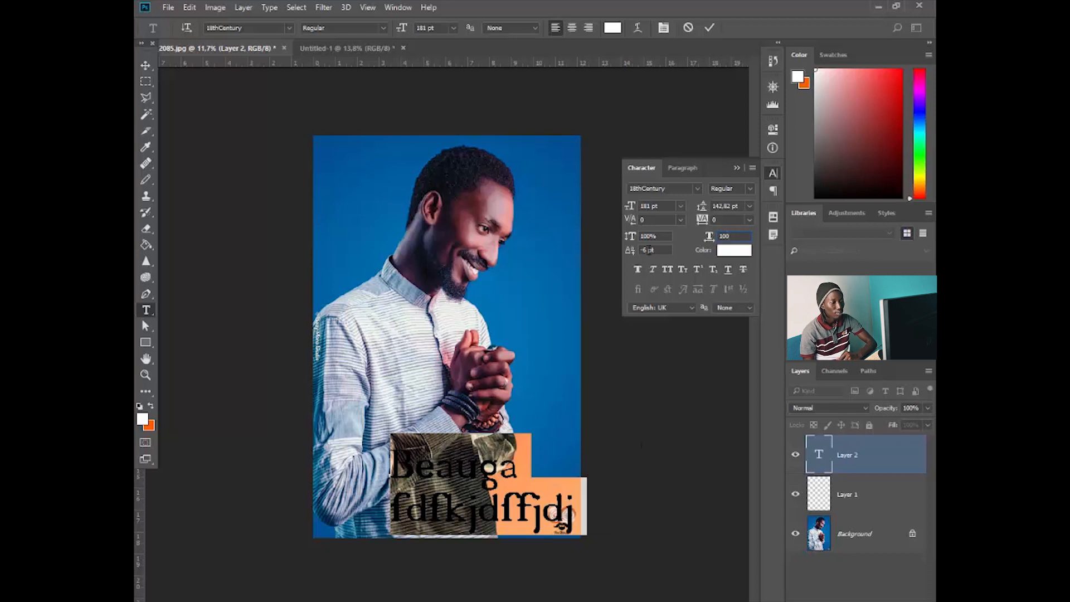
text(0)
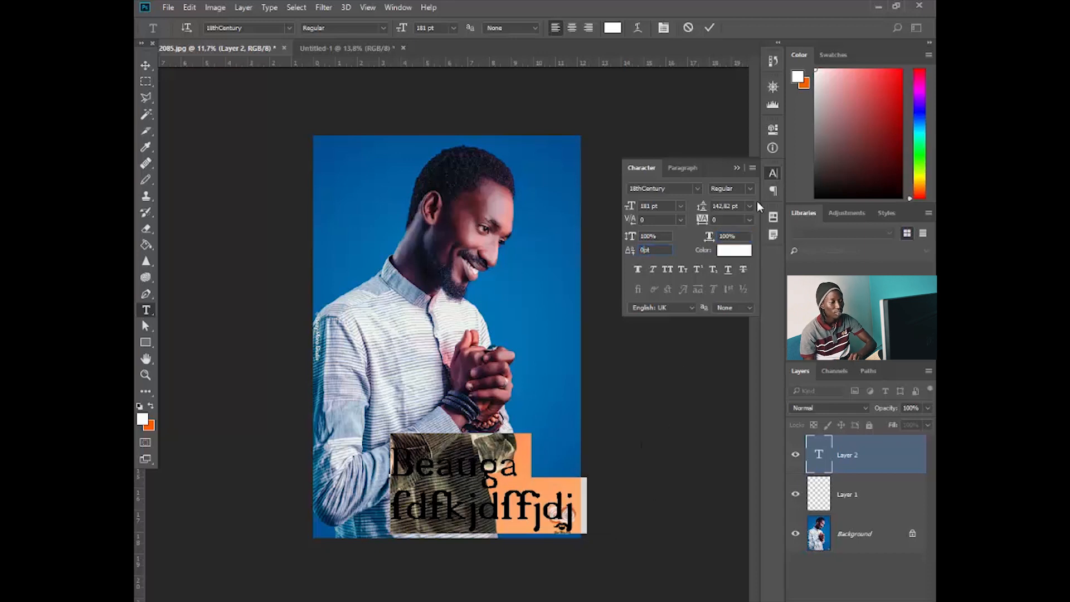
Step: Apply Faux Bold to both text lines and change their colour to orange by swapping the foreground and background colours
click(637, 269)
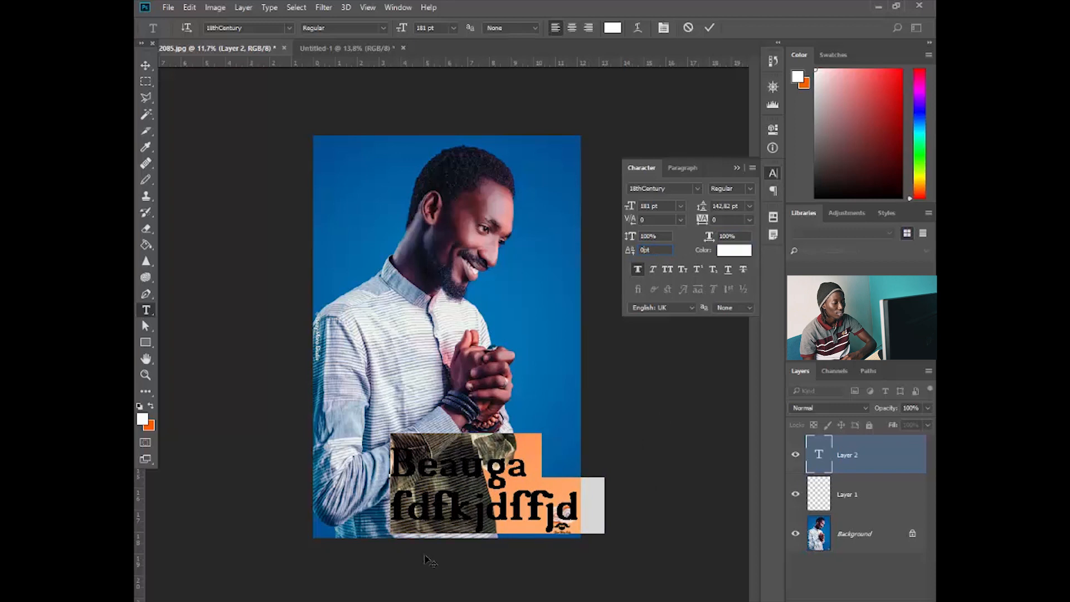
scroll(447, 475, up, 3)
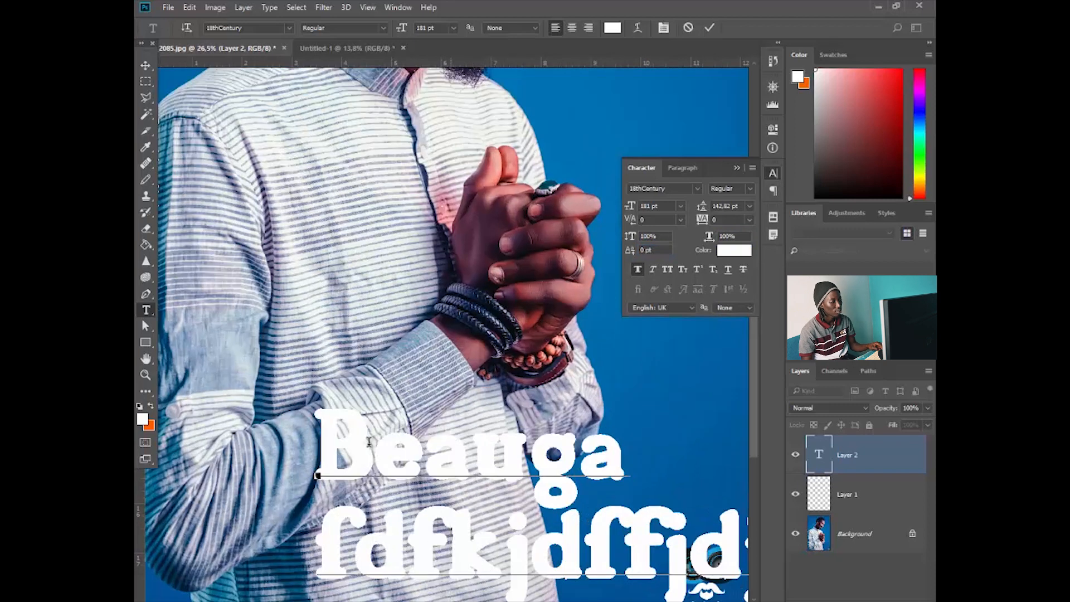
click(152, 406)
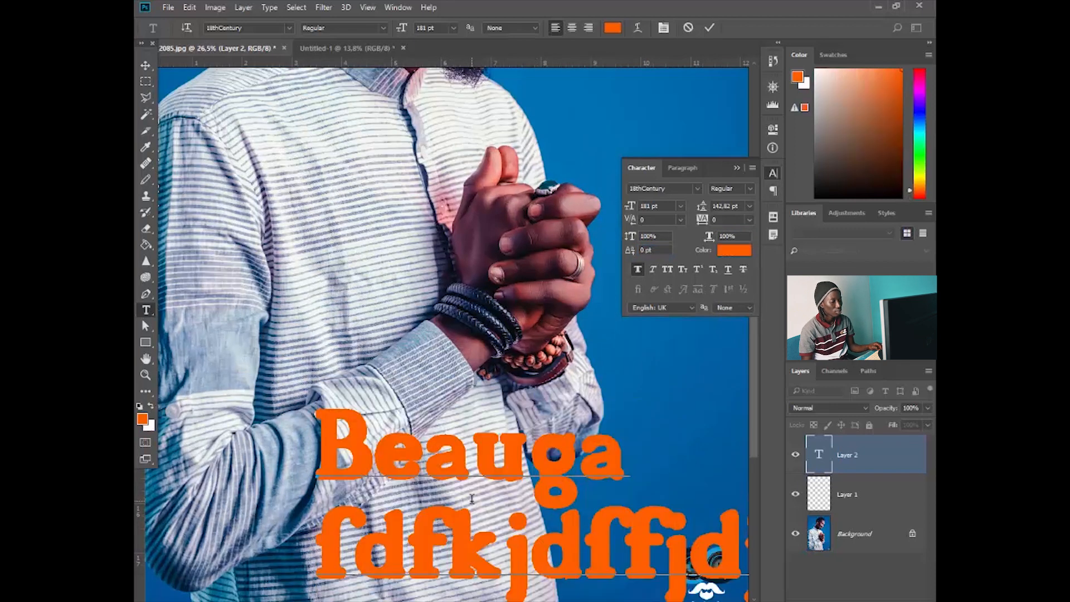
Step: Move the text block up and to the left over the shirt, and delete its second line
drag(621, 375, 536, 323)
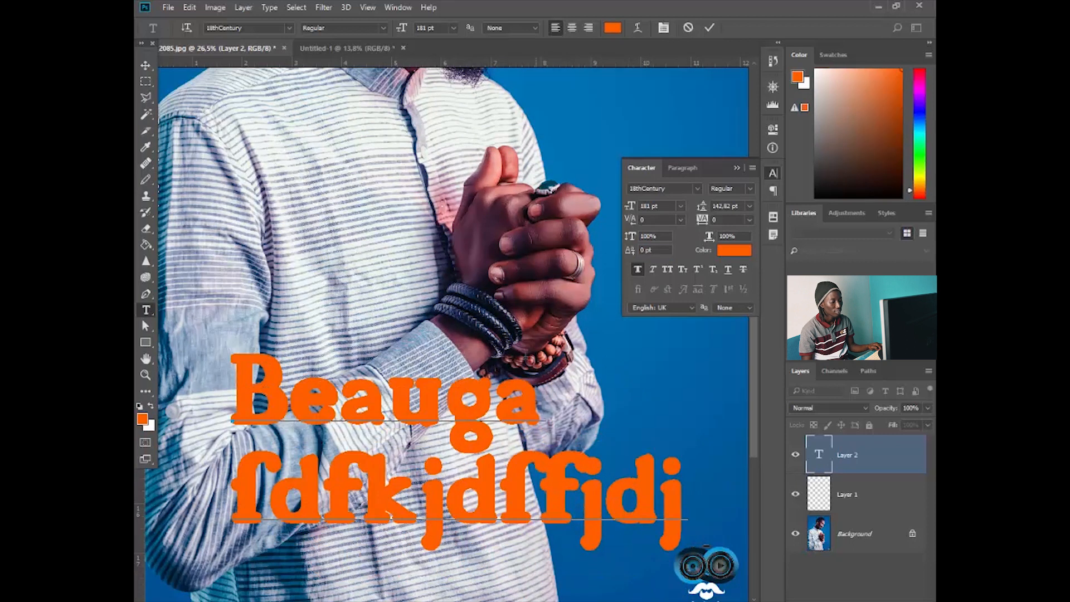
drag(245, 469, 641, 490)
key(BackSpace)
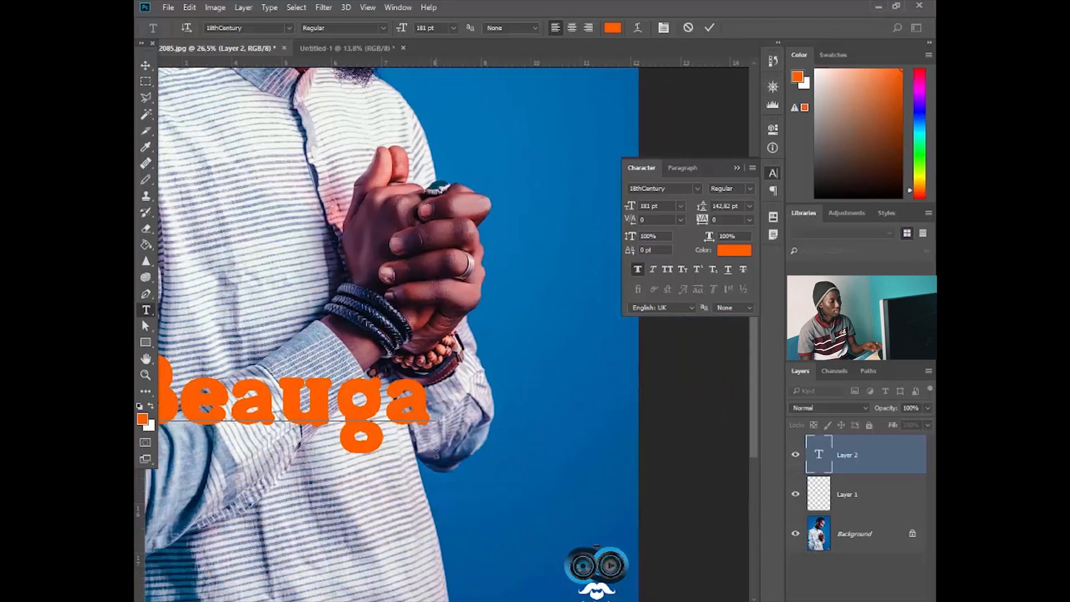
key(ctrl)
Step: Switch the "Beauga" text from Faux Bold to Faux Italic, and try All Caps and Small Caps on it
key(ctrl+a)
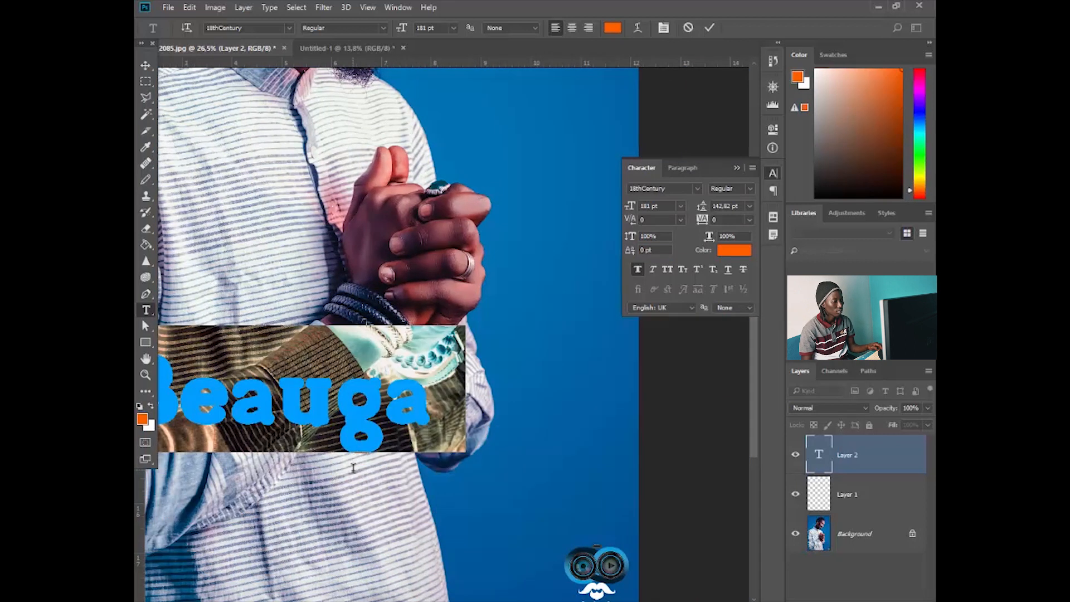
click(638, 270)
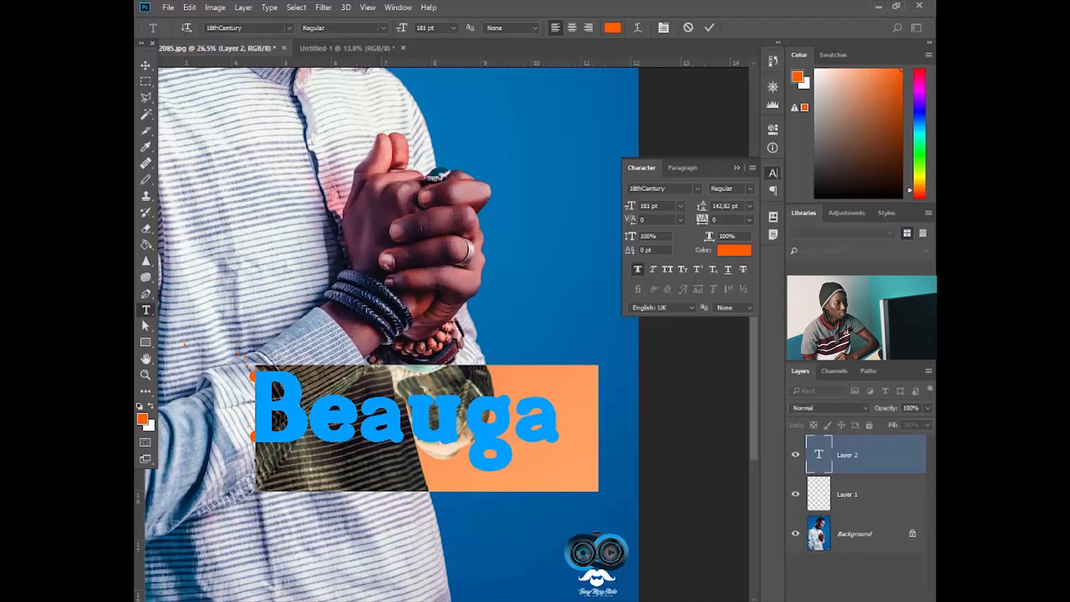
click(653, 270)
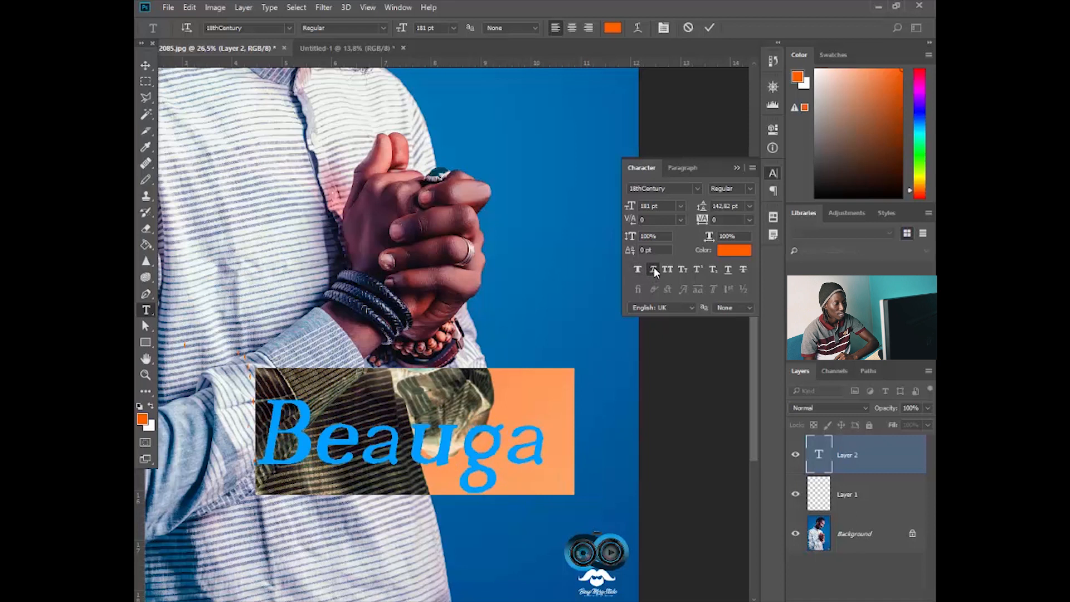
click(667, 270)
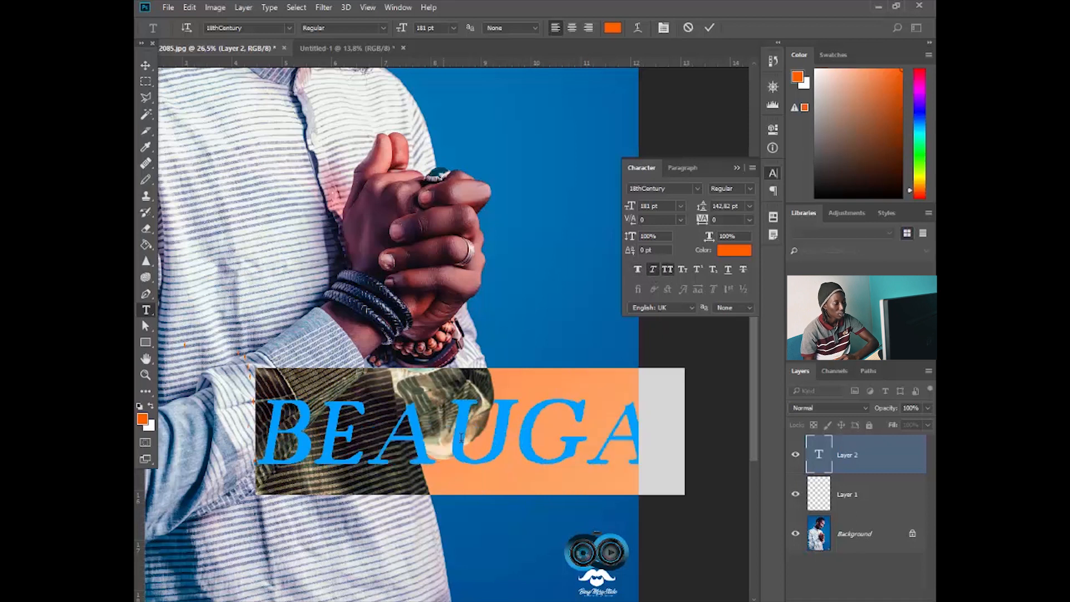
click(683, 270)
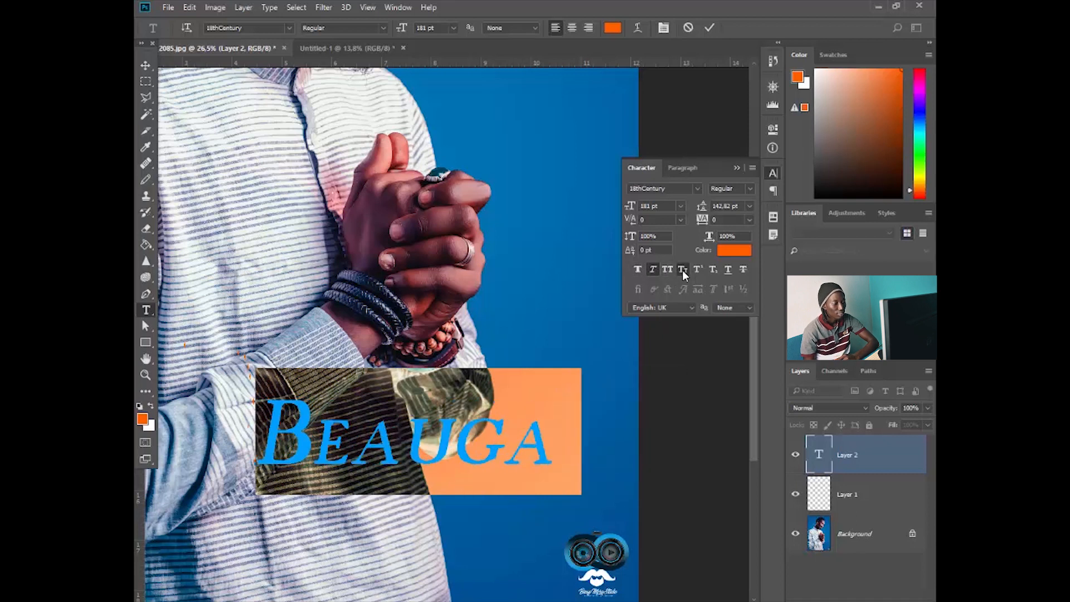
Step: Finish editing the text and delete the "Beauga" text layer with the Move Tool active
key(Escape)
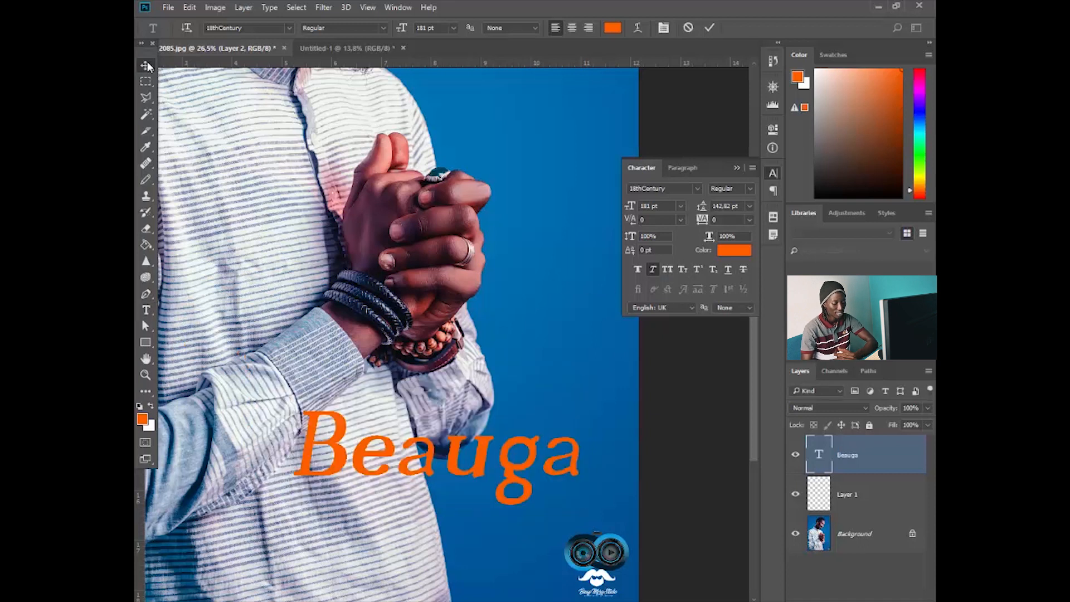
click(145, 66)
key(Delete)
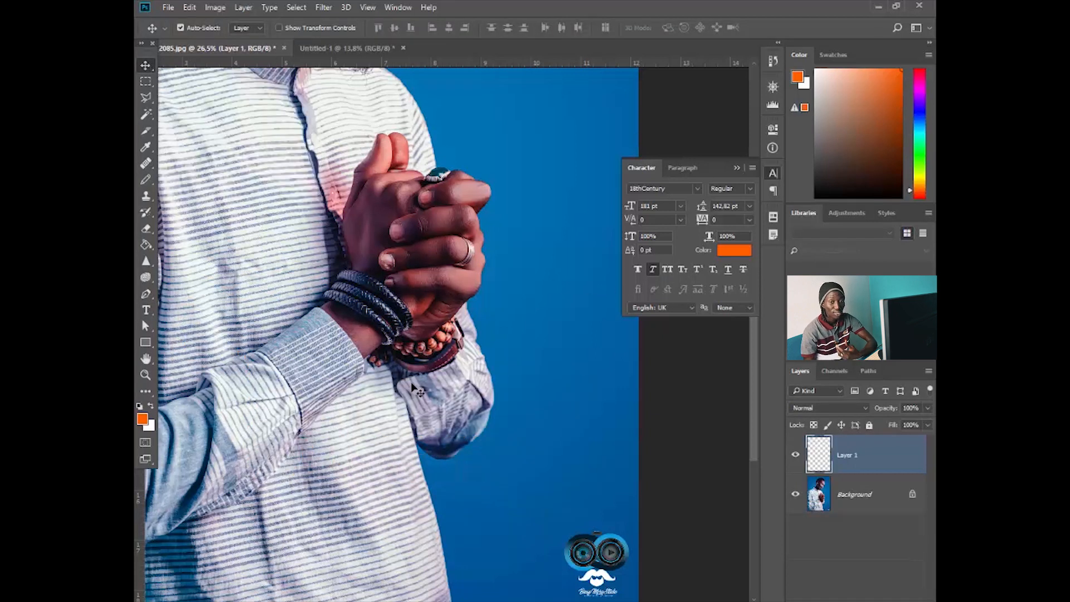
scroll(415, 390, down, 2)
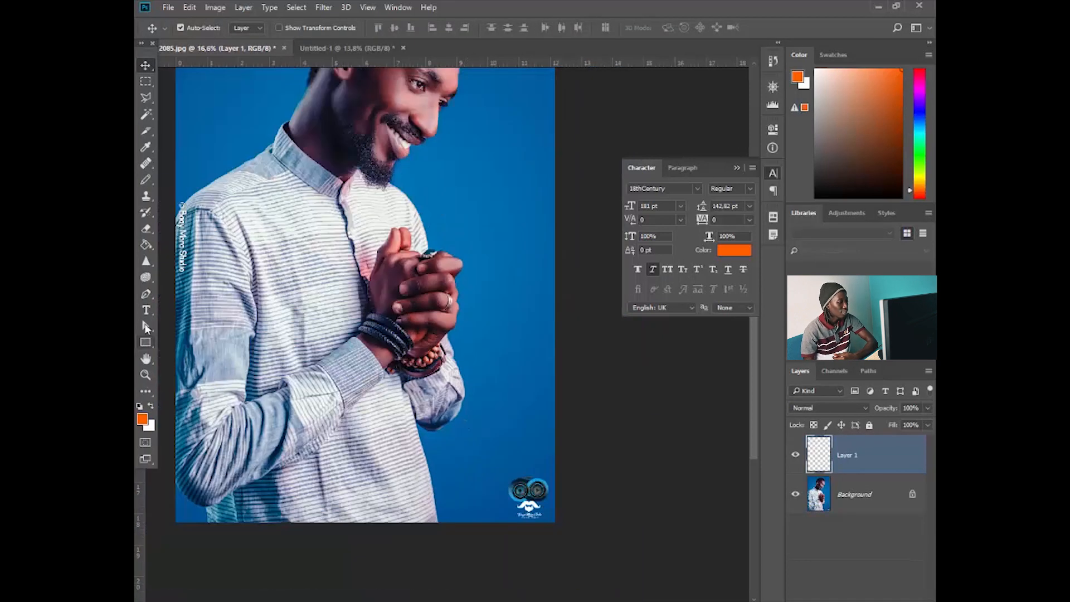
Step: Draw a closed four-point path with the Pen Tool on the blue background beside the man's hands
click(146, 327)
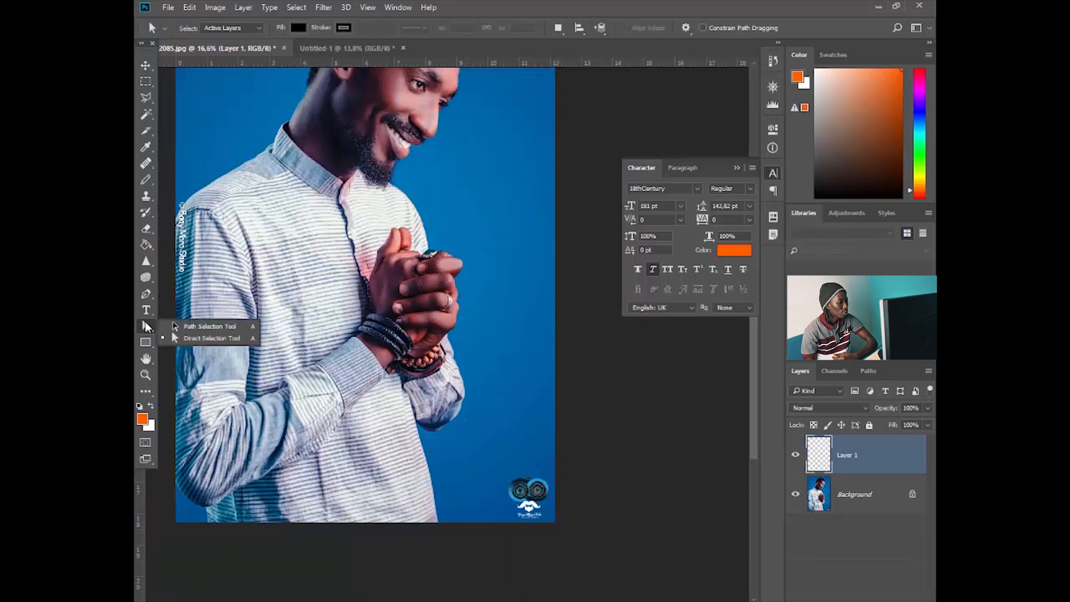
click(201, 327)
click(146, 294)
scroll(519, 257, up, 1)
click(483, 233)
click(509, 349)
click(456, 352)
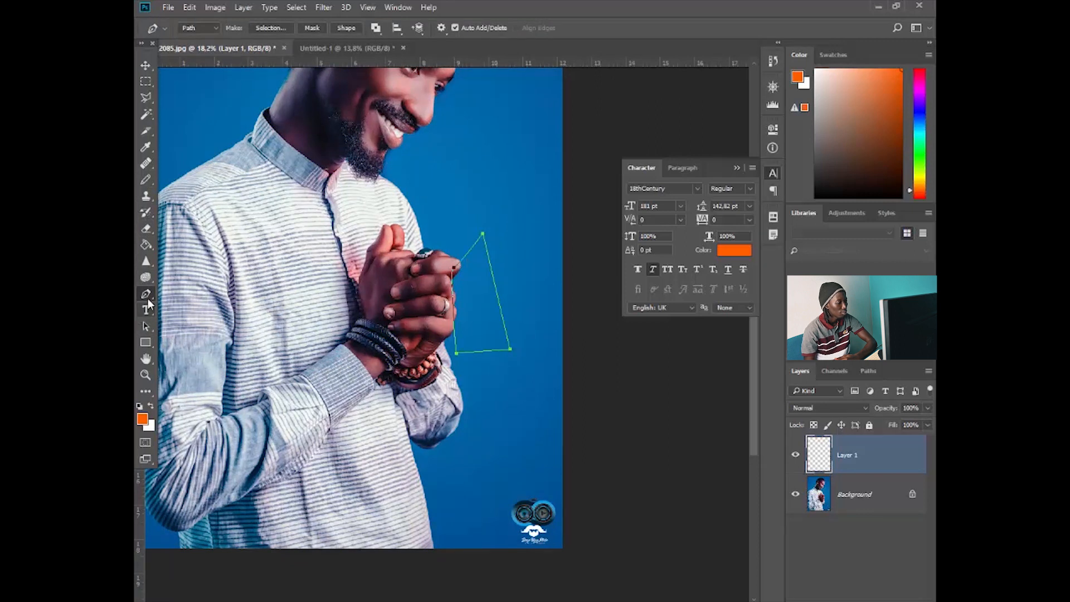
Step: Move the path away from the hands and down with the Path Selection Tool, and reposition its upper anchor point
click(148, 324)
scroll(457, 254, up, 1)
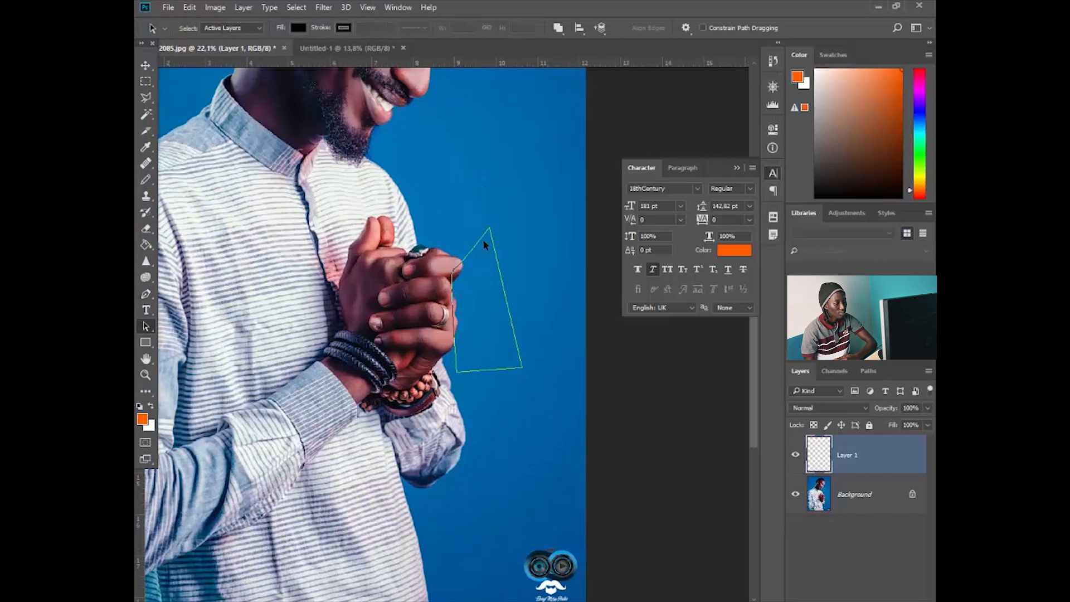
drag(490, 229, 519, 237)
right_click(146, 326)
click(190, 325)
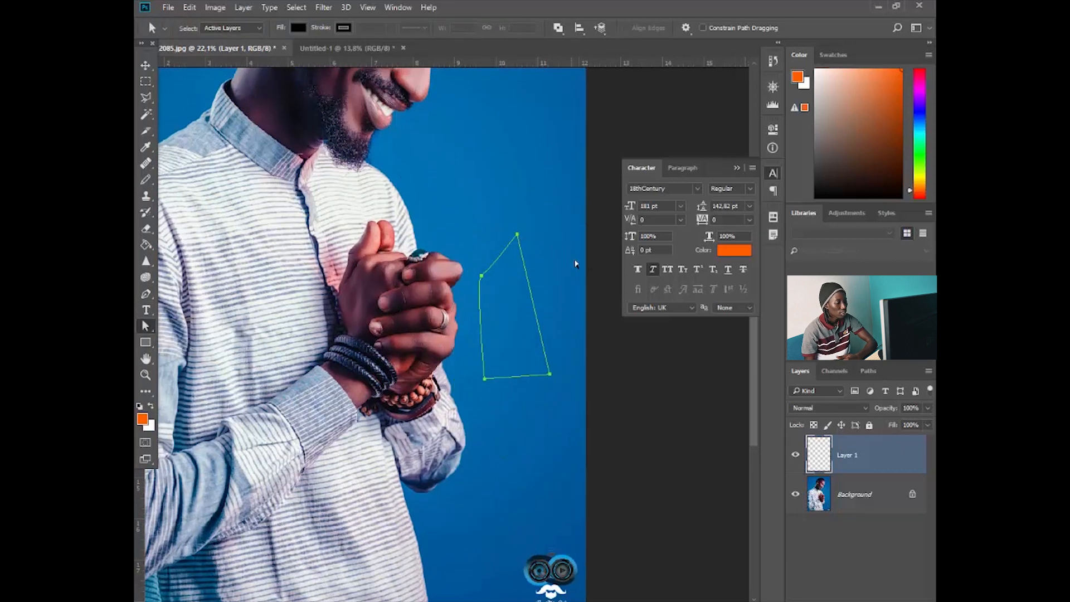
drag(522, 238, 532, 303)
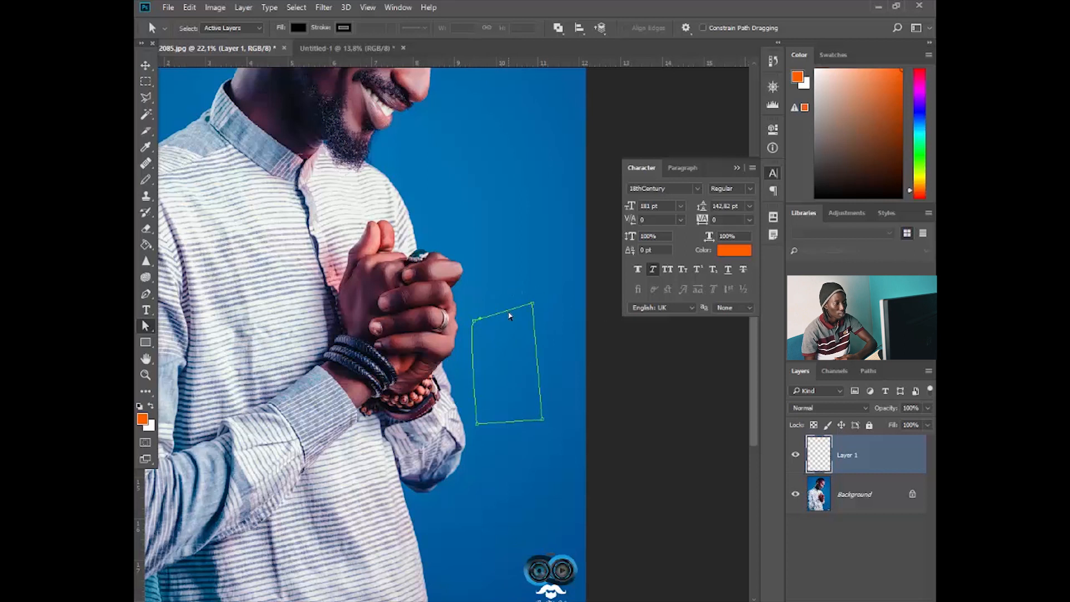
Step: Show the Work Path among the document's paths, deselect it, and return to the layer list
click(868, 371)
click(835, 407)
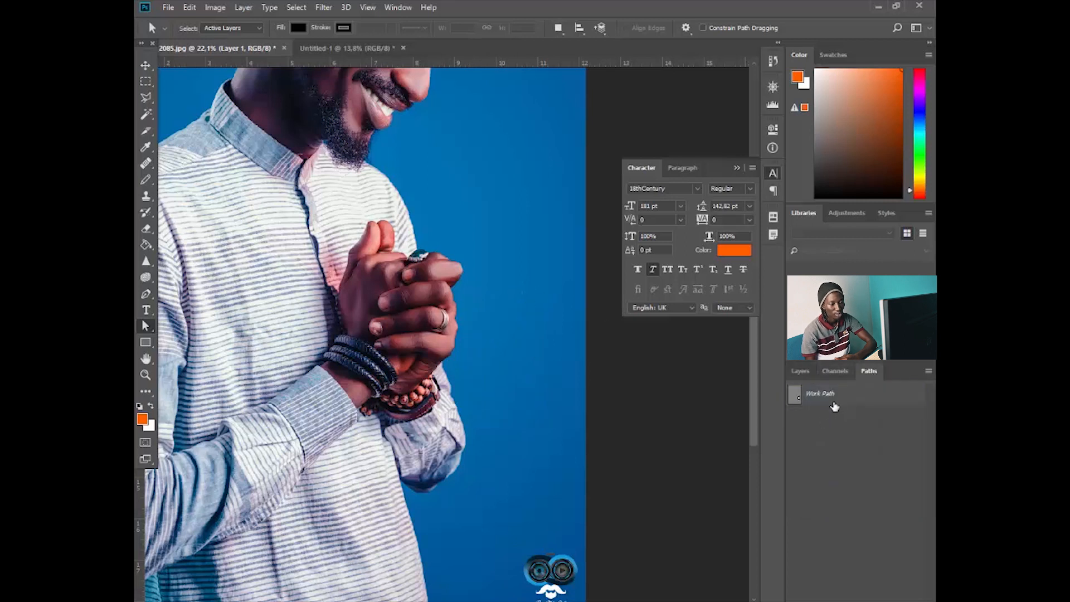
click(833, 402)
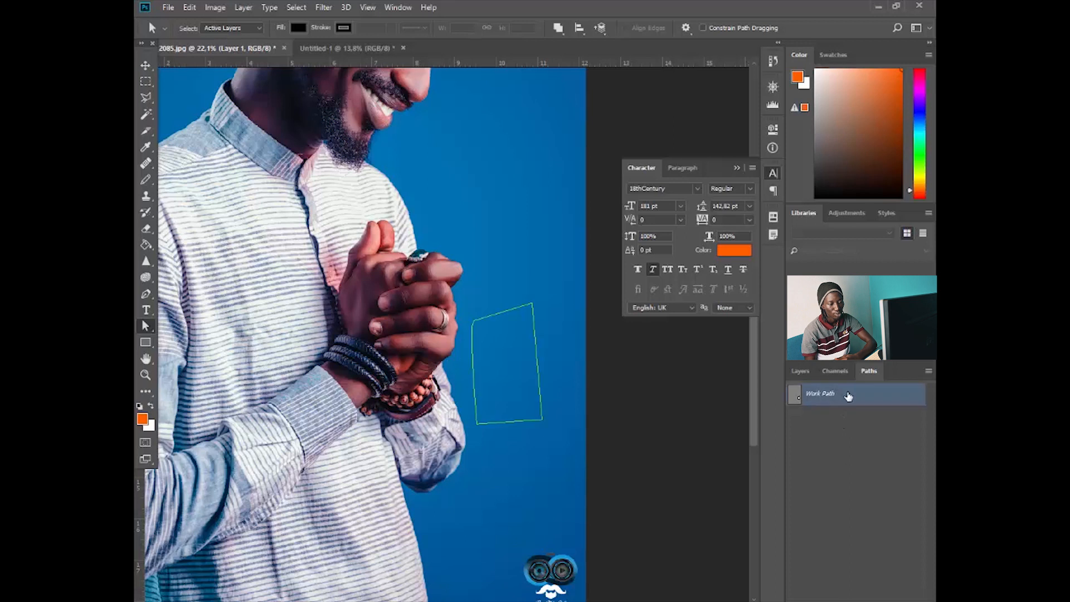
click(848, 461)
click(799, 370)
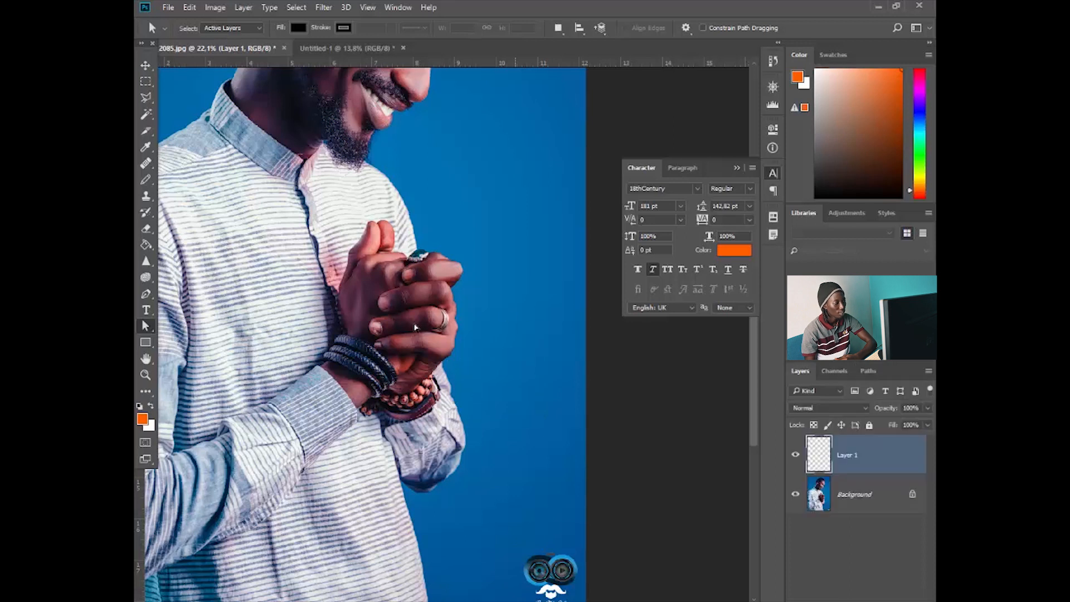
Step: In the Untitled-1 document, draw orange rectangles of about 1559 × 1176 px in the upper left and 1712 × 1408 px in the lower right
click(146, 343)
click(189, 343)
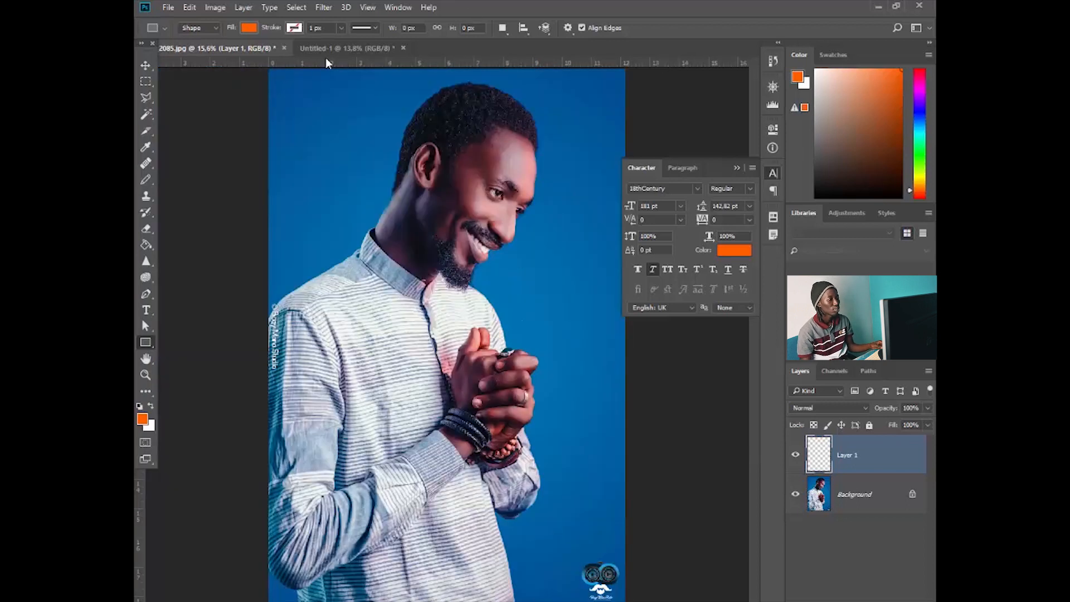
click(333, 48)
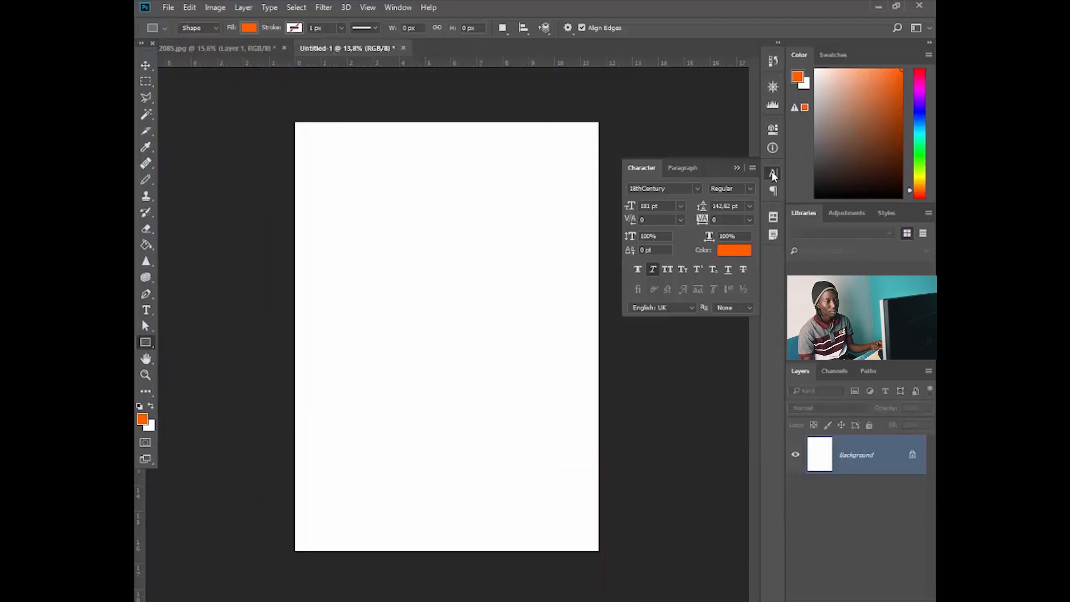
click(490, 179)
mouse_move(311, 139)
mouse_down()
mouse_move(463, 246)
mouse_move(447, 241)
mouse_up()
click(773, 129)
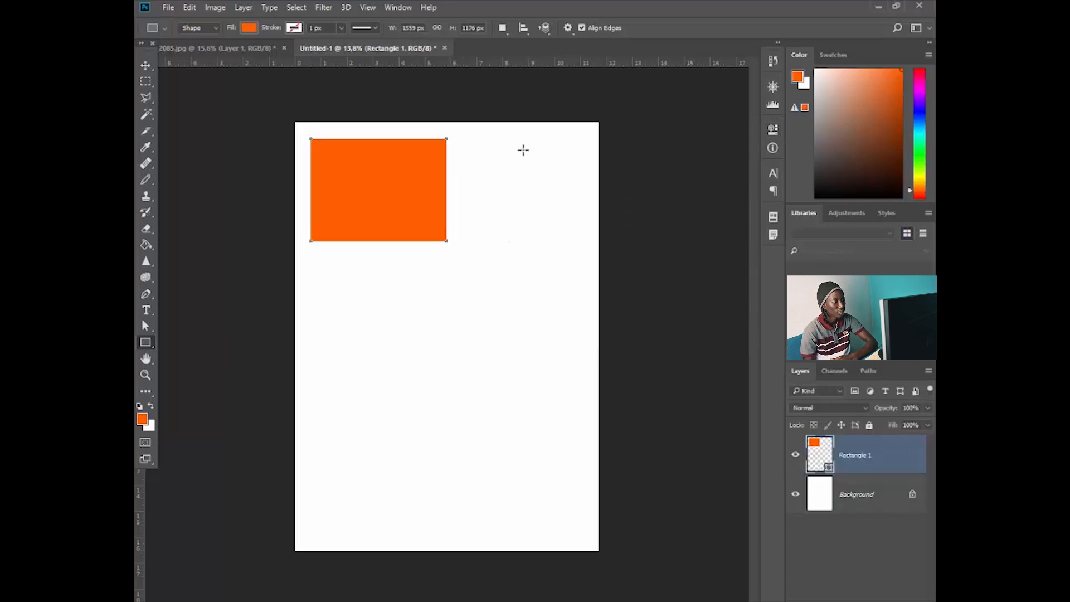
drag(588, 415, 441, 536)
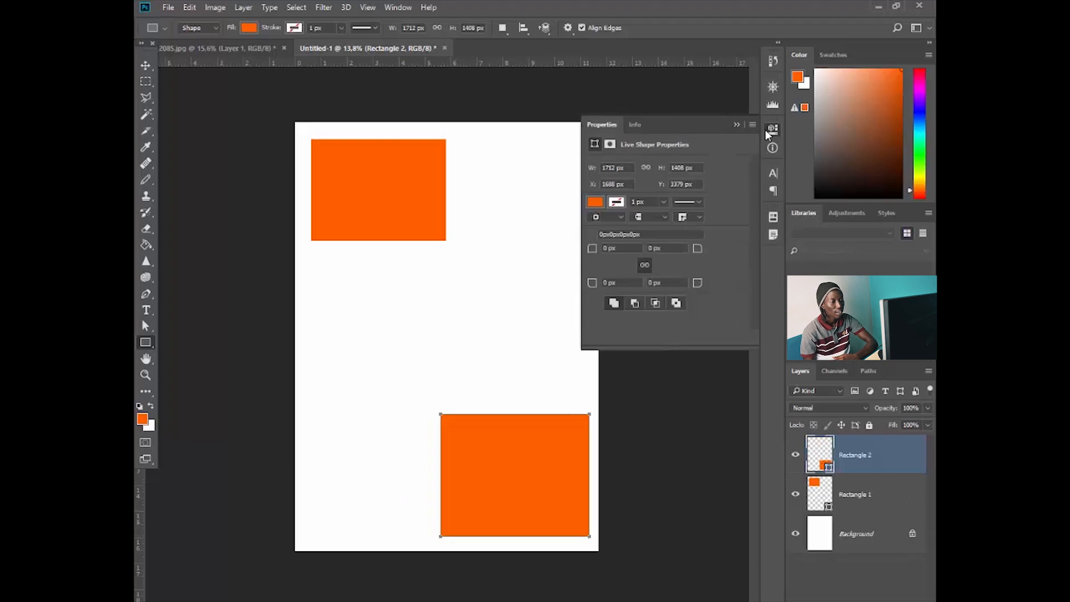
Step: Draw a rectangle of about 704 × 495 px below the upper orange one and change its fill to blue
mouse_move(920, 105)
mouse_down()
mouse_move(924, 140)
mouse_move(922, 123)
mouse_up()
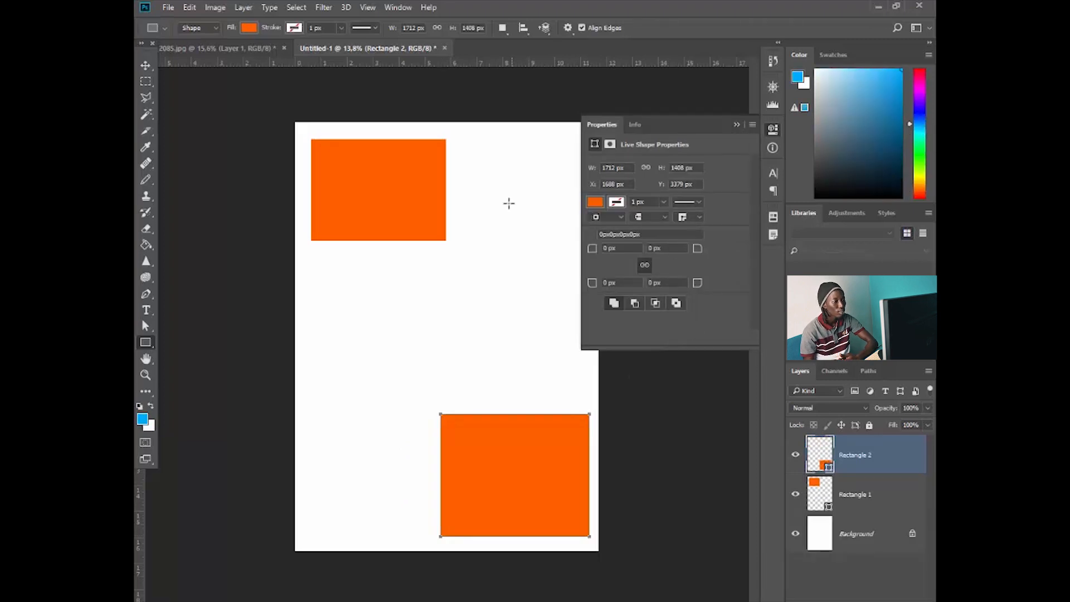
drag(386, 246, 447, 288)
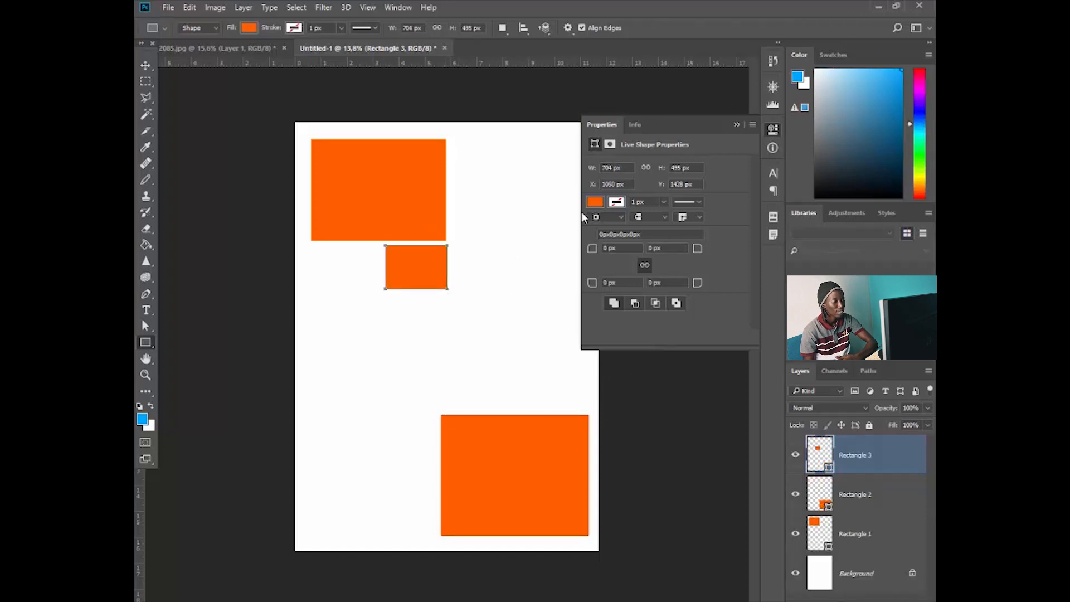
click(595, 202)
click(596, 268)
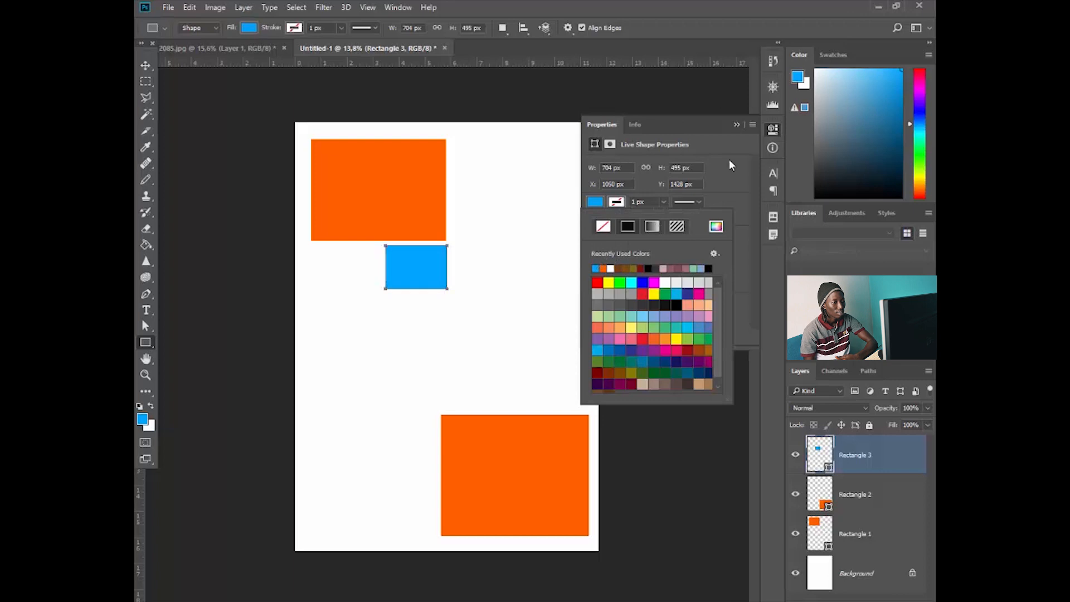
click(773, 129)
Step: Undo a trial deletion of the Rectangle 1 layer and delete the lower-right orange rectangle, Rectangle 2
click(145, 65)
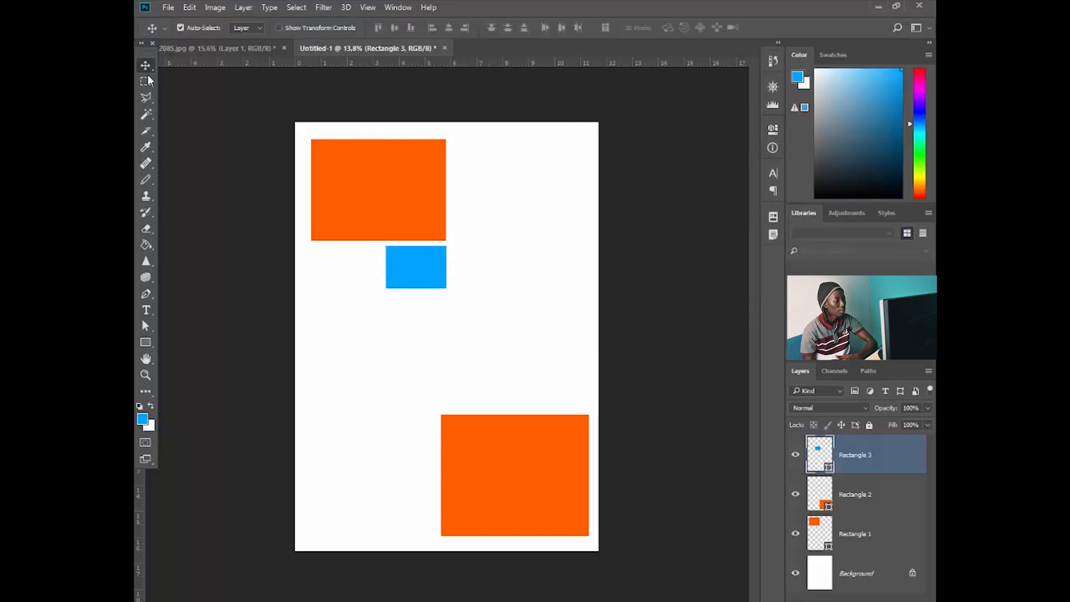
click(855, 494)
click(857, 535)
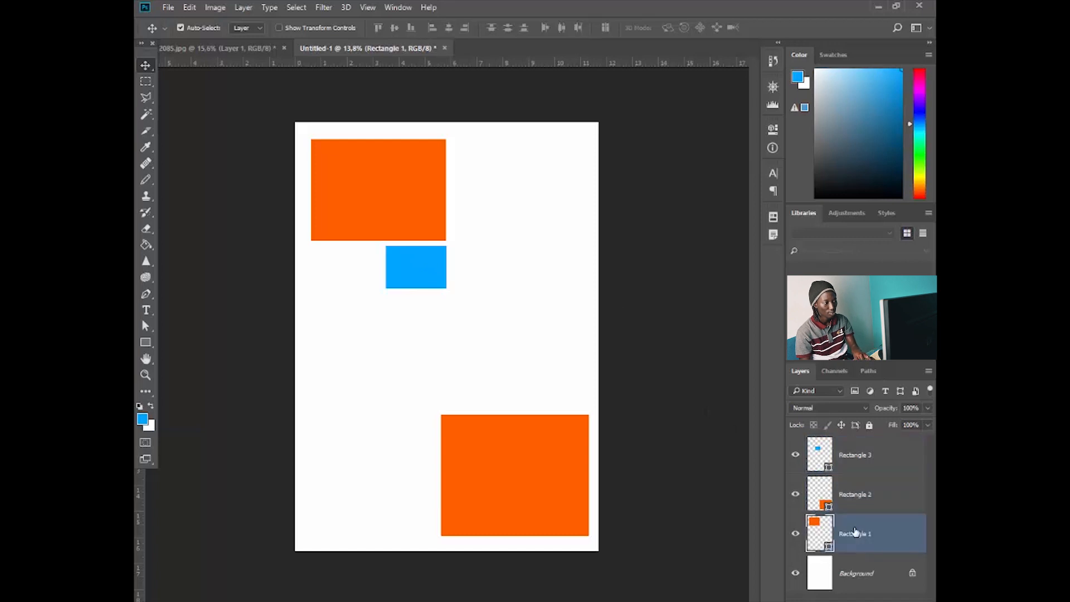
key(Delete)
key(ctrl+z)
click(851, 508)
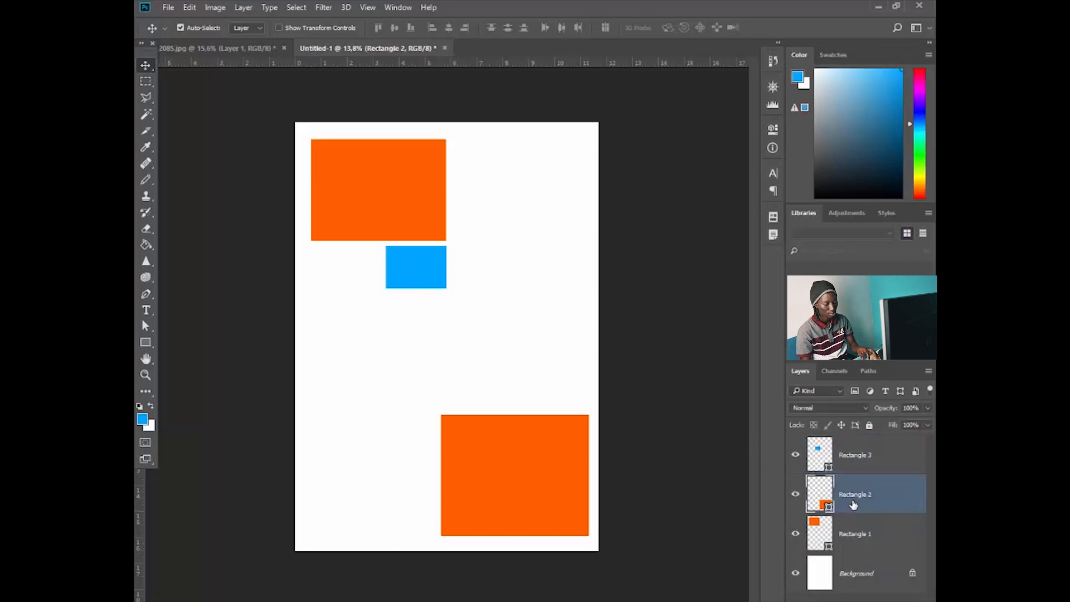
key(Delete)
Step: Duplicate the small blue rectangle, enlarge the copy, and place it at the page's right edge beside the orange rectangle
click(429, 276)
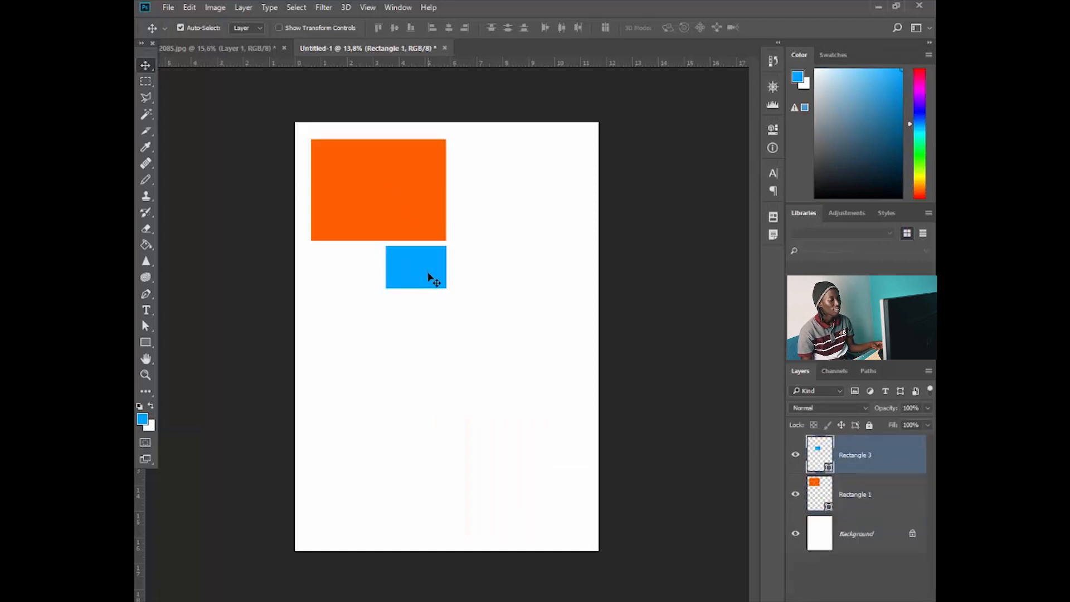
drag(413, 277, 239, 398)
key(ctrl+t)
drag(333, 372, 554, 258)
key(Return)
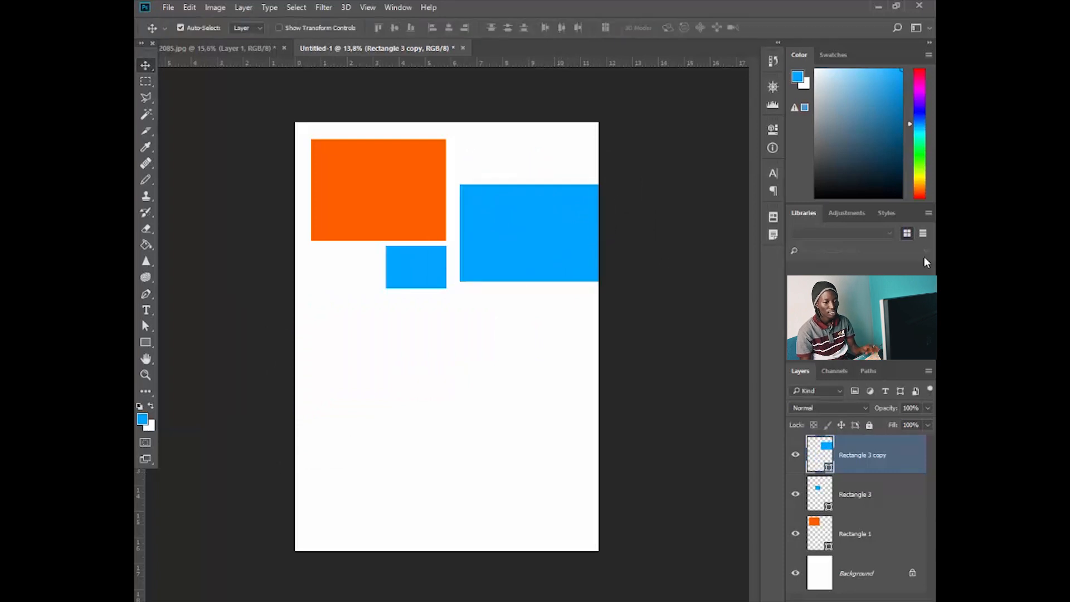
Step: Set the large blue rectangle's opacity to 52% and adjust its position and that of the orange rectangle slightly
click(928, 409)
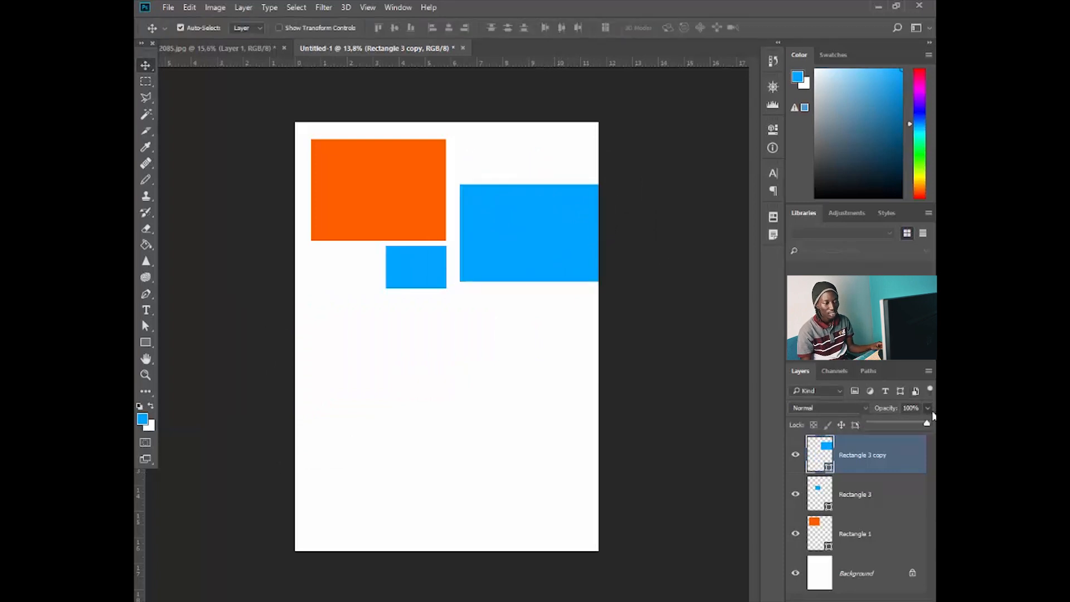
drag(920, 425, 895, 424)
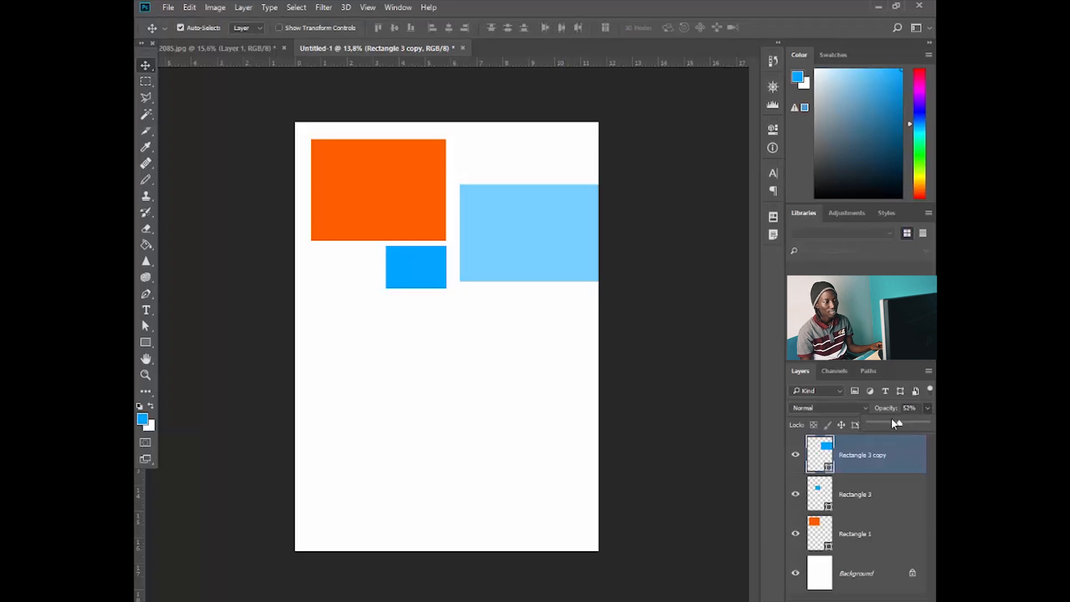
drag(478, 229, 475, 236)
click(430, 259)
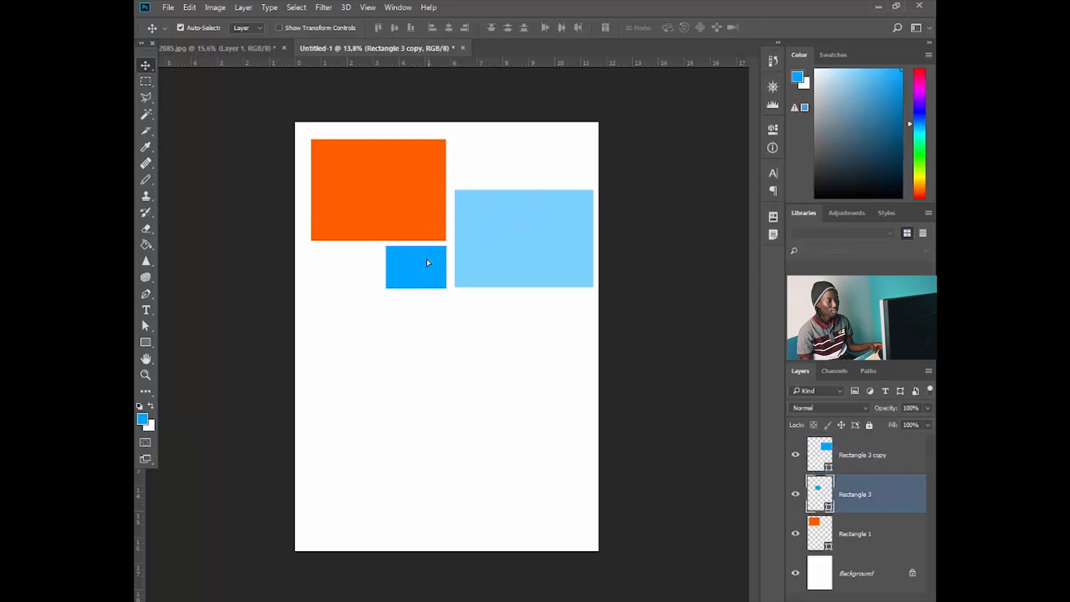
click(430, 211)
drag(430, 211, 432, 209)
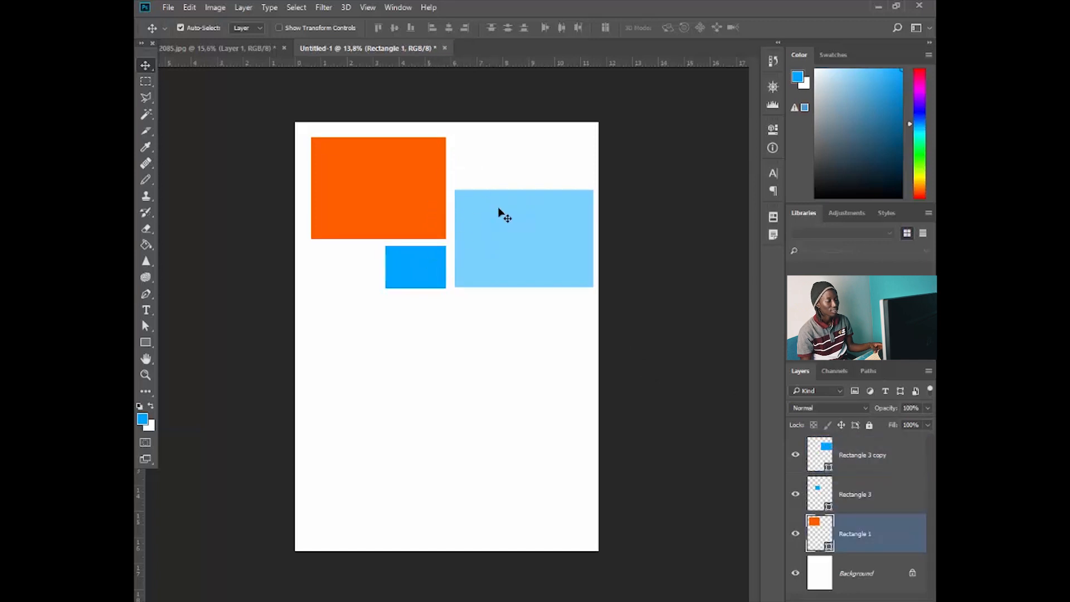
Step: Select all three rectangle layers and duplicate them together
shift+click(876, 500)
shift+click(854, 463)
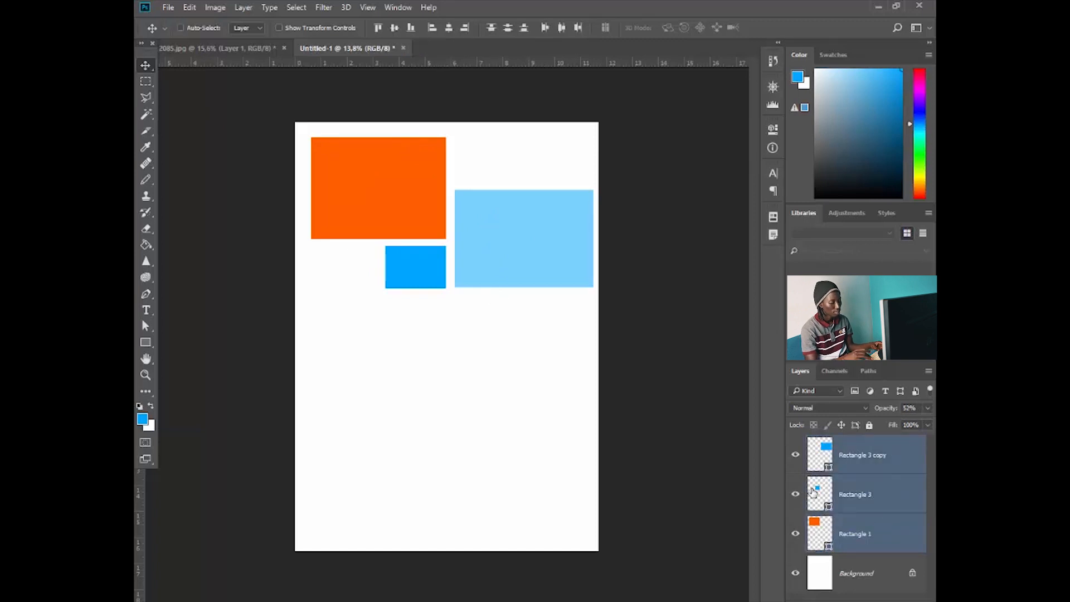
key(ctrl+j)
key(ctrl+t)
key(Return)
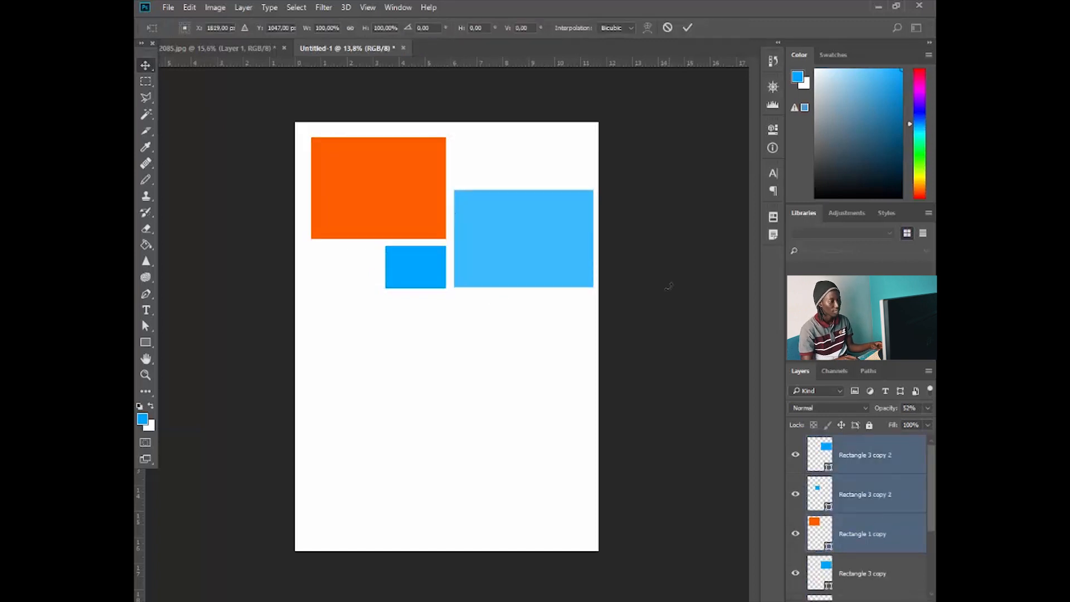
Step: Flip the three duplicated rectangles vertically with a transform height of -100% and move them to the bottom of the page
key(ctrl+t)
click(190, 7)
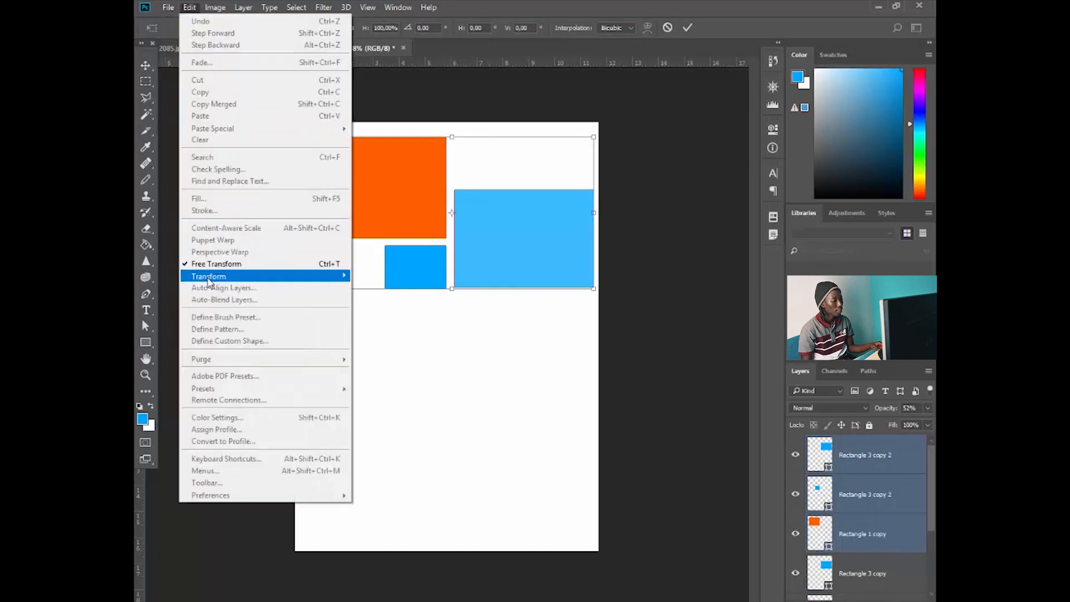
click(386, 225)
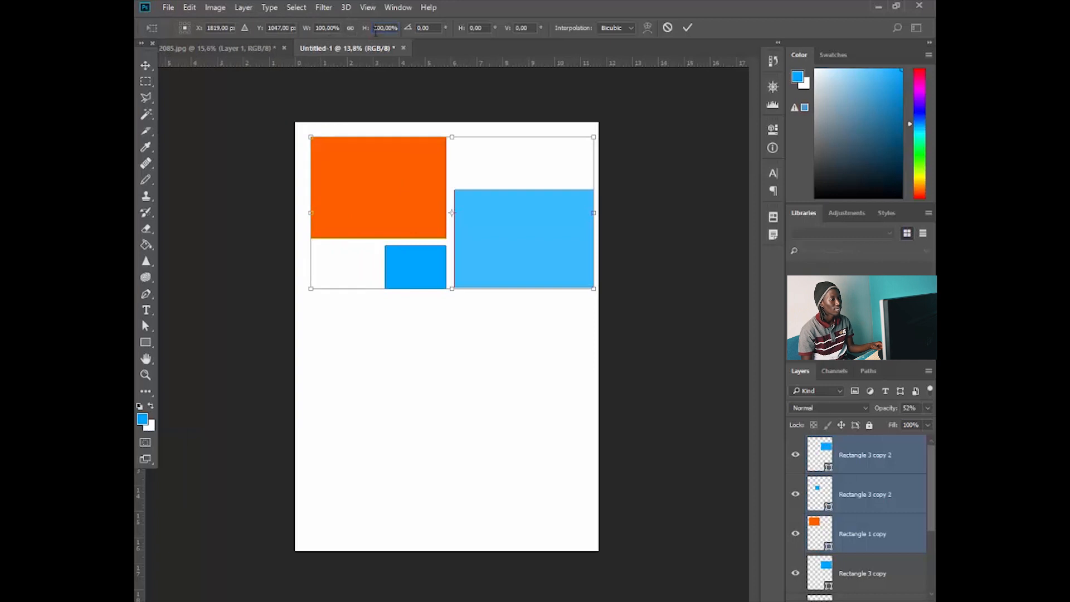
text(-)
key(Return)
drag(413, 207, 399, 462)
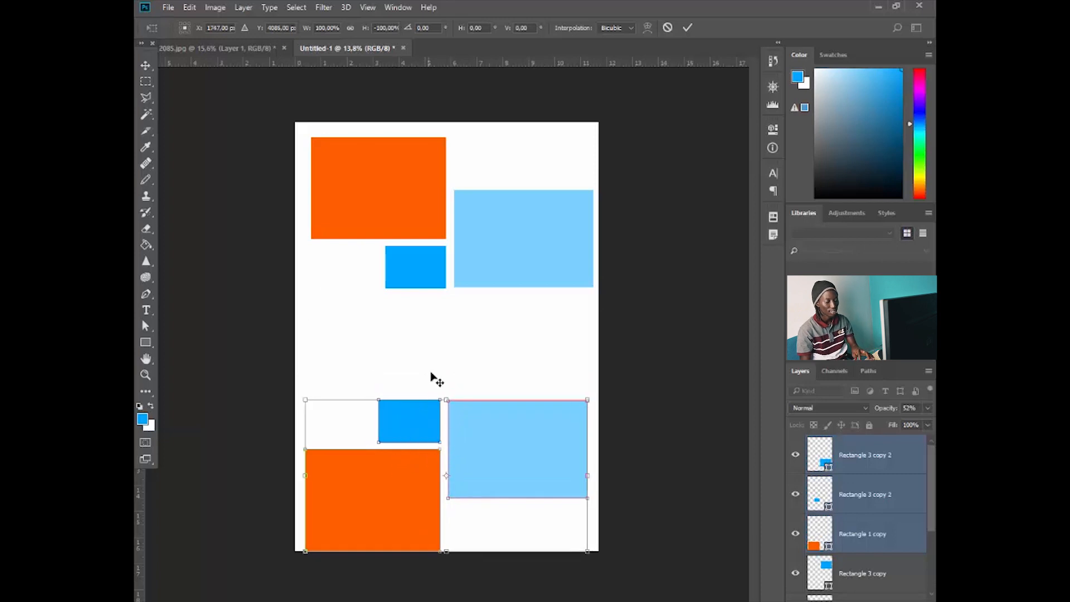
key(Return)
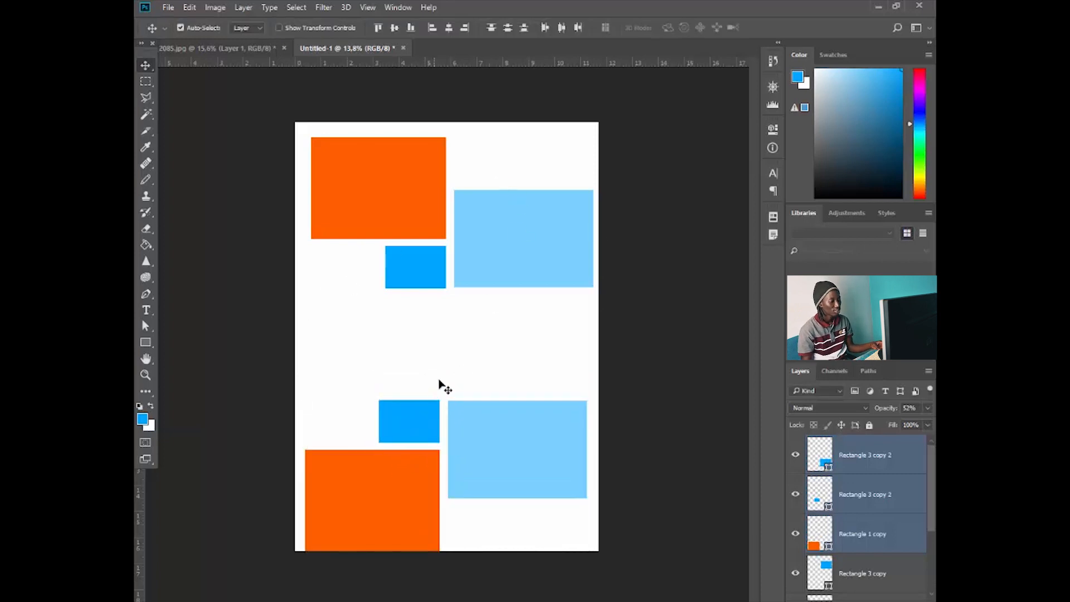
Step: Duplicate the three flipped rectangles, scale the copies down, and place them at the left between the two large arrangements
key(ctrl+j)
key(ctrl+t)
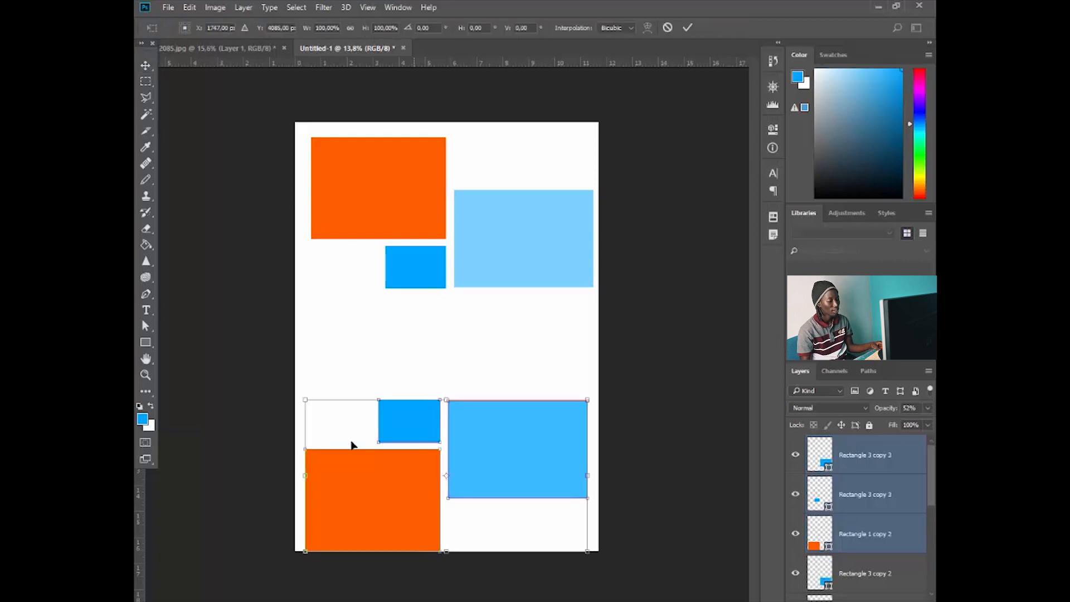
drag(304, 550, 346, 346)
key(Return)
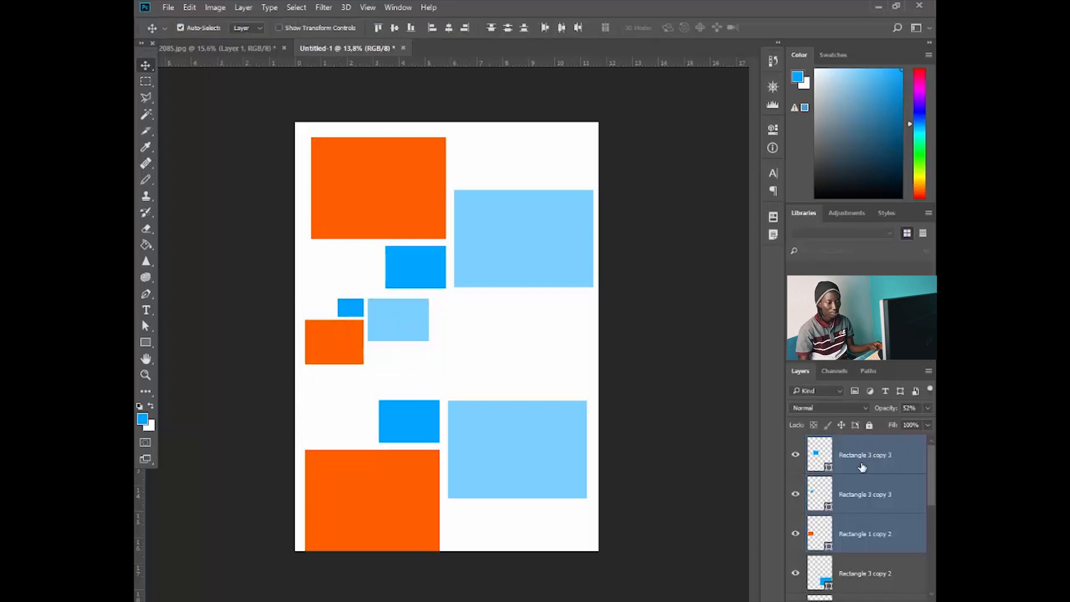
Step: Rasterize the three selected small rectangle layers and convert them into one smart object
right_click(907, 478)
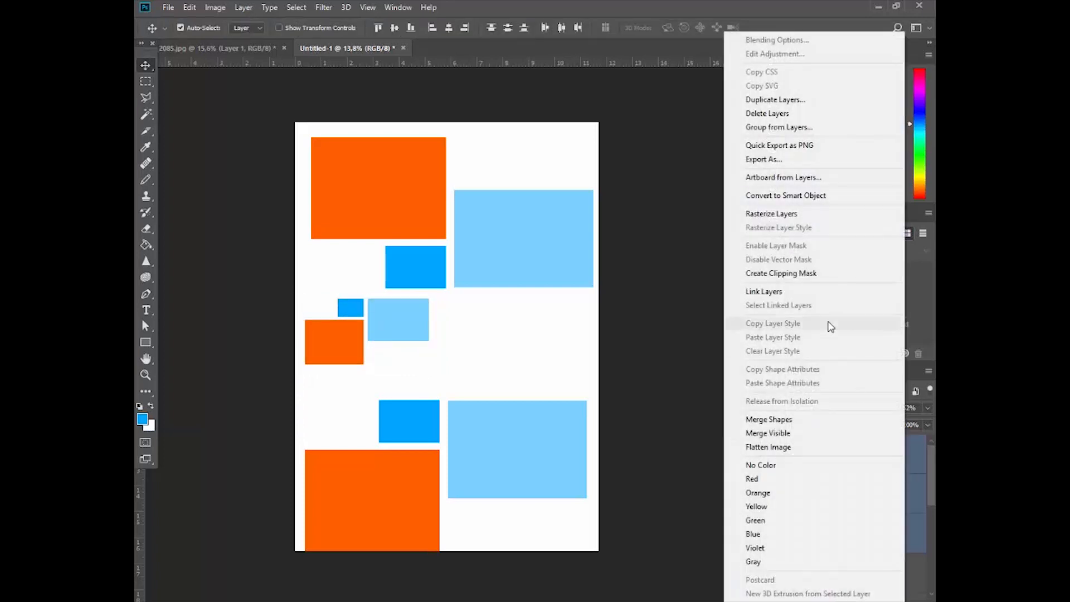
click(793, 212)
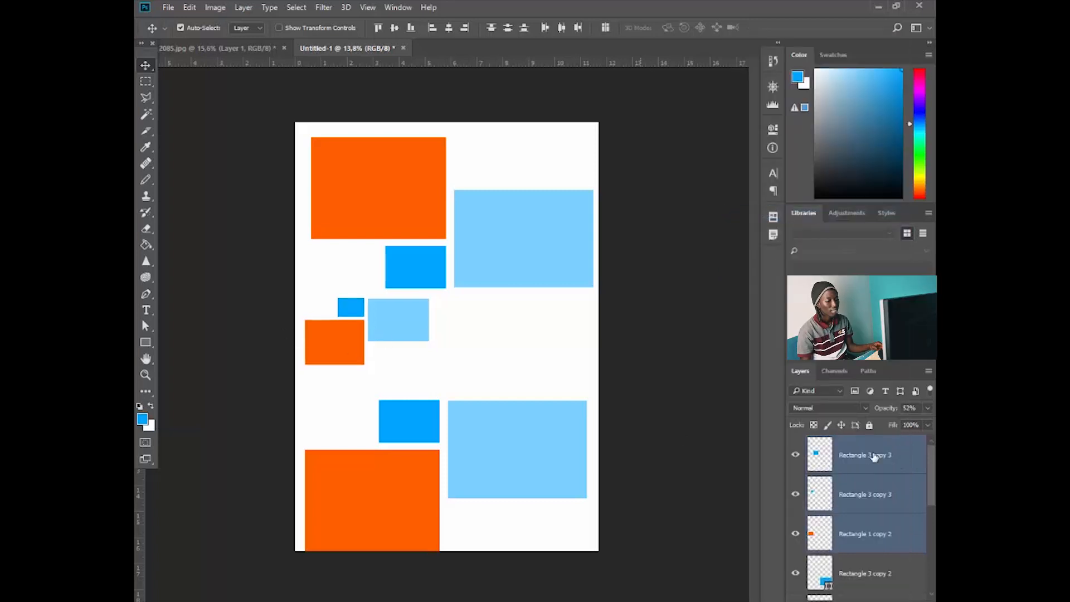
right_click(887, 482)
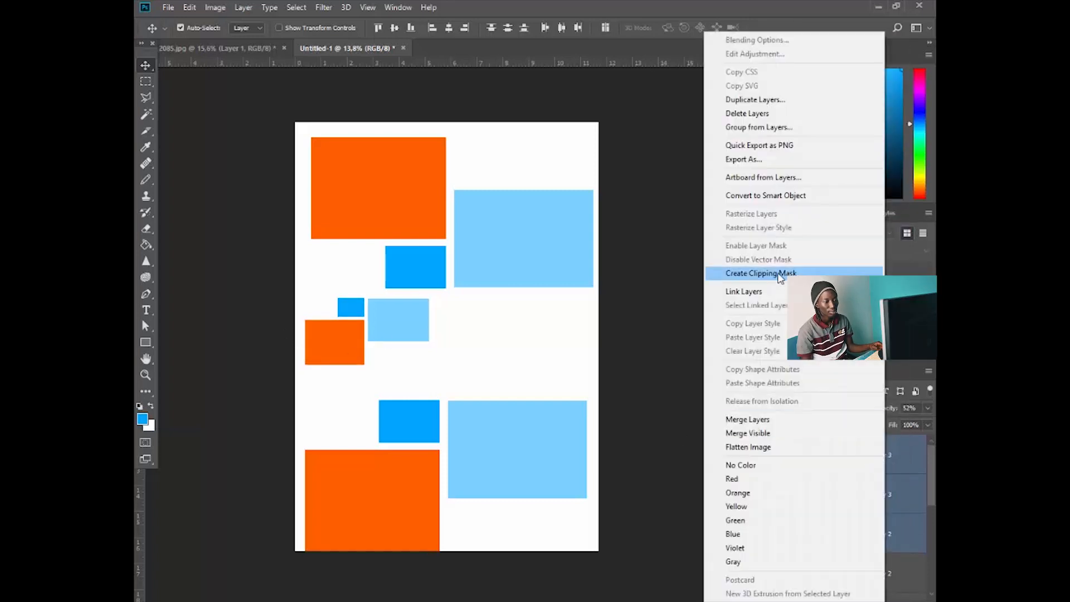
click(768, 199)
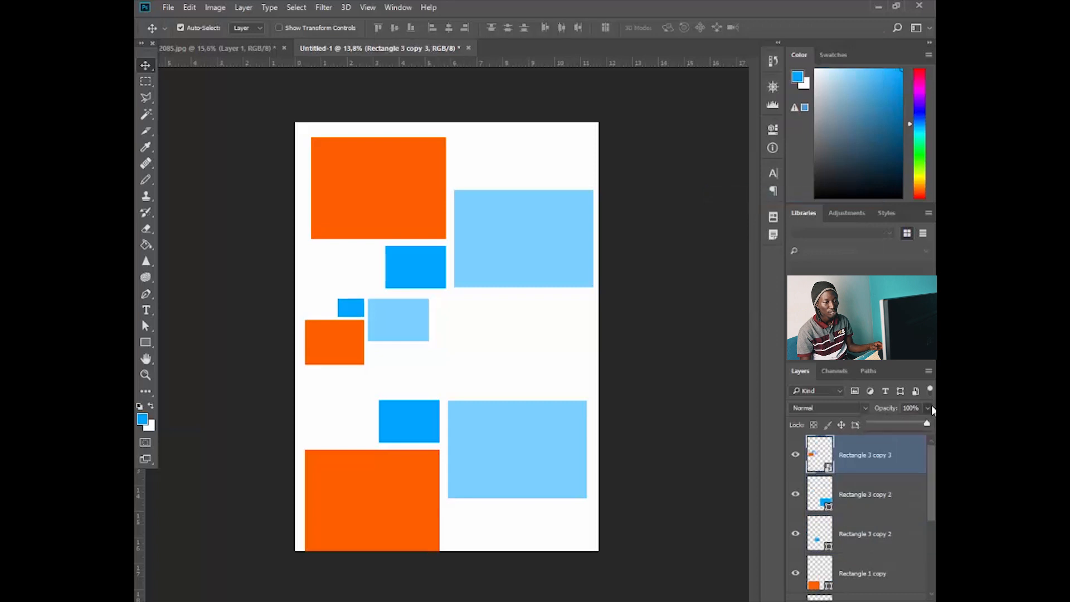
Step: Set the small-rectangles smart object's opacity to 43% and place a copy, flipped horizontally with a width of -100%, on the opposite side of the page
drag(908, 425, 895, 424)
click(880, 468)
key(ctrl+alt+t)
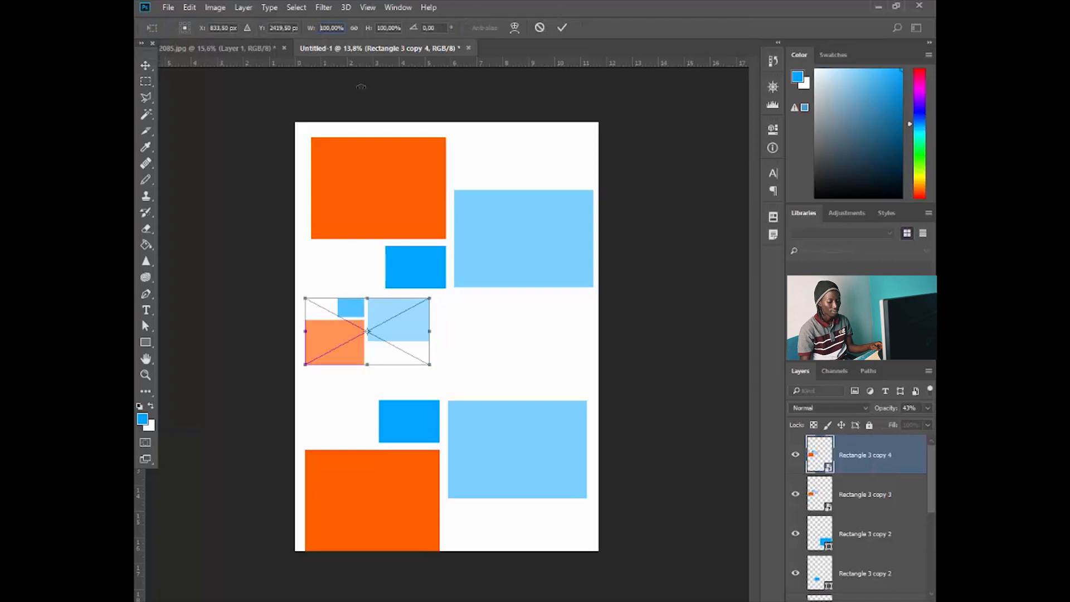
text(-)
drag(353, 345, 510, 370)
key(Return)
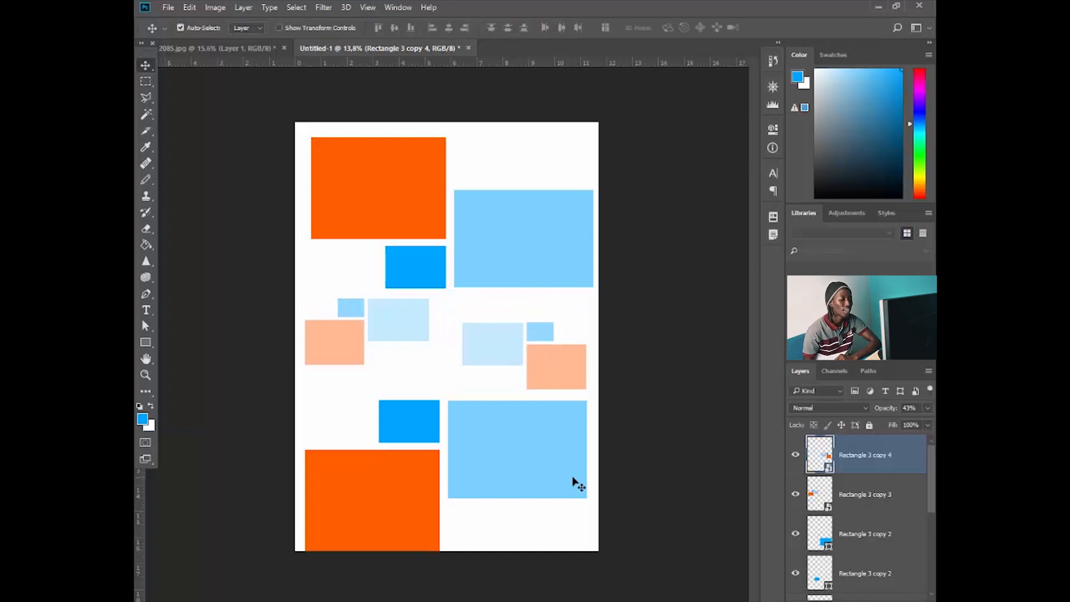
scroll(726, 453, down, 3)
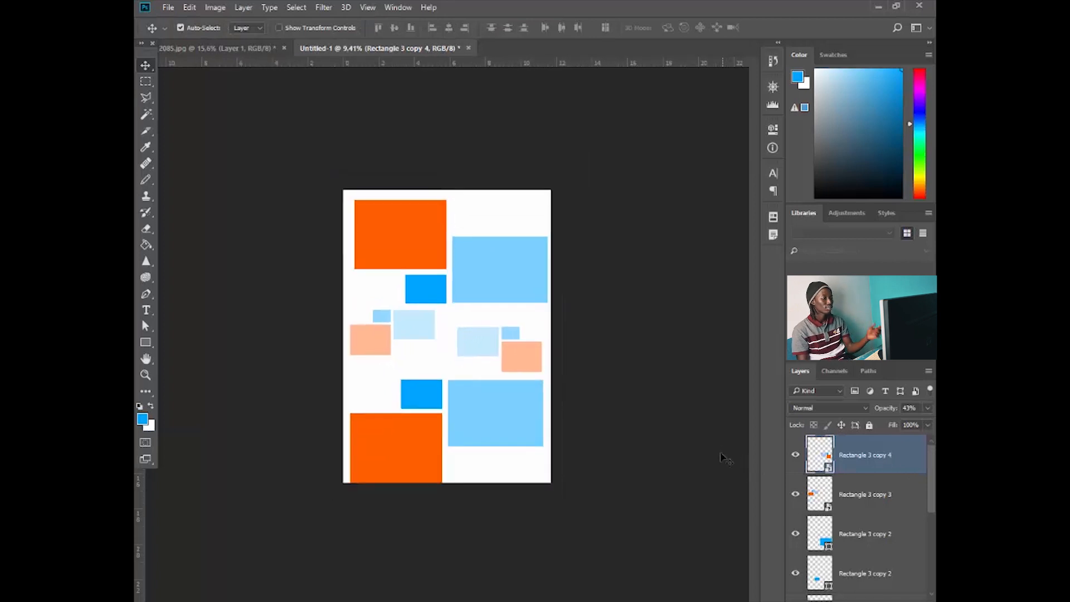
scroll(444, 418, up, 3)
scroll(826, 501, down, 5)
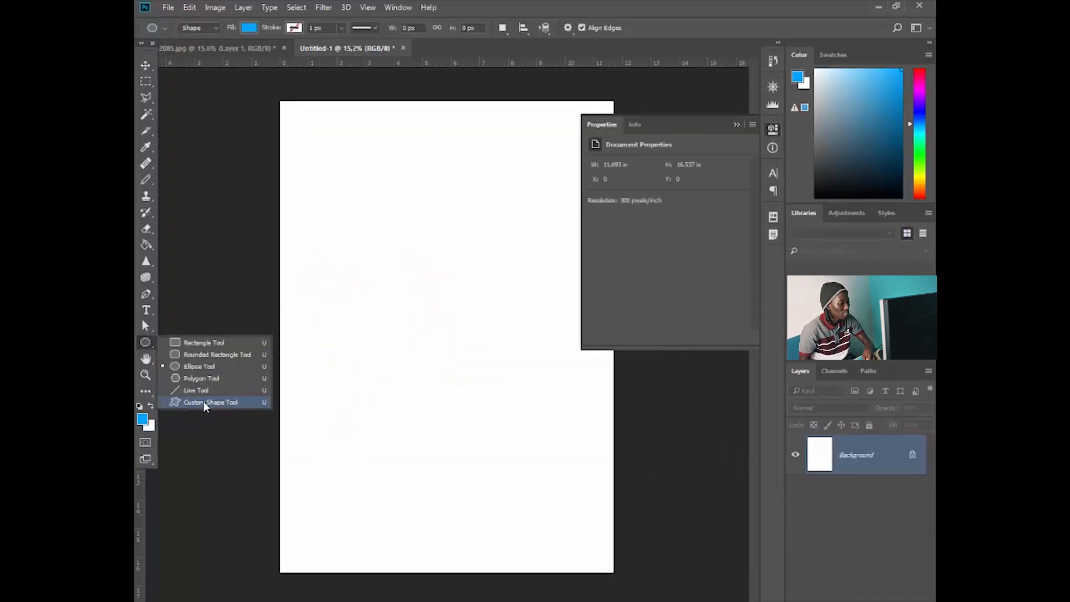
Step: Draw a crescent moon custom shape about 1174 by 1459 px on the blank page, and undo it
click(205, 403)
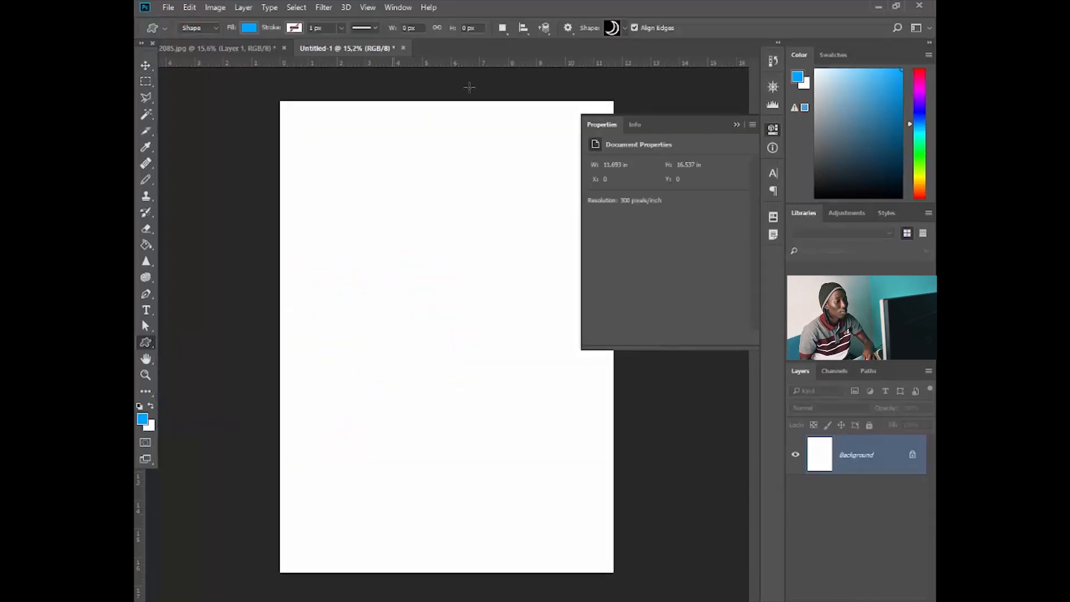
click(618, 28)
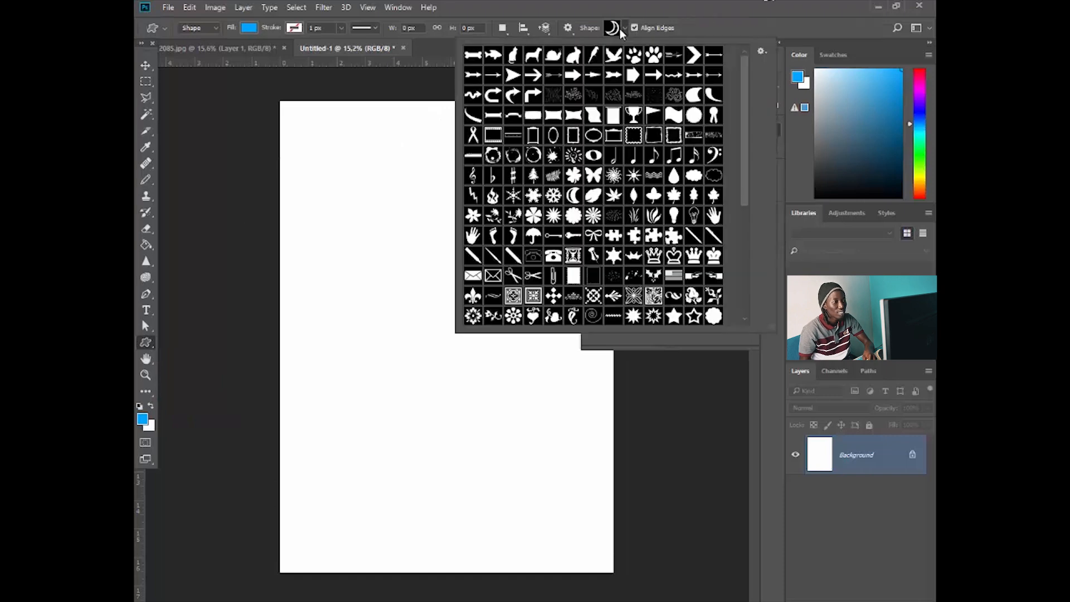
scroll(648, 245, down, 3)
click(698, 176)
click(649, 178)
click(633, 160)
click(638, 141)
click(621, 160)
click(674, 135)
drag(353, 179, 465, 316)
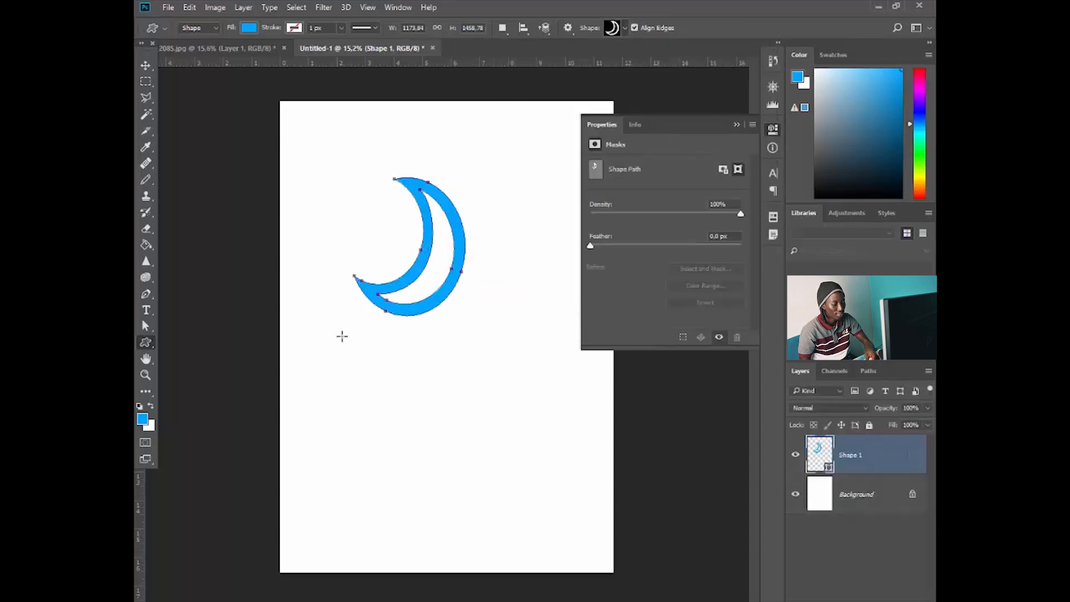
key(ctrl+z)
Step: Draw a hexagon frame custom shape about 1293 by 1485 px on the blank page, and undo it
click(625, 29)
scroll(548, 178, up, 5)
drag(378, 161, 501, 304)
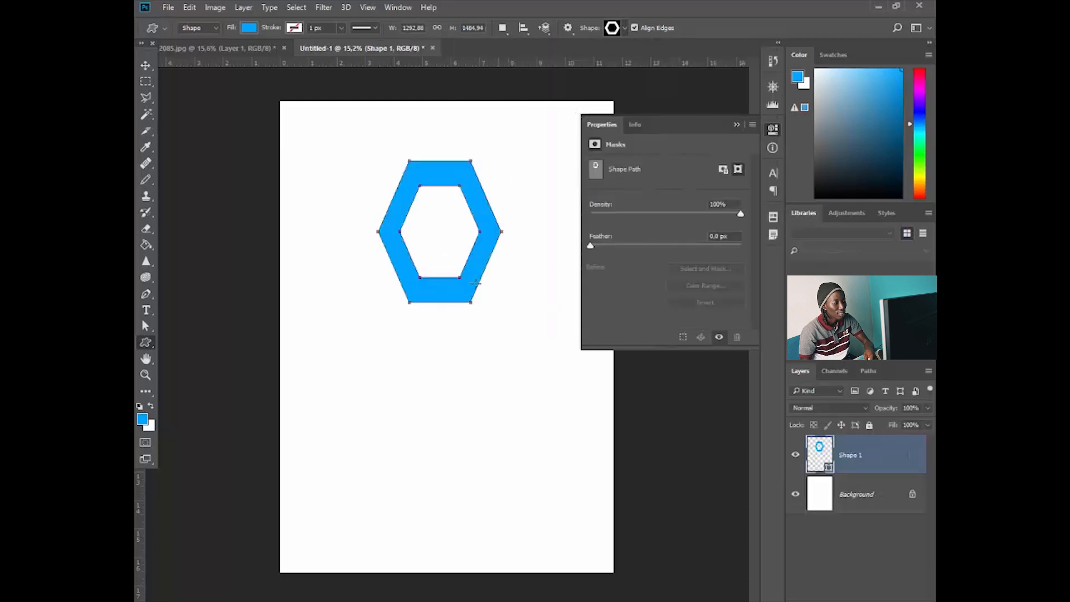
key(ctrl+z)
Step: Choose the pennant custom shape, and switch to the Hand tool and show its tool variants
click(625, 28)
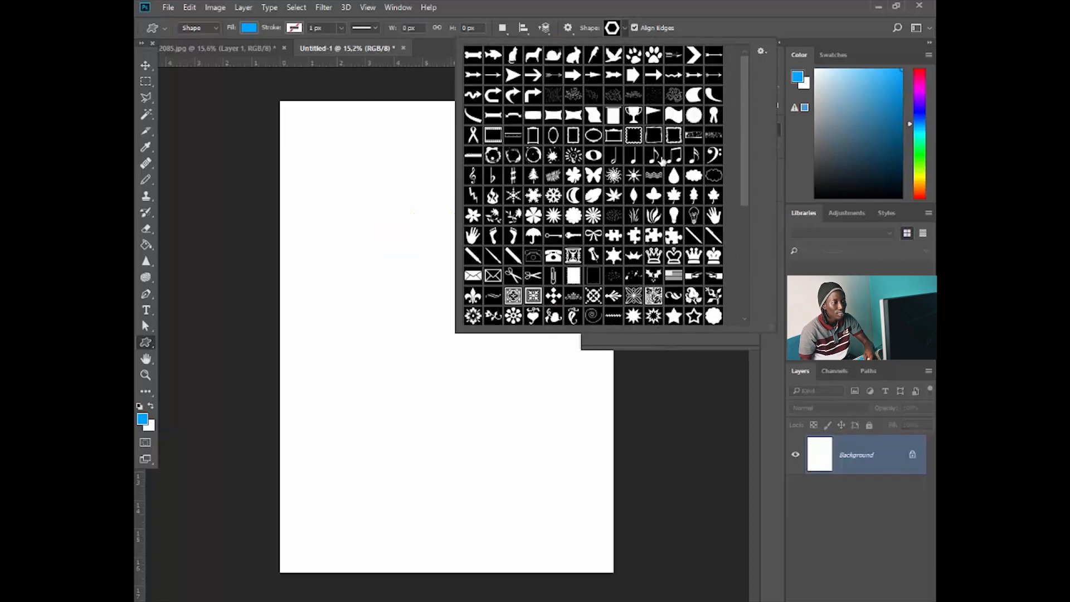
click(674, 116)
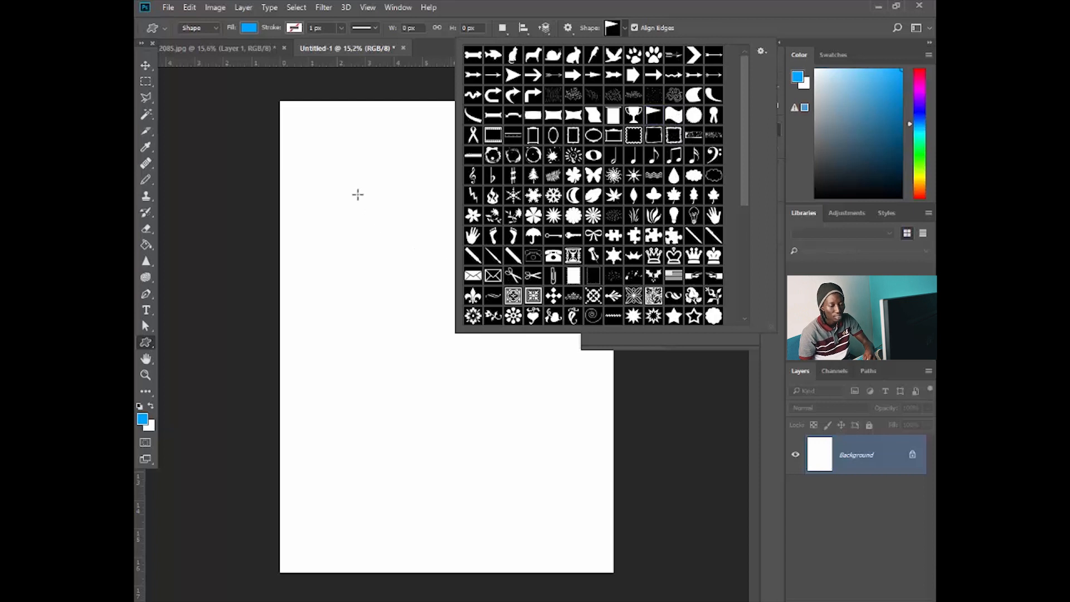
click(145, 66)
click(145, 358)
right_click(146, 360)
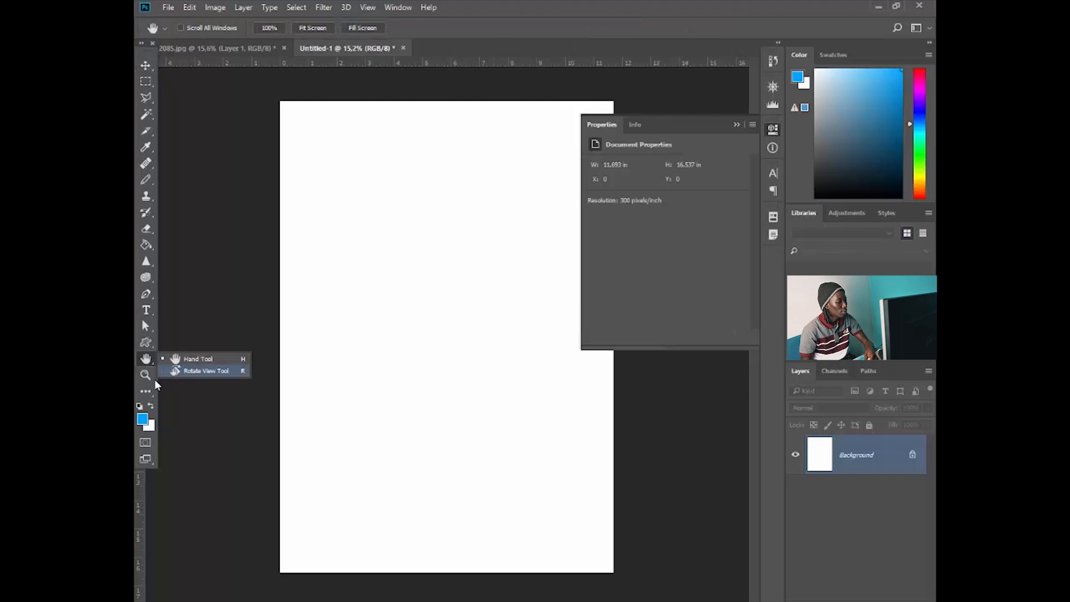
click(323, 7)
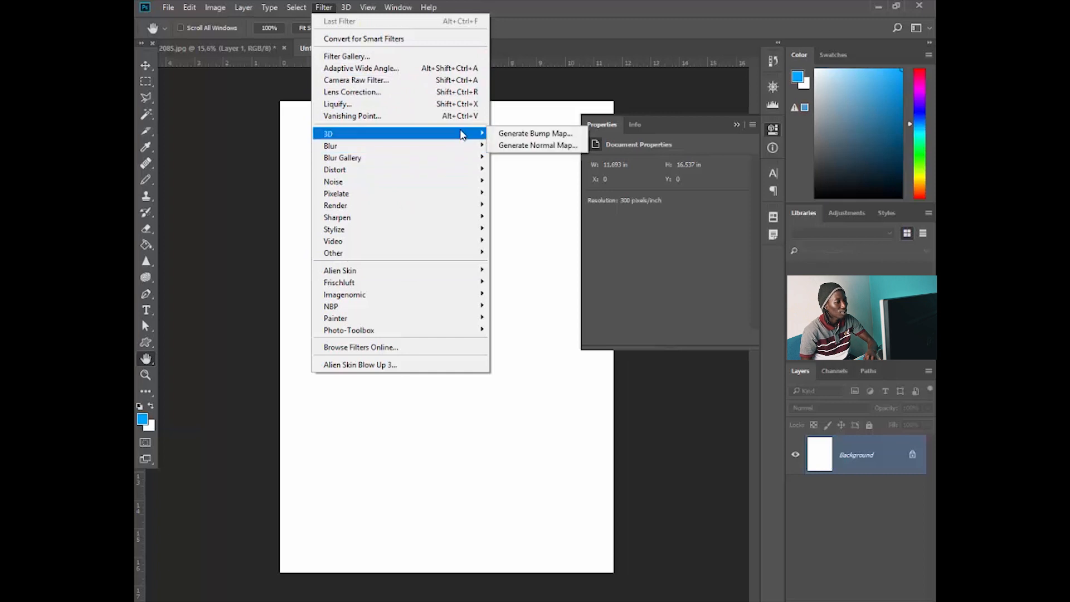
mouse_move(478, 149)
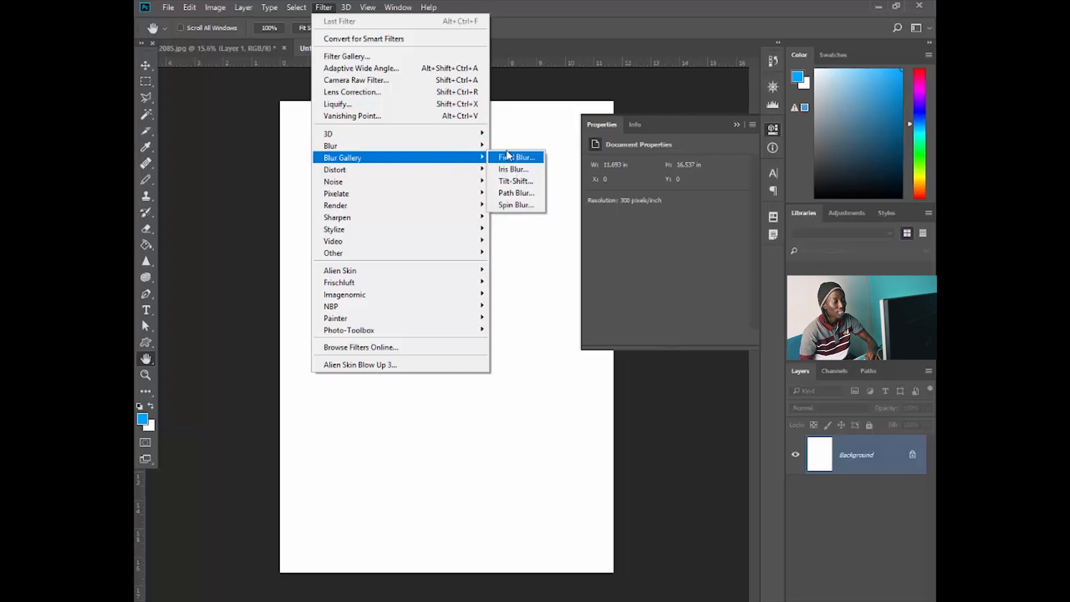
mouse_move(472, 185)
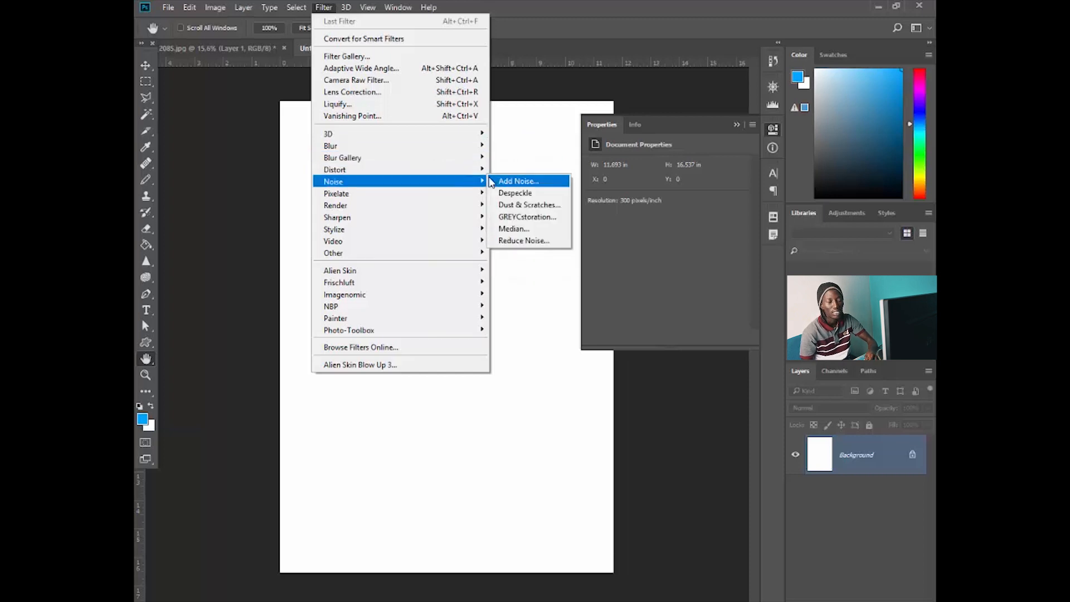
click(681, 146)
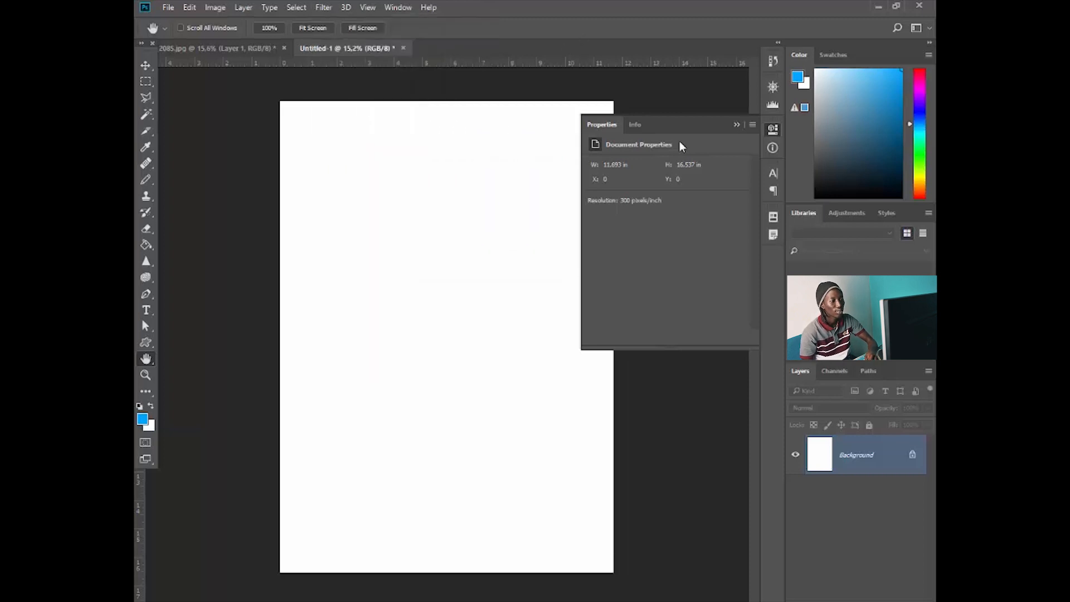
Step: Hide the document properties, show the Navigator, and switch to the portrait photo 2085.jpg
click(773, 129)
click(773, 87)
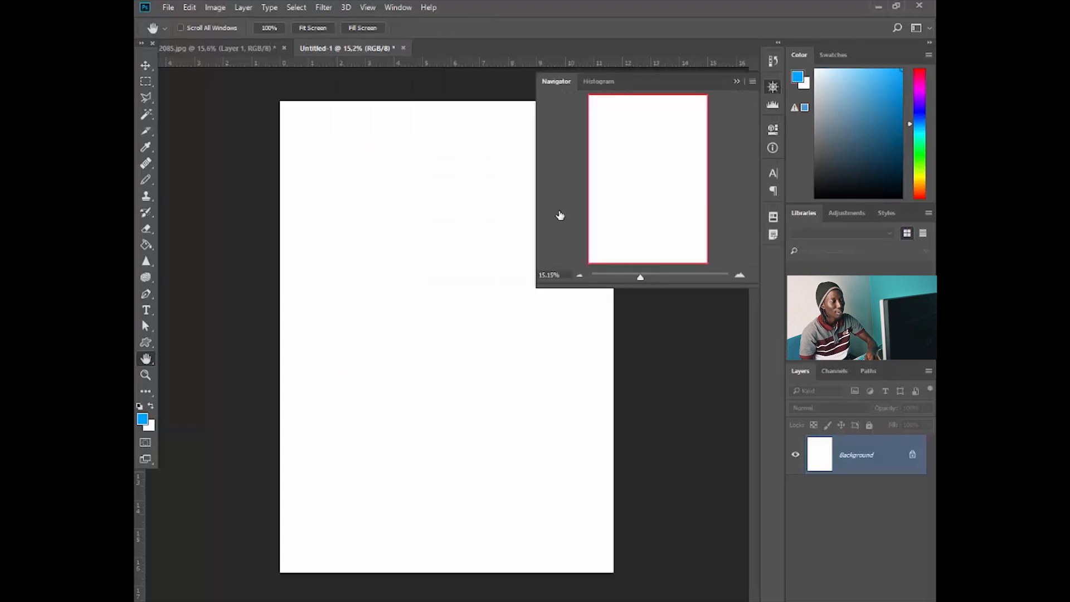
click(217, 47)
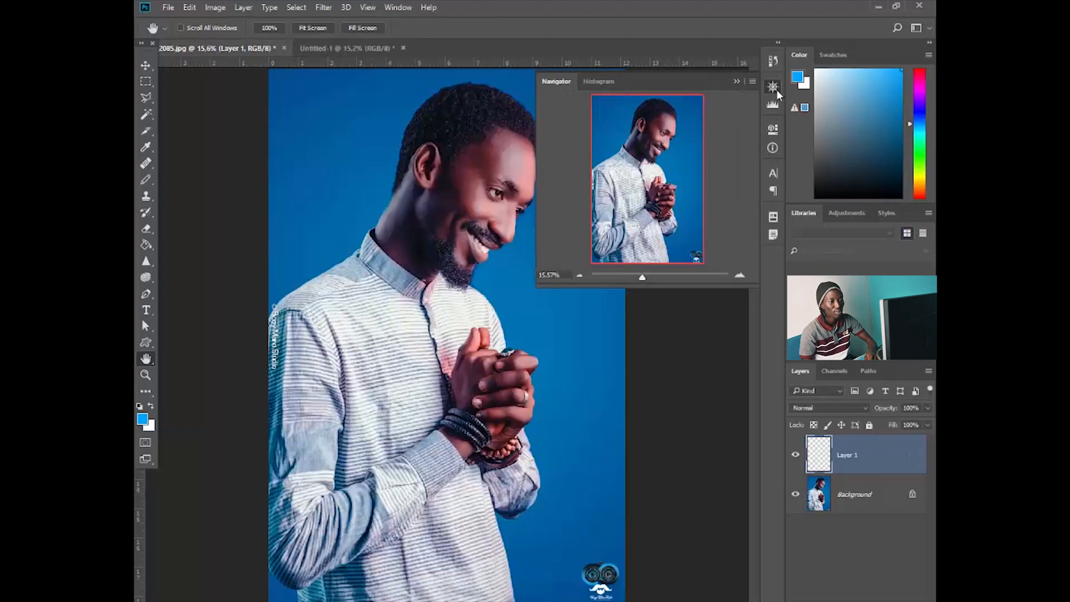
Step: Close and reopen the Navigator, and use it to magnify the photo to about 105% around the man's mouth
click(772, 87)
right_click(771, 88)
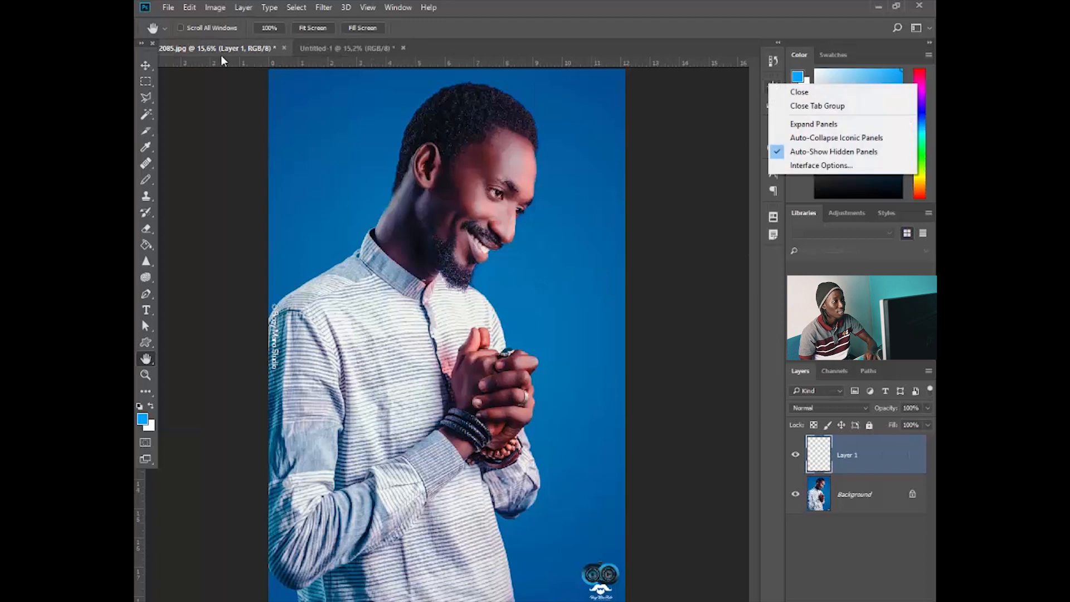
click(393, 8)
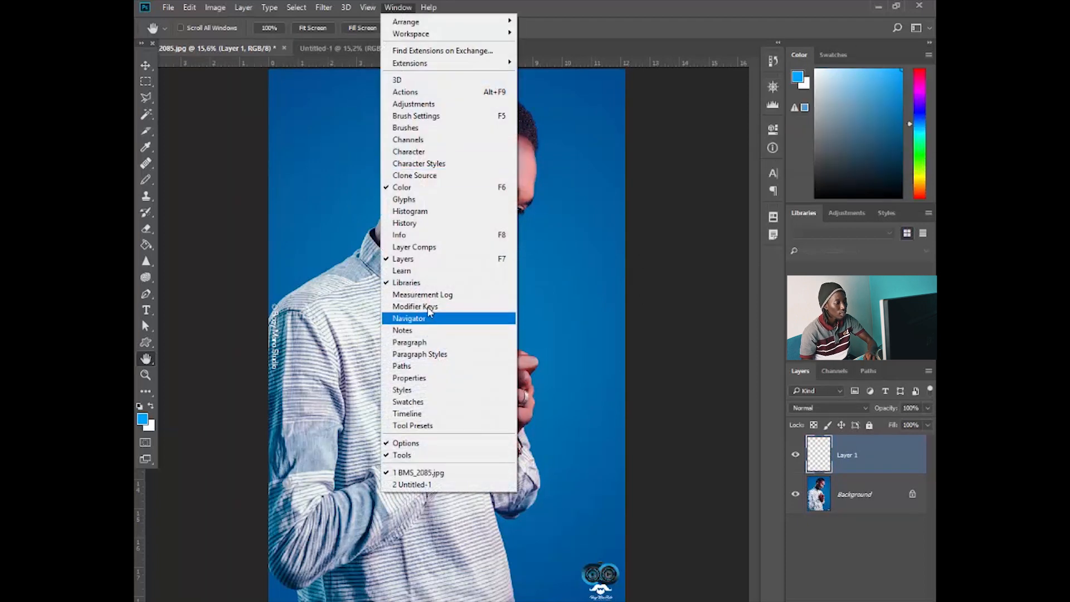
click(409, 319)
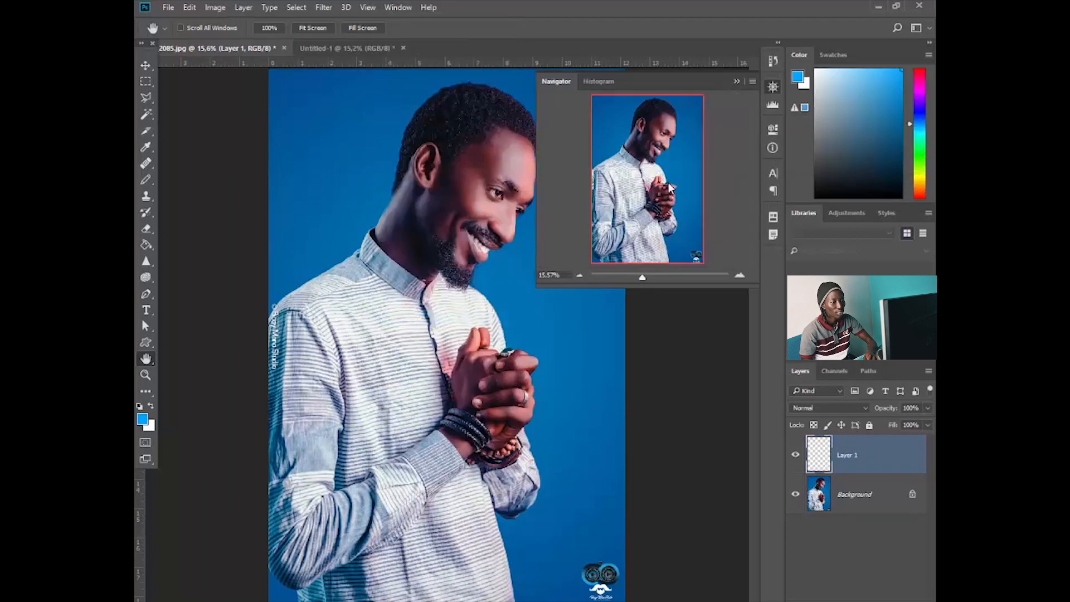
drag(647, 277, 661, 277)
mouse_move(654, 147)
mouse_down()
mouse_move(666, 145)
mouse_move(661, 156)
mouse_up()
Step: Show the adjustment presets in place of the libraries and hide the Navigator
click(398, 7)
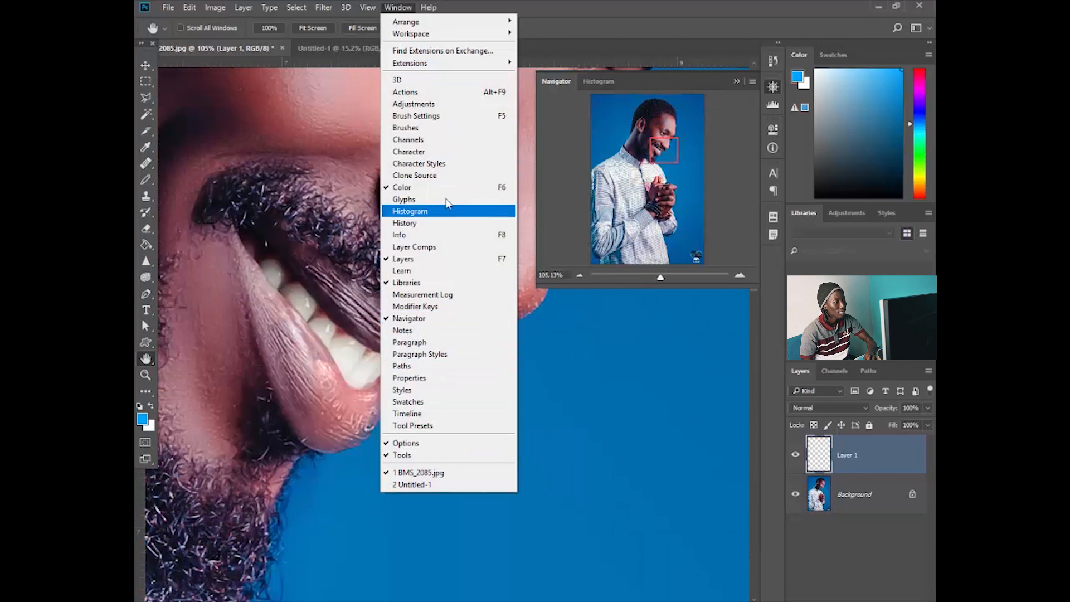
click(424, 103)
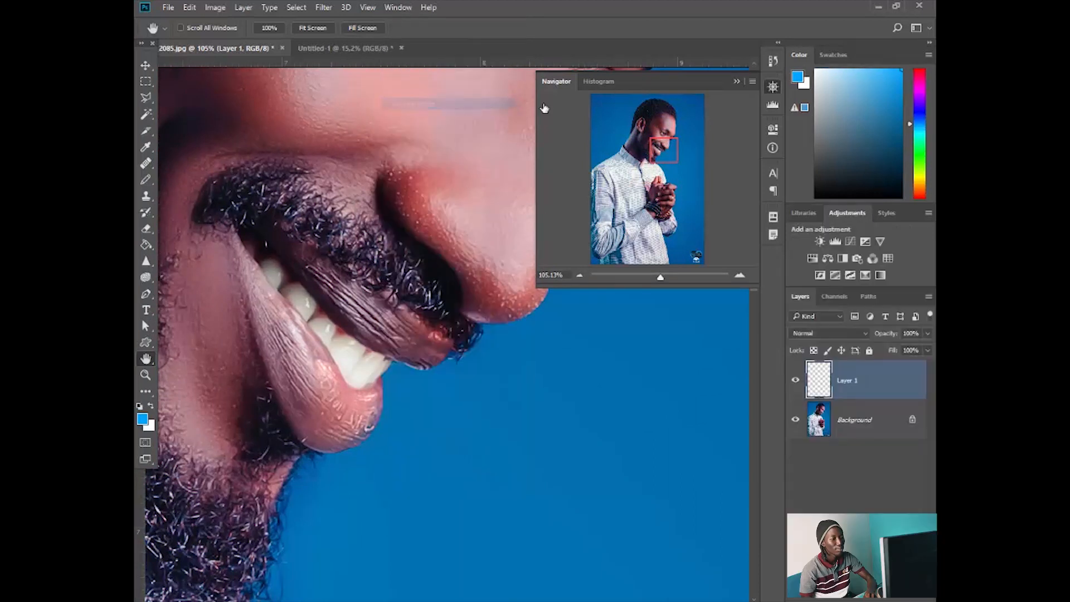
click(772, 89)
scroll(589, 221, down, 7)
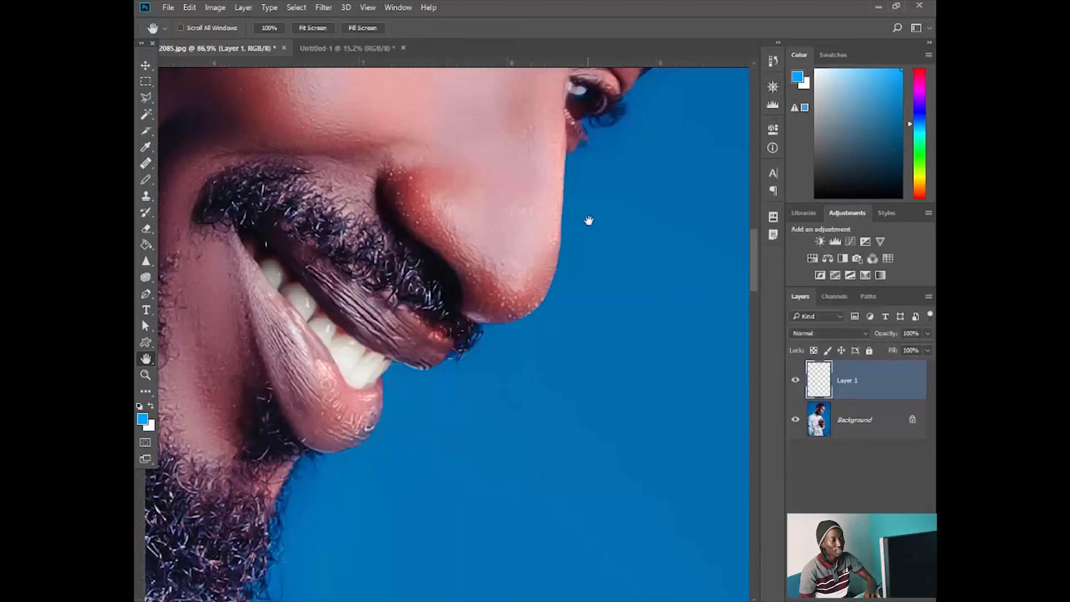
Step: Try a Brightness/Contrast adjustment with brightness 141 on Layer 1, and cancel it
click(215, 8)
mouse_move(269, 41)
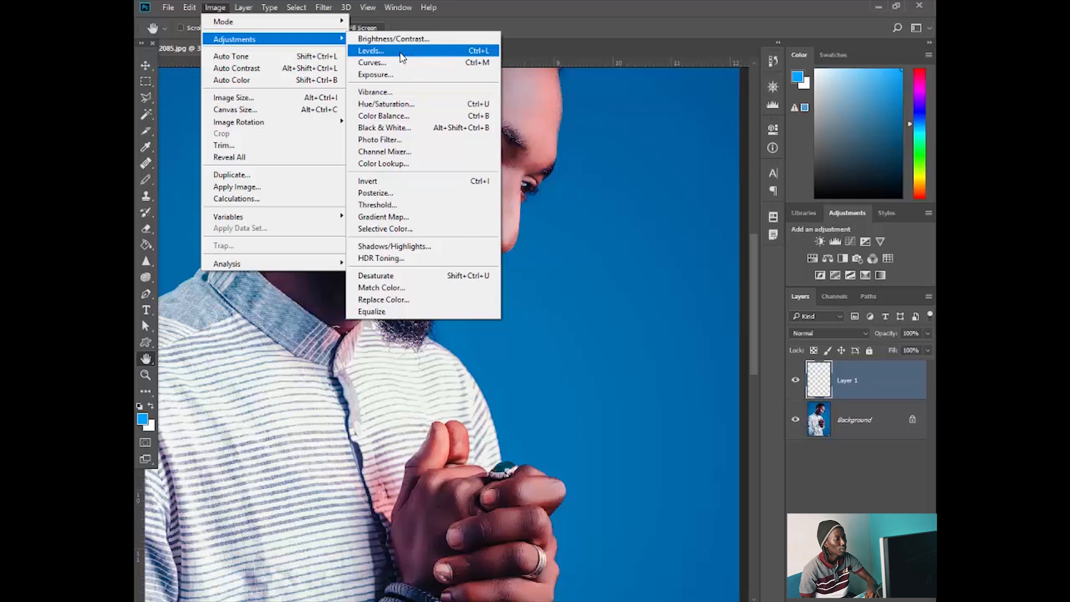
click(393, 38)
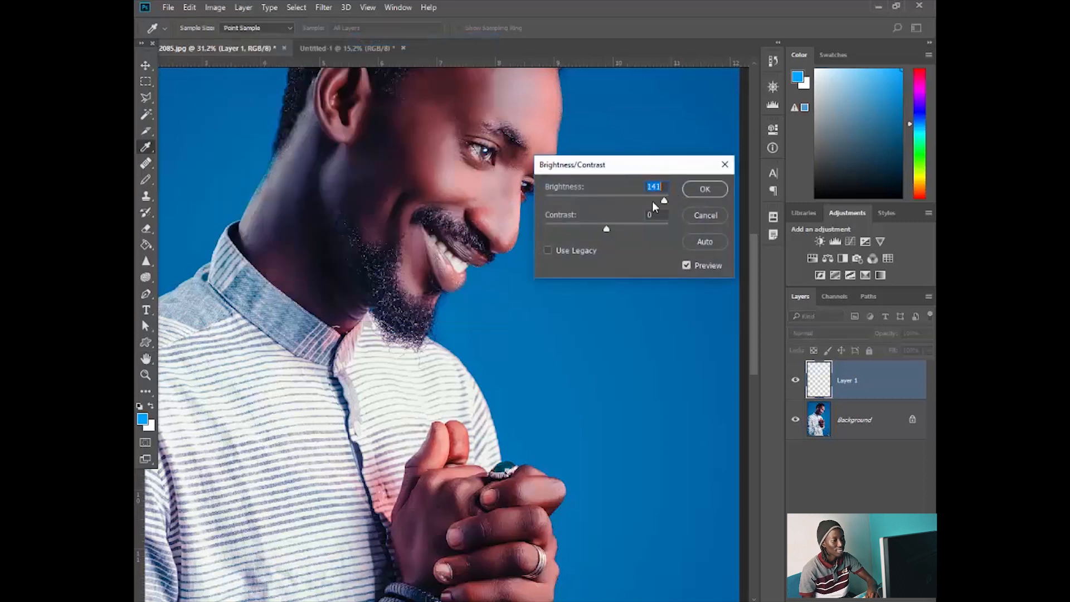
click(706, 221)
Step: Toggle the Background's visibility off and on, and delete the empty Layer 1
click(794, 422)
click(794, 421)
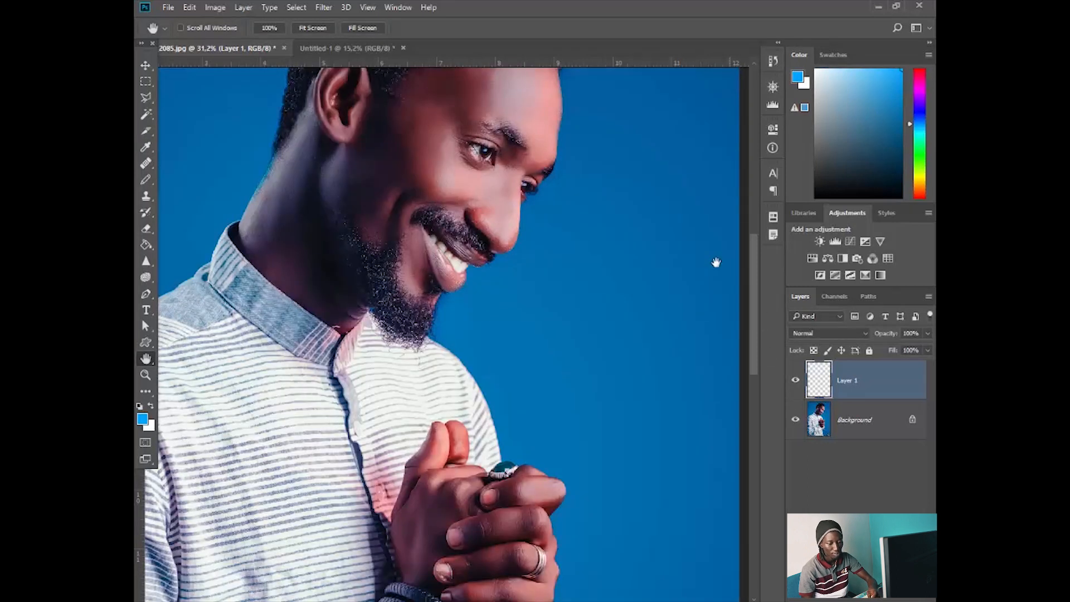
key(Delete)
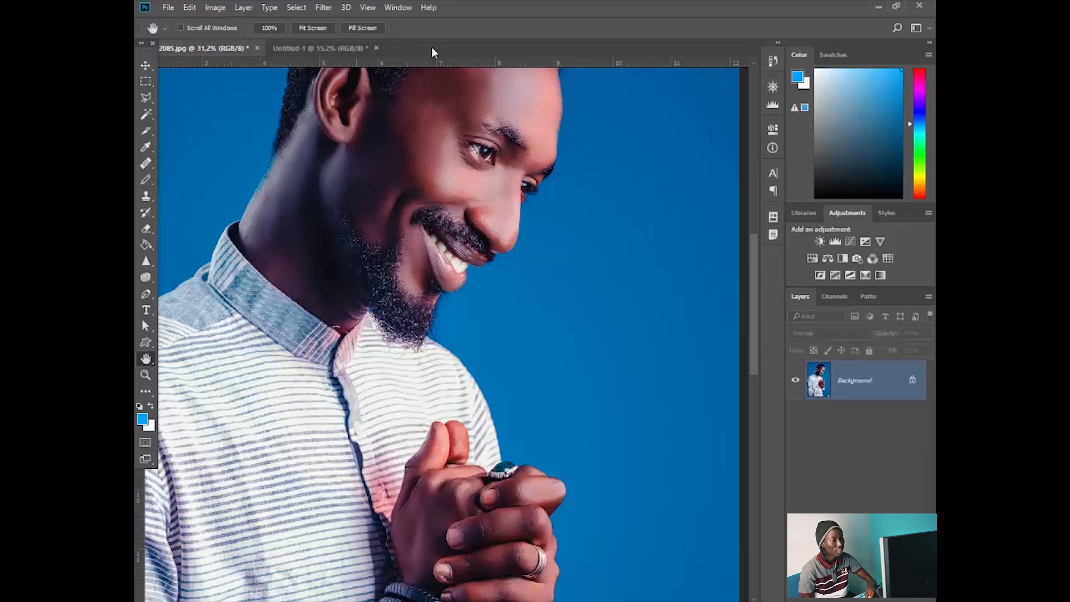
Step: Try Brightness/Contrast on the Background with brightness 130, change to brightness 20 and contrast -13, and cancel the adjustment
click(215, 8)
click(390, 39)
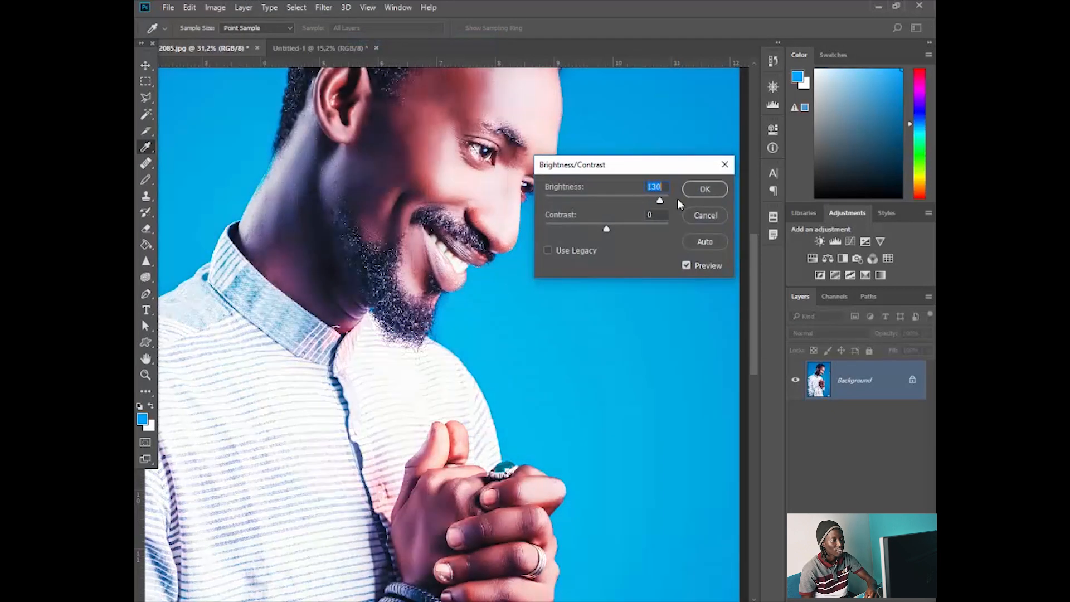
drag(660, 201, 629, 229)
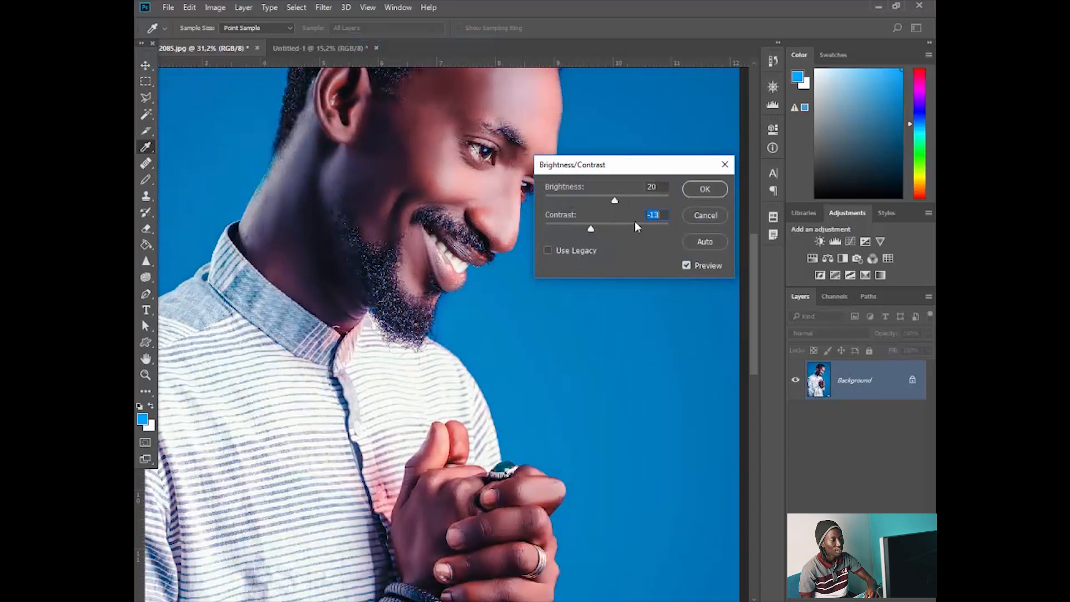
click(706, 216)
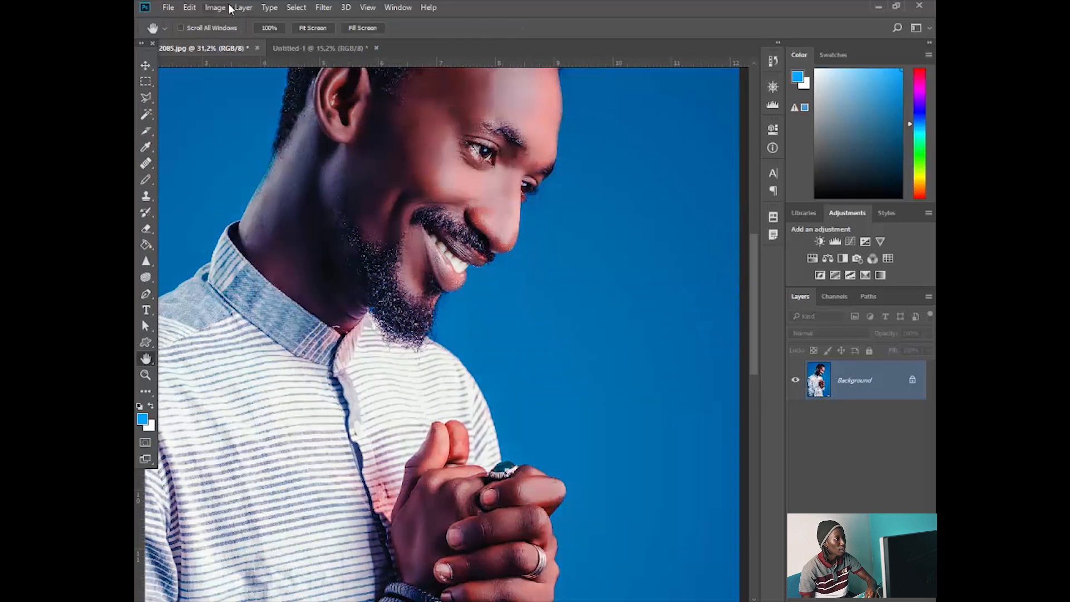
Step: Try a Vibrance adjustment on the Background with vibrance +36 and saturation -32, and cancel it
click(215, 7)
mouse_move(235, 39)
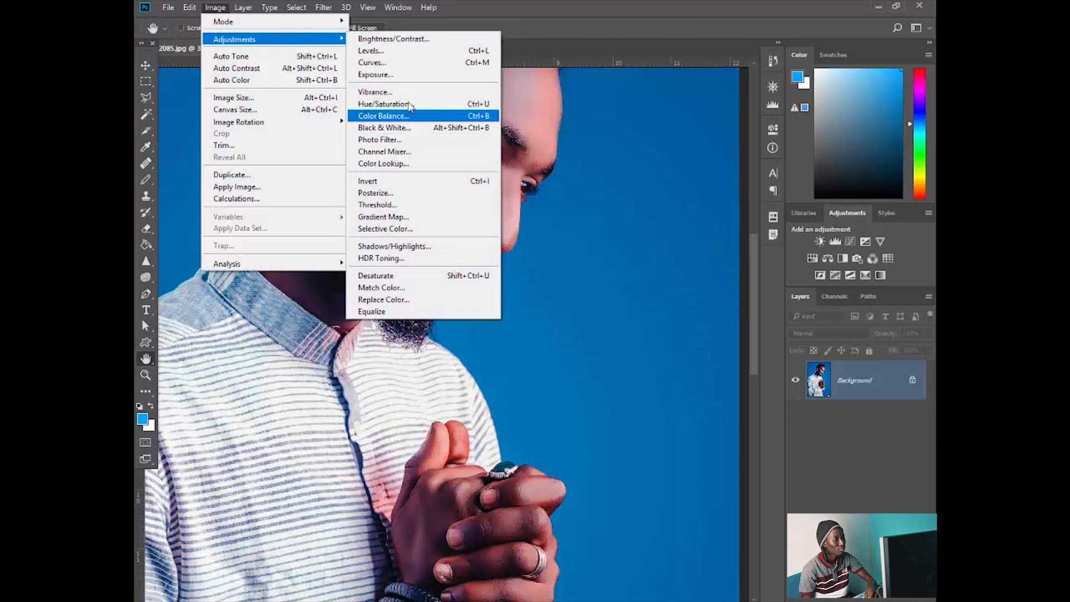
click(401, 92)
mouse_move(507, 194)
mouse_down()
mouse_move(540, 195)
mouse_move(529, 194)
mouse_up()
drag(506, 229, 537, 231)
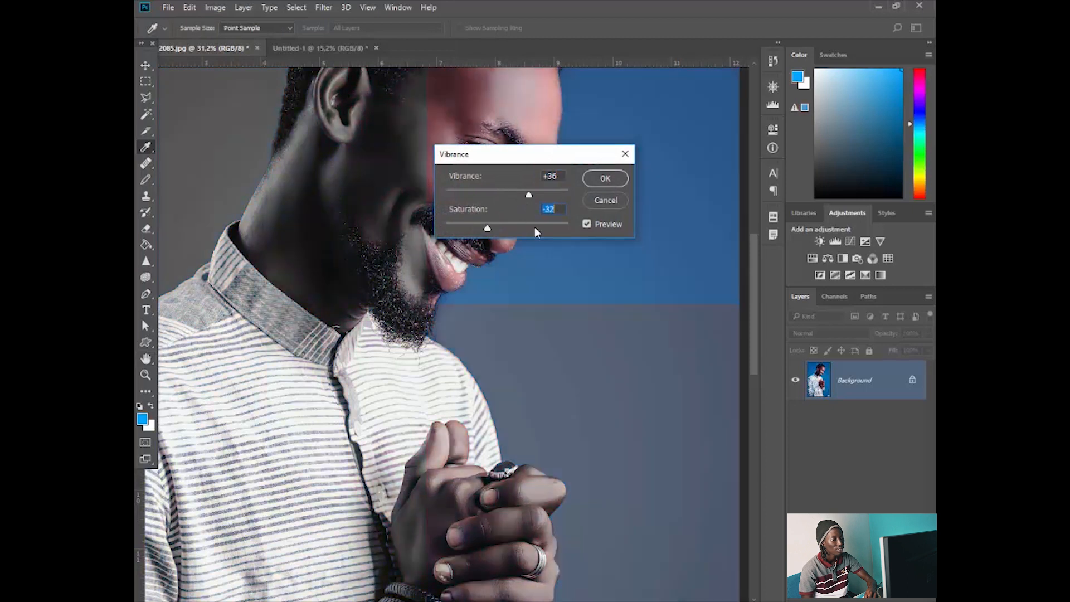
key(h)
click(603, 185)
Step: Try inverting the colors of the Background portrait, and undo the inversion
click(215, 7)
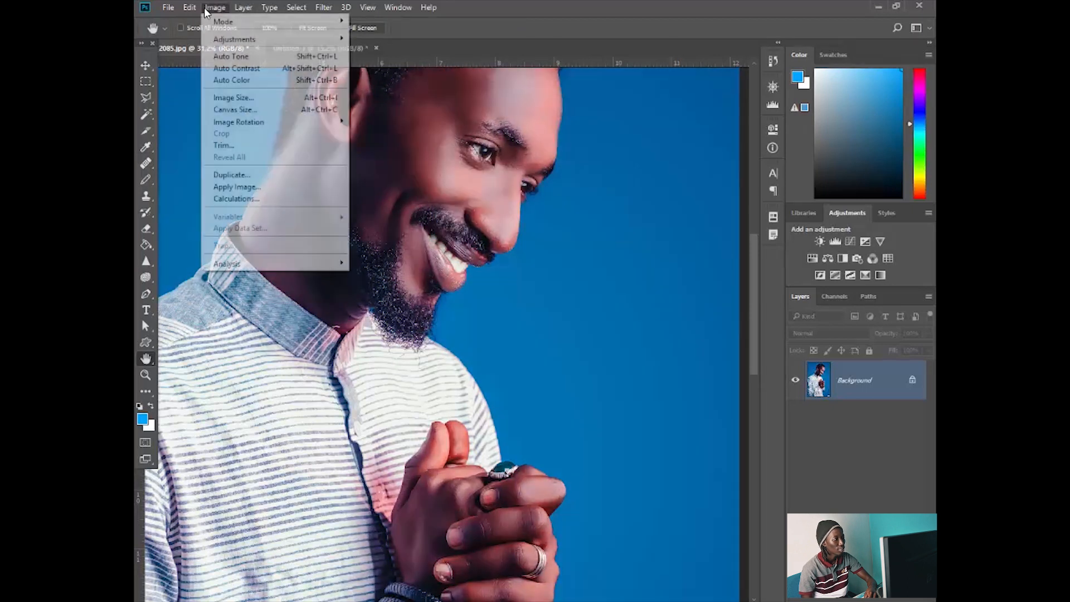
mouse_move(239, 39)
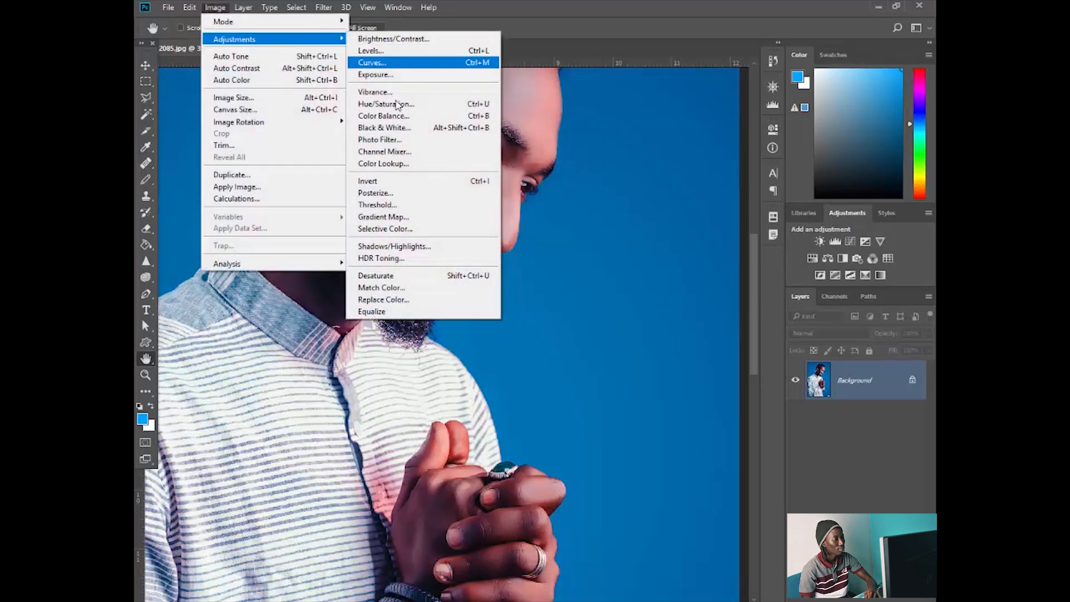
click(425, 181)
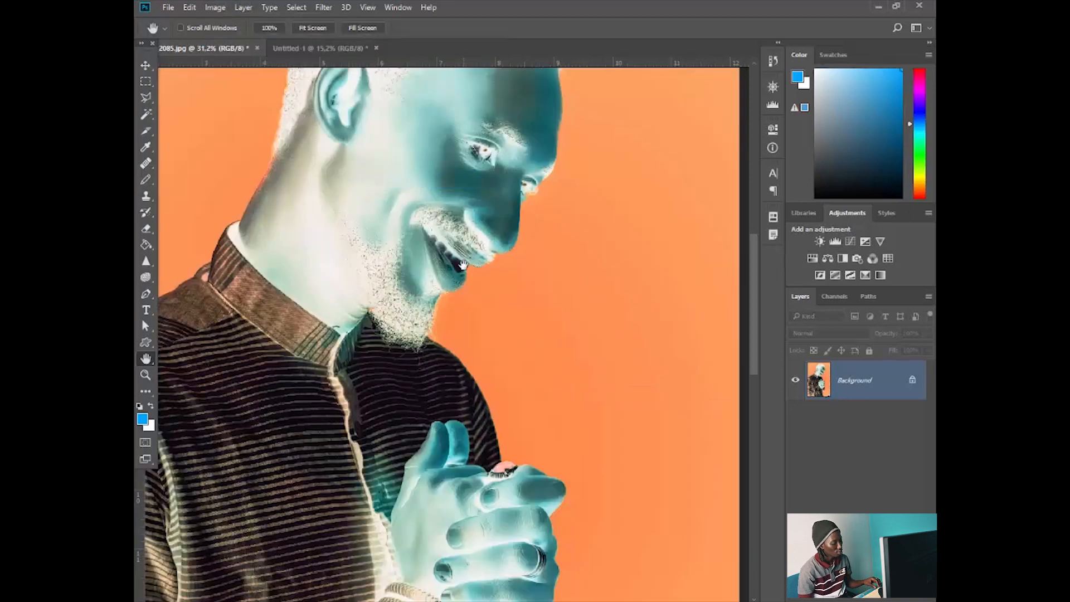
key(ctrl+z)
Step: Apply Auto Tone to the Background portrait and zoom out to see more of the photo
click(220, 6)
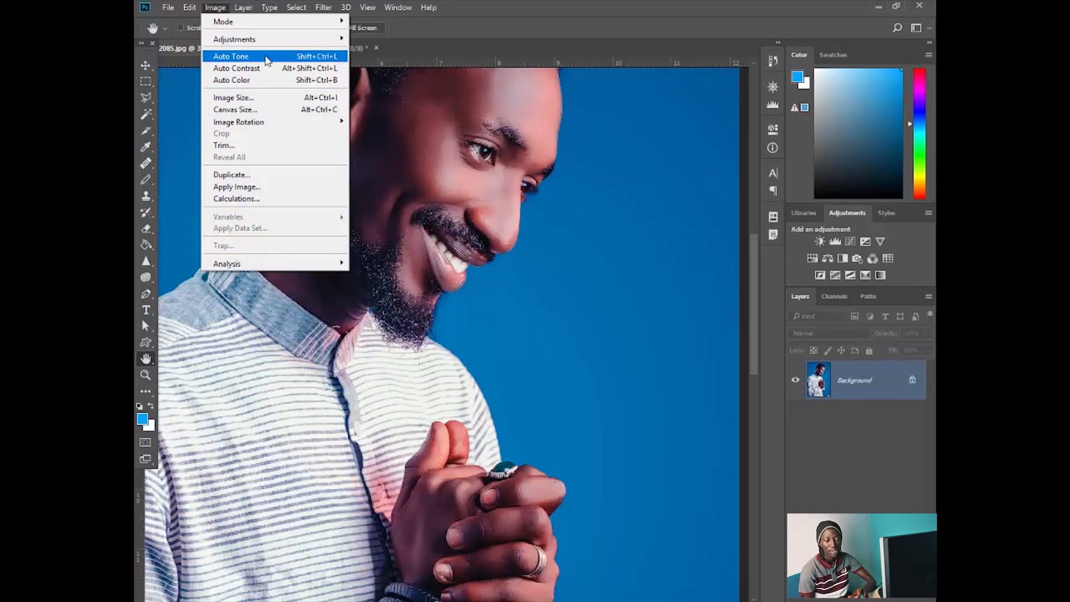
click(266, 58)
key(ctrl+0)
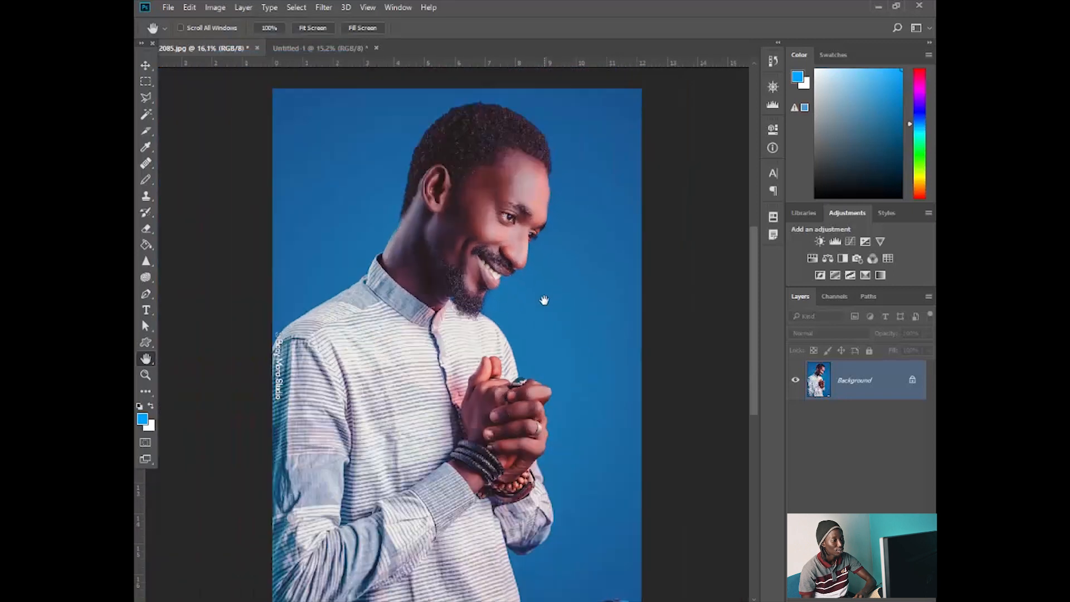